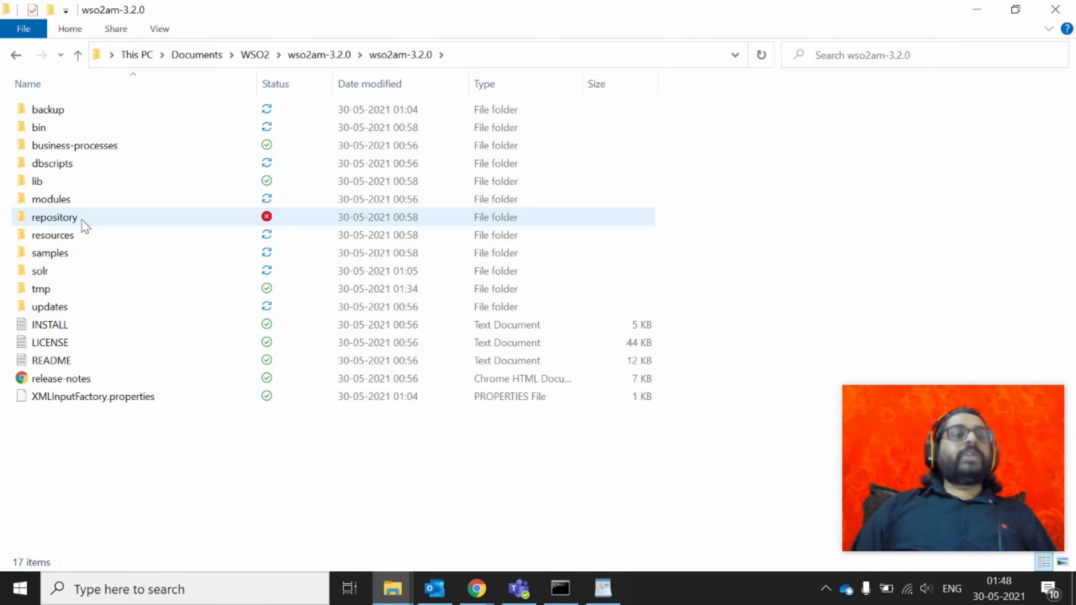
Open the bin folder and scroll through its contents
double_click(48, 128)
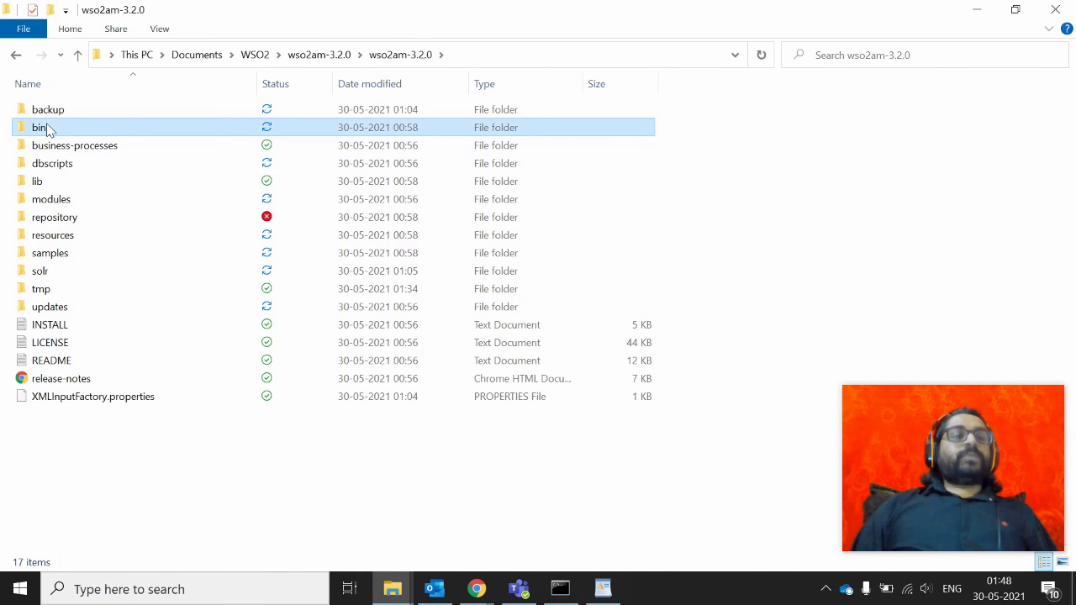
scroll(166, 211, "down", 1)
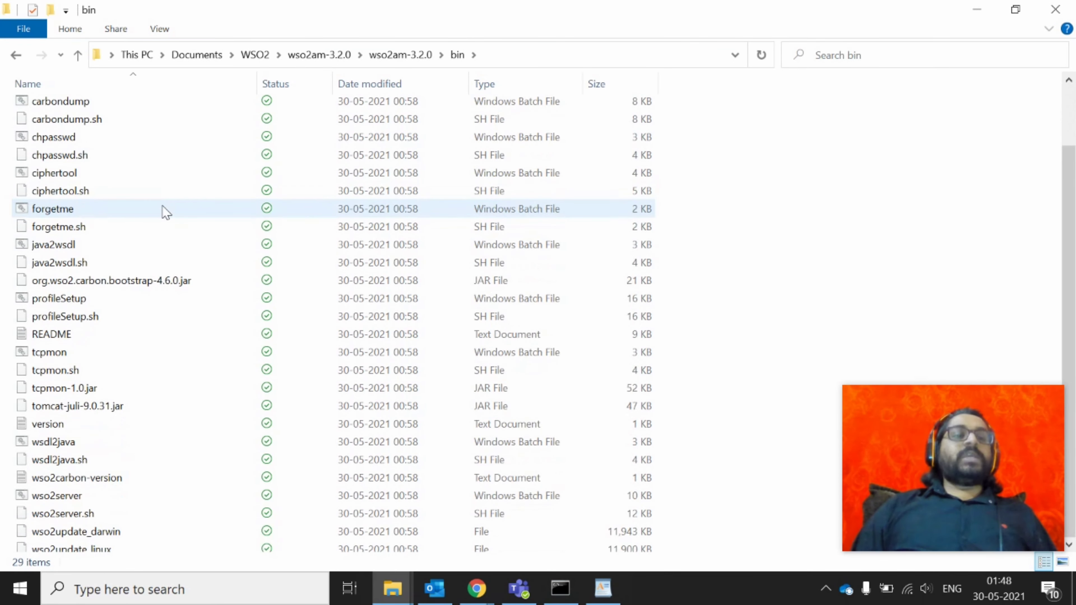
scroll(165, 212, "up", 1)
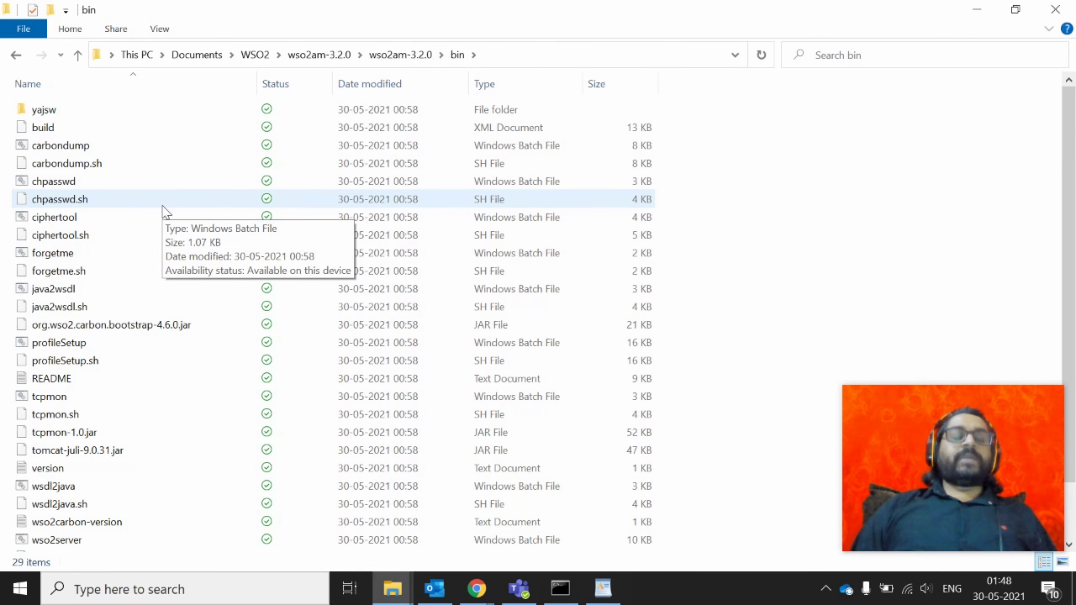
scroll(165, 212, "down", 1)
scroll(165, 212, "up", 1)
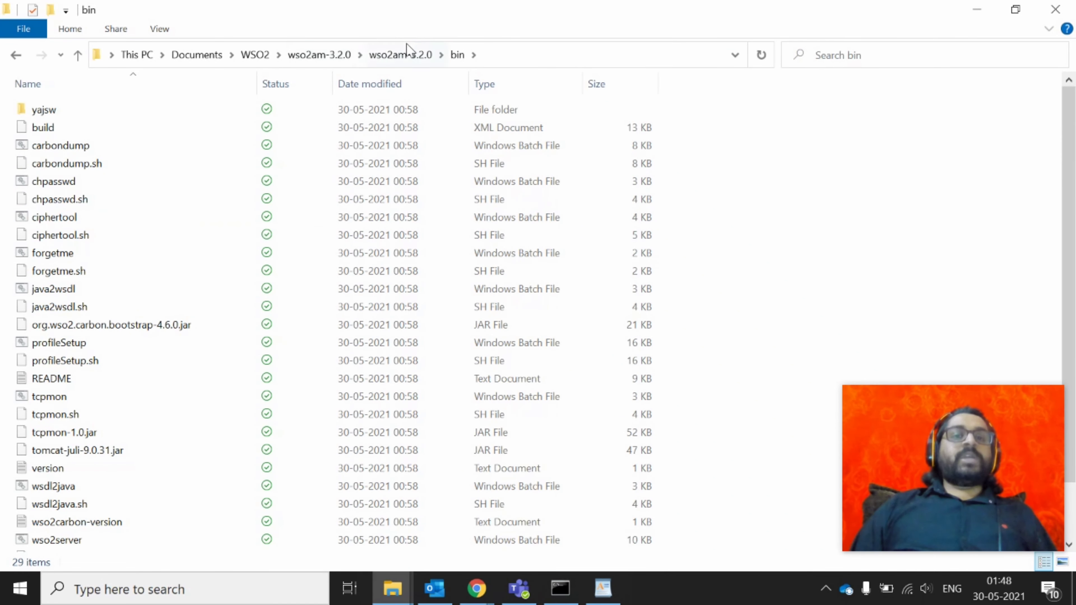
Browse into repository > conf and look through its files
left_click(404, 54)
double_click(103, 220)
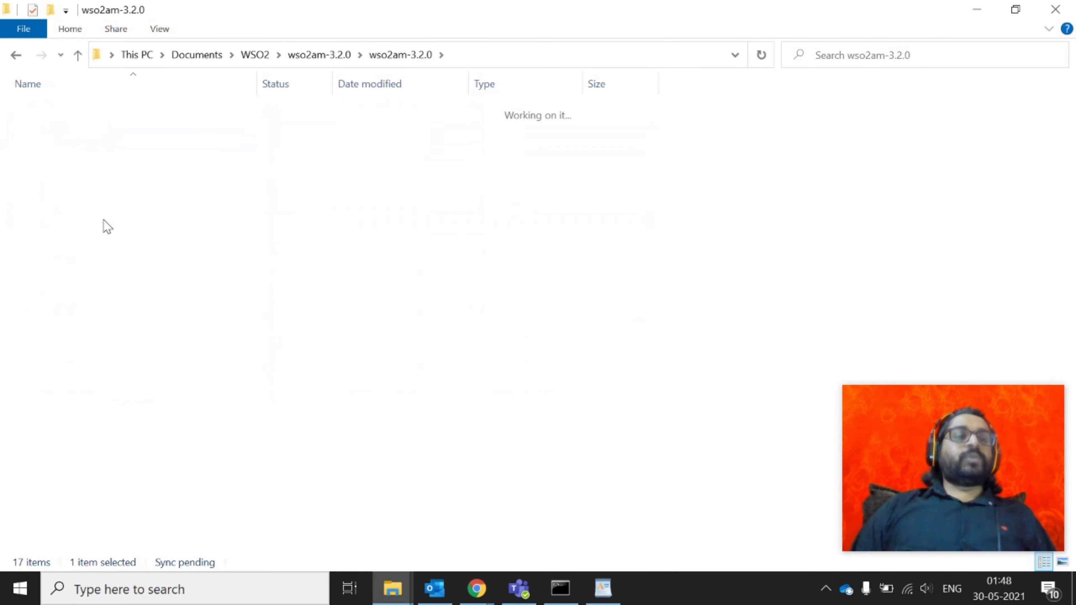
double_click(129, 130)
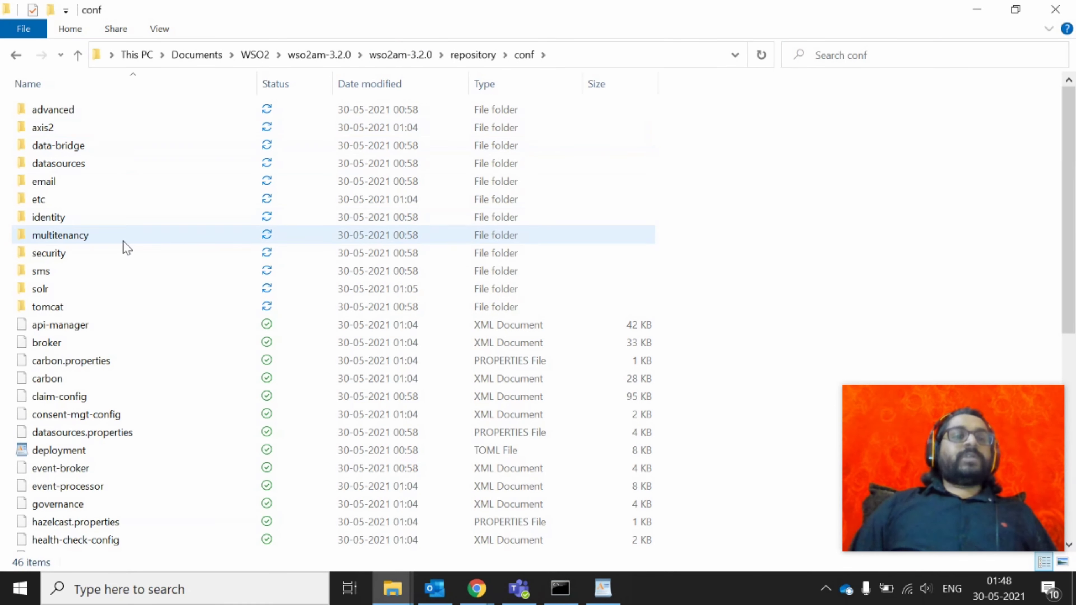
scroll(221, 456, "down", 4)
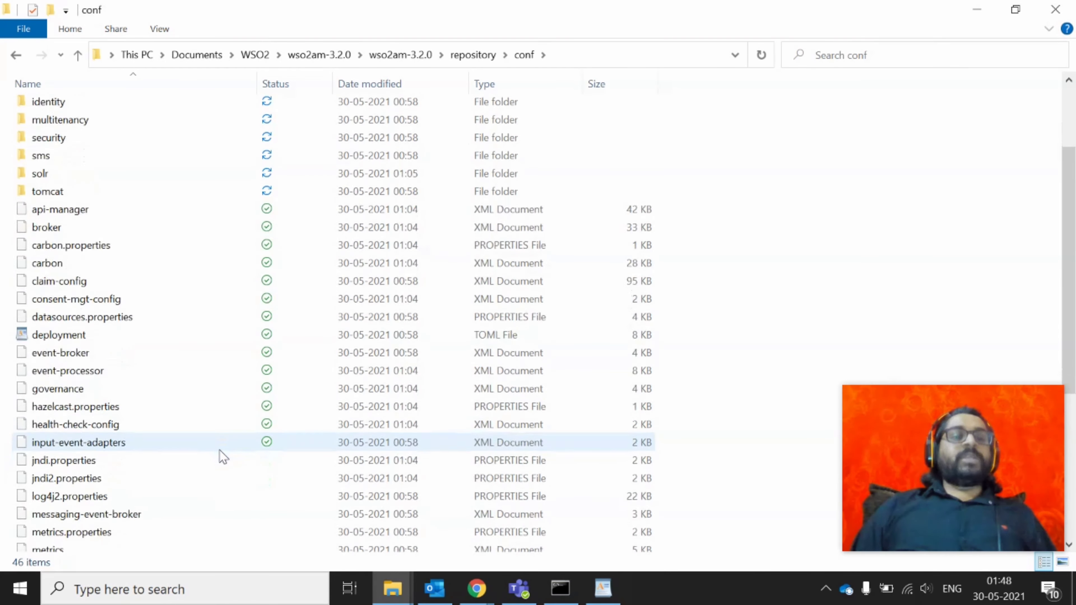
scroll(221, 455, "up", 4)
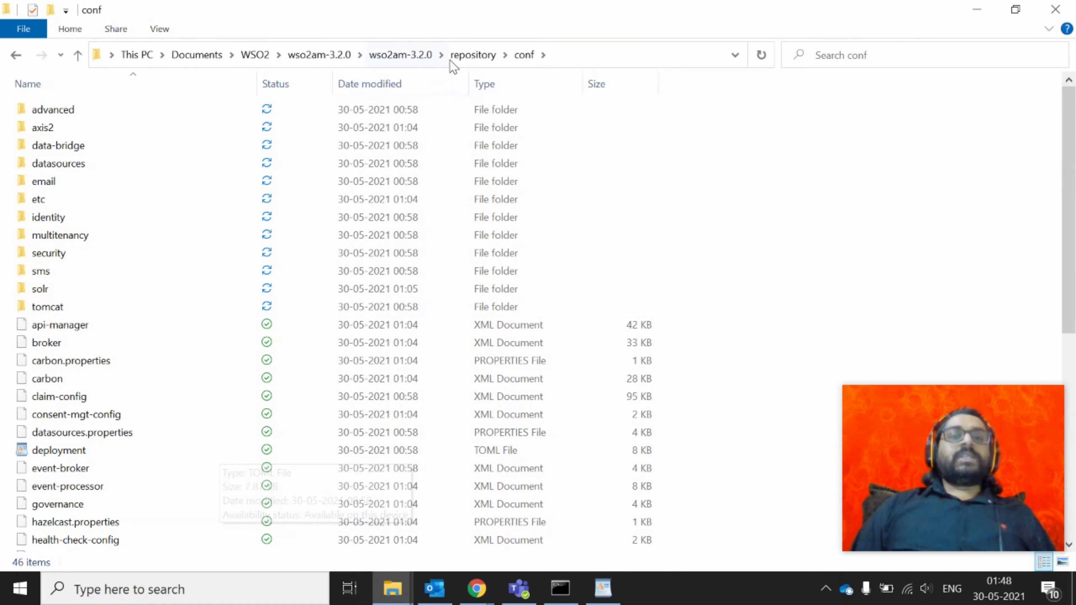
left_click(466, 59)
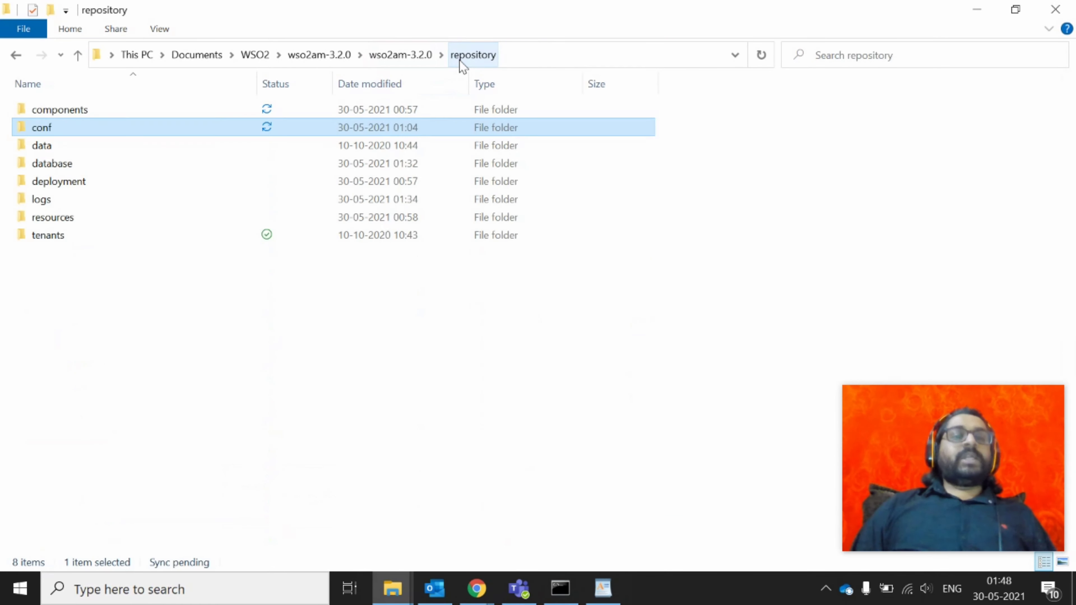
Look inside the logs and backup folders of wso2am-3.2.0
double_click(73, 202)
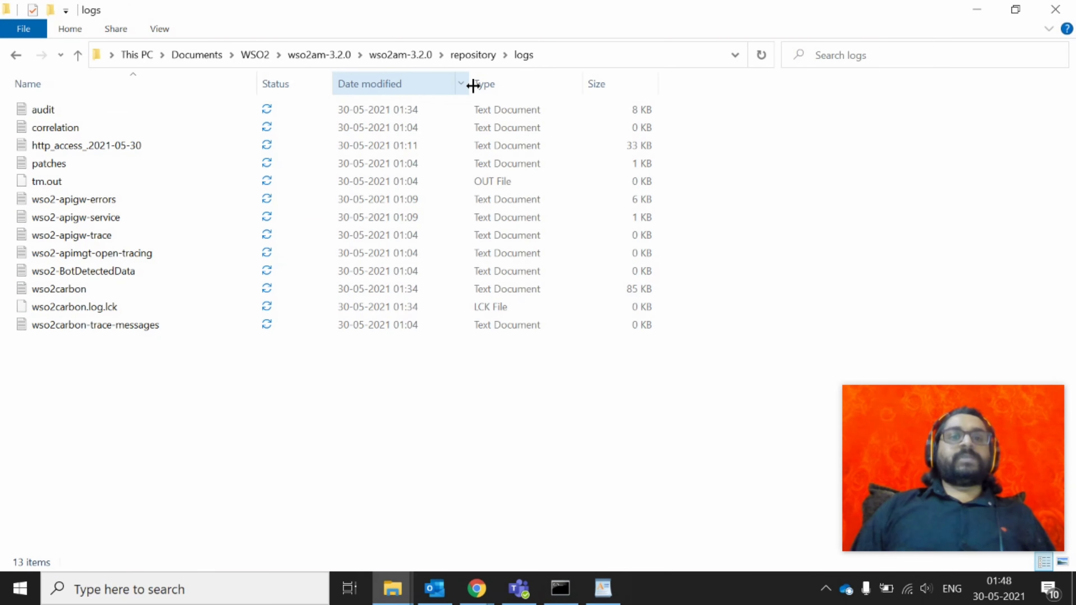
left_click(400, 44)
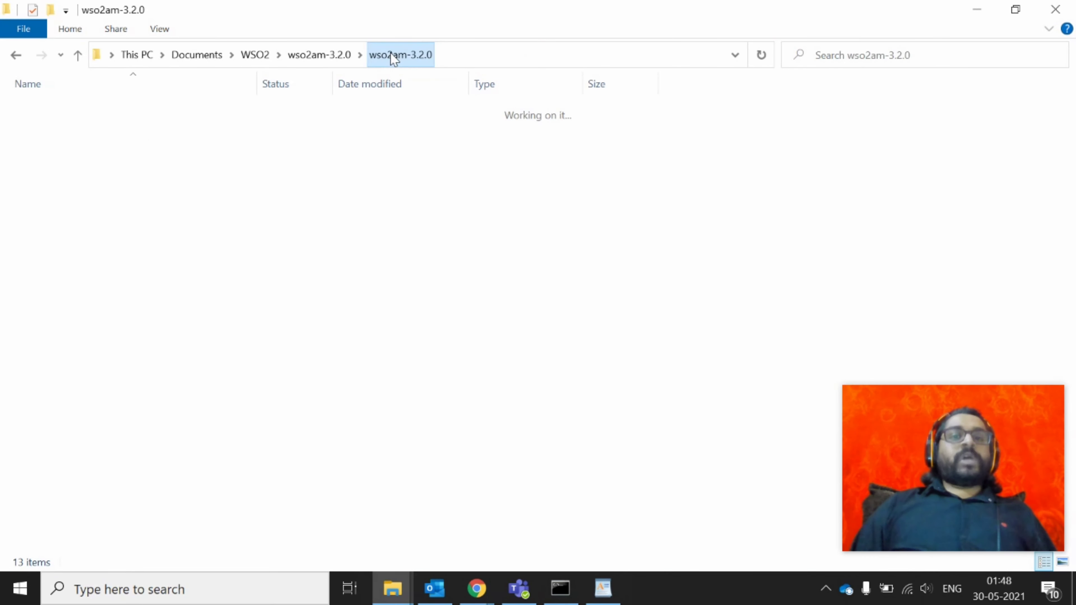
left_click(55, 117)
double_click(55, 117)
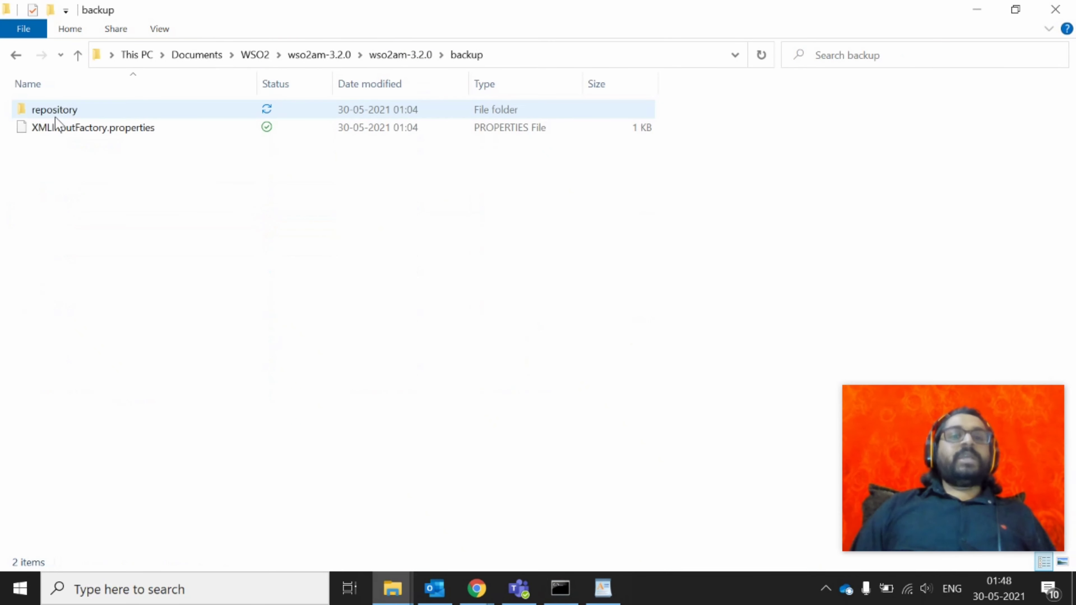
left_click(405, 44)
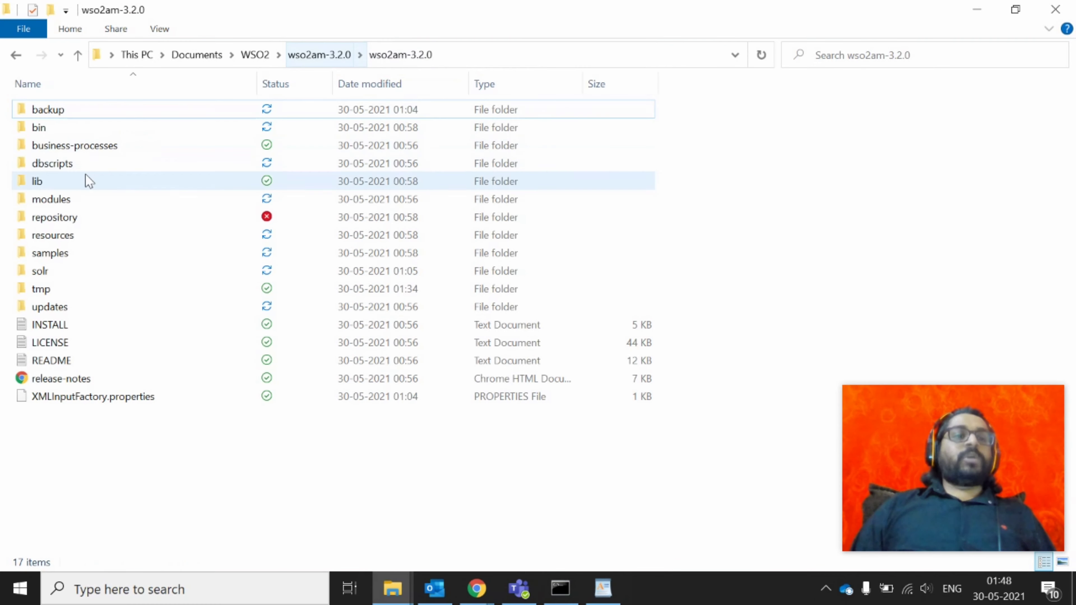
Return to the bin folder and bring the Command Prompt window forward
double_click(37, 127)
left_click(541, 437)
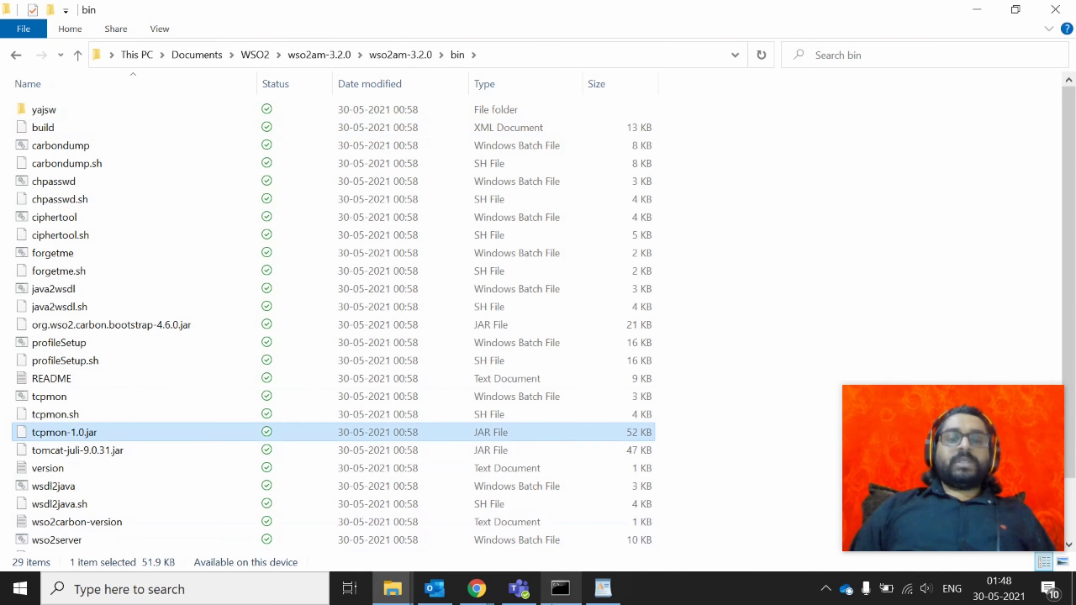
left_click(560, 588)
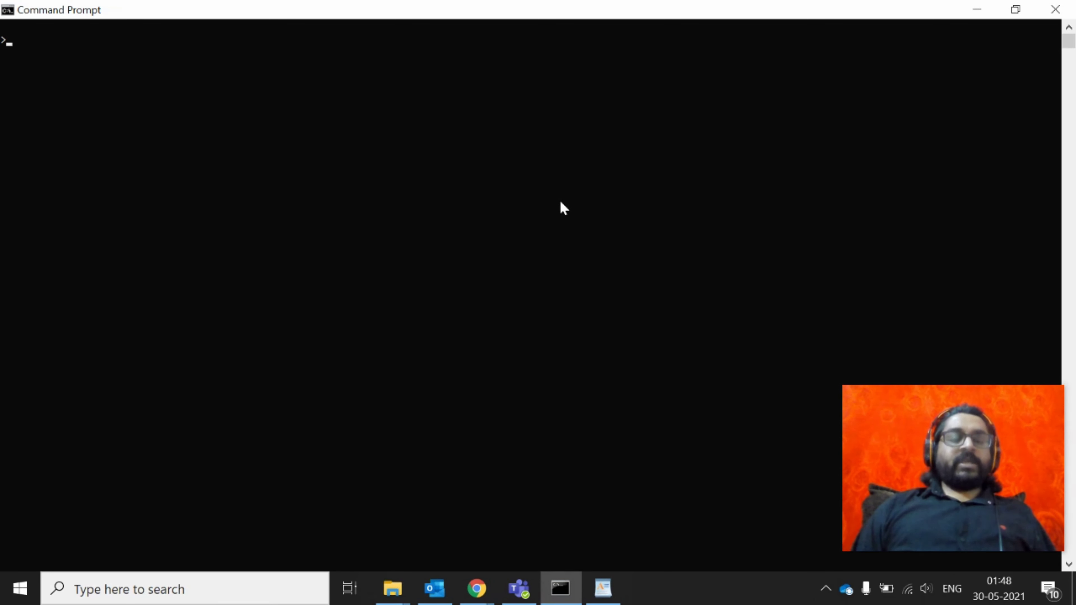
Start the server by running wso2server.bat and review the logged URLs
type("wso2server.bat")
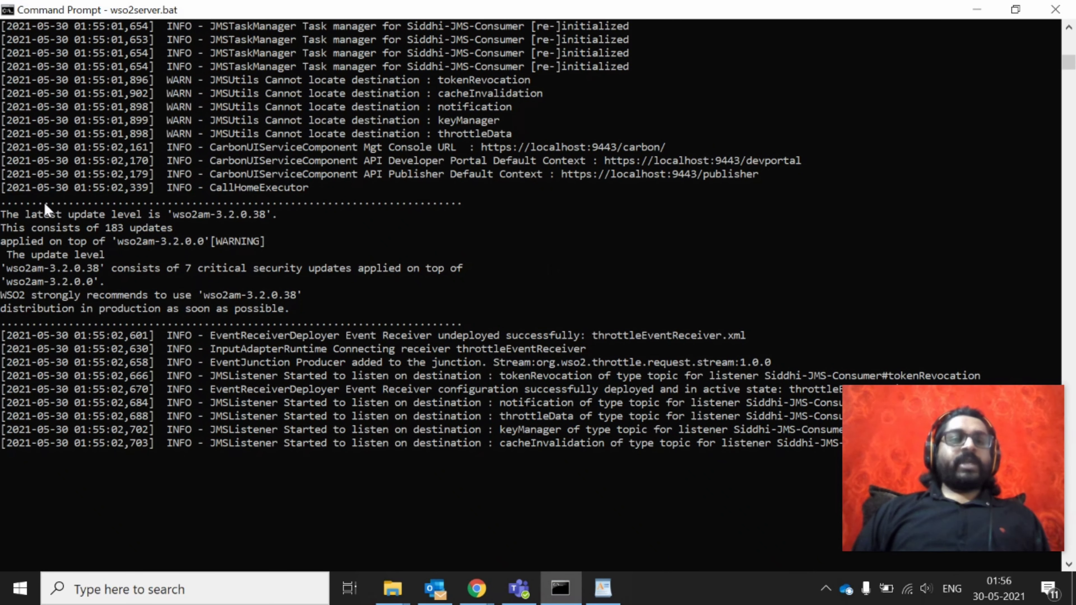
left_click_drag(2, 132, 697, 229)
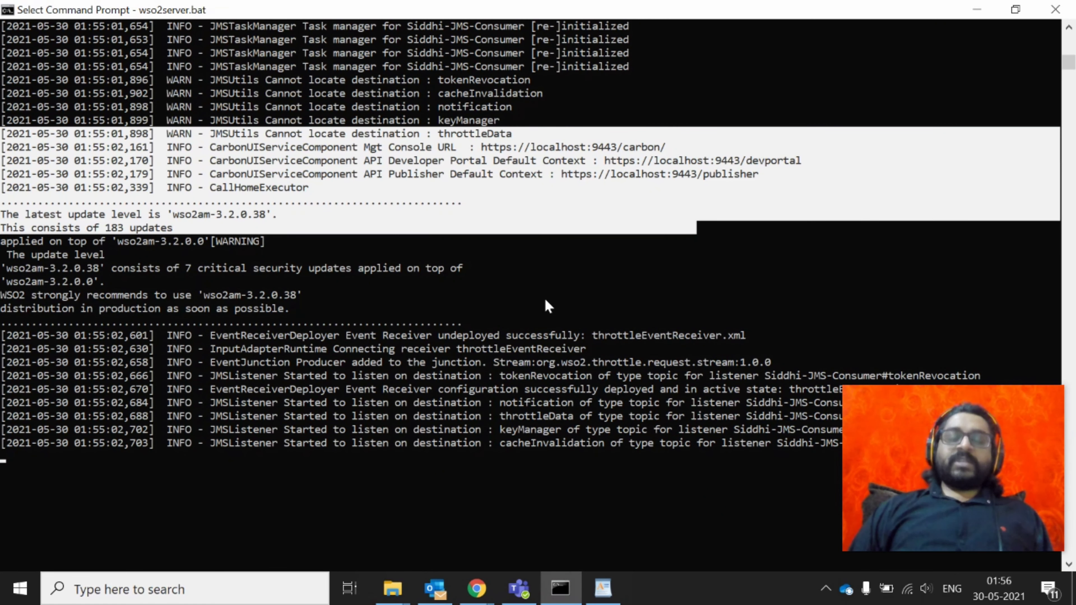
left_click(669, 271)
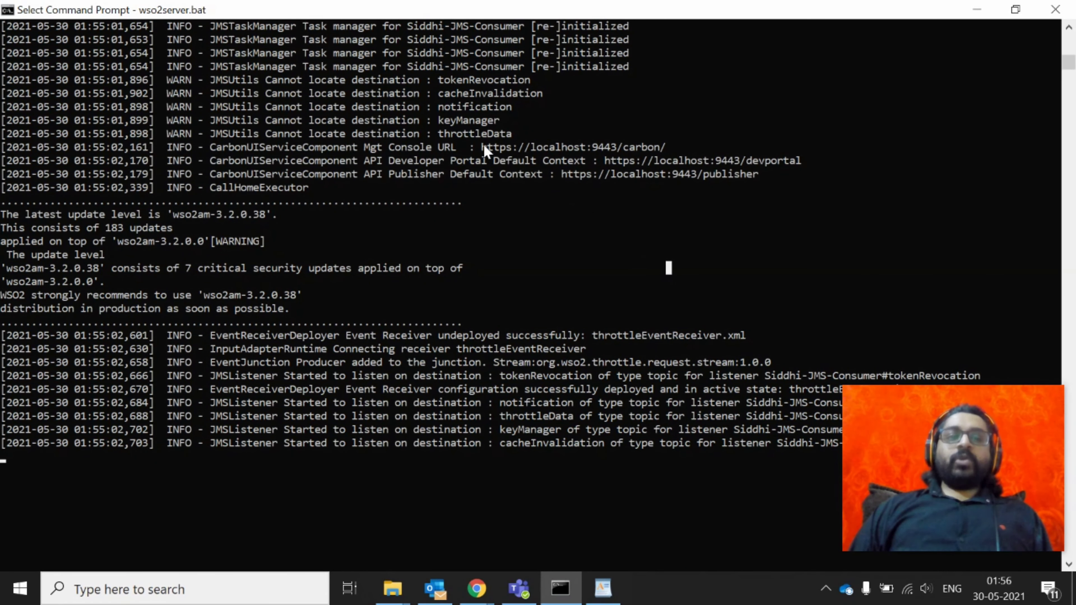
Copy the Mgt Console URL from the log and load it in Chrome
left_click_drag(481, 148, 665, 149)
key("alt+Tab")
left_click(245, 46)
type("https://localhost:9443/carbon/")
key("Return")
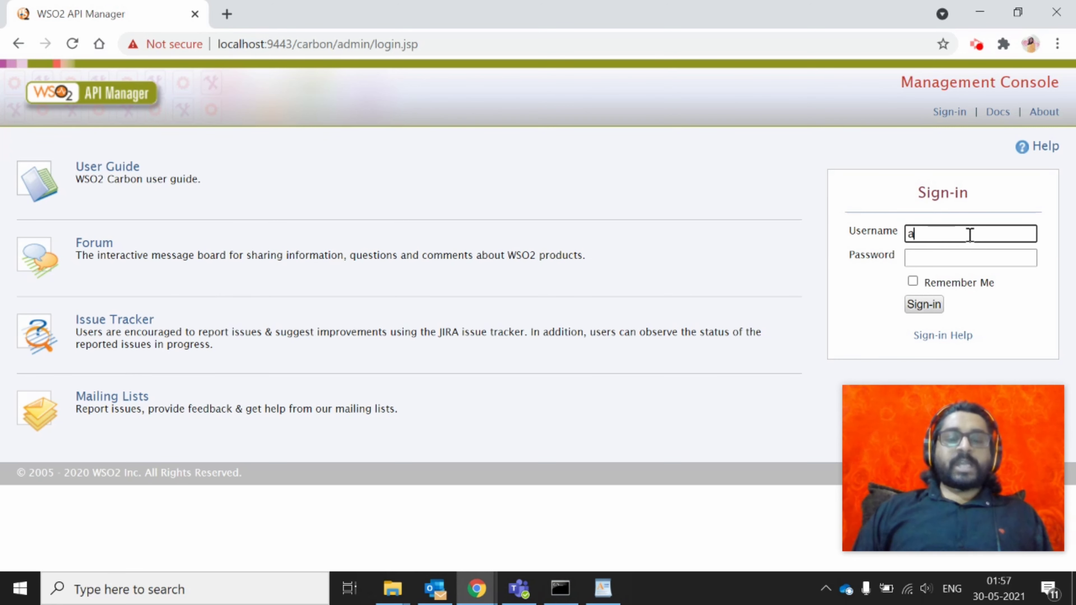
Sign in as admin with the administrator password and scan the console's left menu
type("dmin")
key("Tab")
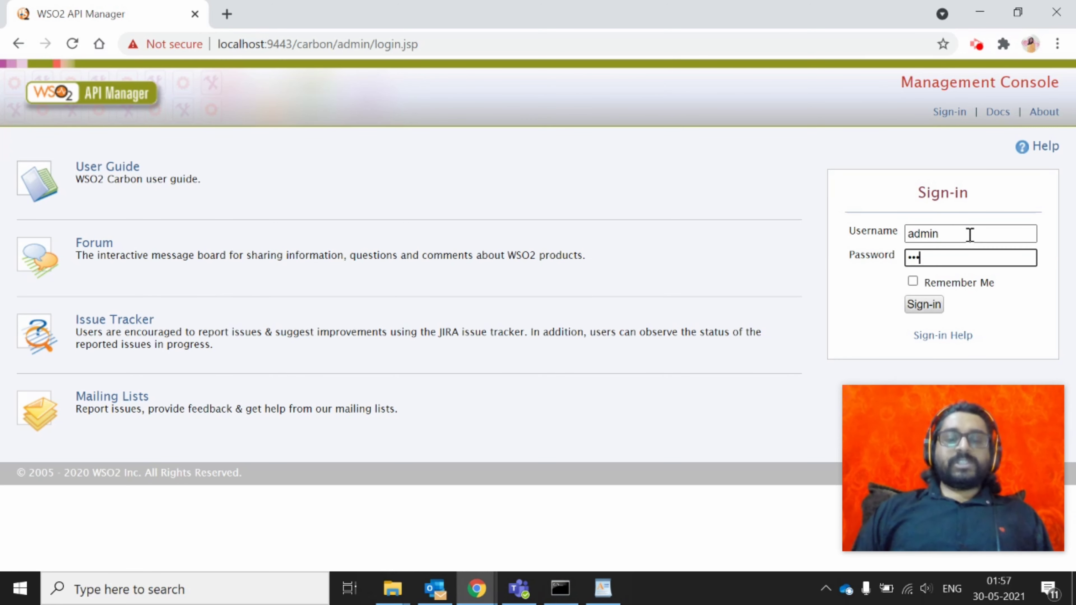
type("admin")
key("Return")
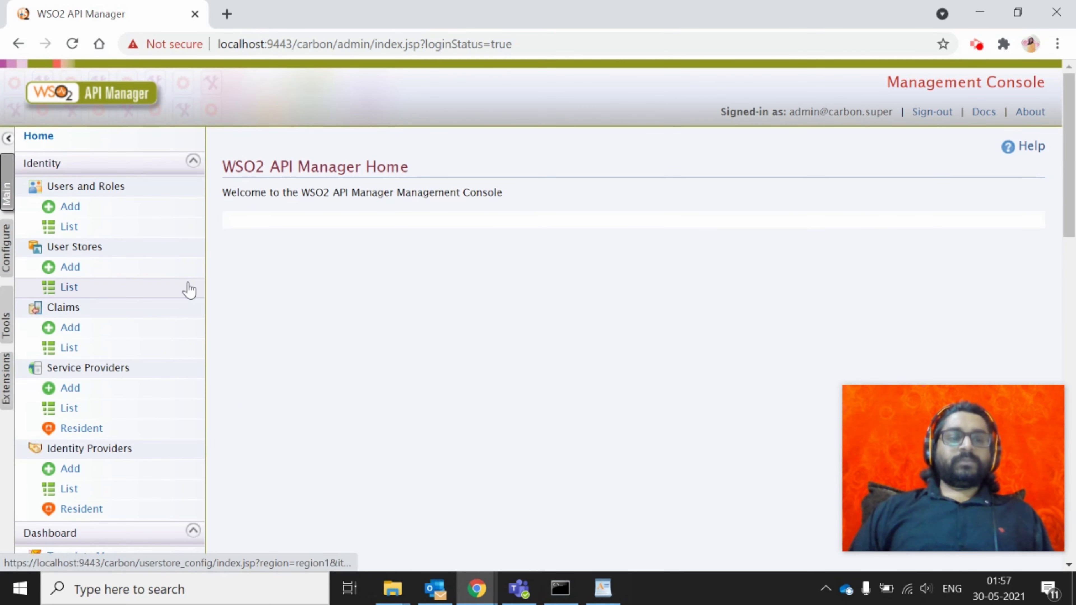
scroll(189, 291, "down", 6)
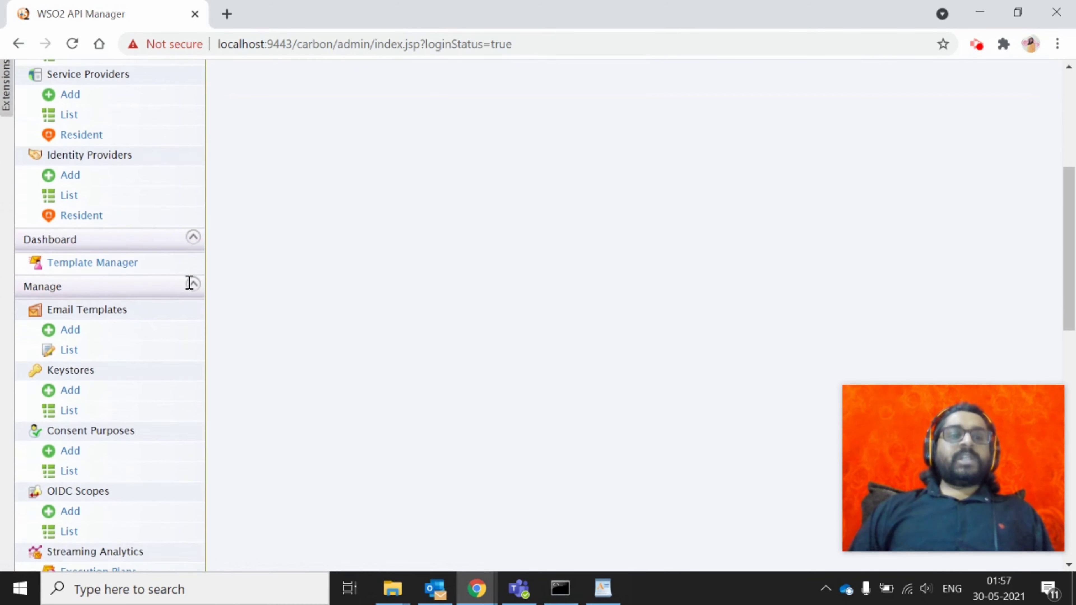
scroll(190, 283, "down", 13)
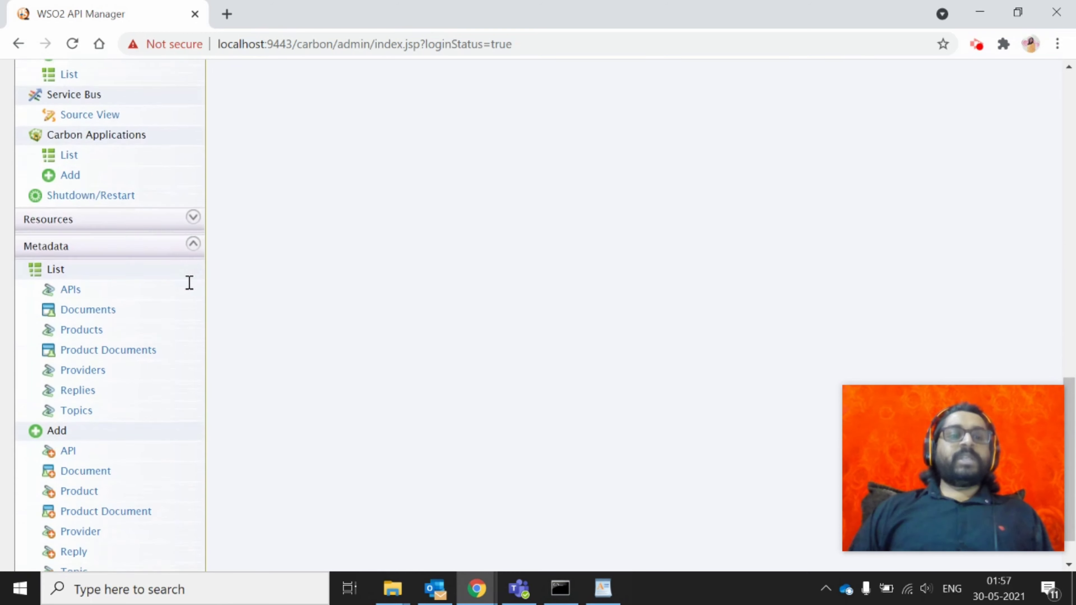
scroll(190, 283, "down", 1)
scroll(189, 283, "up", 20)
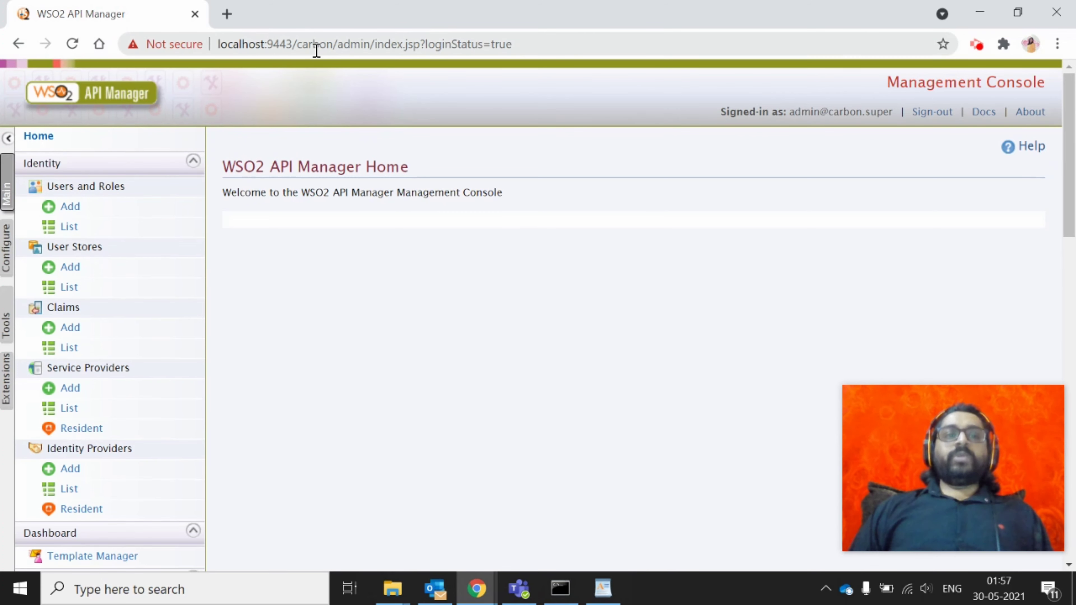
Replace the address path with 'publisher' to load the Publisher portal
left_click_drag(298, 44, 479, 44)
left_click_drag(591, 19, 843, 51)
type("publis")
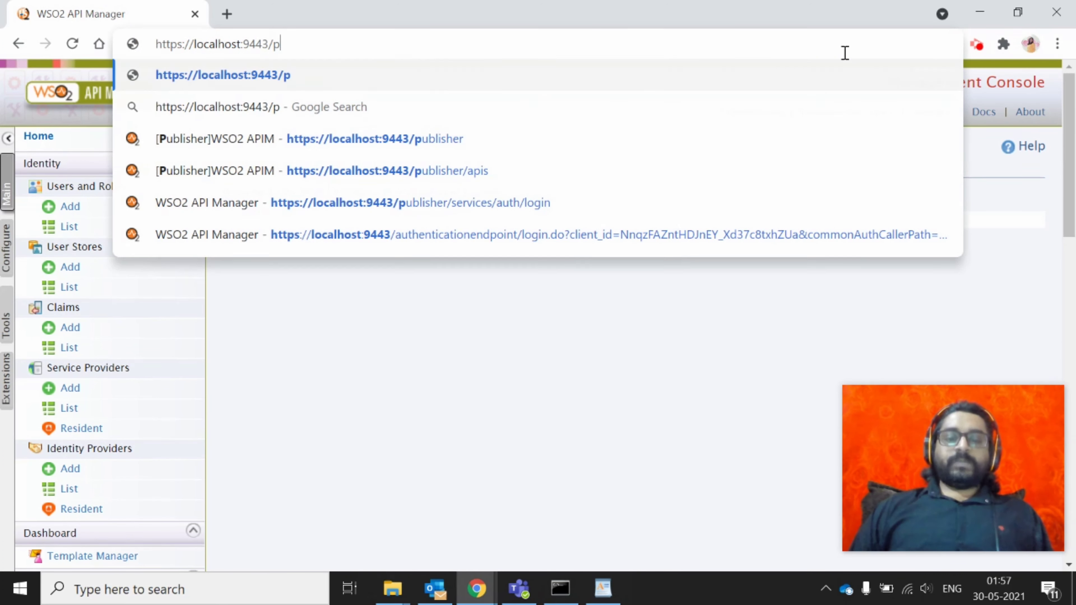
type("her")
key("Return")
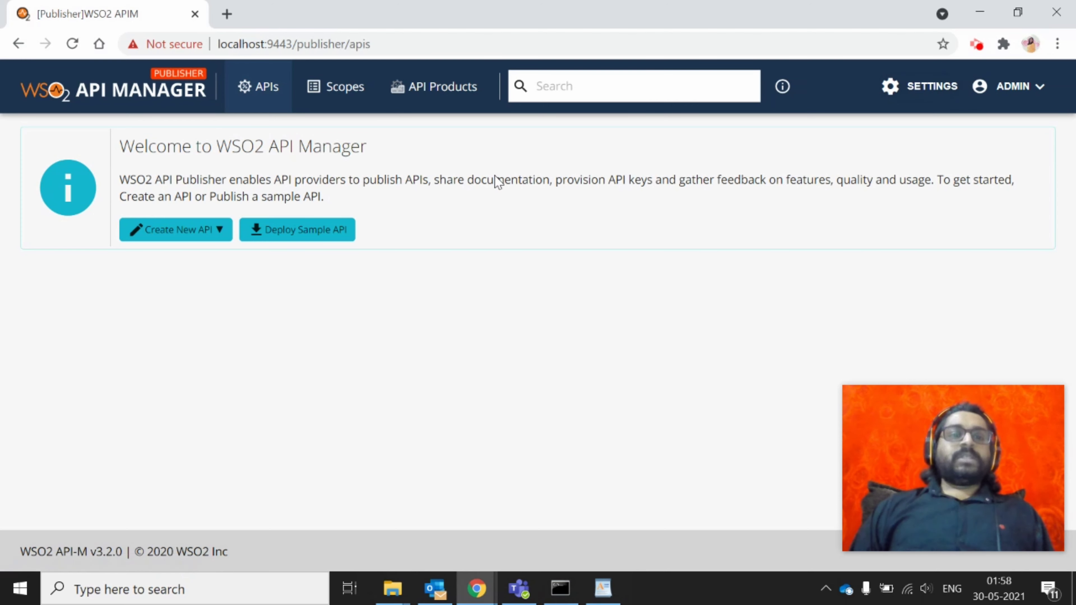
left_click(186, 242)
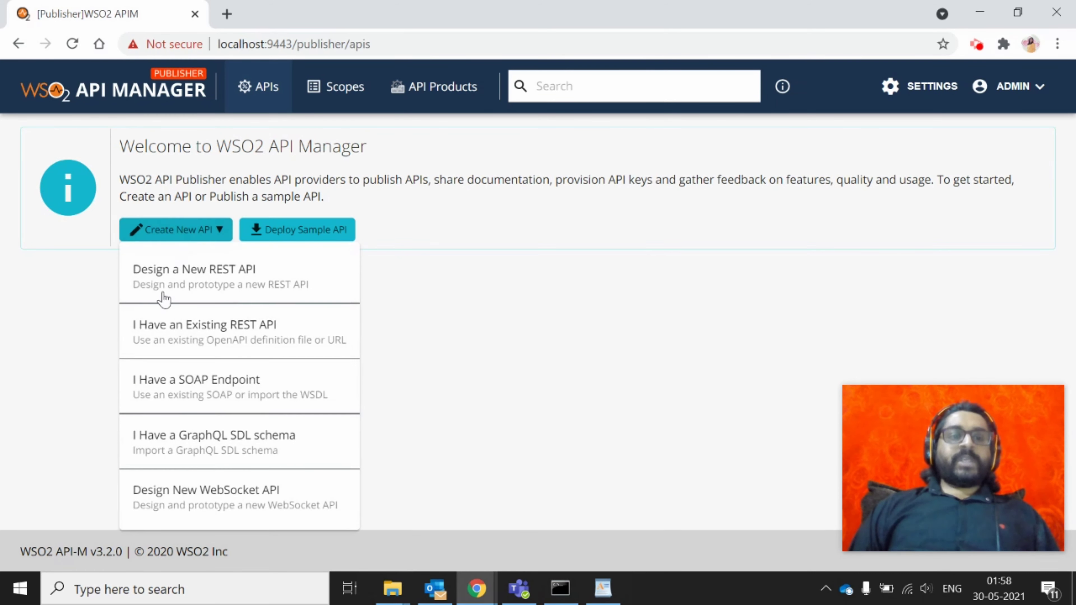
left_click(187, 280)
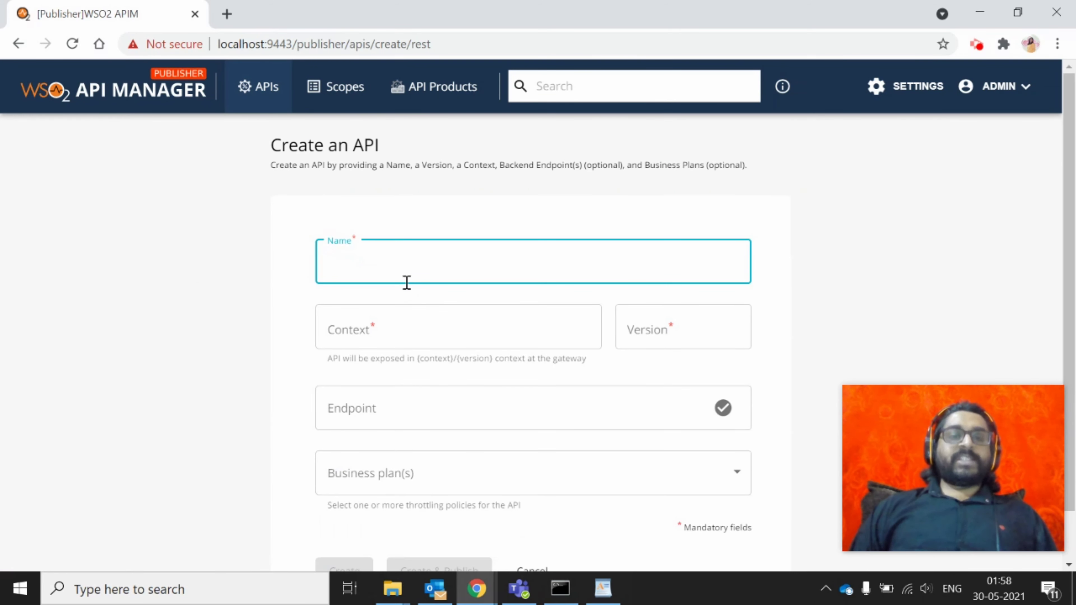
type("Dm")
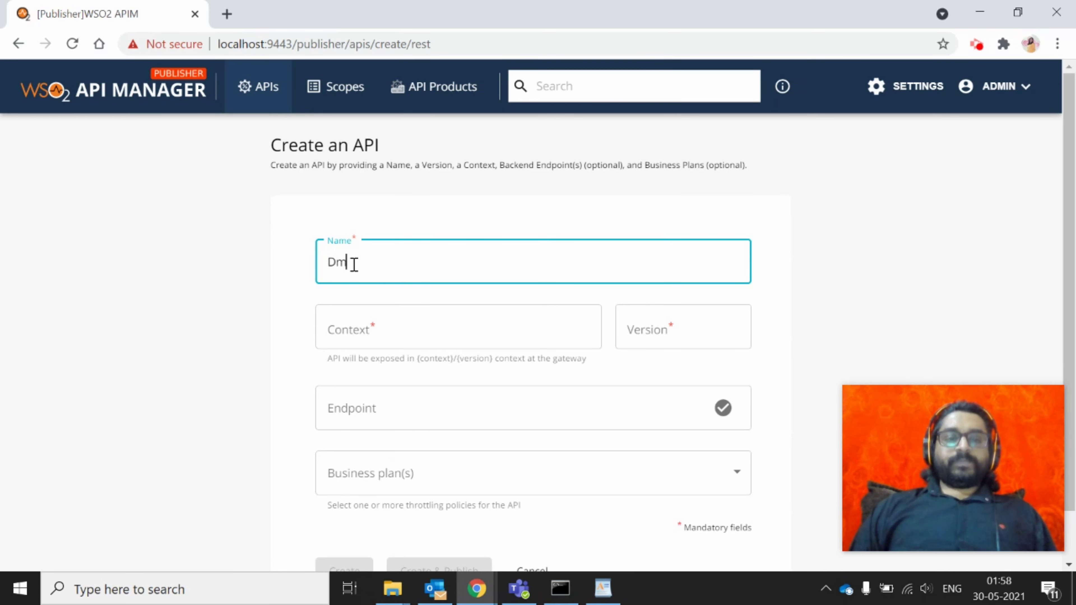
type("o")
key("Tab")
key("shift+Tab")
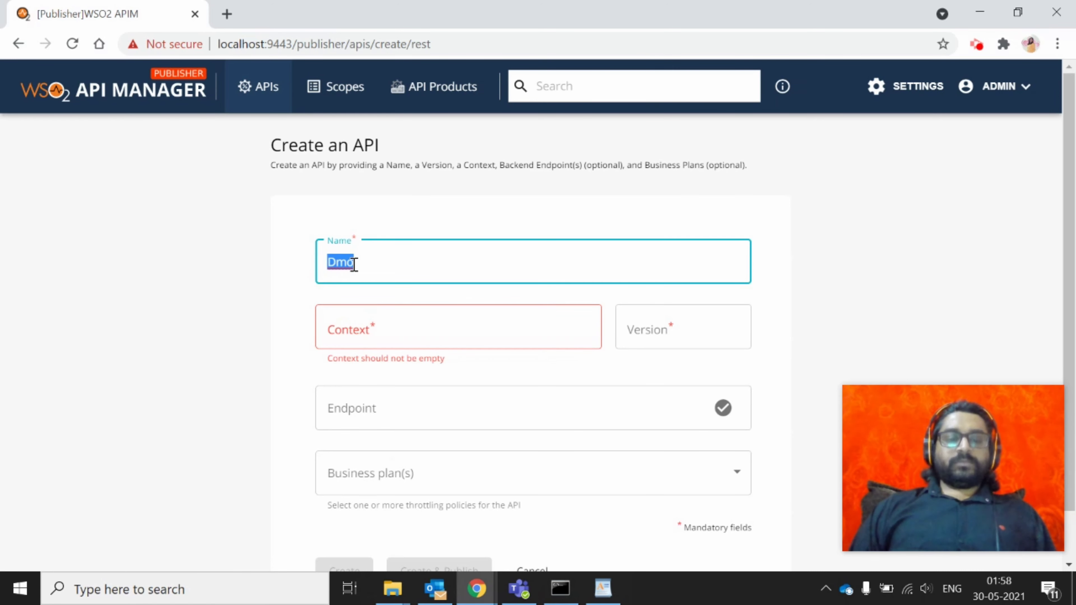
type("Demo")
key("Tab")
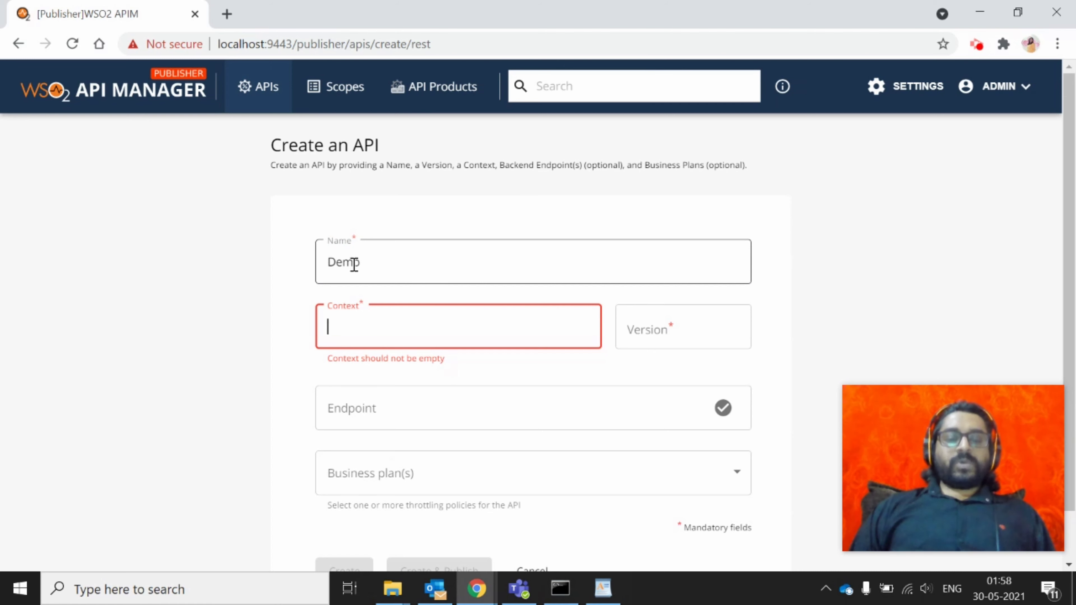
type("/demo")
key("Tab")
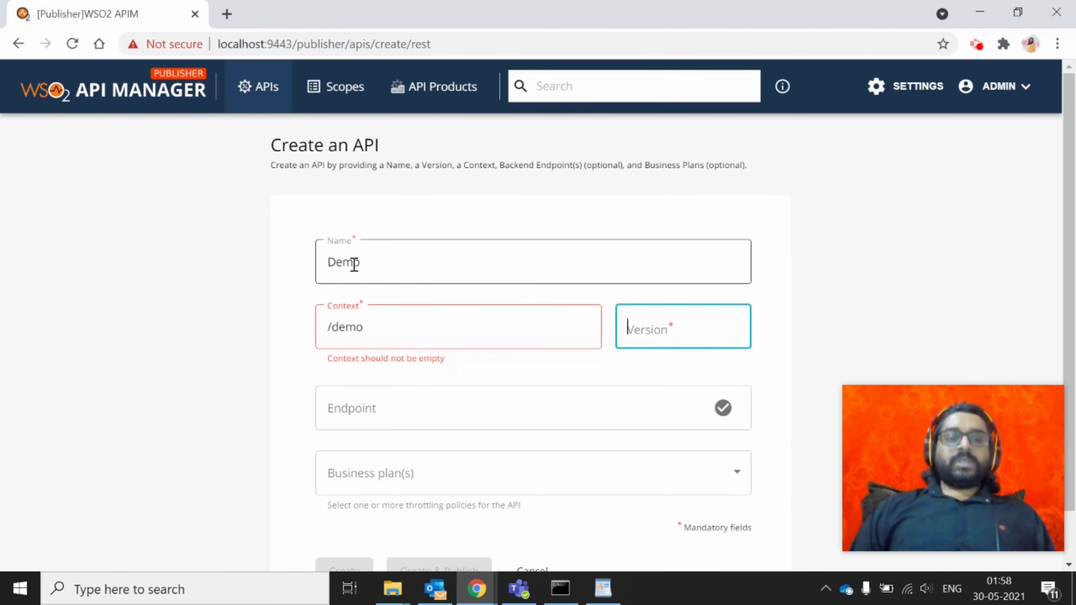
type("v1.0")
key("Tab")
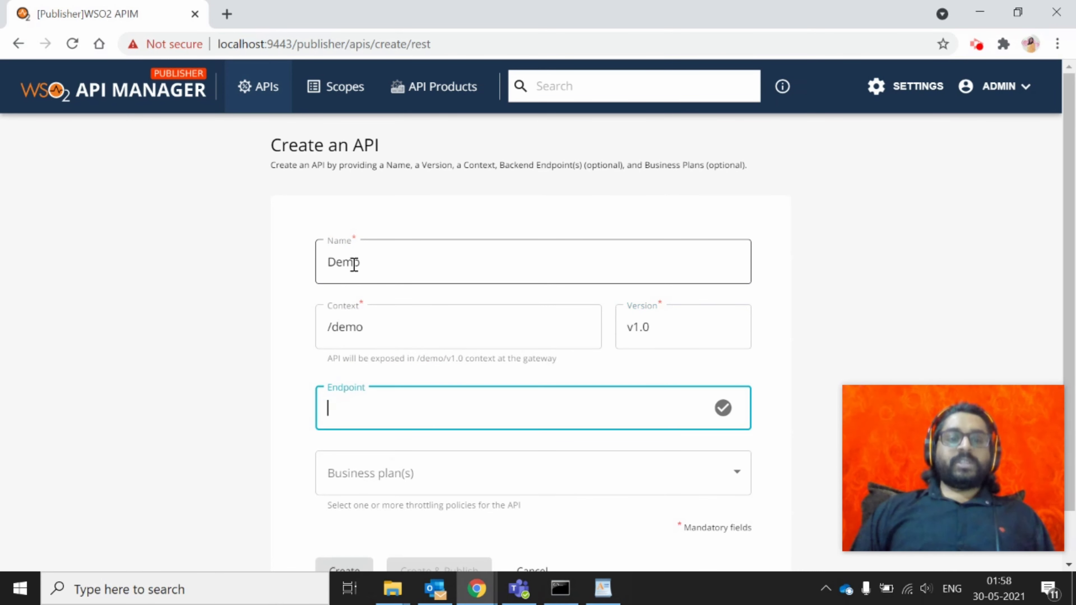
type("http://")
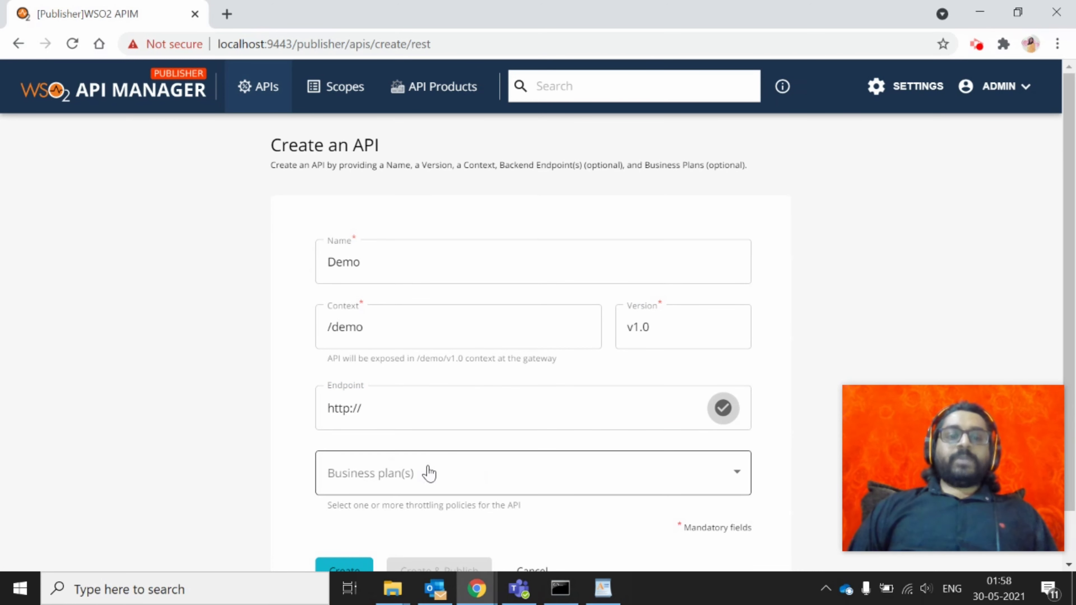
Select the Unlimited business plan and create the API
left_click(427, 474)
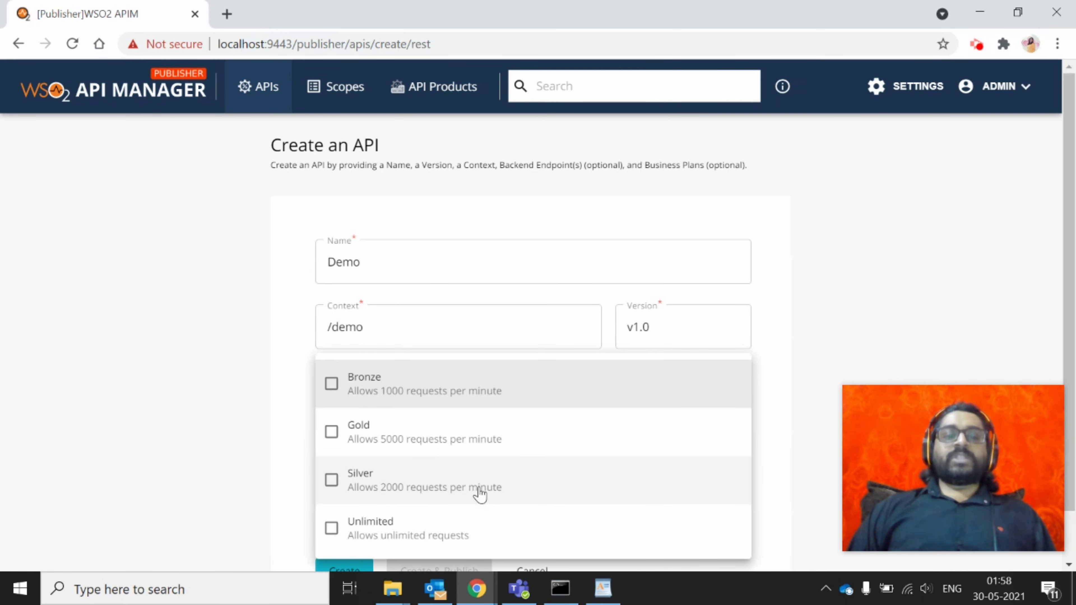
left_click(332, 529)
left_click(233, 492)
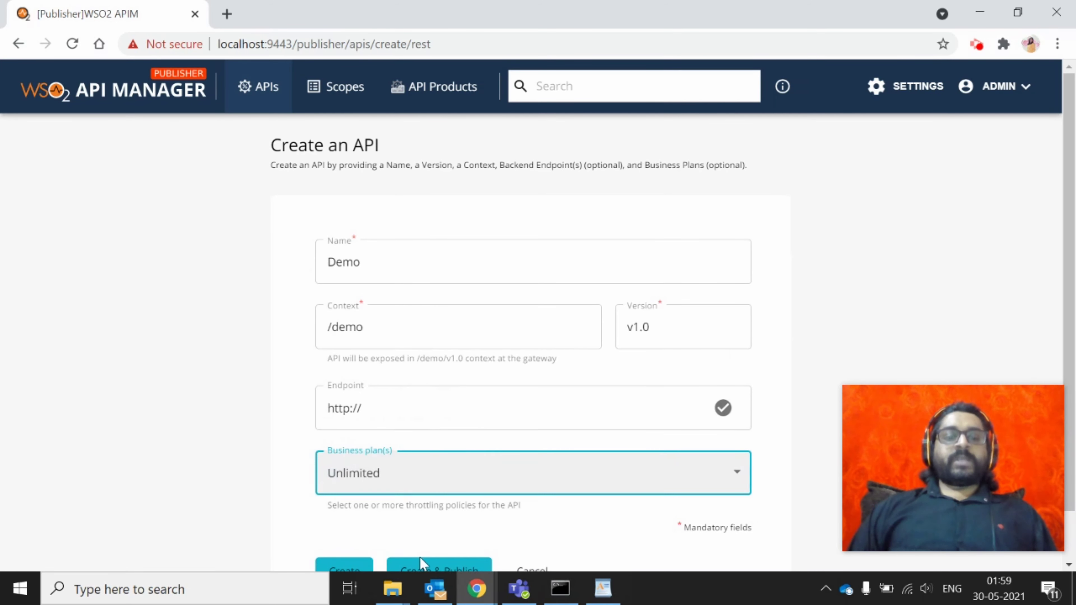
scroll(438, 566, "down", 1)
scroll(438, 565, "down", 1)
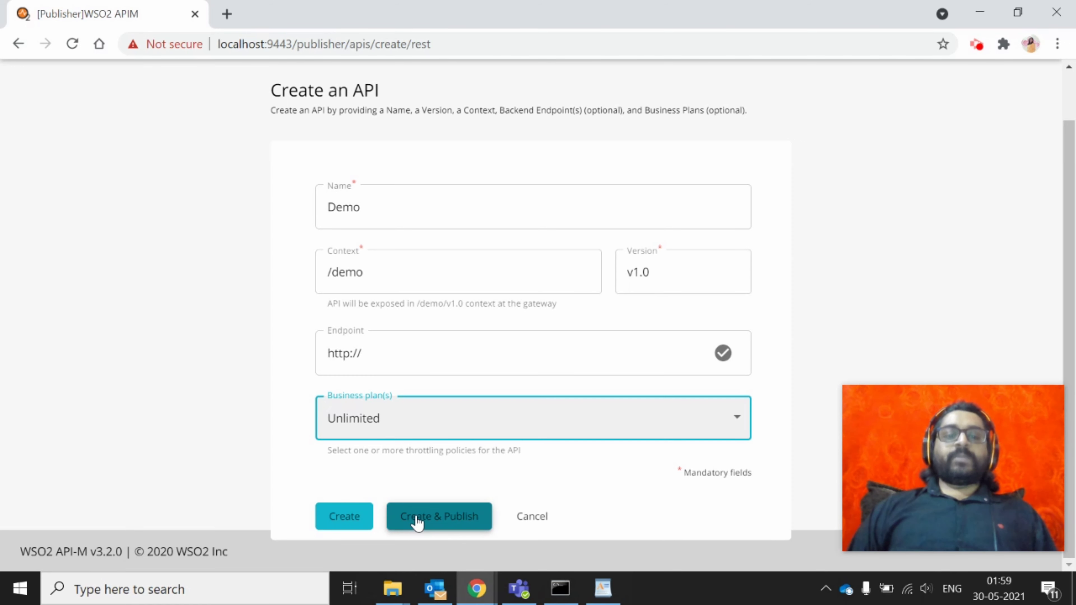
left_click(352, 524)
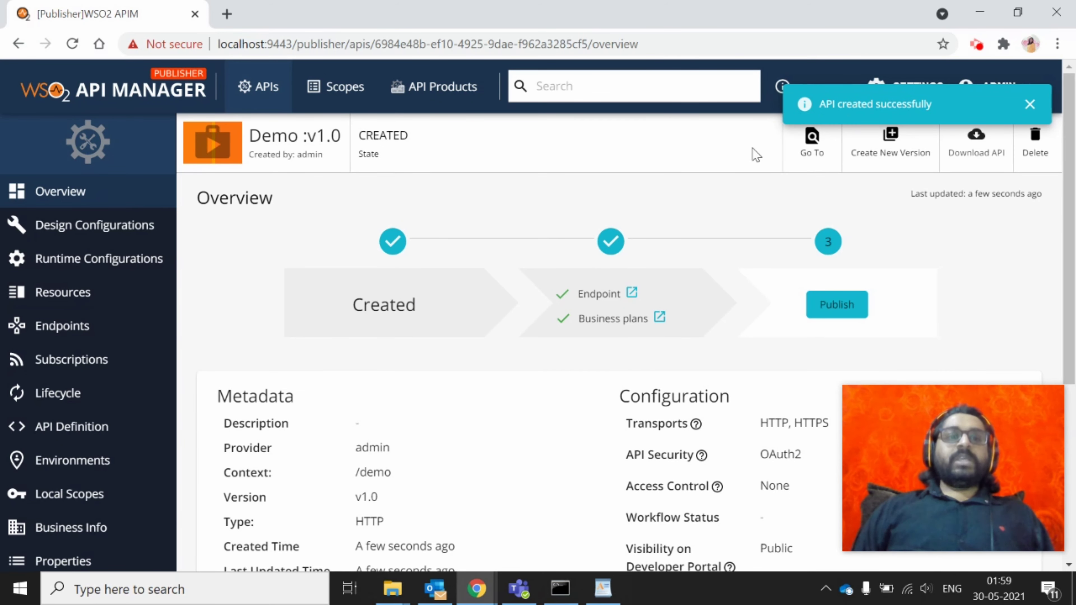
Review the Demo v1.0 overview page and highlight its CREATED state
scroll(381, 266, "down", 2)
scroll(381, 266, "up", 2)
scroll(381, 265, "down", 3)
scroll(381, 265, "up", 2)
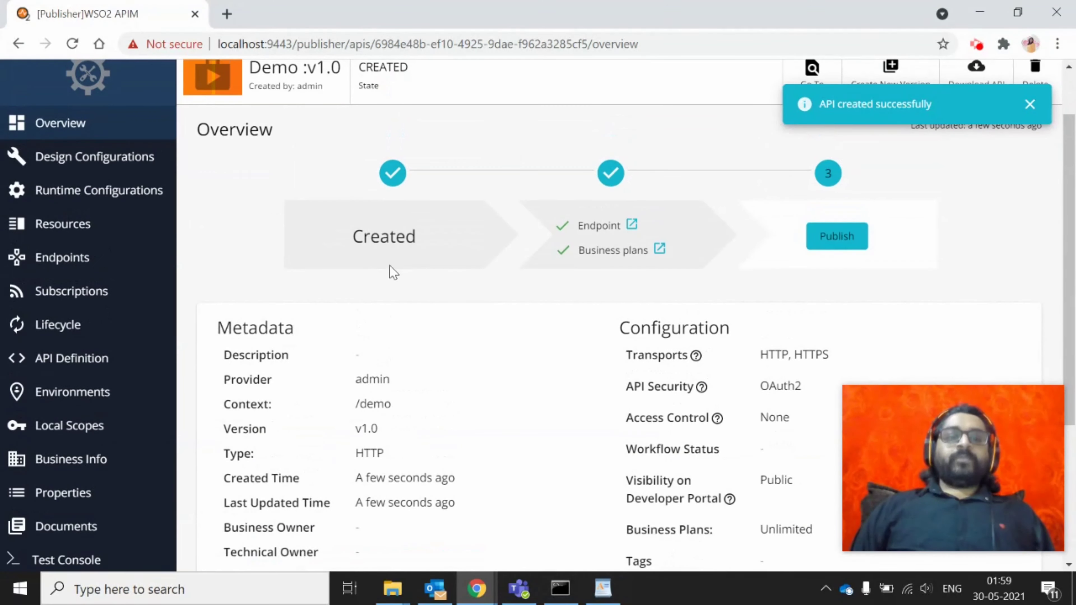
double_click(381, 234)
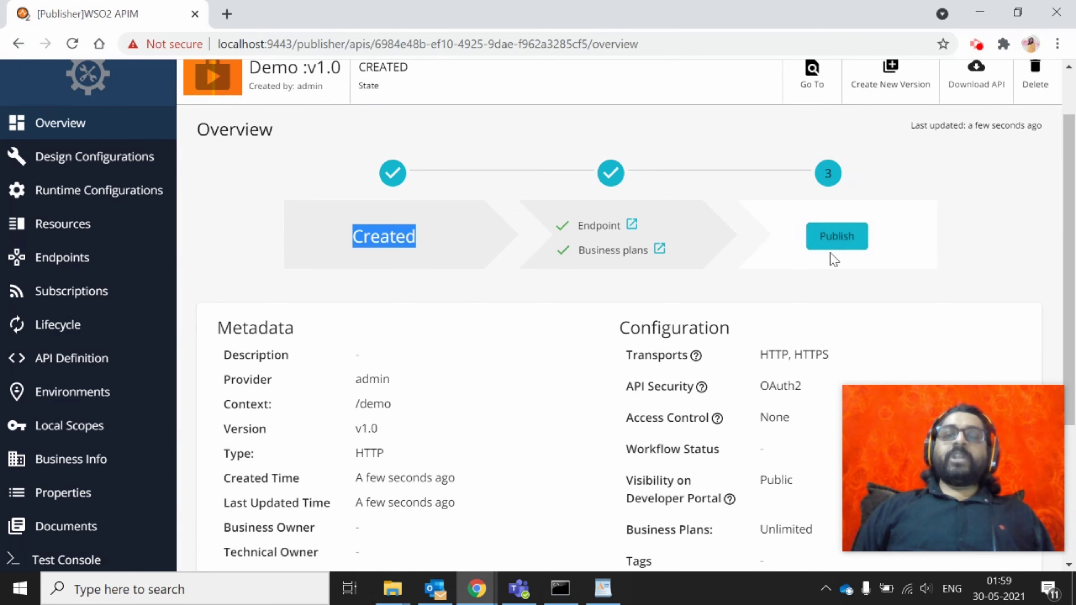
scroll(656, 382, "down", 1)
scroll(656, 386, "up", 2)
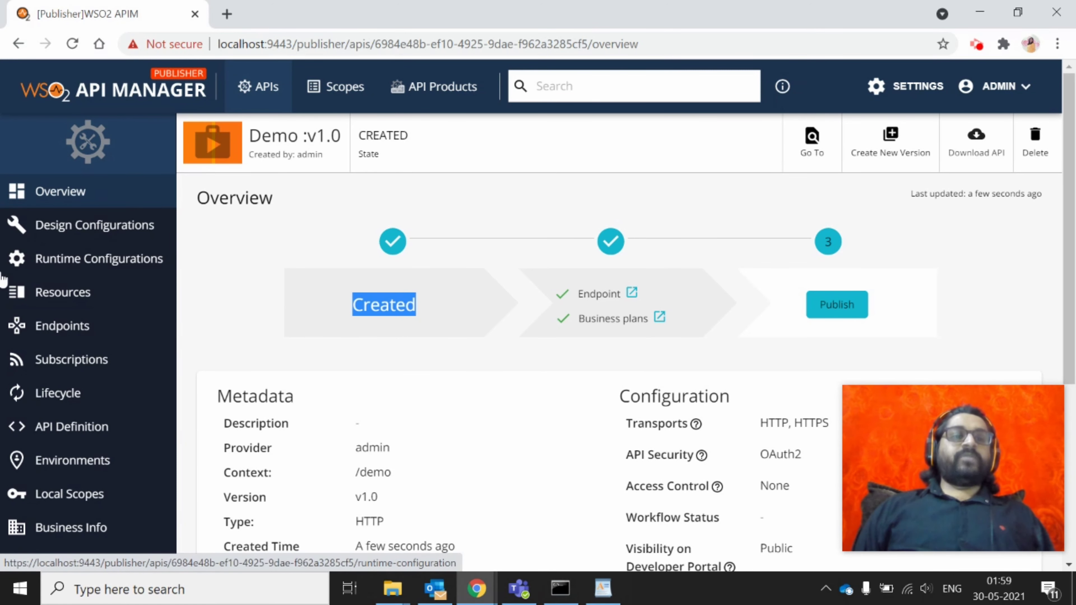
Open Design Configurations and keep Publisher Access Control set to All
left_click(78, 238)
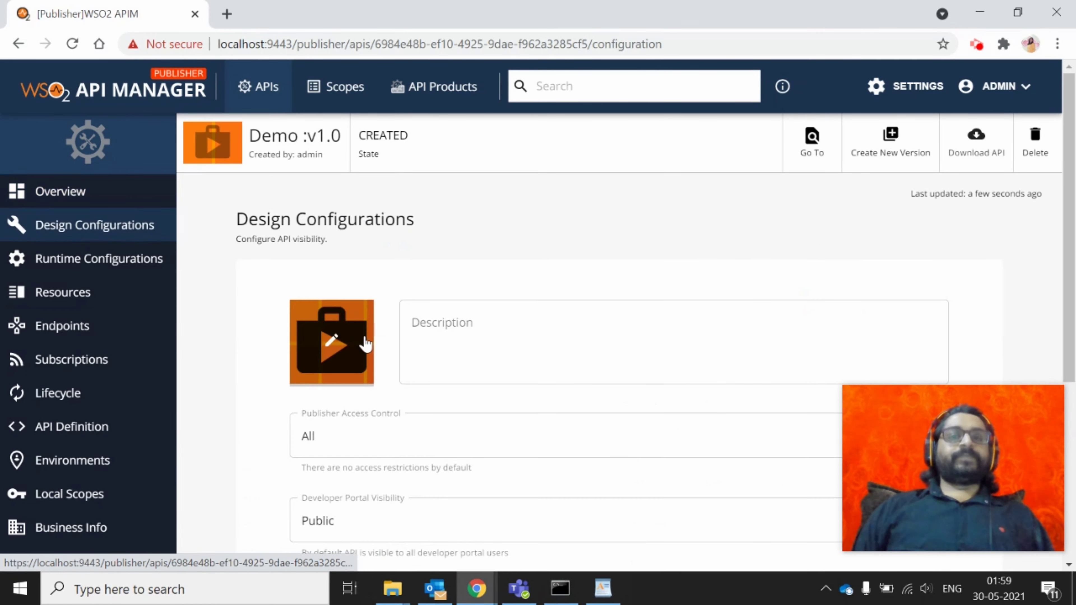
scroll(613, 343, "down", 1)
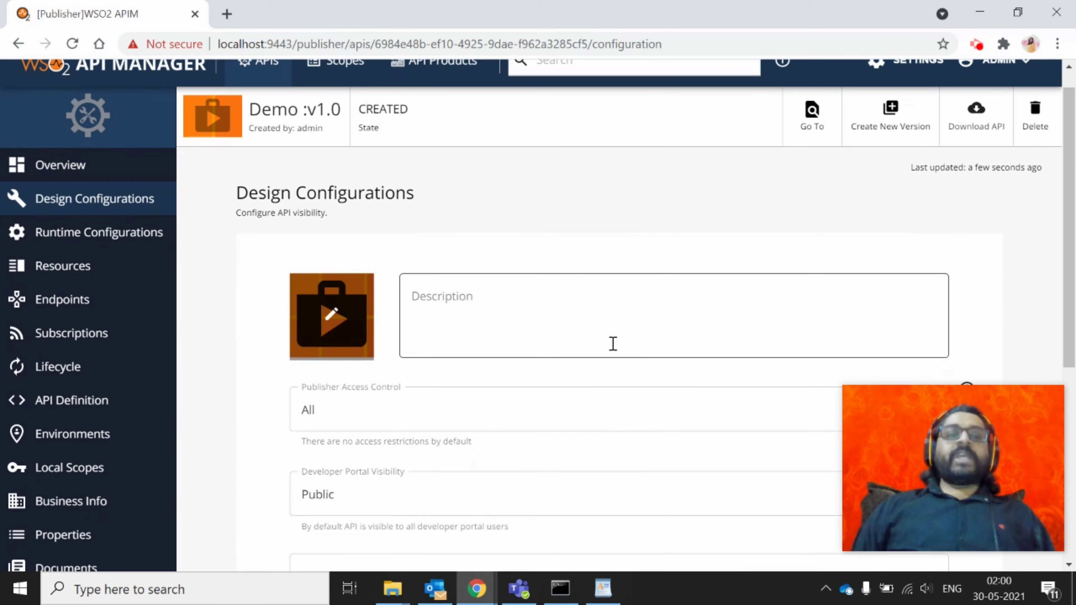
left_click(540, 308)
scroll(540, 309, "down", 1)
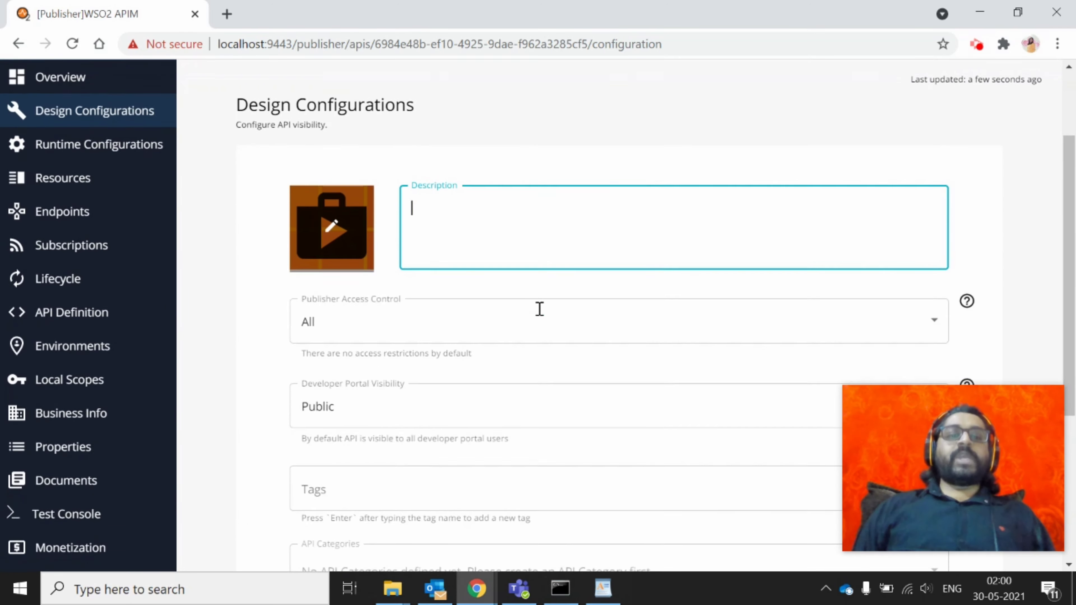
left_click(432, 332)
left_click(433, 332)
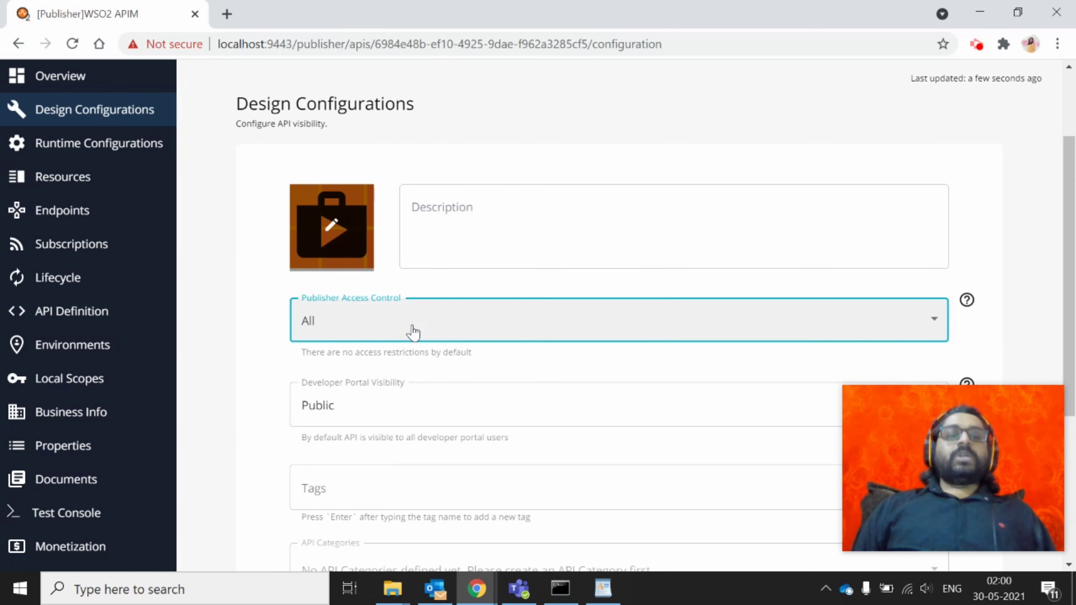
left_click(372, 338)
left_click(371, 339)
Keep Developer Portal Visibility Public and review the Tags field
scroll(322, 422, "down", 1)
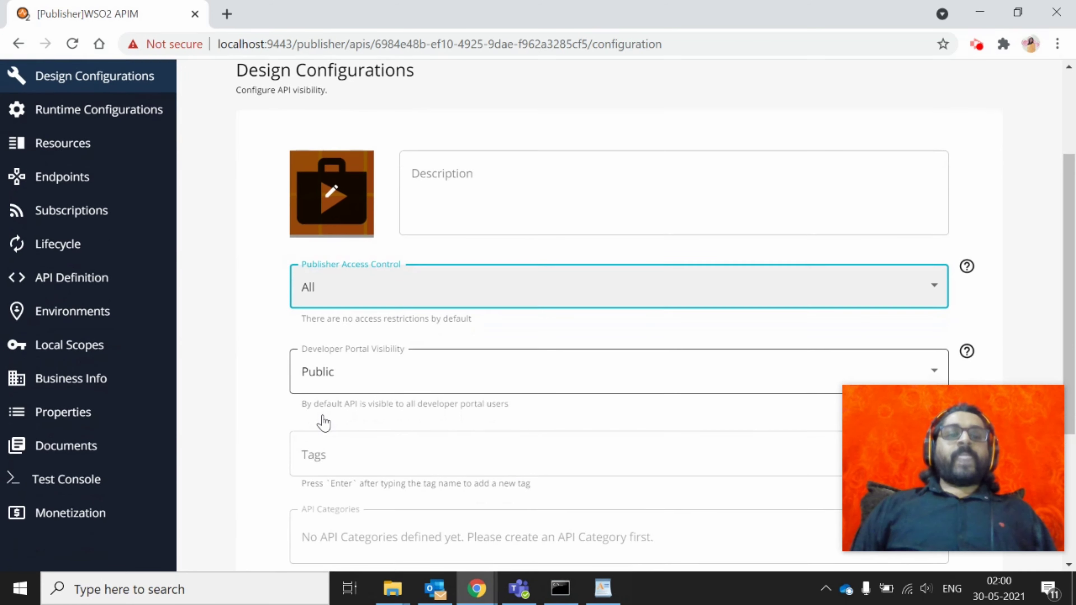
scroll(322, 421, "down", 1)
left_click(397, 297)
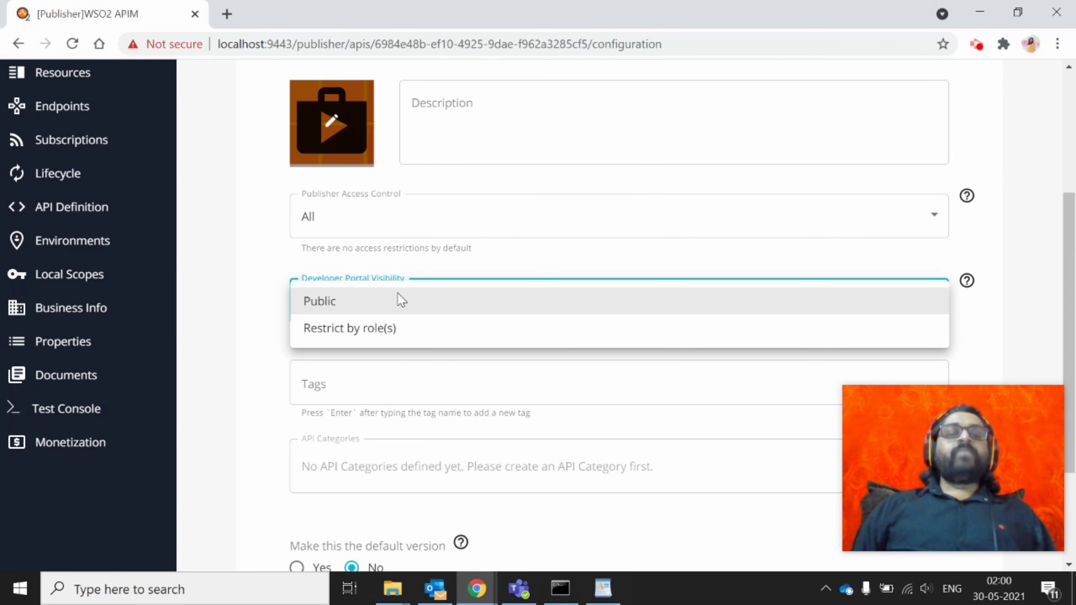
left_click(397, 296)
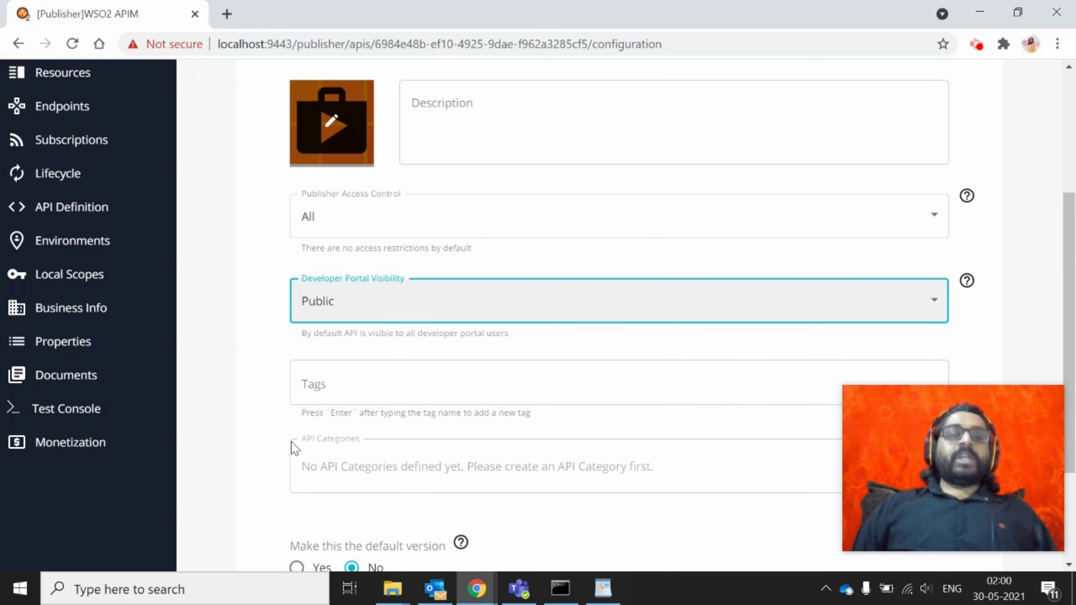
scroll(371, 378, "down", 1)
left_click(371, 378)
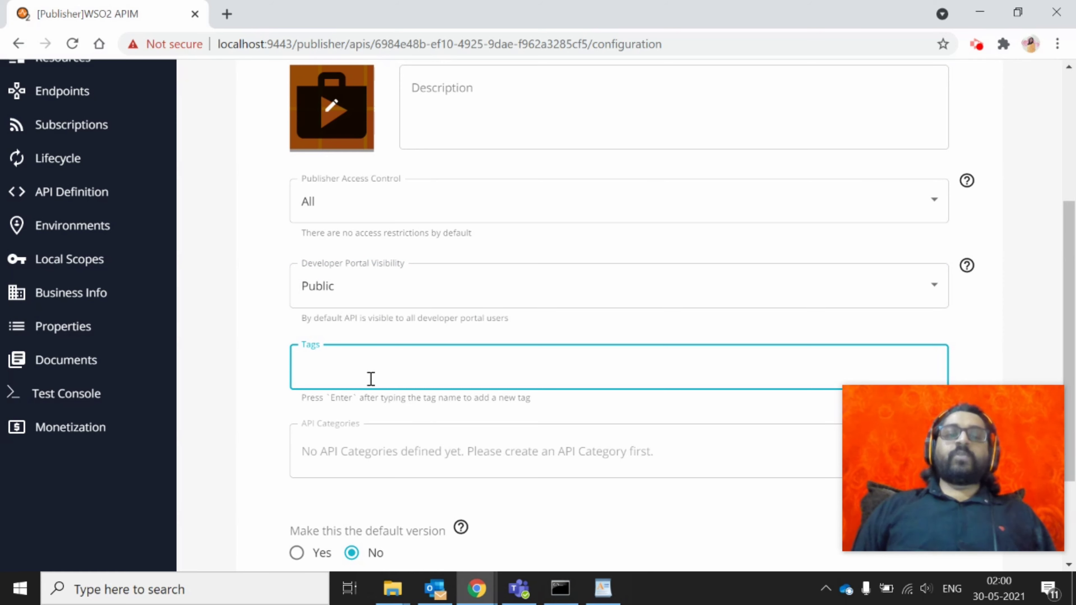
scroll(371, 378, "down", 2)
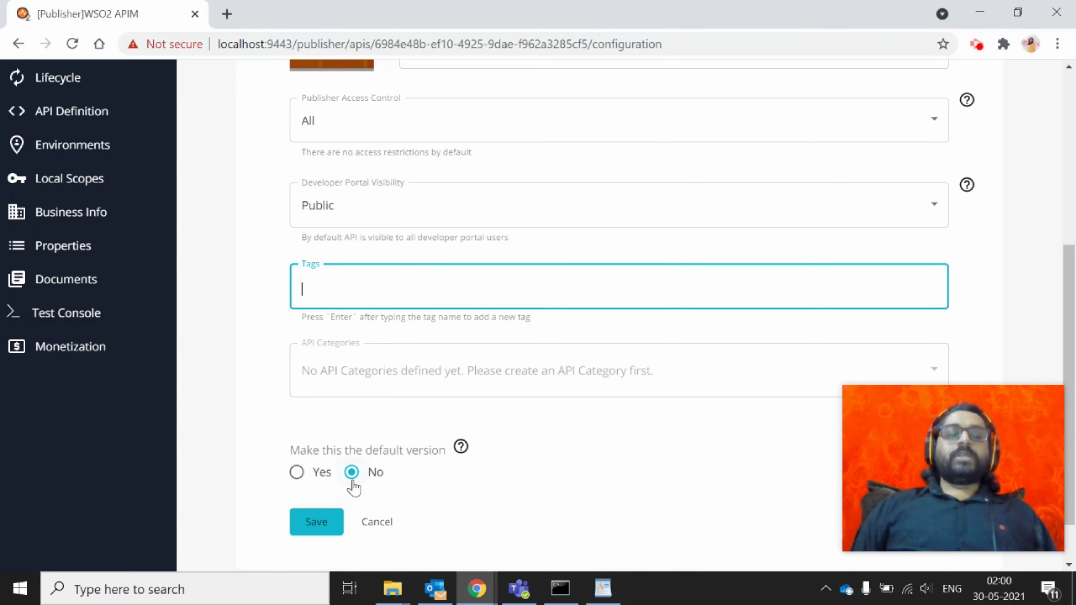
scroll(372, 477, "up", 7)
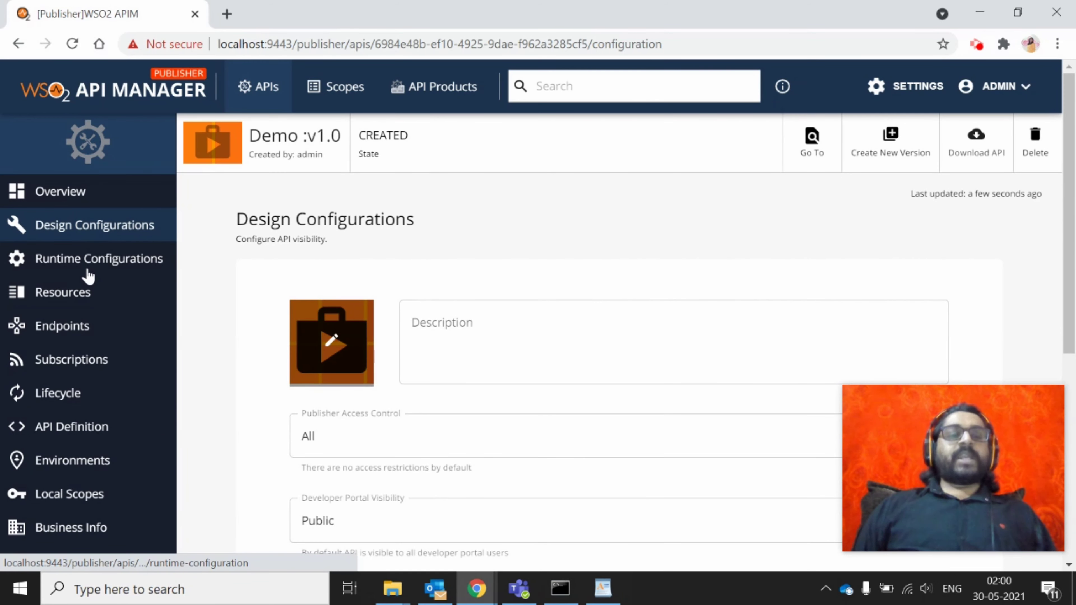
left_click(112, 265)
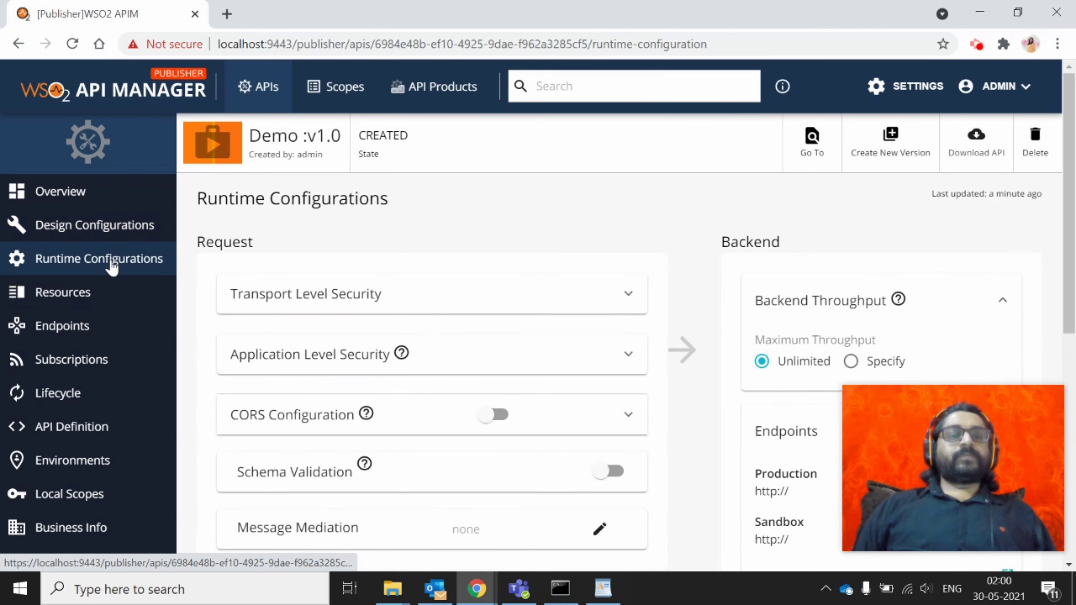
left_click(332, 304)
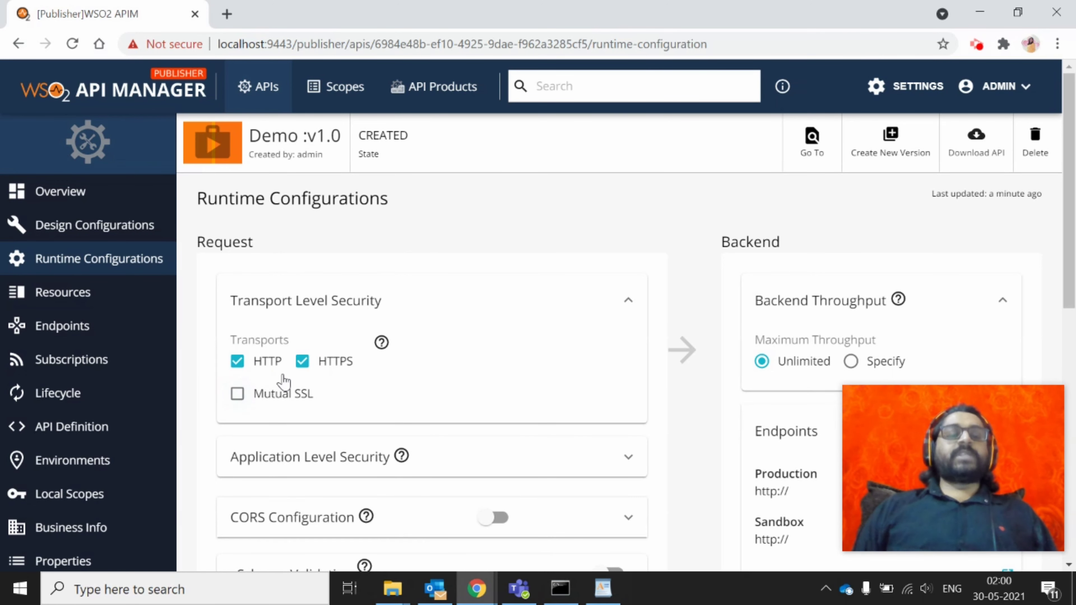
scroll(308, 372, "down", 1)
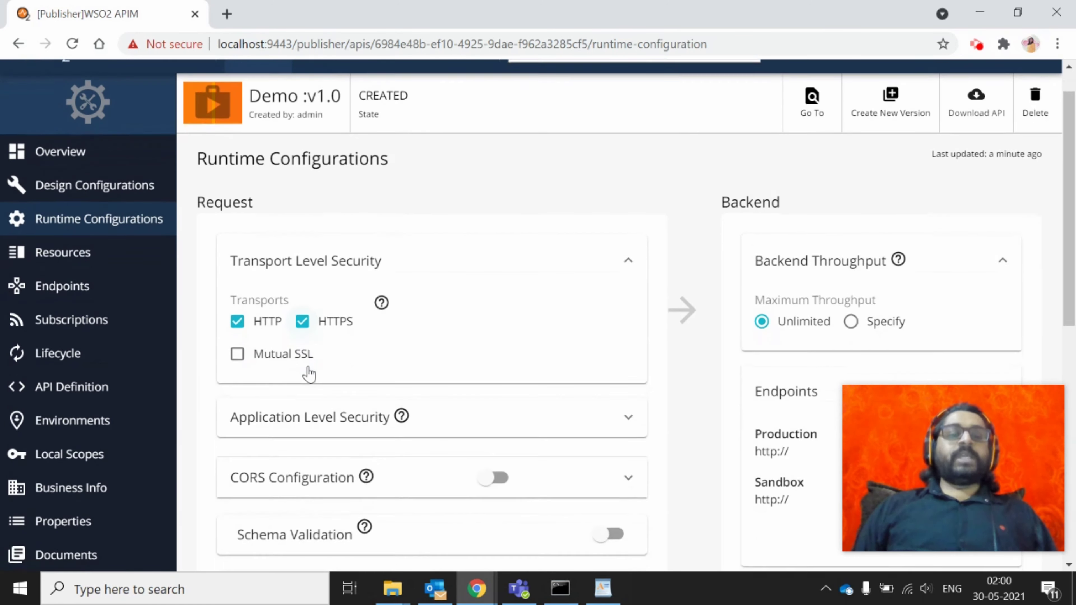
left_click(549, 428)
scroll(549, 428, "down", 2)
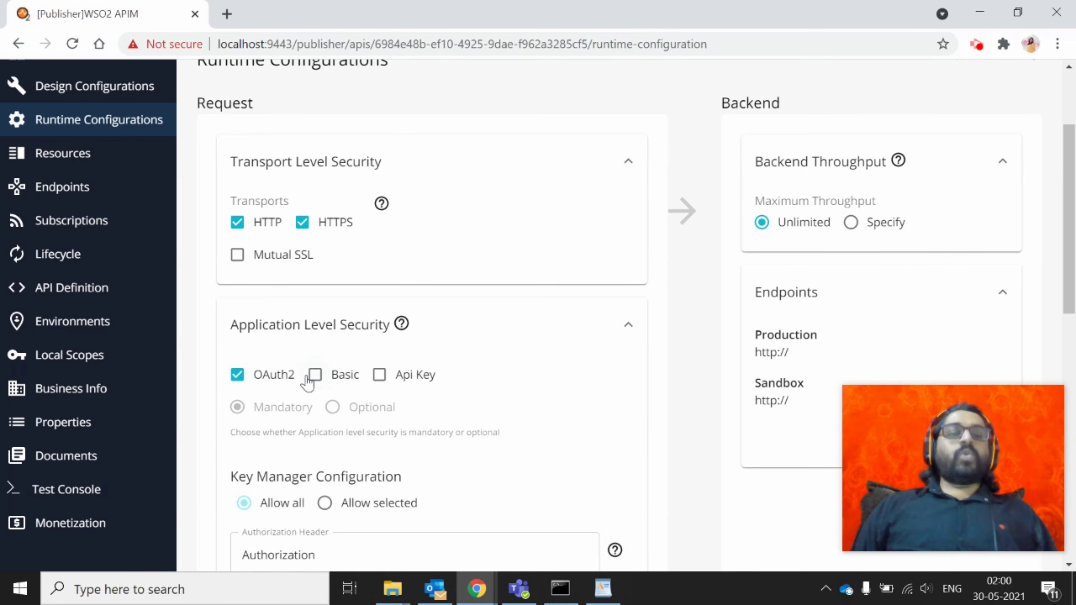
left_click(315, 375)
left_click(379, 377)
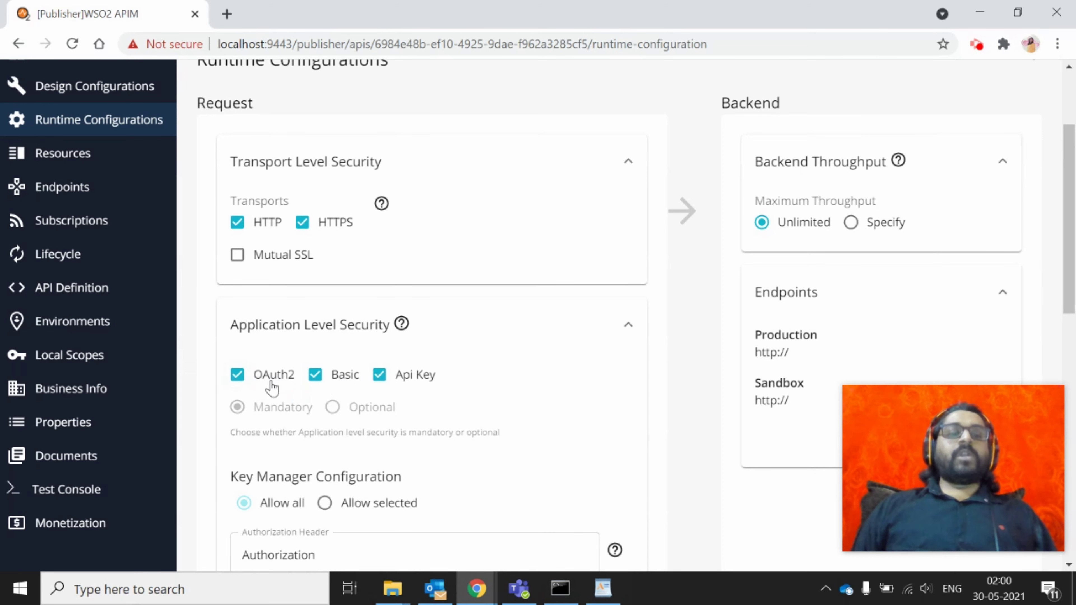
scroll(447, 392, "down", 2)
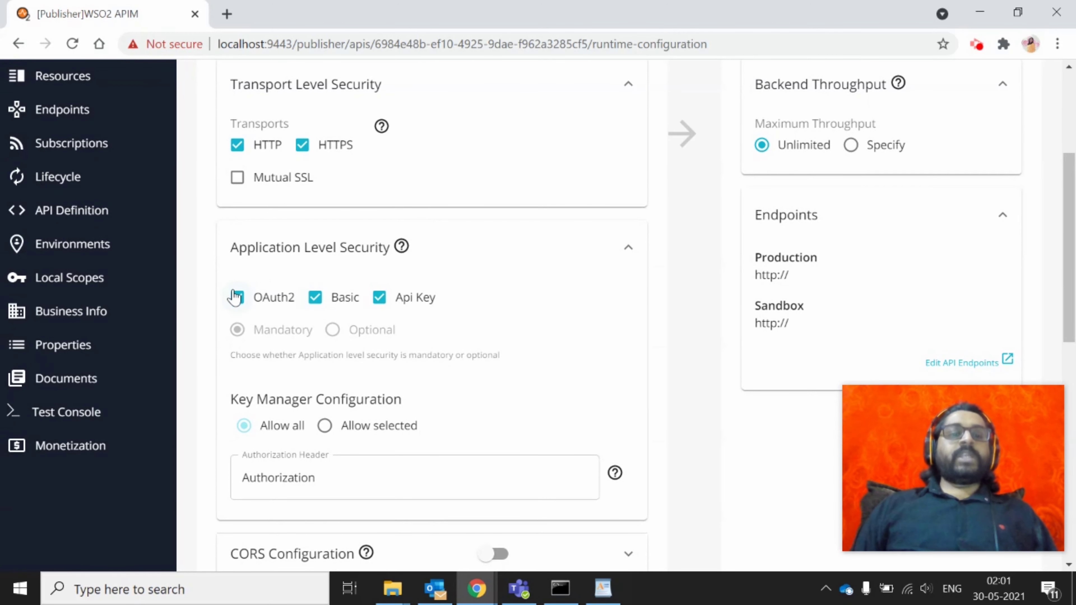
left_click(238, 298)
left_click(238, 297)
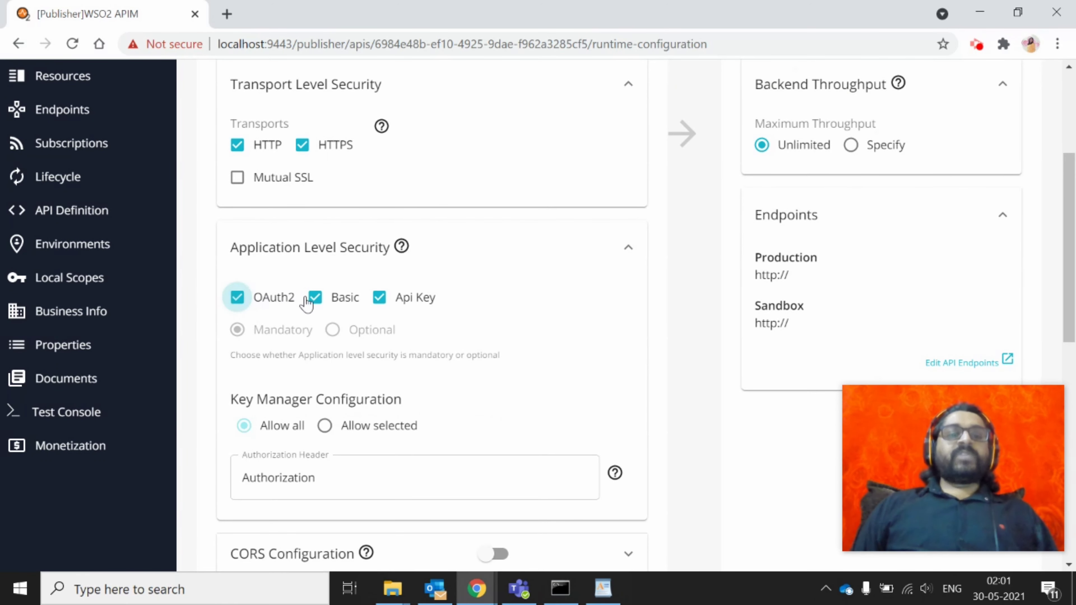
scroll(428, 358, "down", 5)
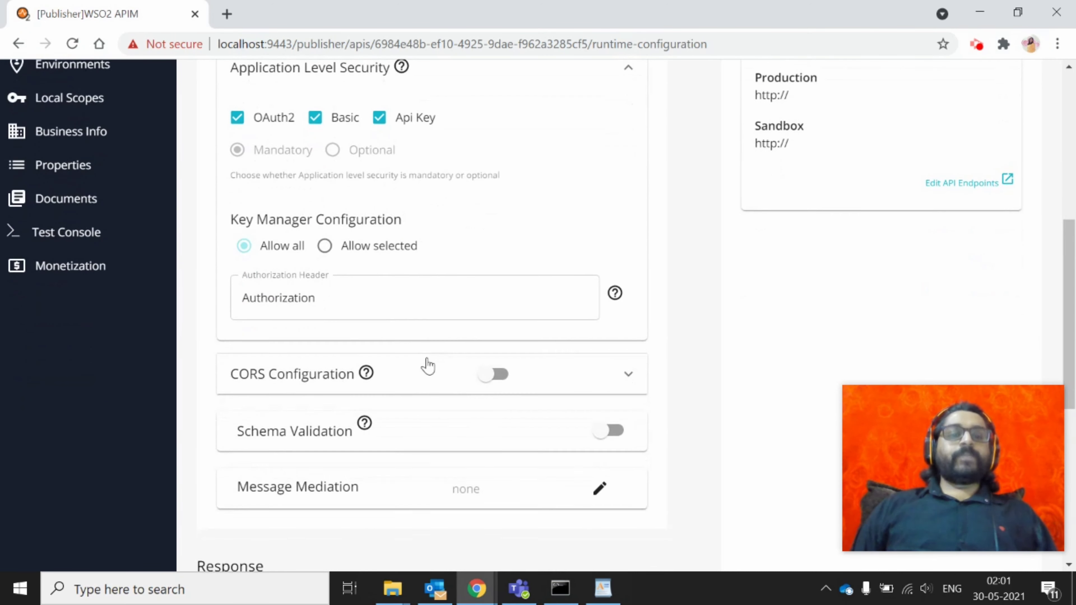
scroll(341, 221, "down", 2)
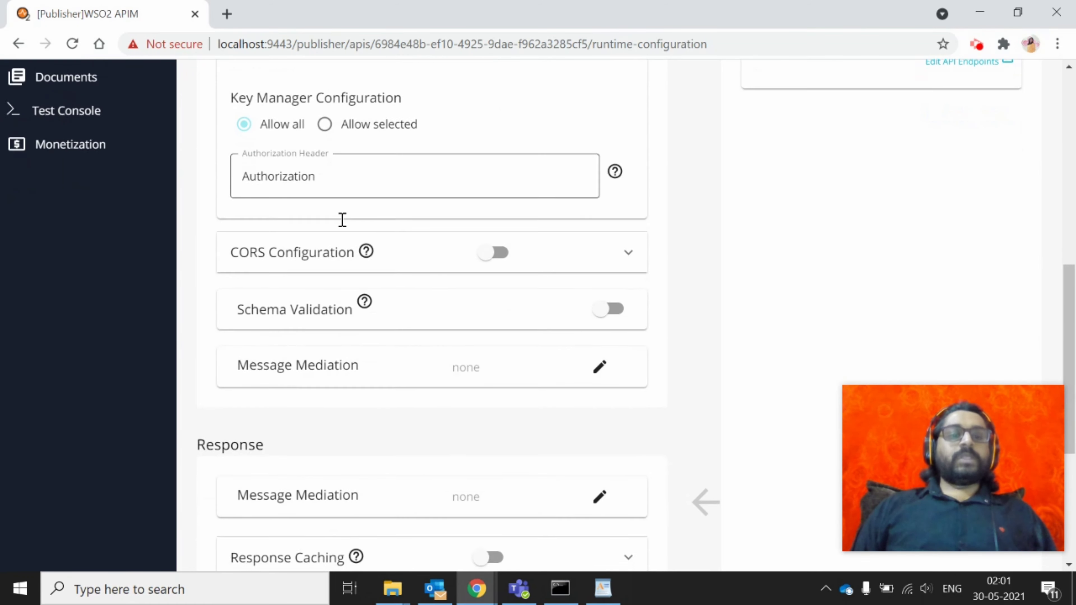
left_click(626, 245)
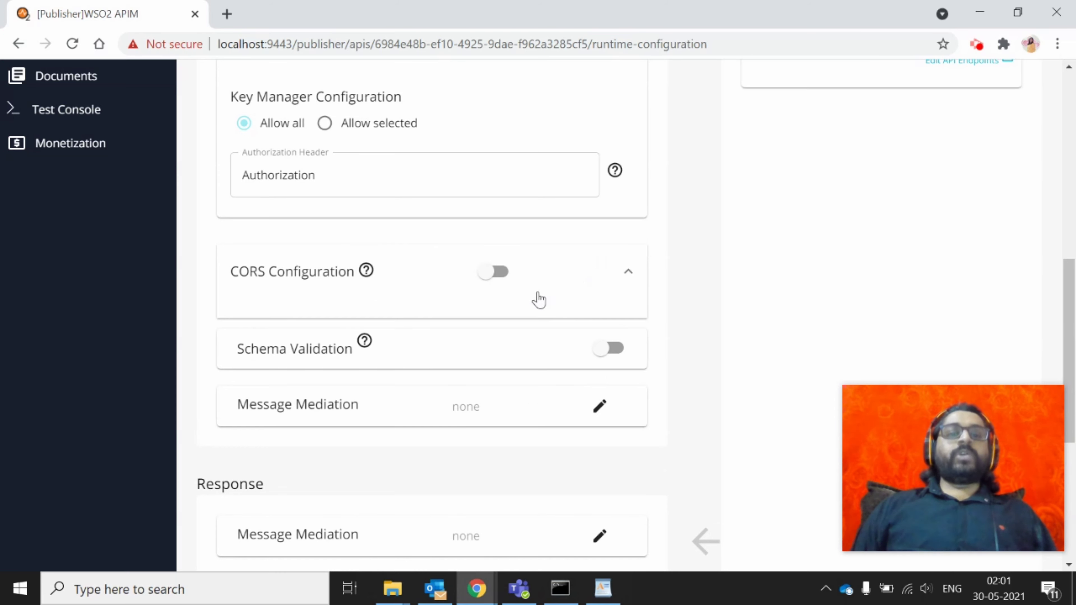
left_click(500, 273)
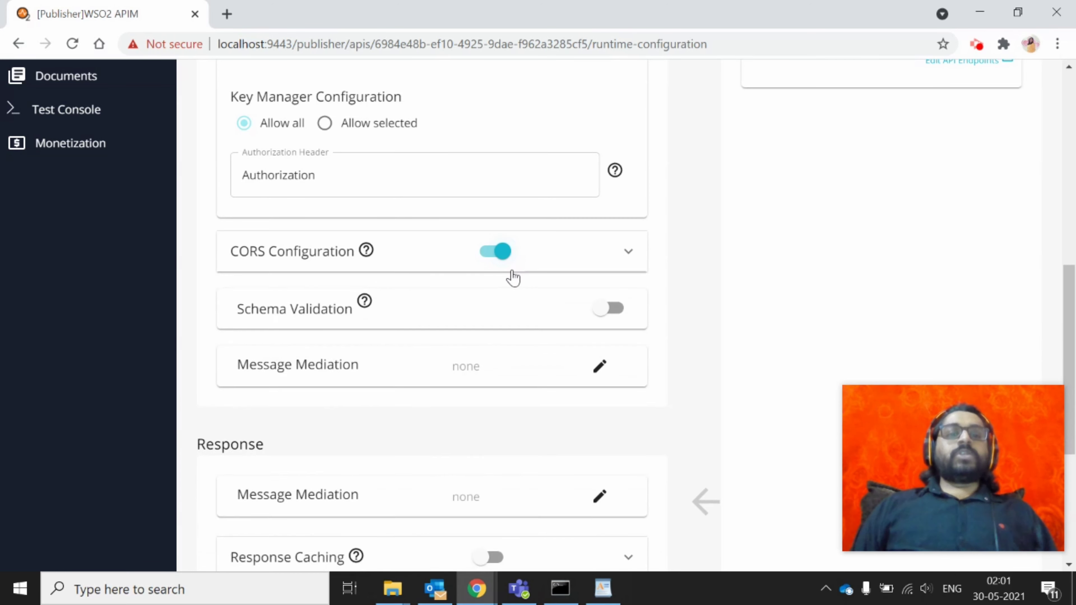
left_click(631, 266)
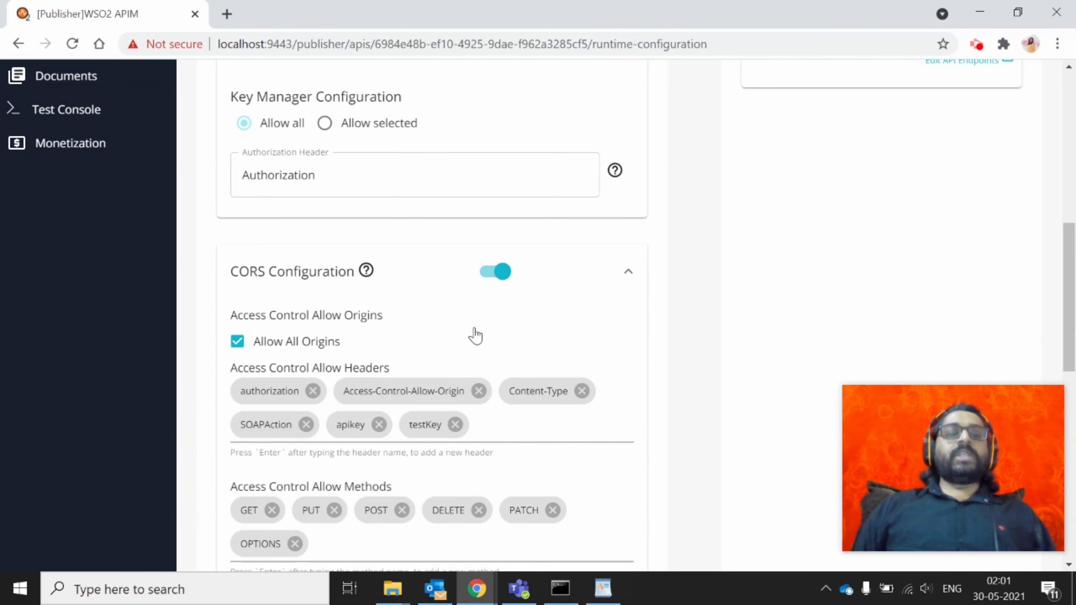
scroll(474, 335, "down", 1)
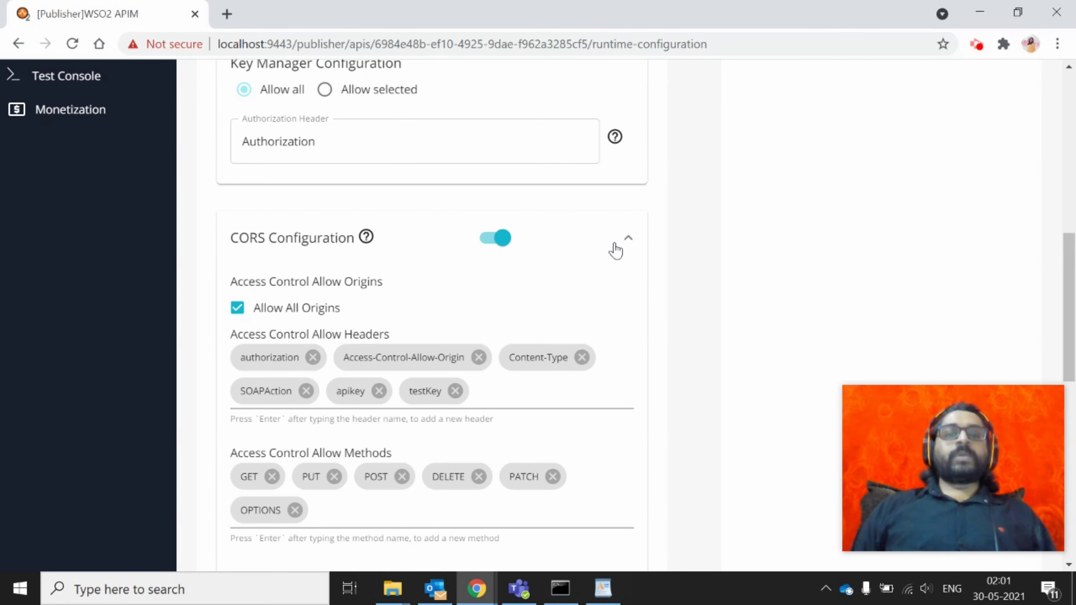
left_click(624, 244)
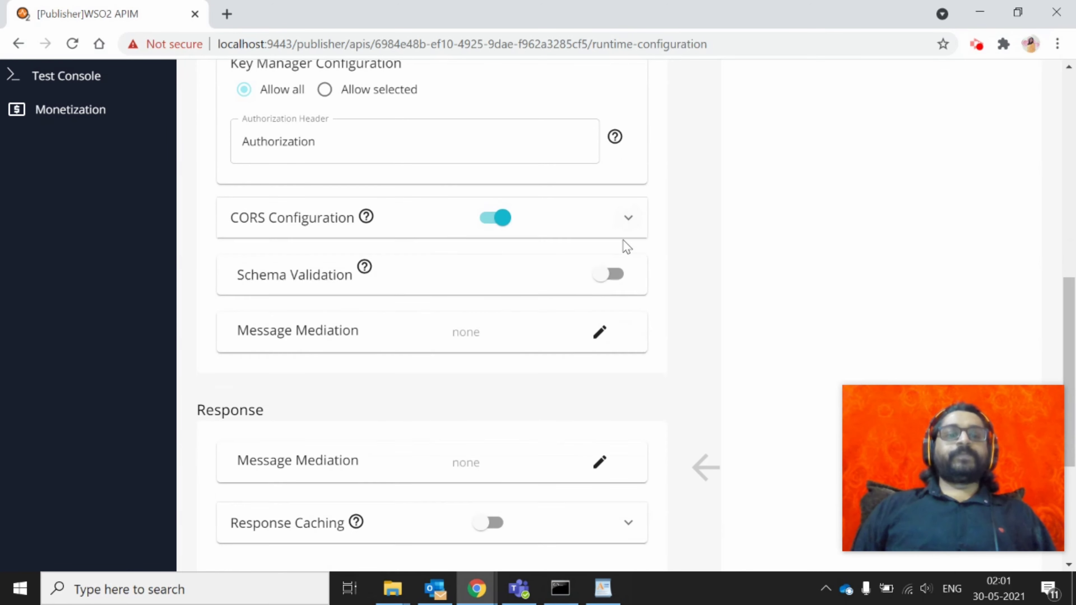
left_click(483, 226)
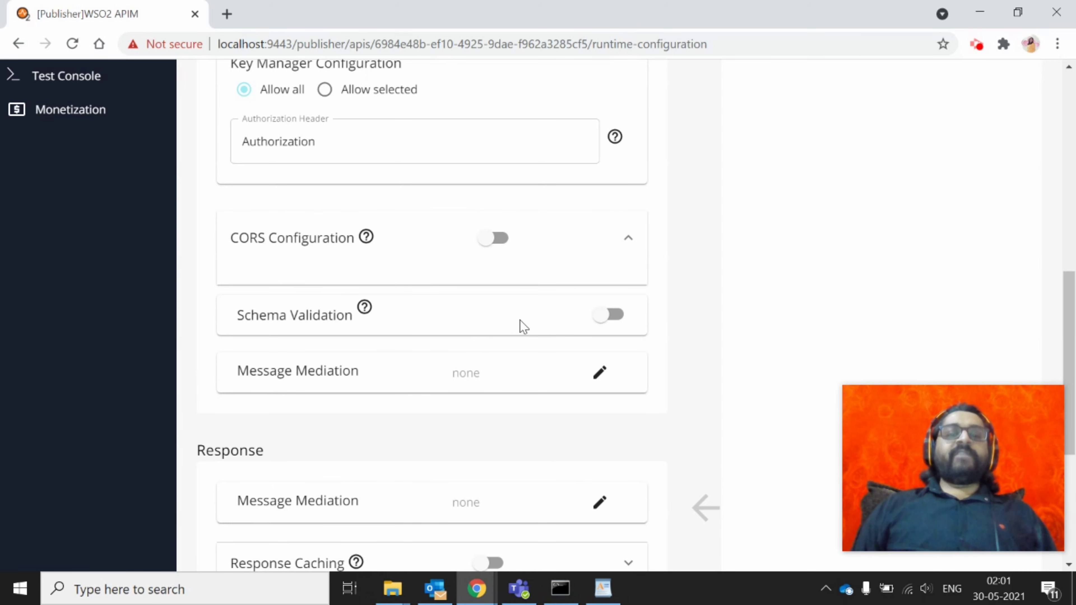
Review the Request, Response and Fault sections of Runtime Configurations
scroll(524, 326, "down", 2)
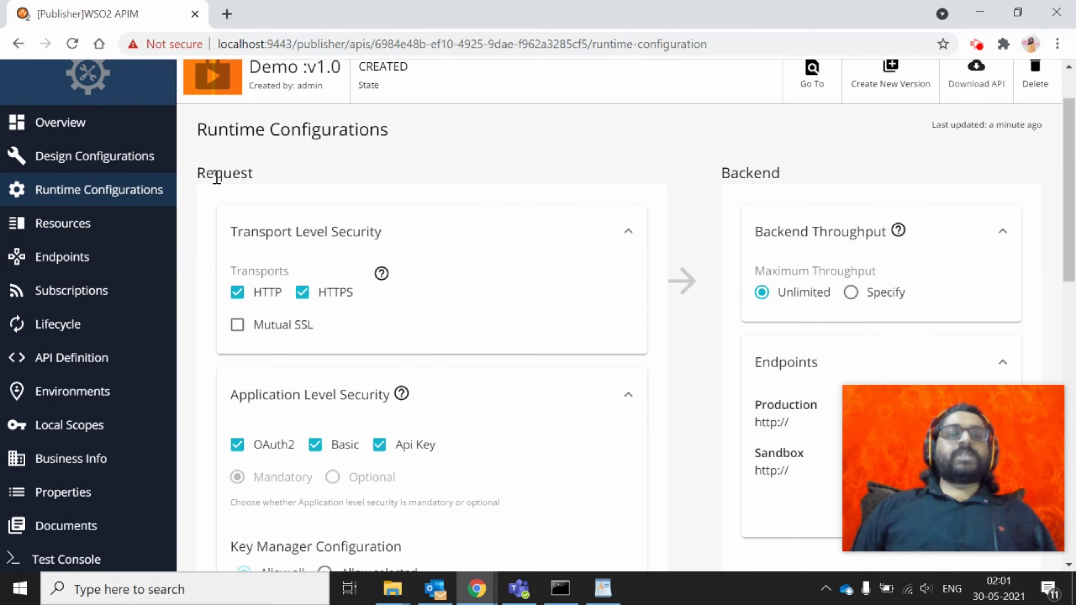
double_click(216, 178)
scroll(536, 365, "down", 10)
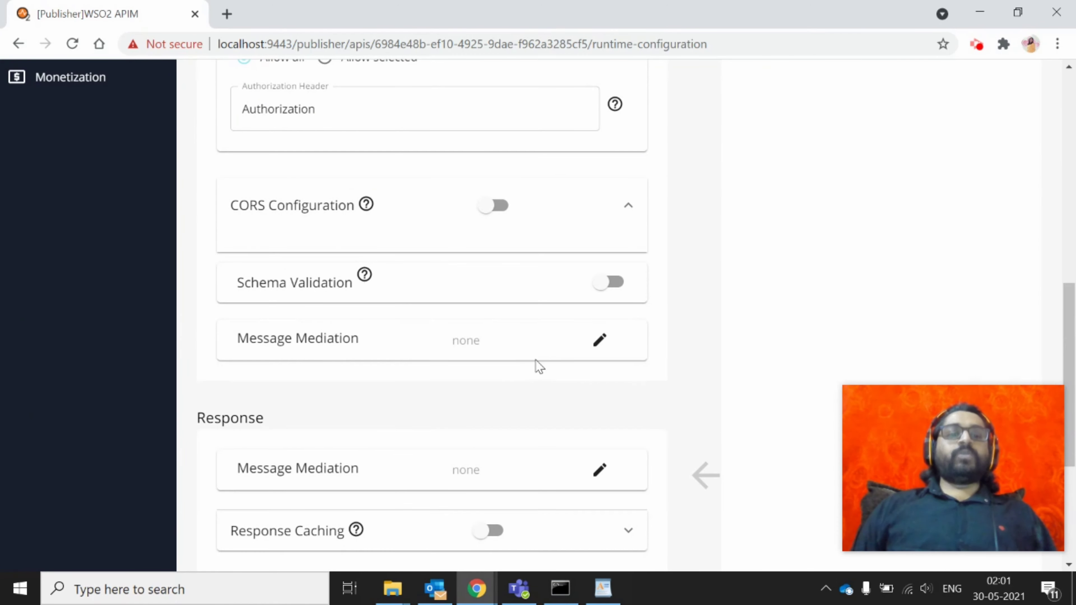
scroll(525, 356, "down", 4)
double_click(224, 232)
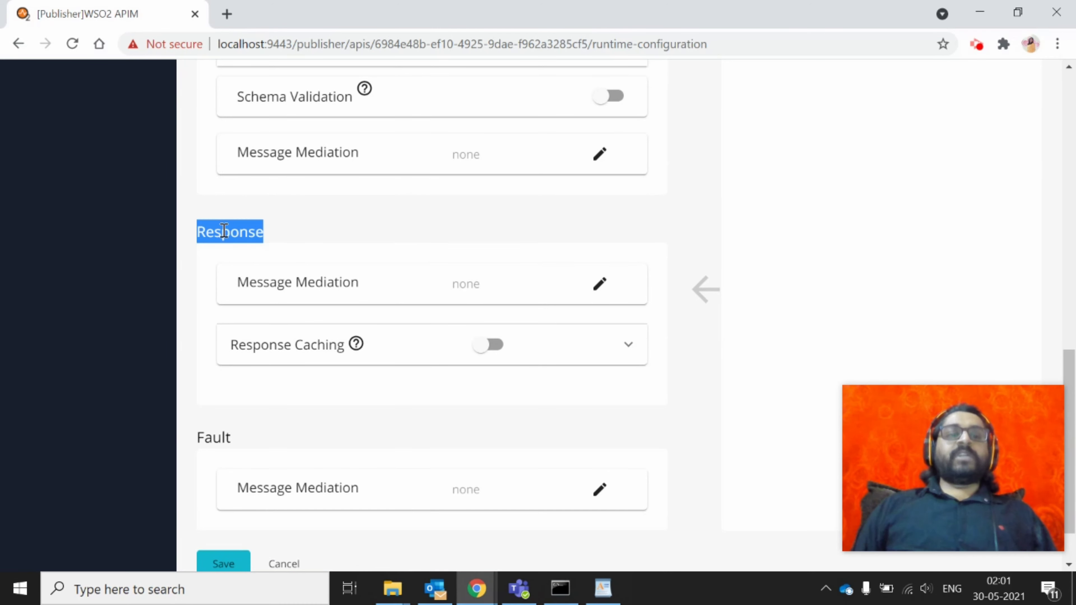
double_click(220, 437)
scroll(579, 551, "down", 1)
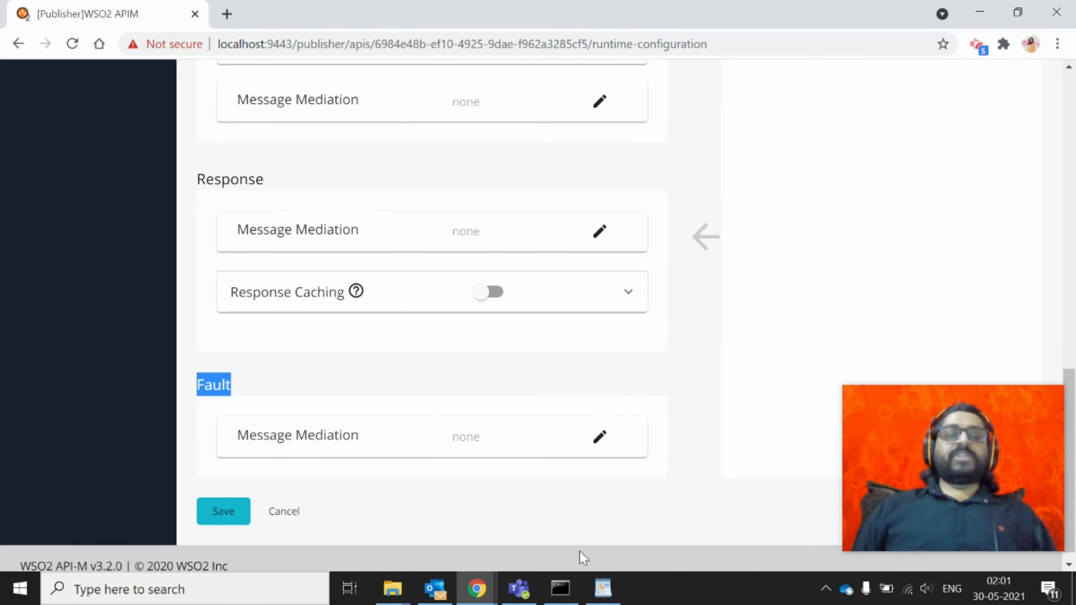
scroll(656, 245, "up", 2)
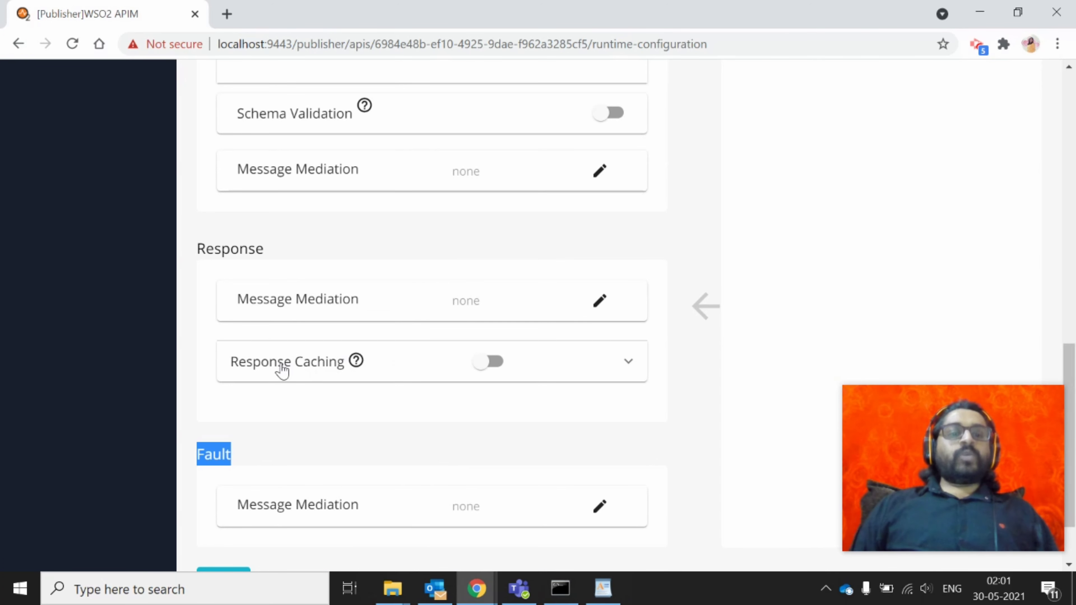
double_click(210, 242)
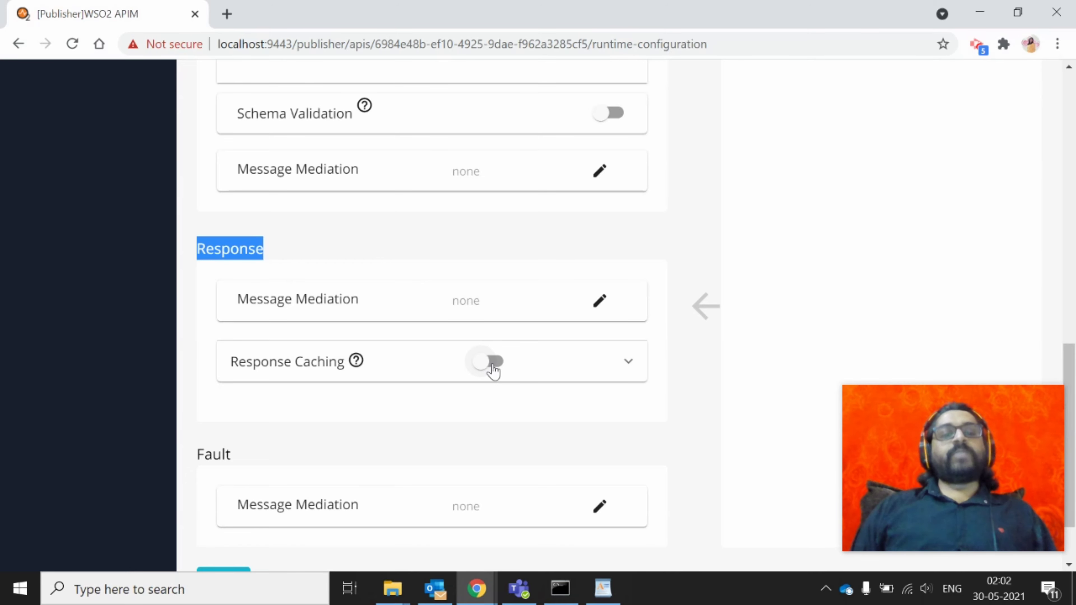
Go to the Demo API's Resources page
scroll(494, 371, "down", 2)
scroll(492, 373, "up", 10)
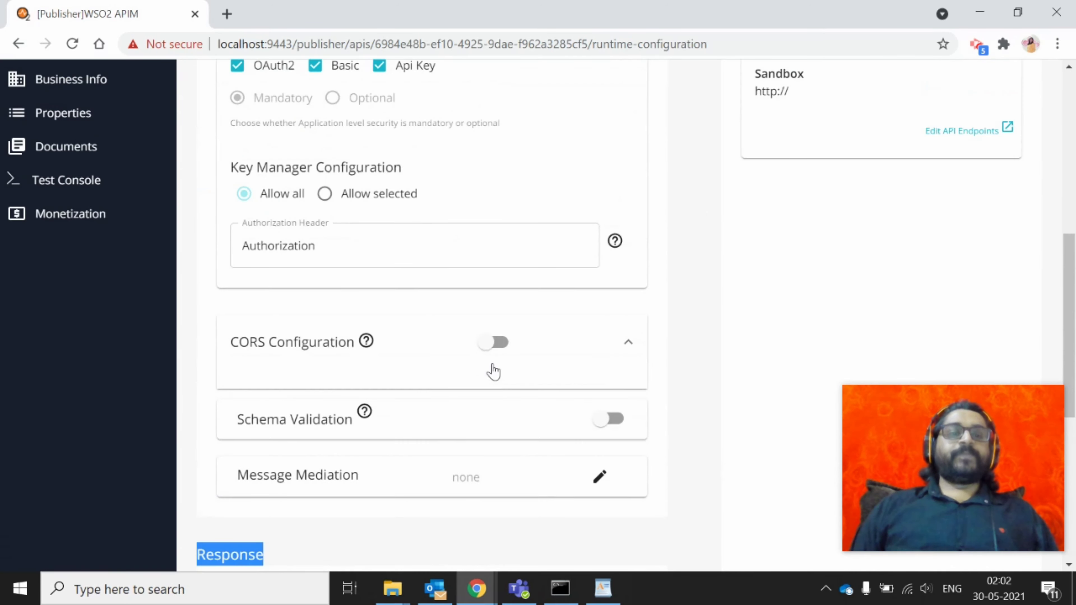
scroll(47, 204, "down", 10)
scroll(61, 345, "up", 7)
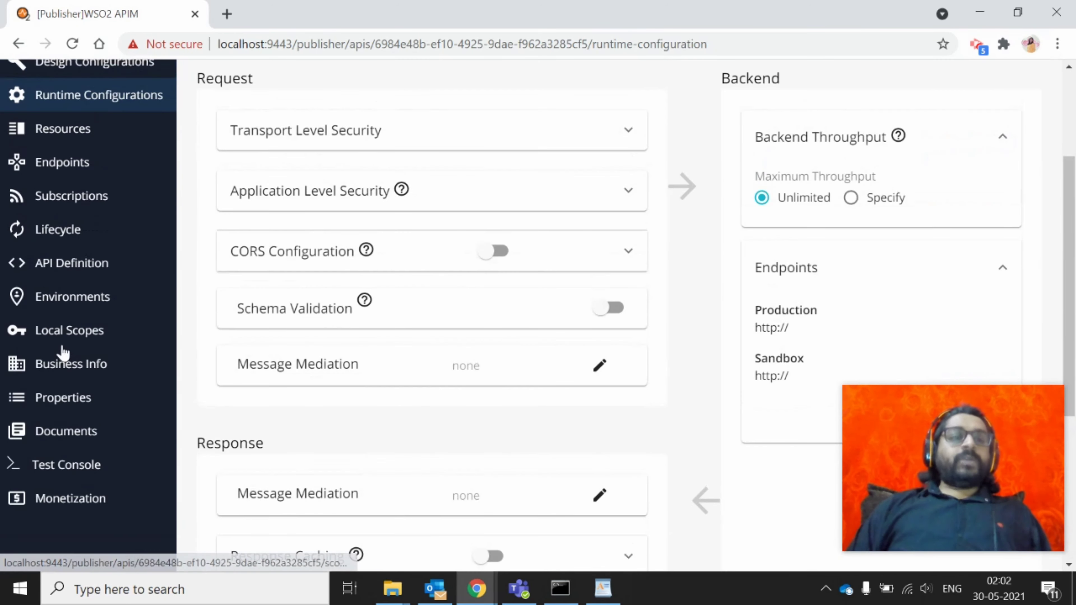
scroll(53, 148, "up", 1)
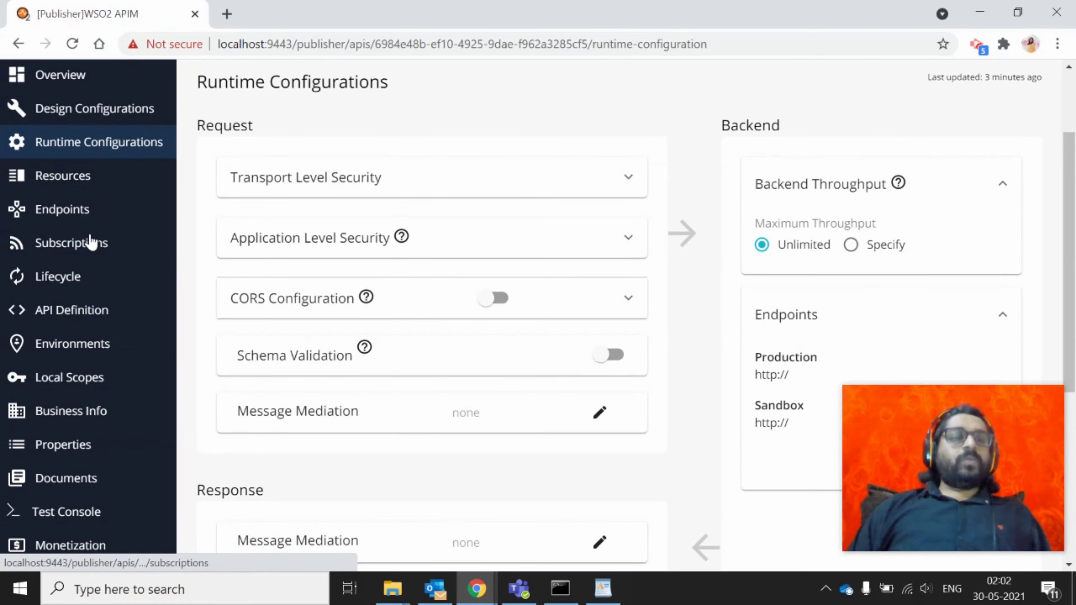
left_click(80, 176)
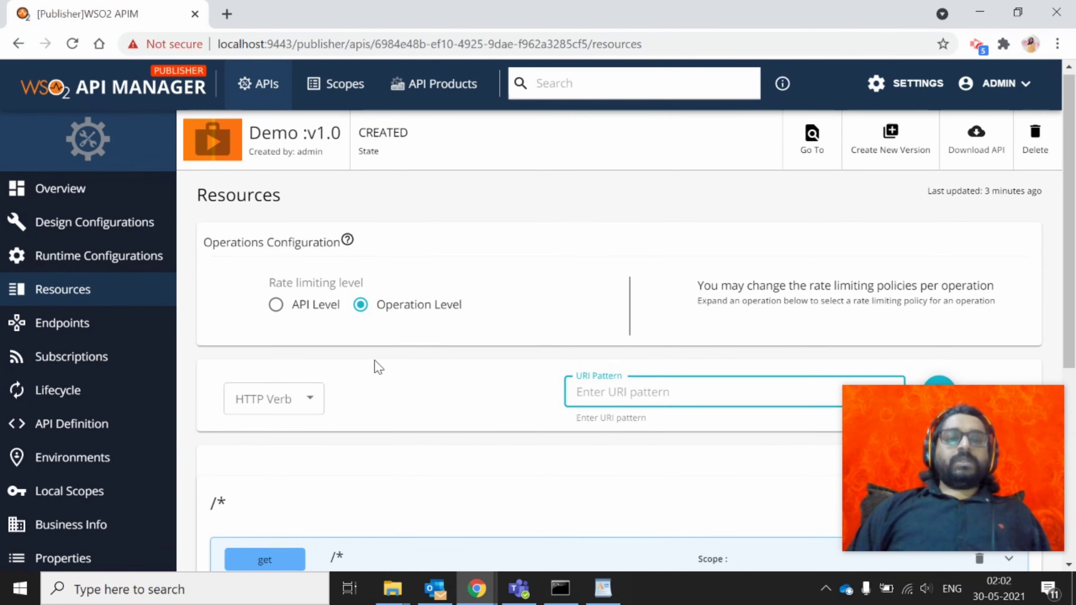
Switch rate limiting to API Level with the Unlimited policy, then view the /* operations
scroll(378, 367, "down", 1)
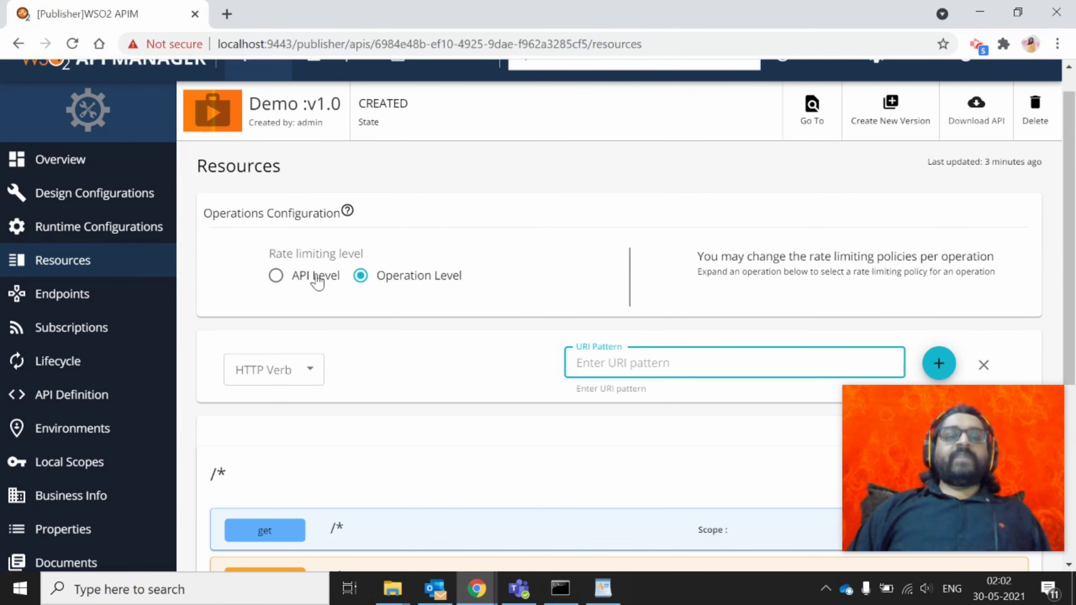
scroll(396, 466, "down", 1)
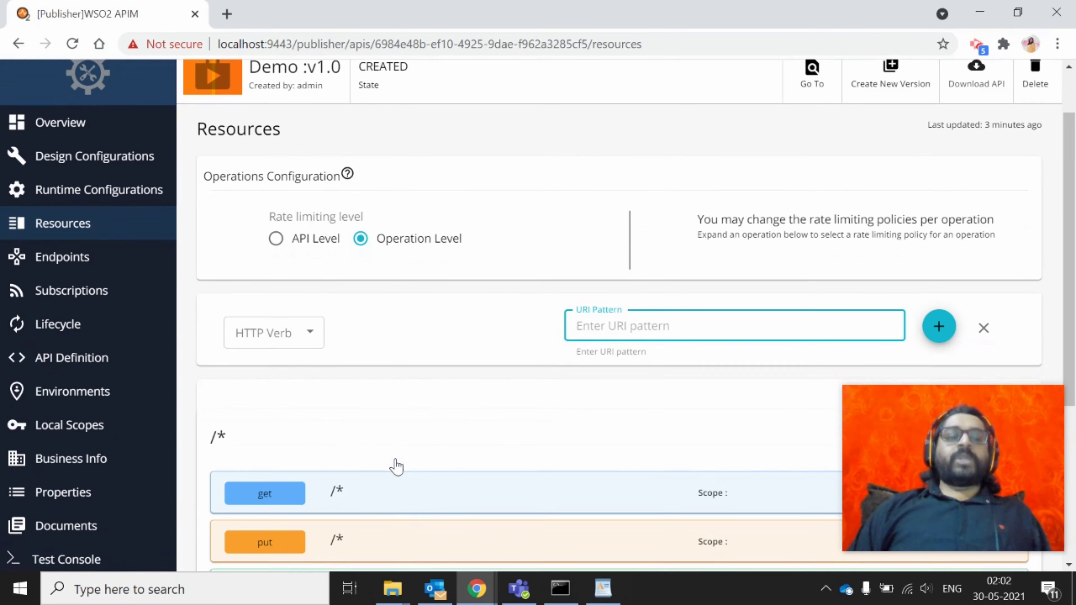
right_click(395, 307)
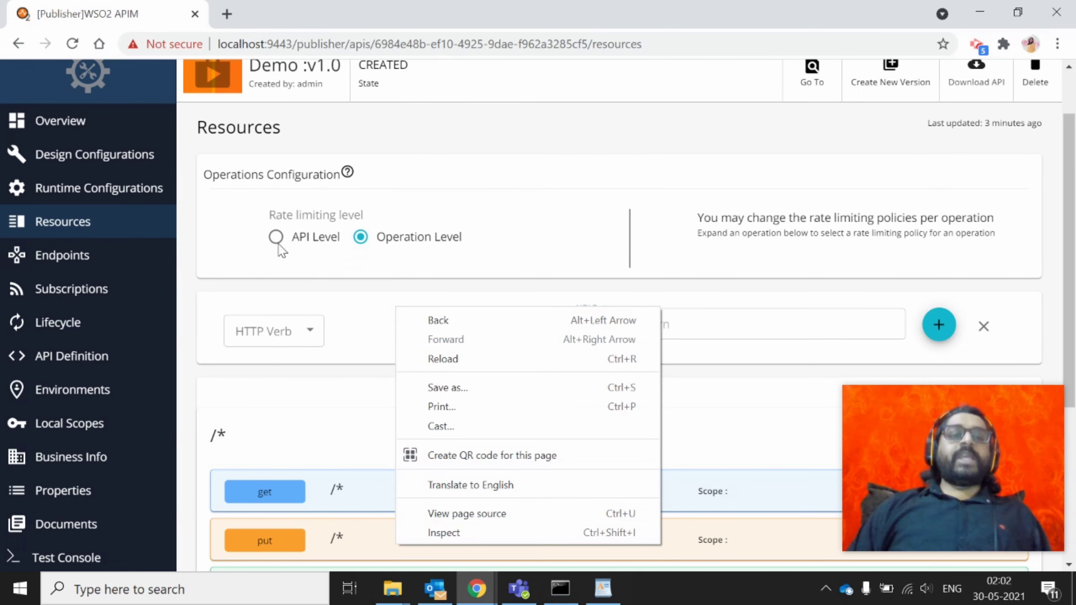
left_click(276, 237)
left_click(849, 231)
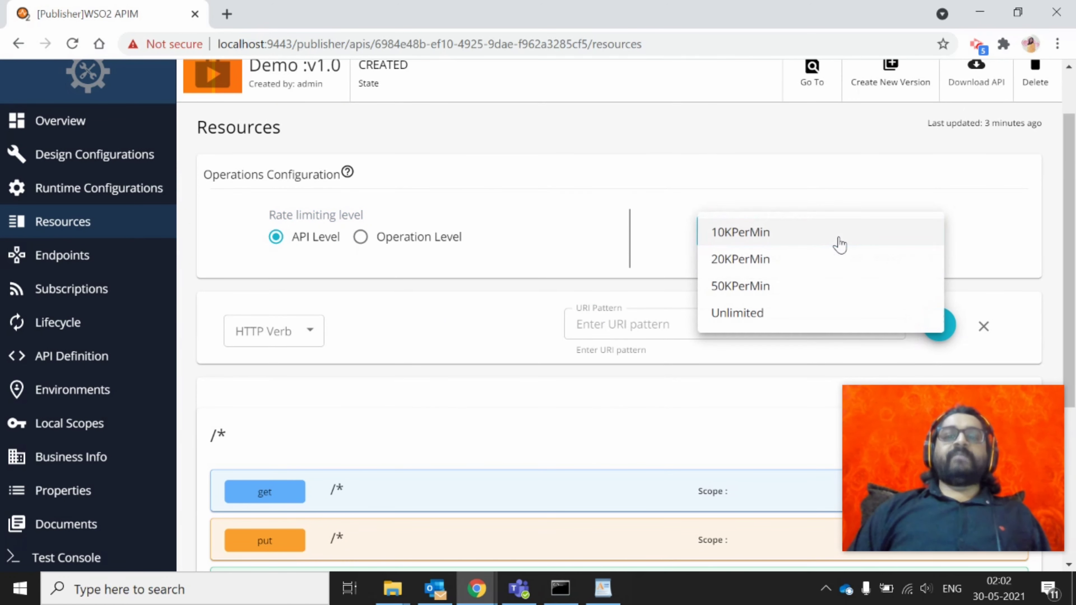
left_click(275, 237)
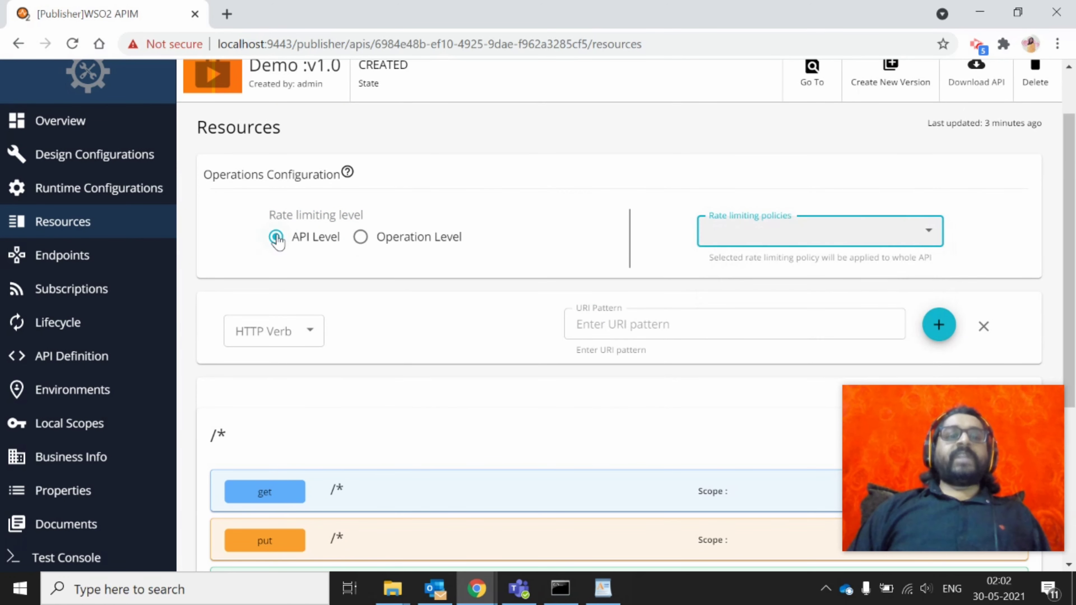
left_click(802, 233)
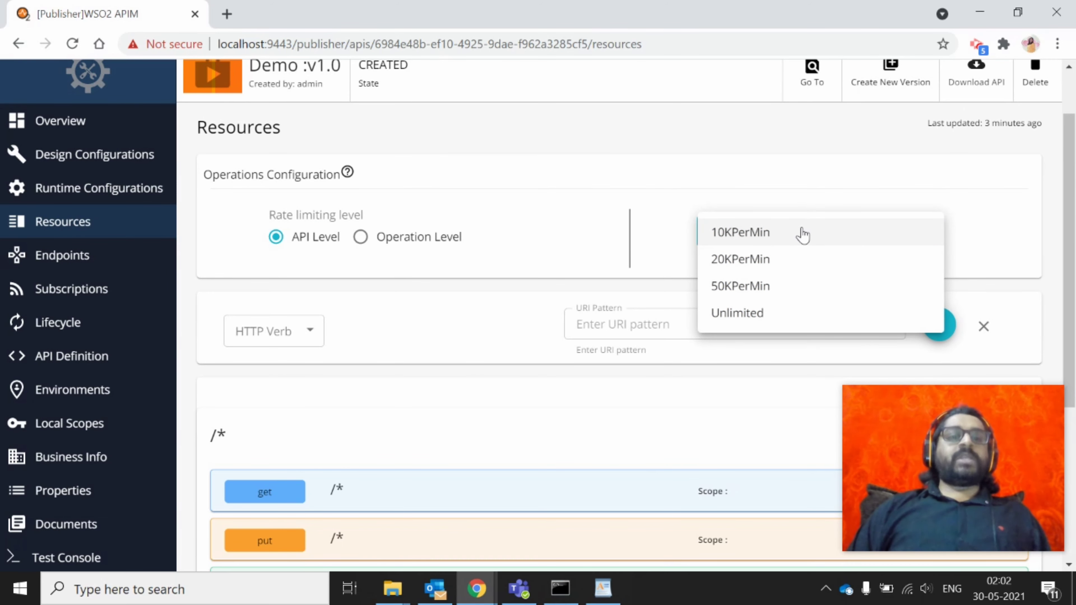
left_click(748, 316)
scroll(322, 291, "down", 3)
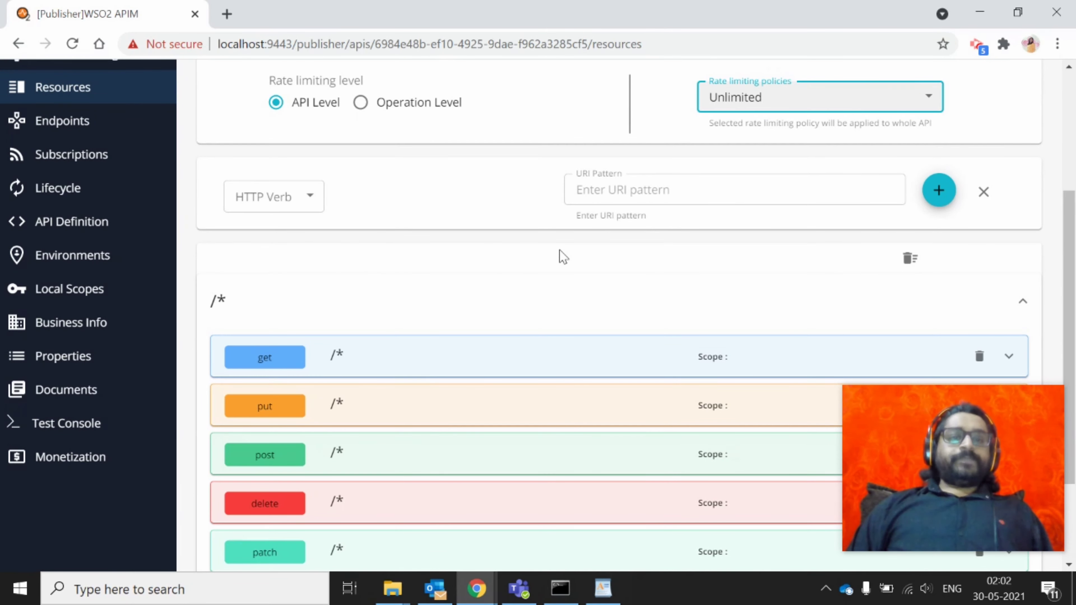
scroll(560, 251, "down", 2)
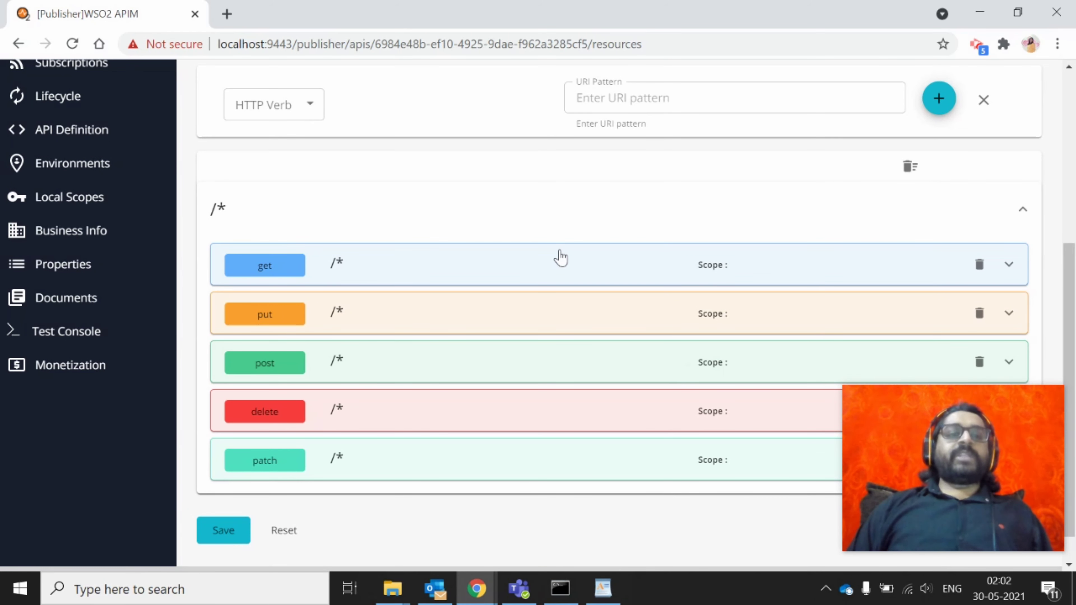
Add a GET operation with URI pattern /first to the resource list
left_click(291, 103)
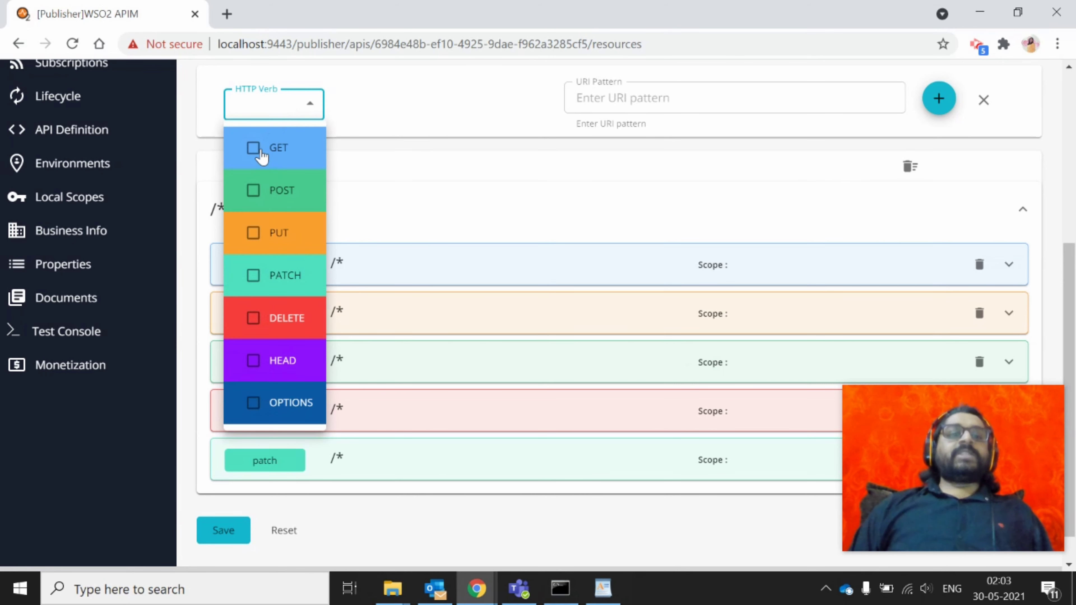
left_click(668, 105)
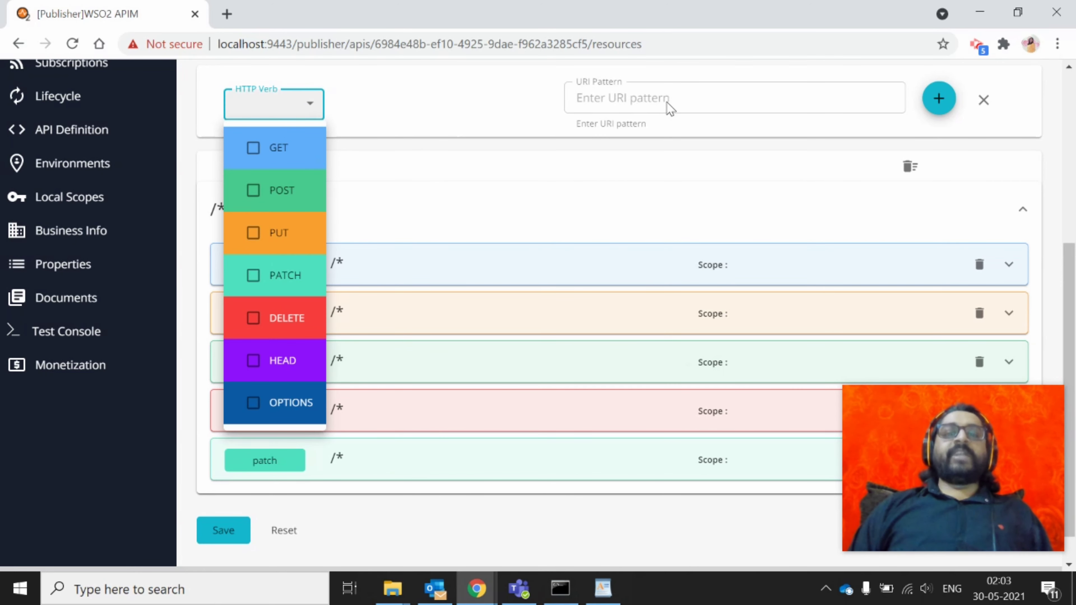
left_click(288, 104)
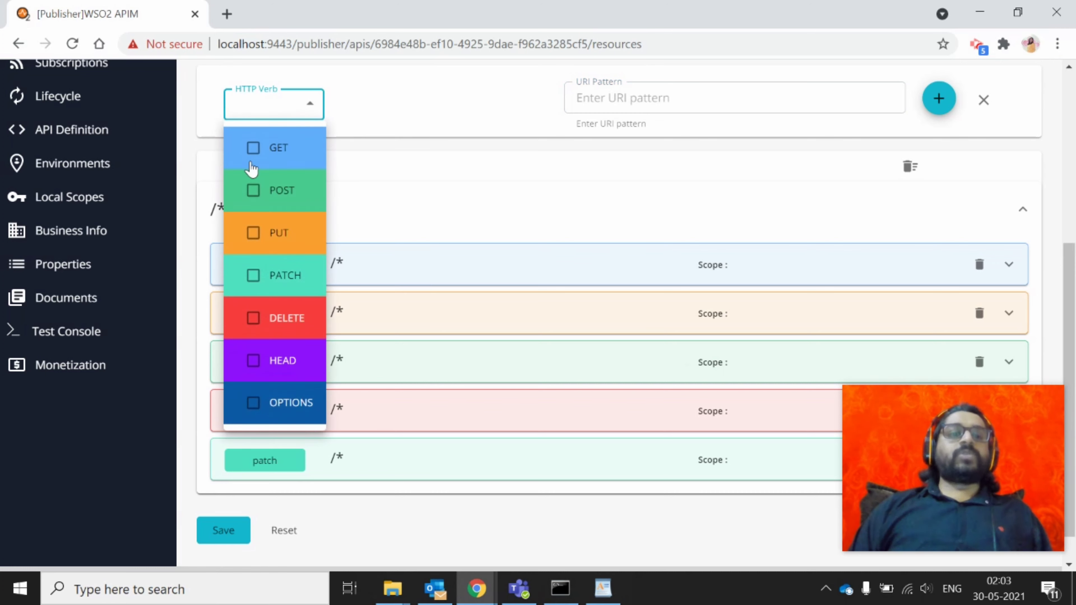
left_click(254, 152)
left_click(695, 97)
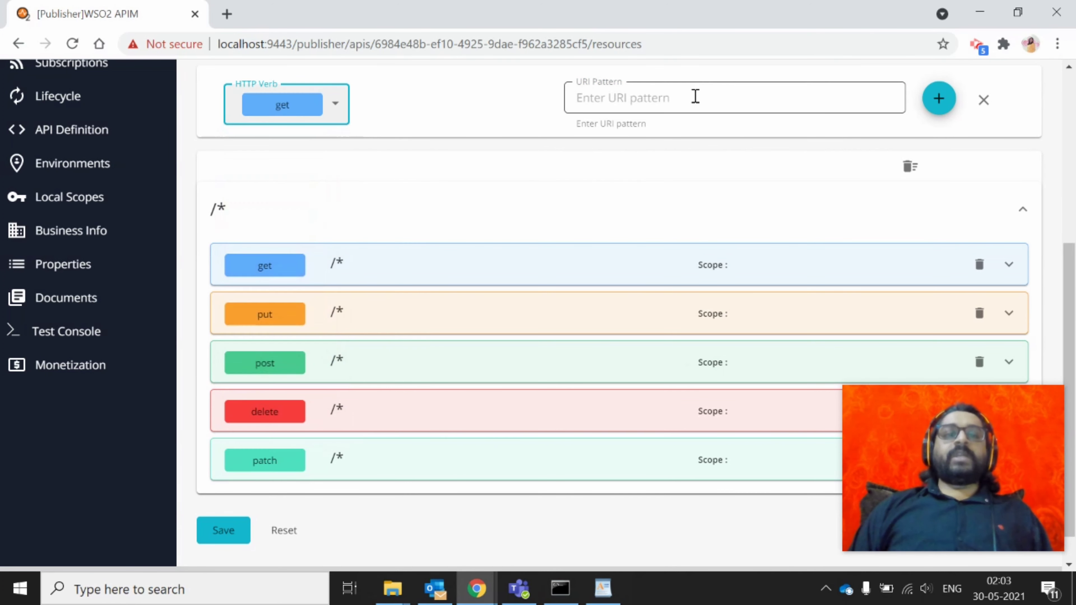
left_click(695, 97)
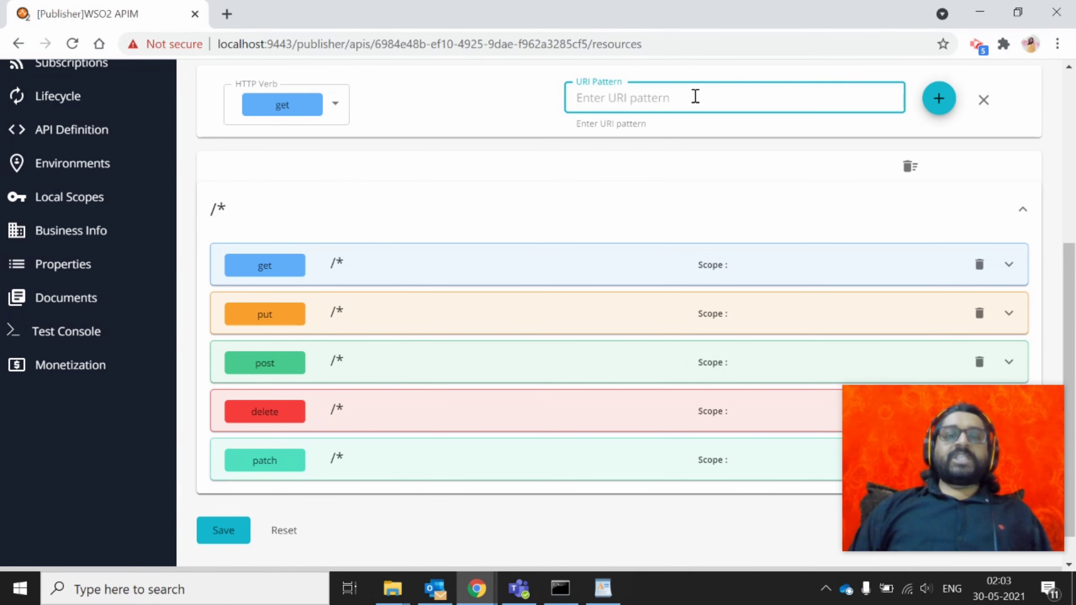
type("/")
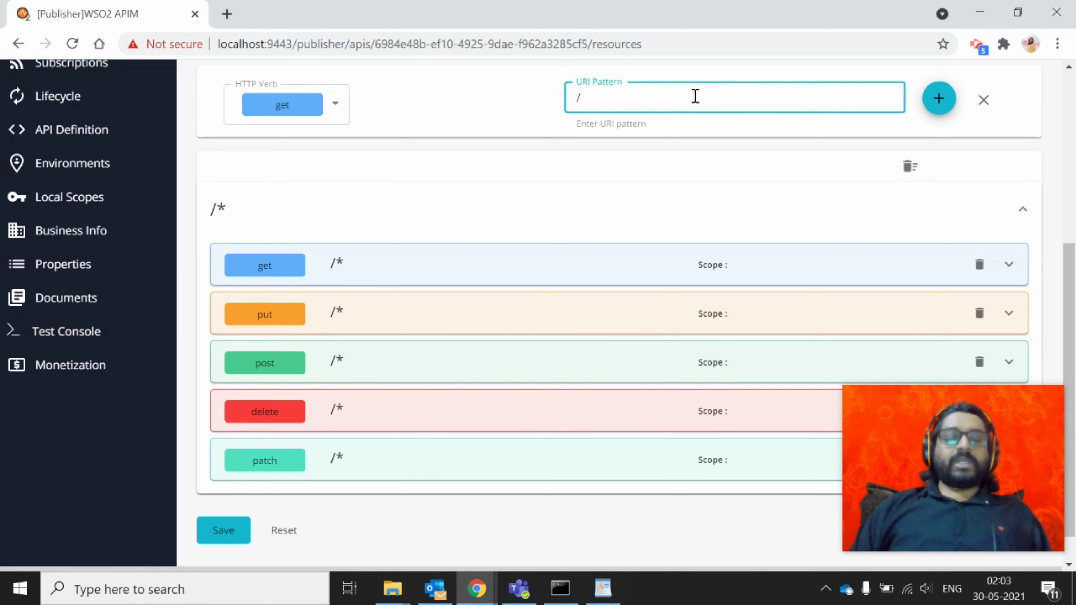
type("first")
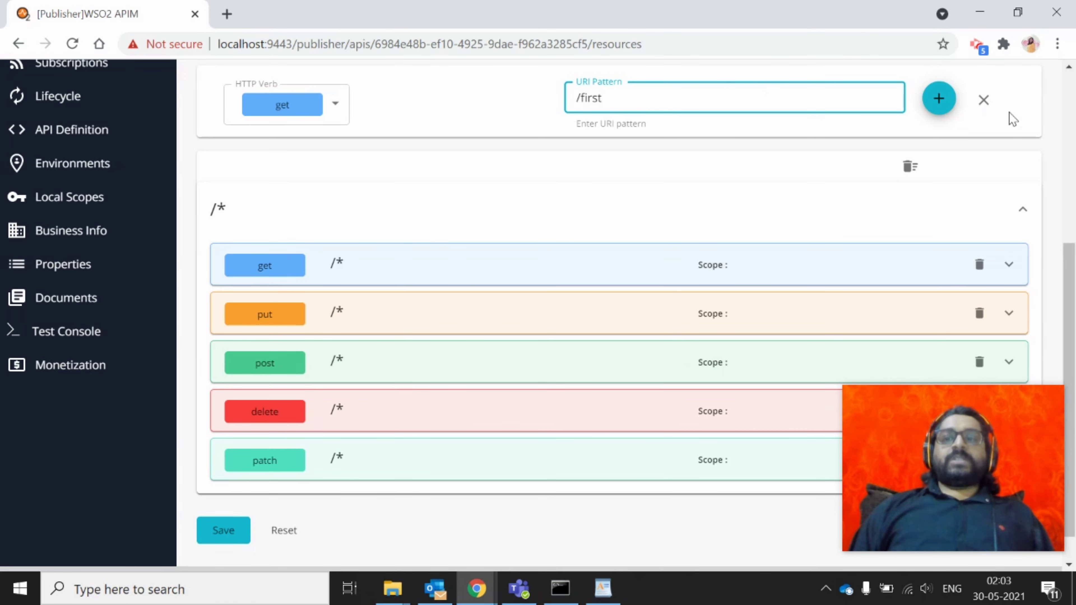
left_click(947, 103)
scroll(772, 166, "down", 3)
scroll(772, 165, "up", 1)
scroll(772, 170, "down", 1)
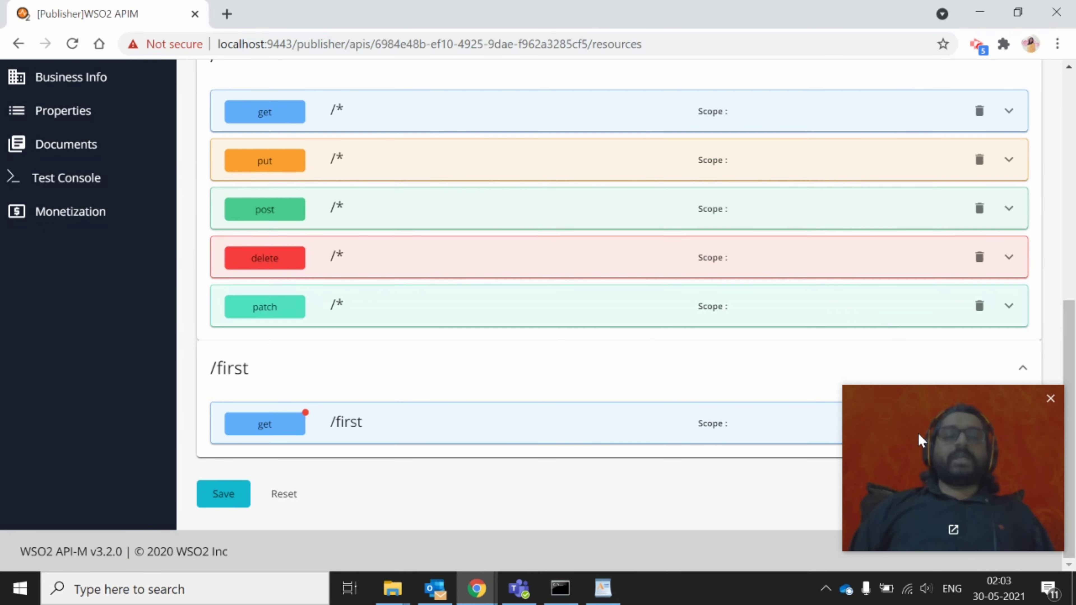
Expand the GET /first operation and check its Description and Summary fields
left_click(1009, 422)
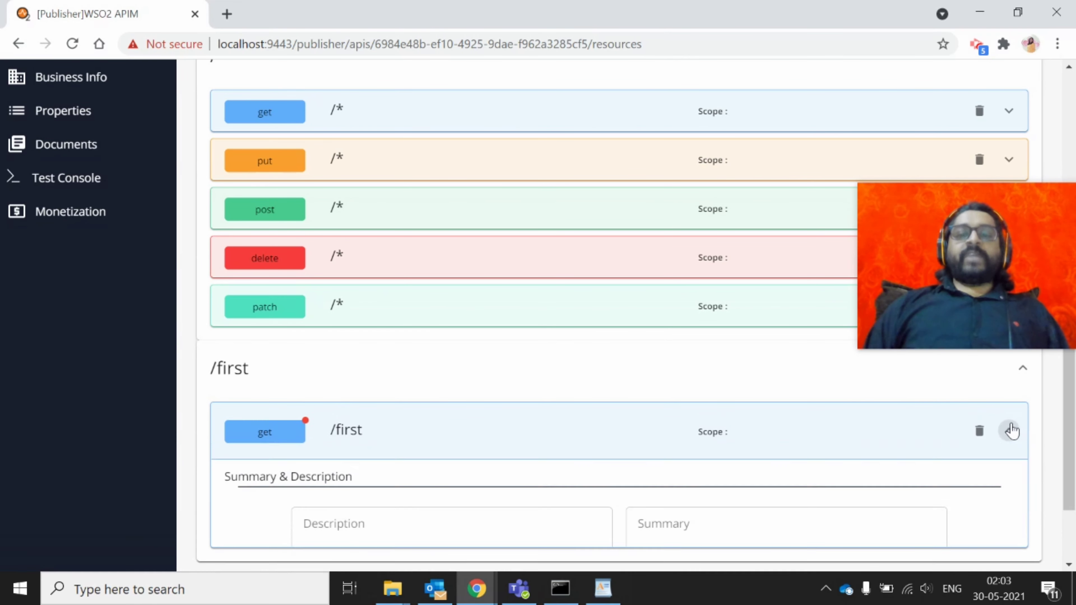
scroll(652, 375, "down", 3)
left_click(432, 377)
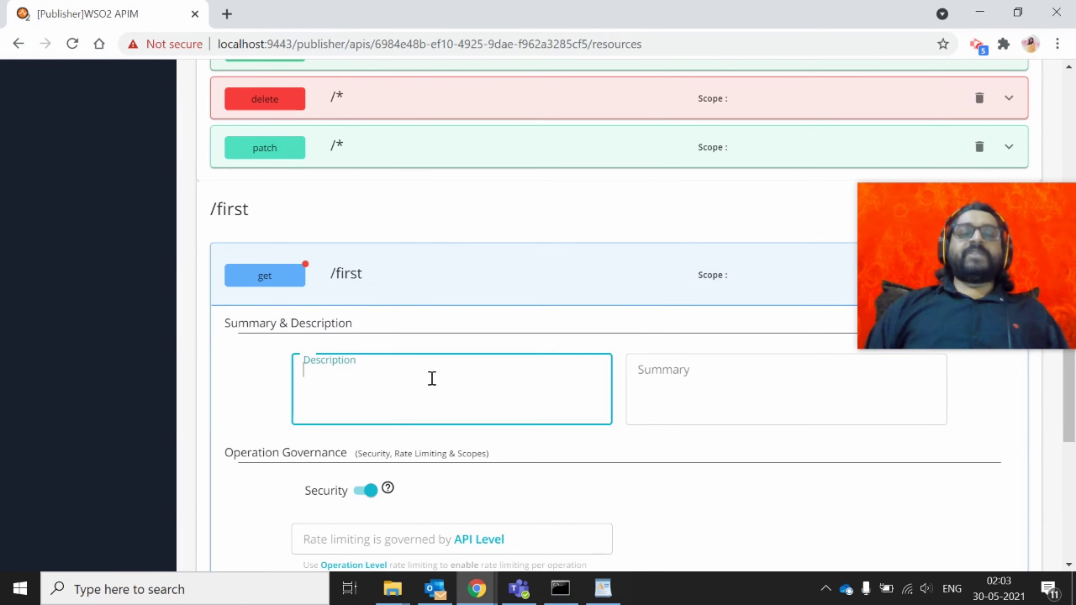
left_click(765, 377)
scroll(765, 377, "down", 3)
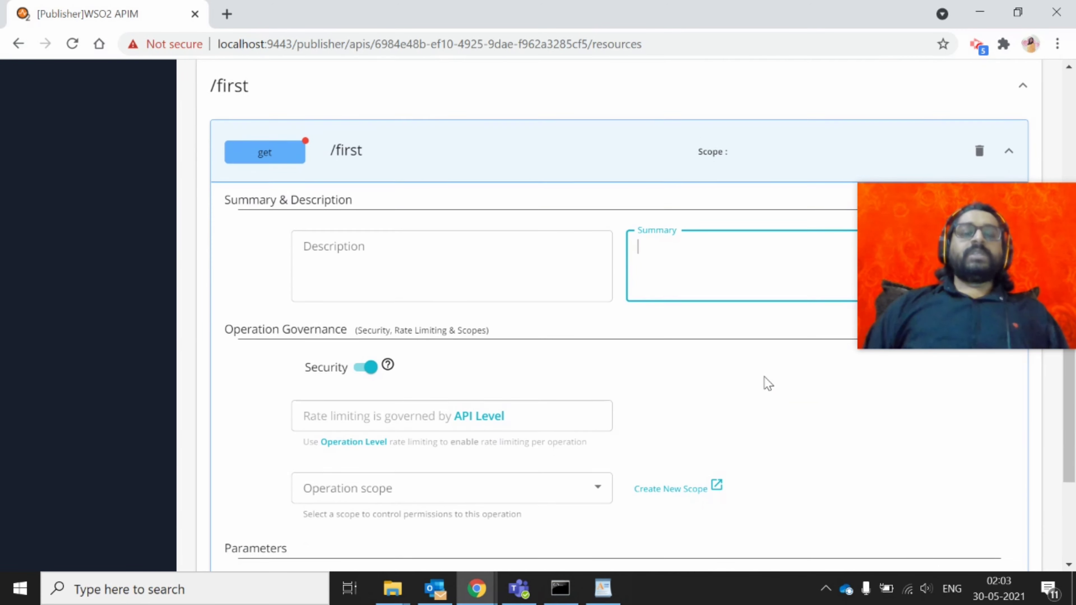
Toggle Security off and back on for /first, leaving it enabled
left_click(365, 307)
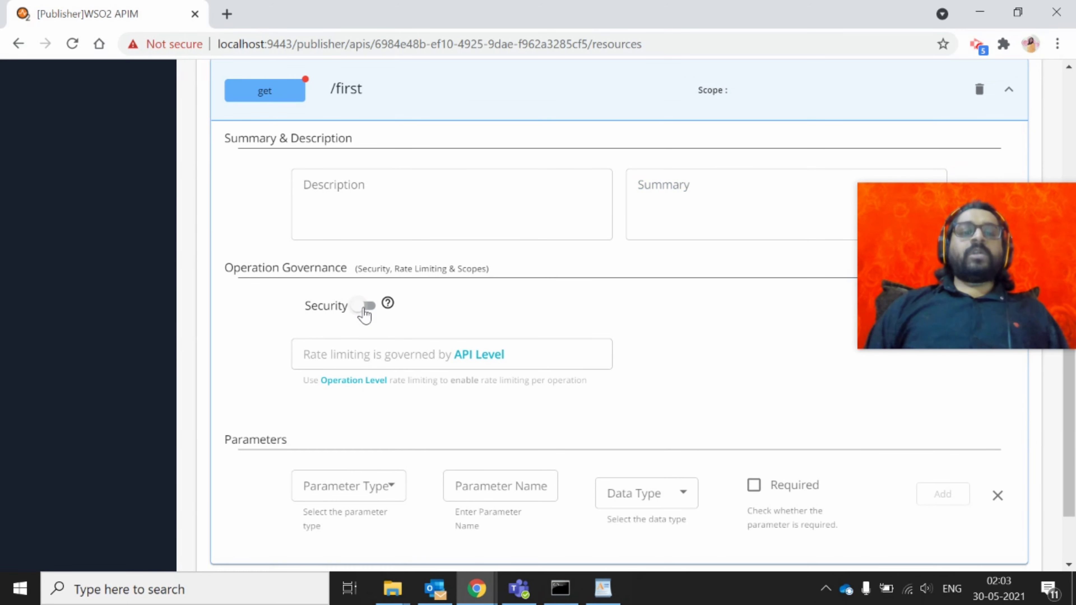
left_click(367, 309)
scroll(367, 311, "down", 2)
left_click(363, 206)
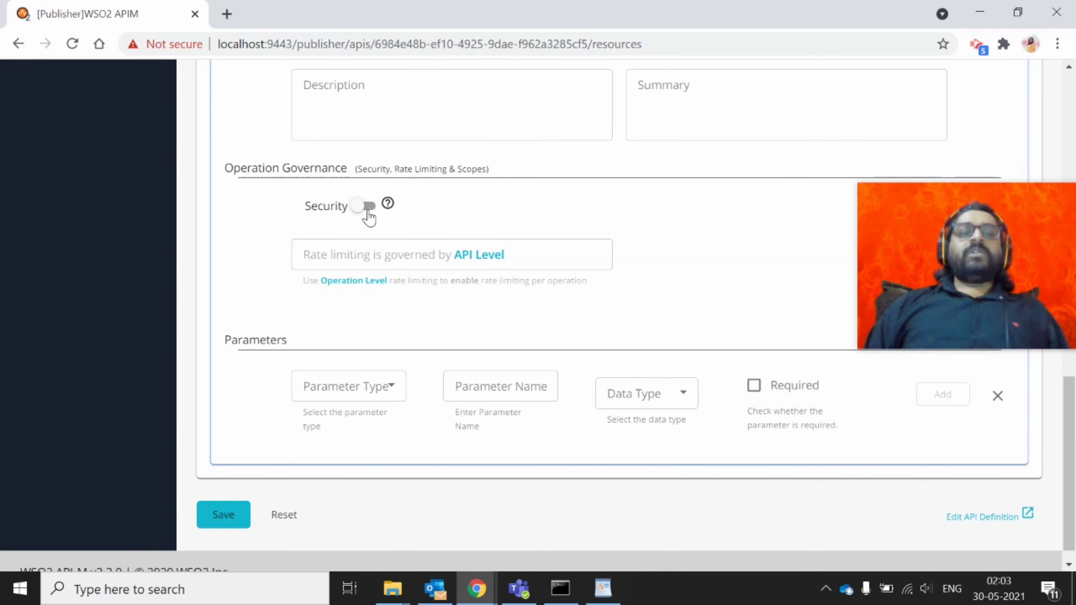
left_click(367, 209)
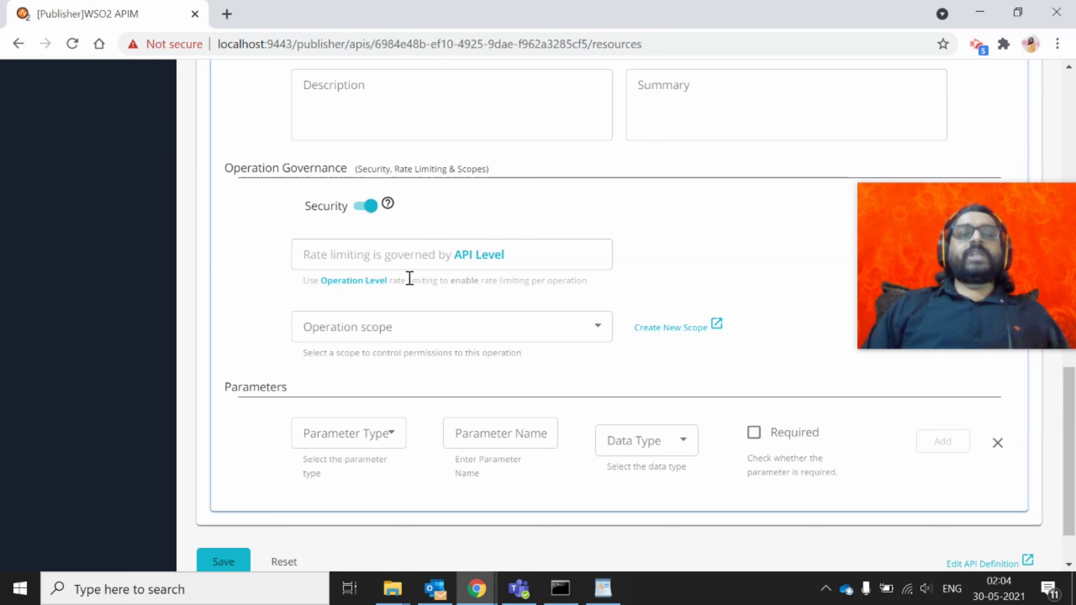
Inspect the Parameter Type and Data Type options without choosing either
scroll(409, 278, "down", 2)
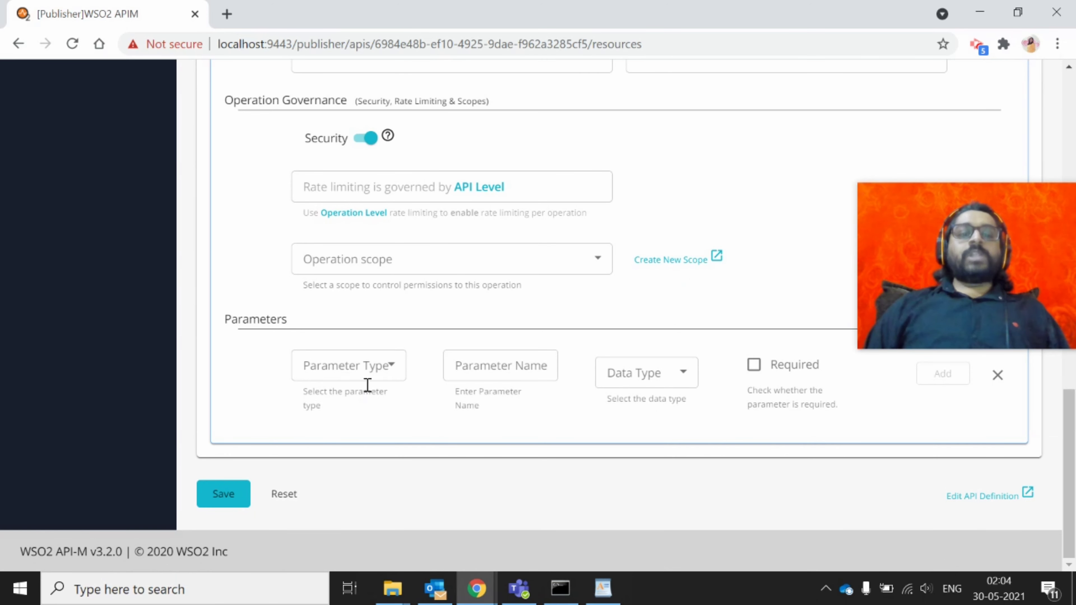
left_click(386, 358)
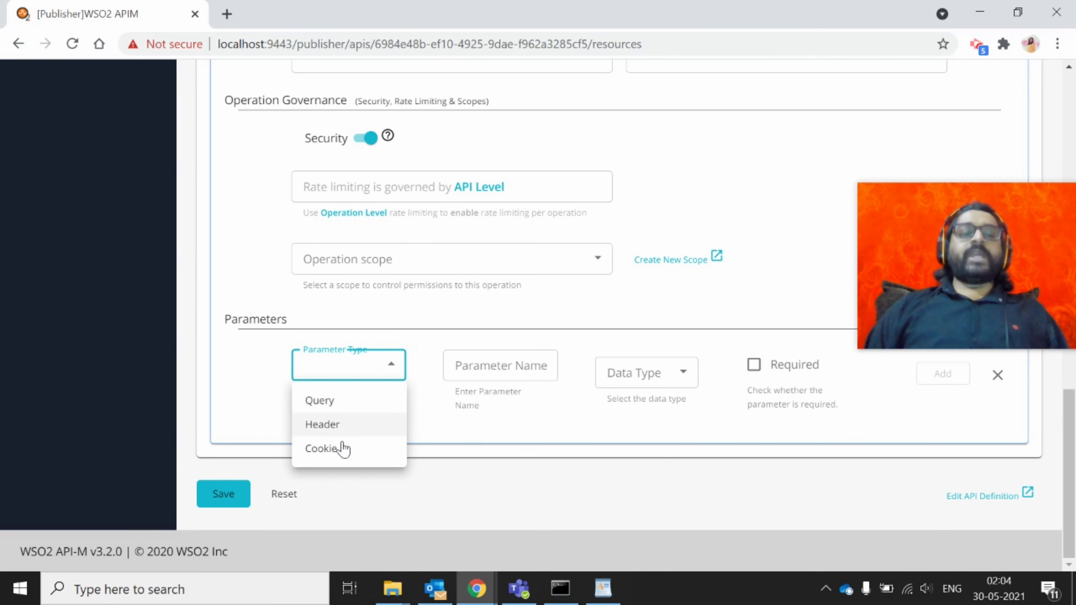
left_click(482, 375)
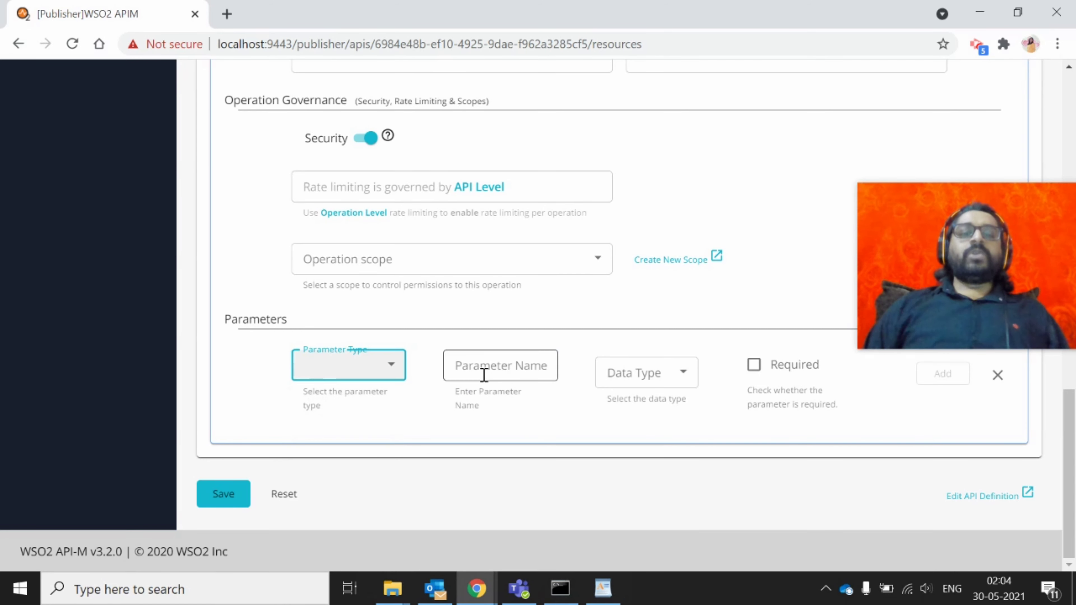
left_click(482, 375)
left_click(633, 373)
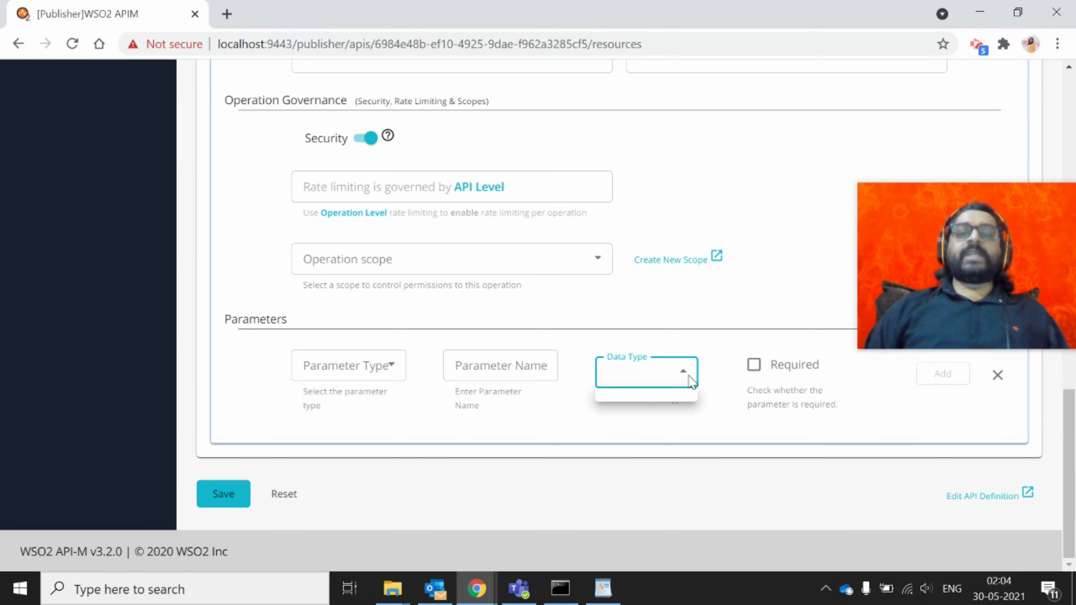
left_click(758, 371)
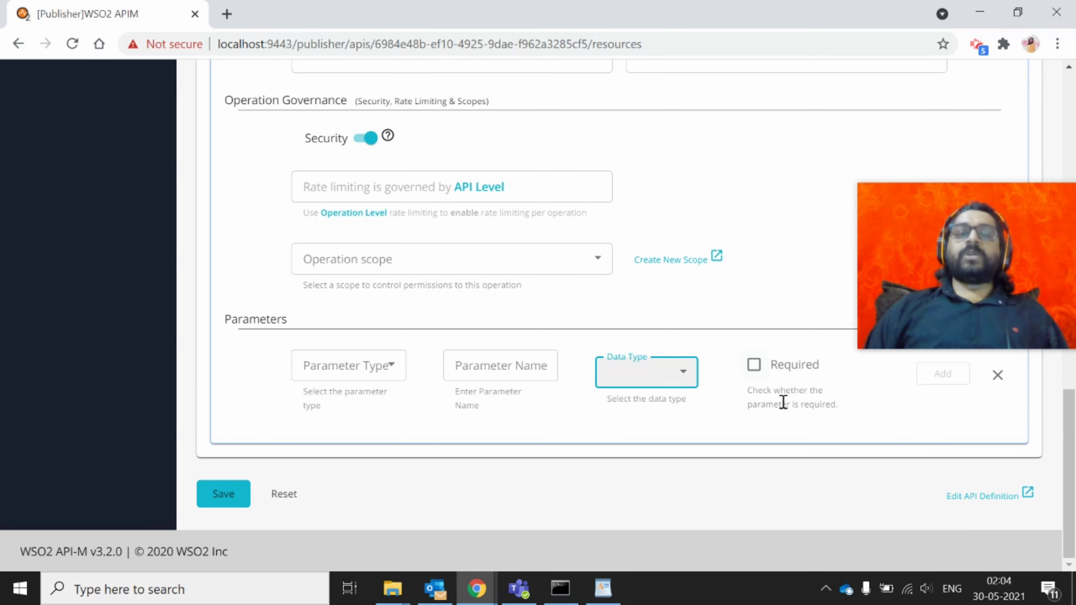
scroll(409, 440, "up", 10)
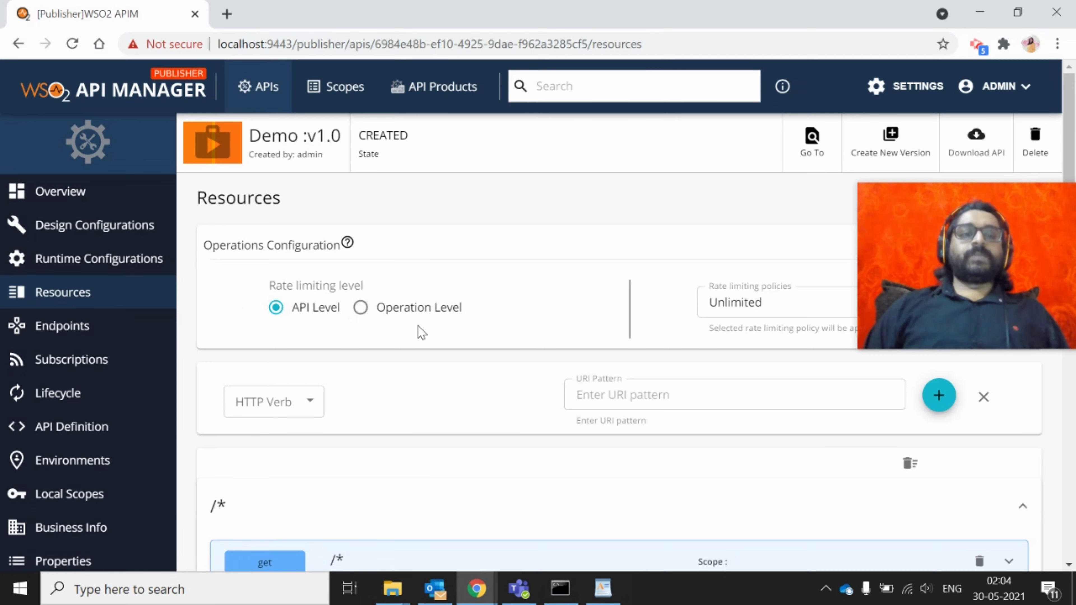
left_click(75, 329)
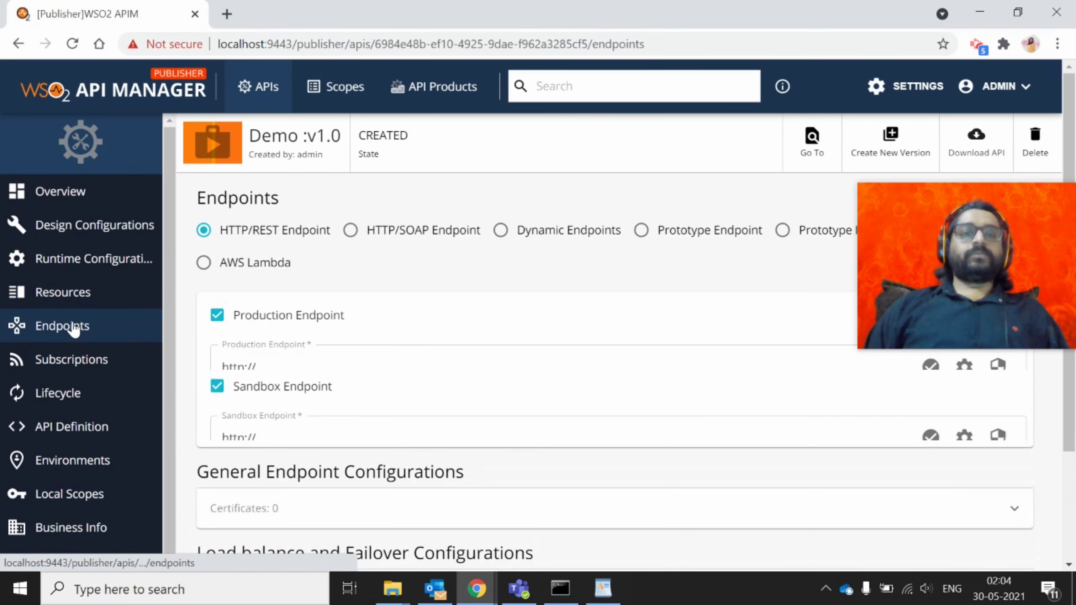
scroll(398, 363, "down", 1)
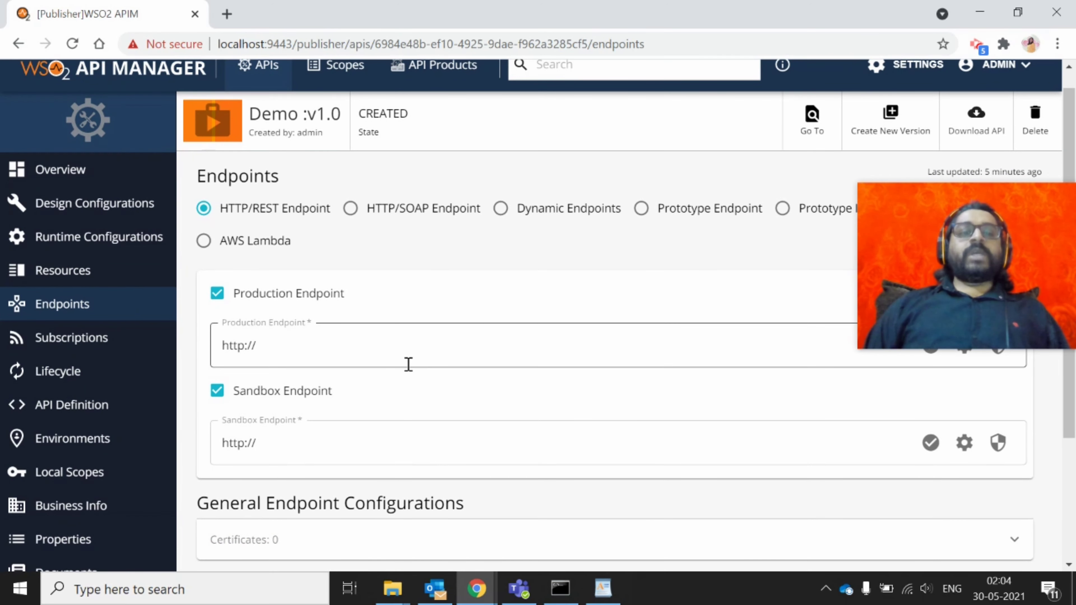
left_click(293, 360)
left_click_drag(293, 361, 208, 365)
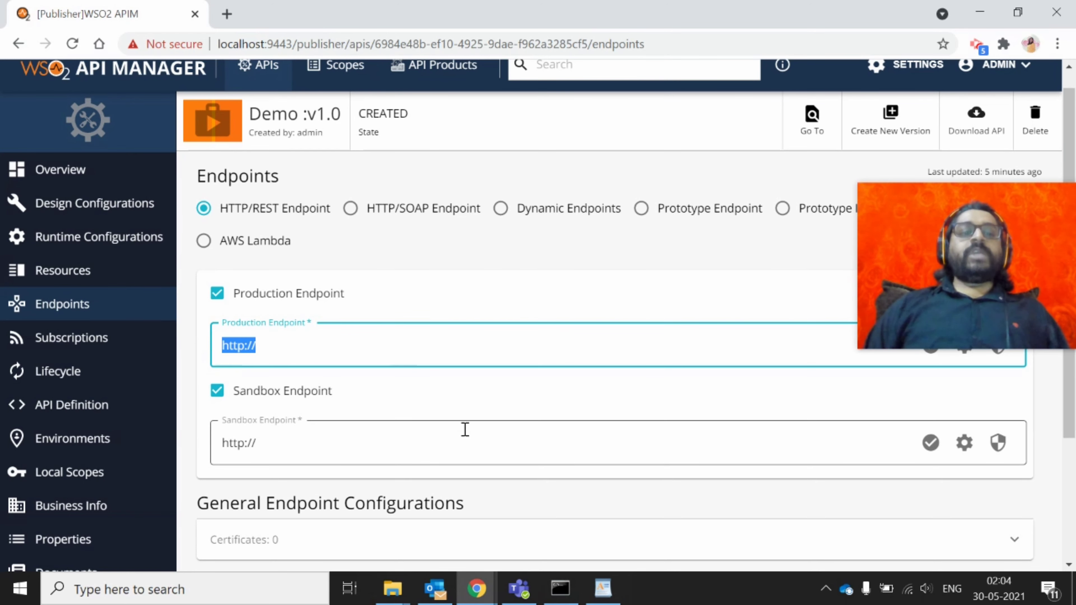
left_click(288, 447)
left_click_drag(288, 447, 206, 454)
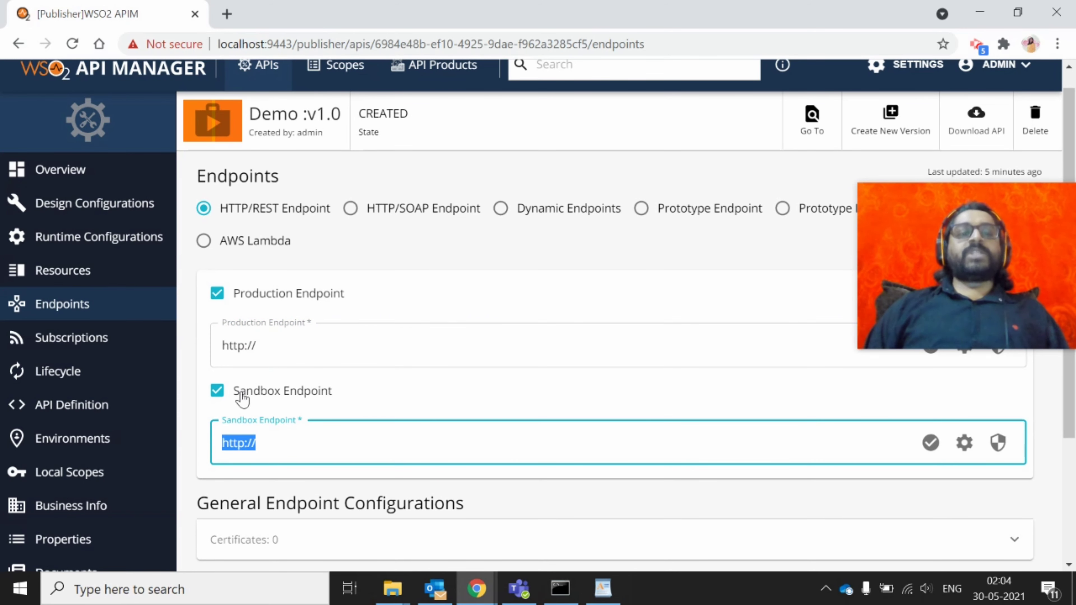
left_click(276, 363)
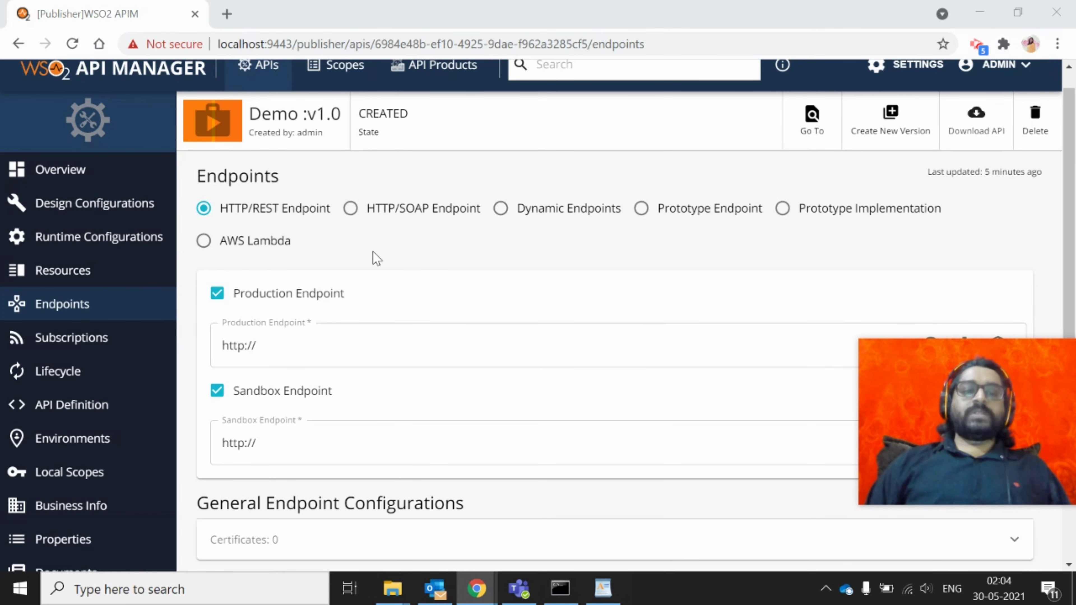
scroll(376, 259, "down", 4)
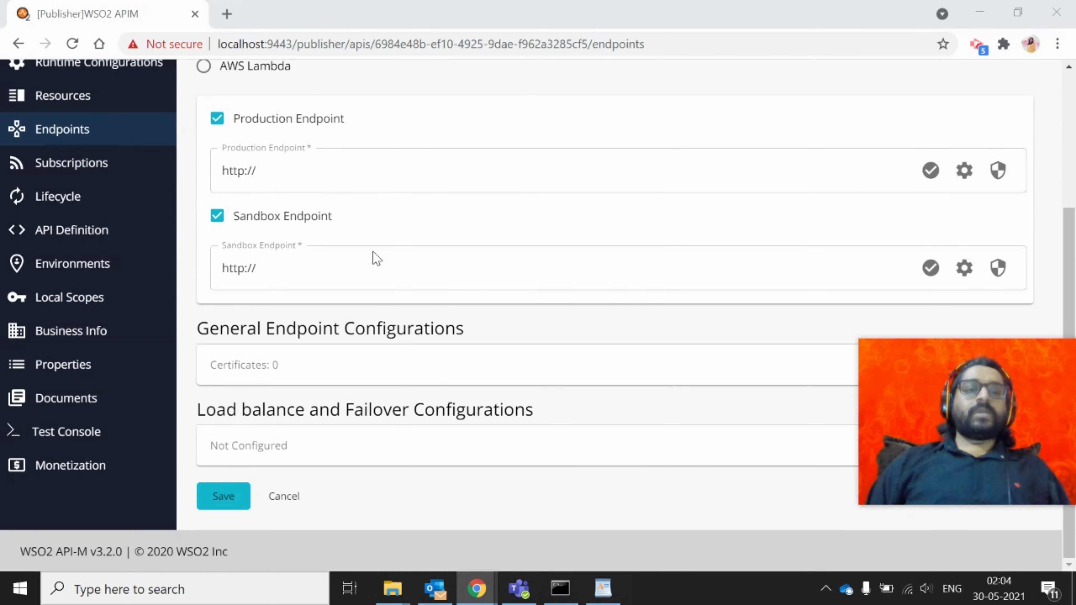
left_click(68, 177)
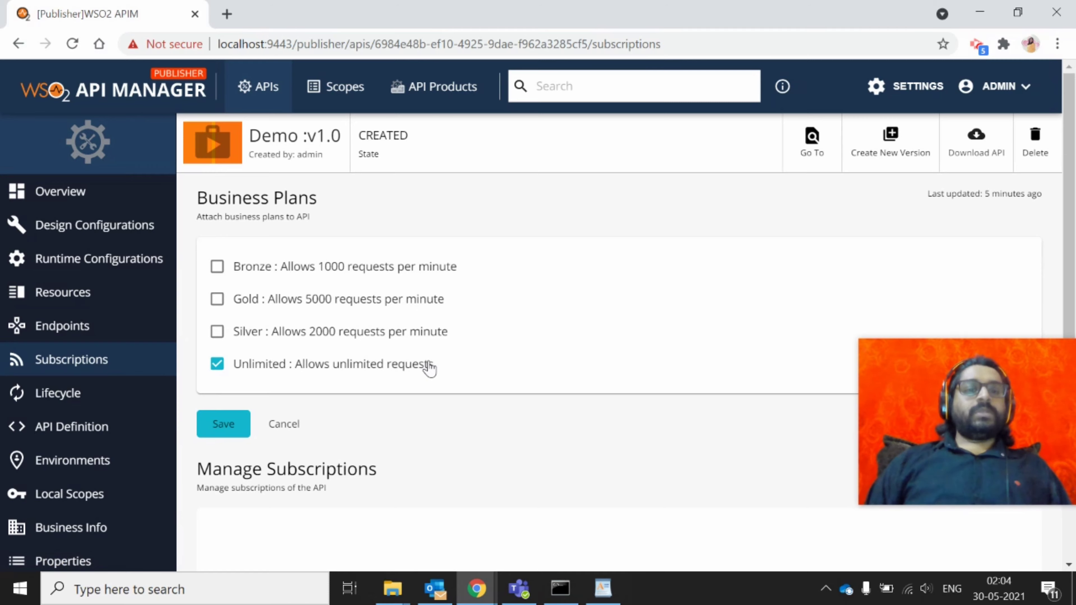
Open Demo v1.0's Lifecycle page to see the CREATED state and Publish requirements
scroll(429, 367, "down", 2)
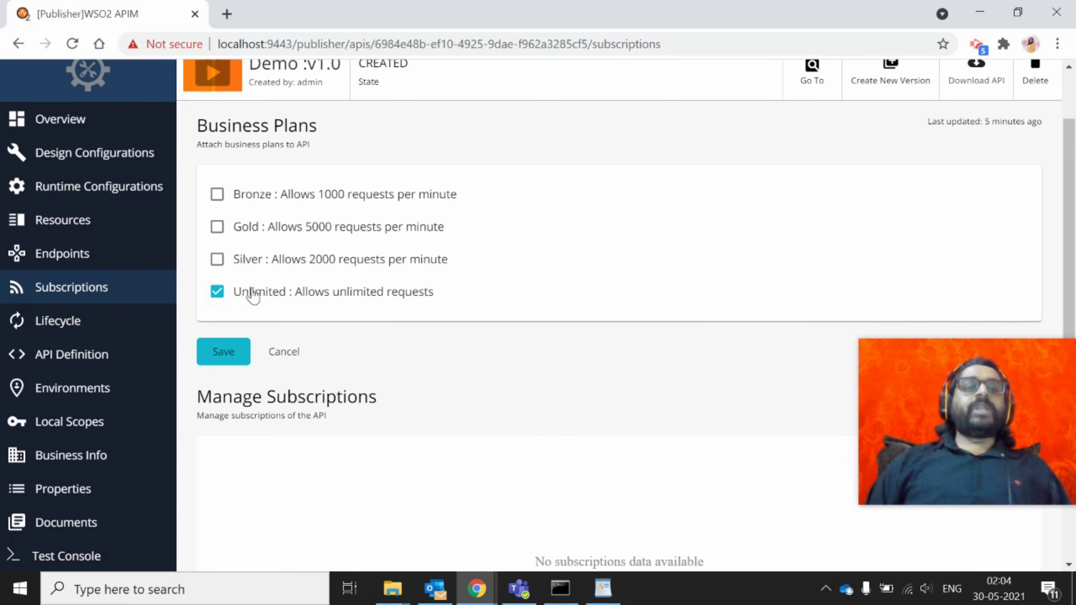
left_click(64, 323)
scroll(505, 380, "down", 3)
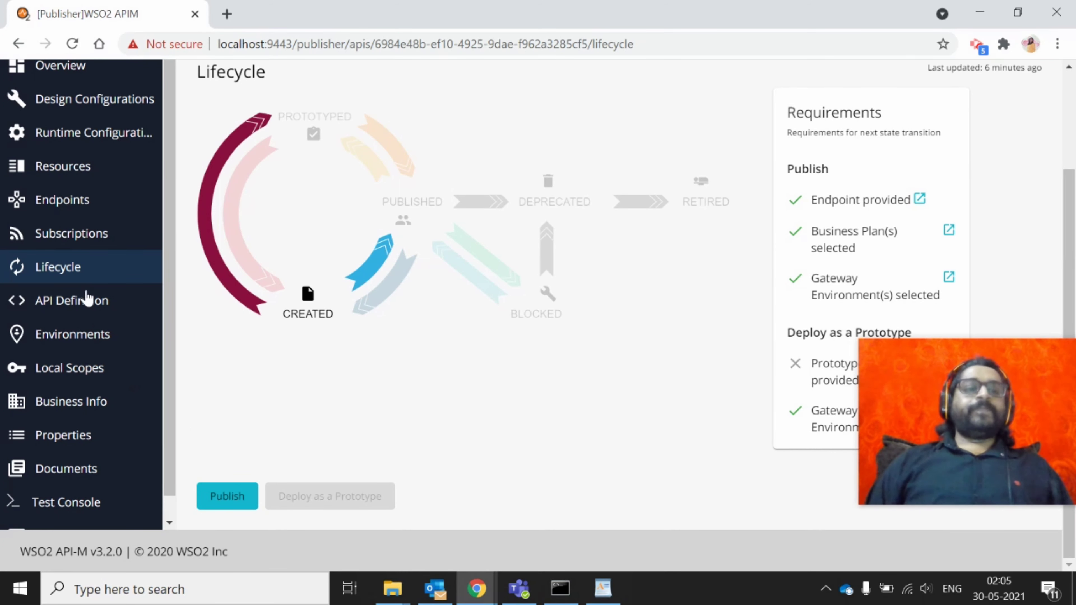
Review the OpenAPI YAML definition, then the Production and Sandbox gateway and its server URL
left_click(91, 316)
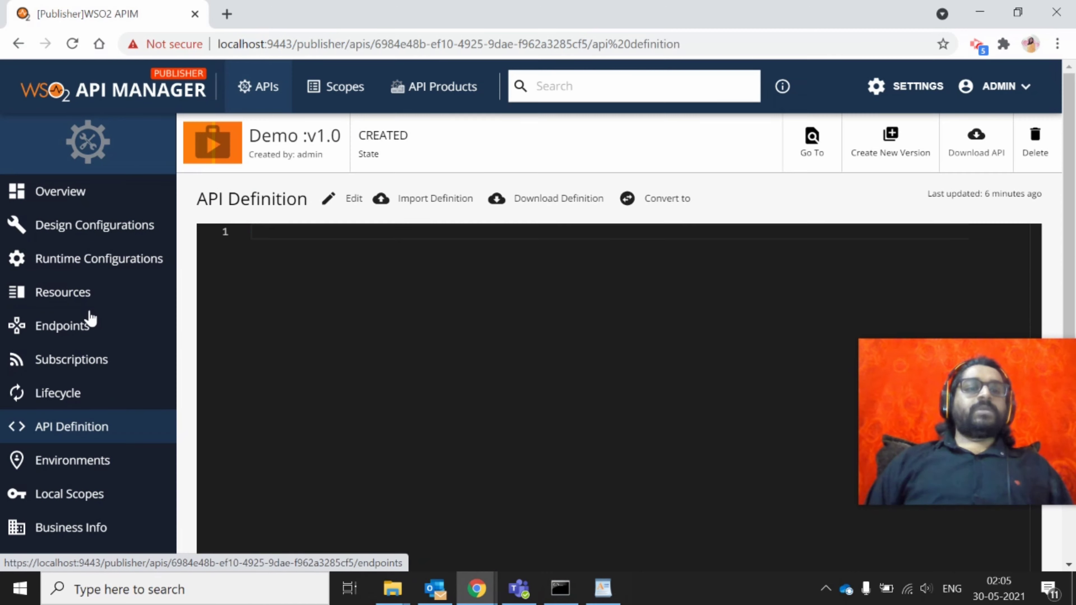
left_click(502, 349)
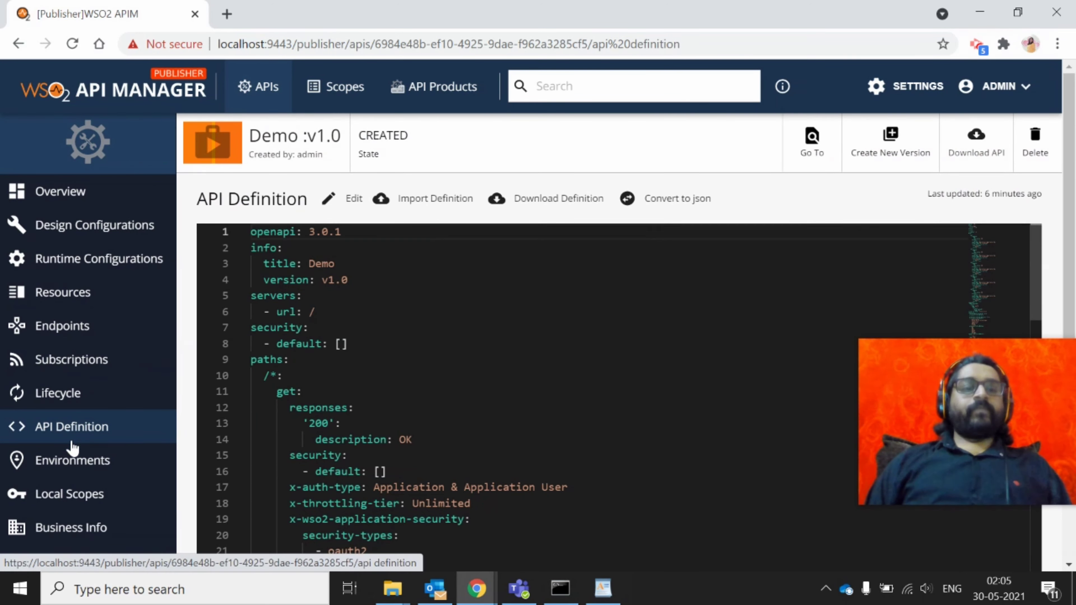
left_click(70, 462)
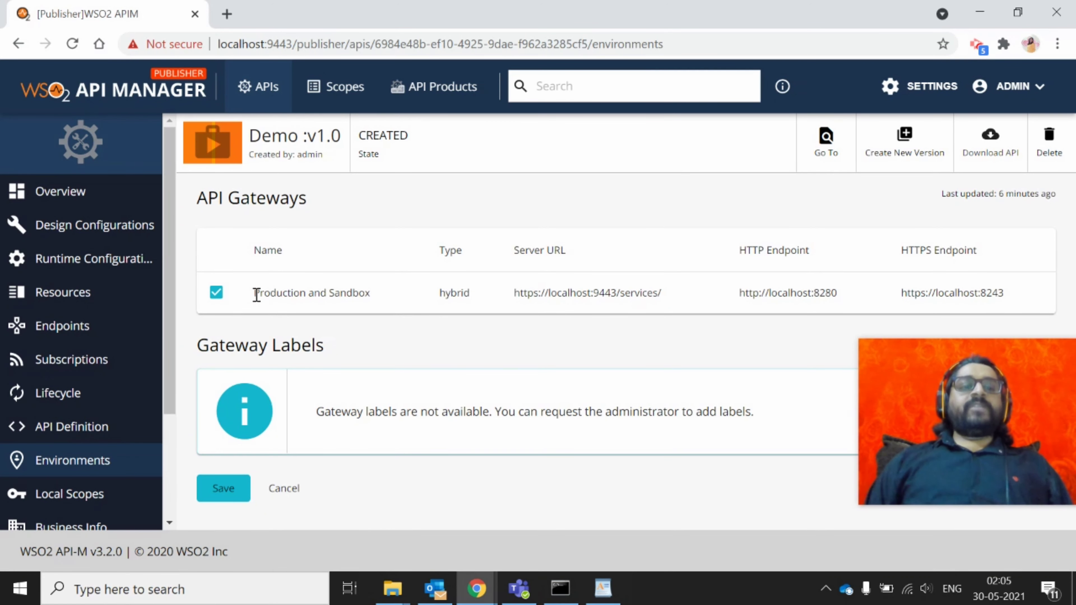
left_click_drag(257, 296, 368, 292)
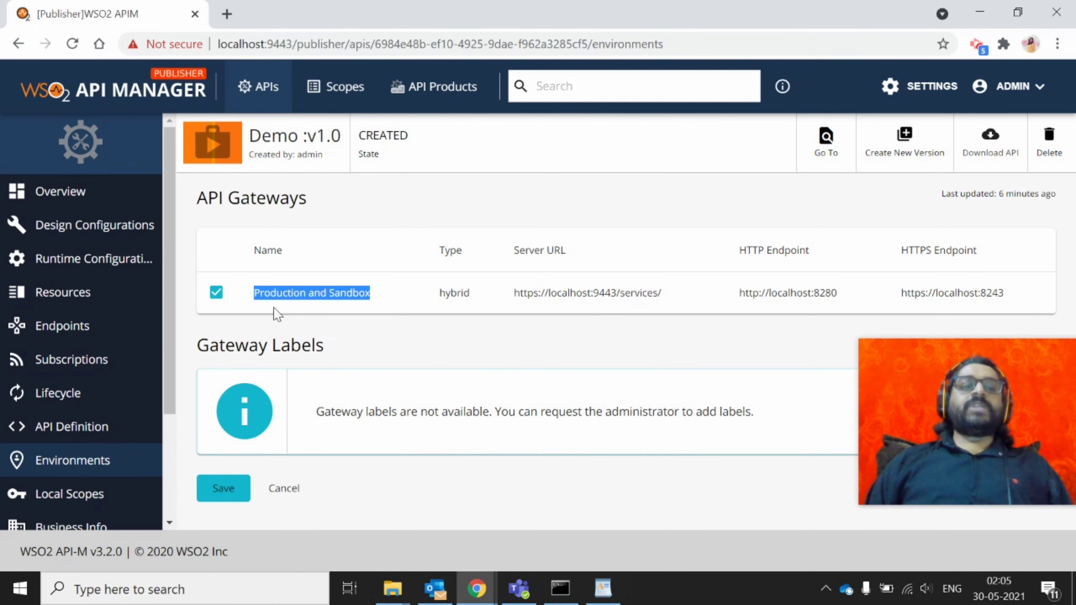
left_click(375, 292)
left_click_drag(519, 292, 678, 292)
double_click(643, 294)
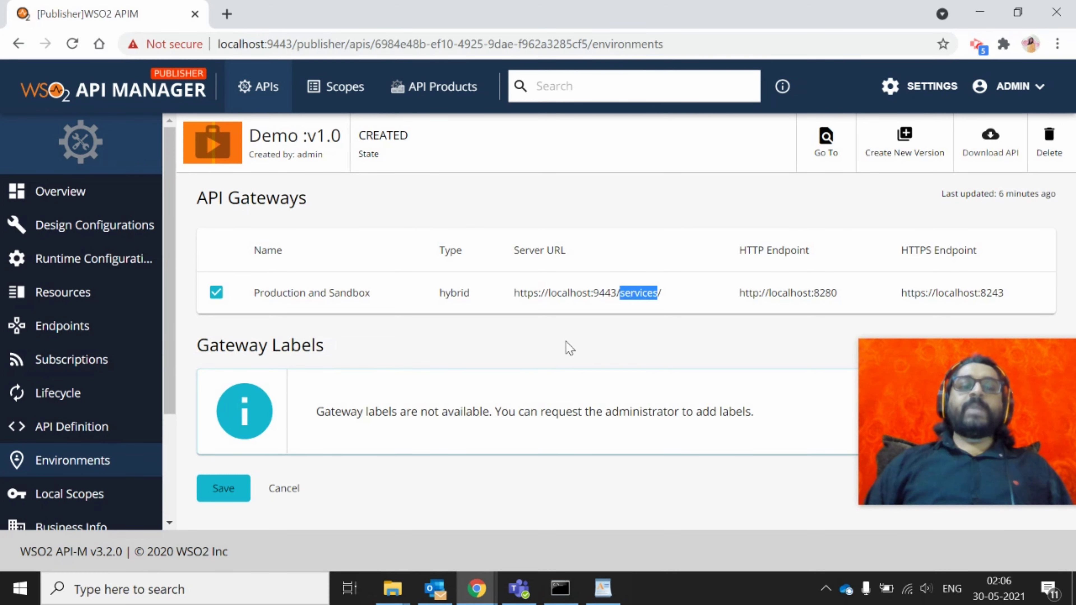
left_click(83, 502)
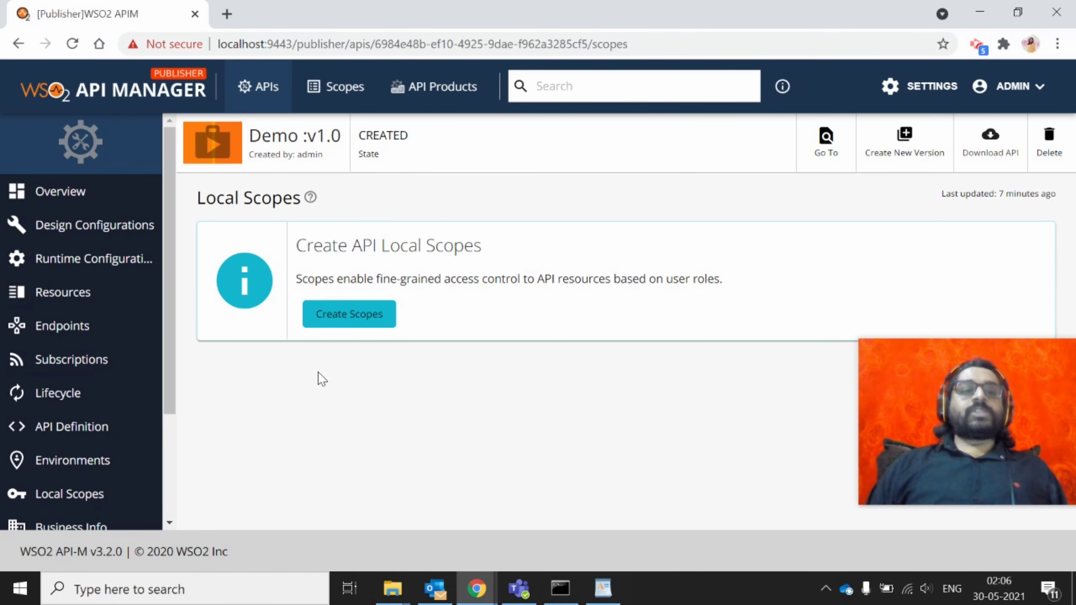
Browse Business Info, Properties and Documents, then initialize testing in the Test Console
scroll(72, 428, "down", 3)
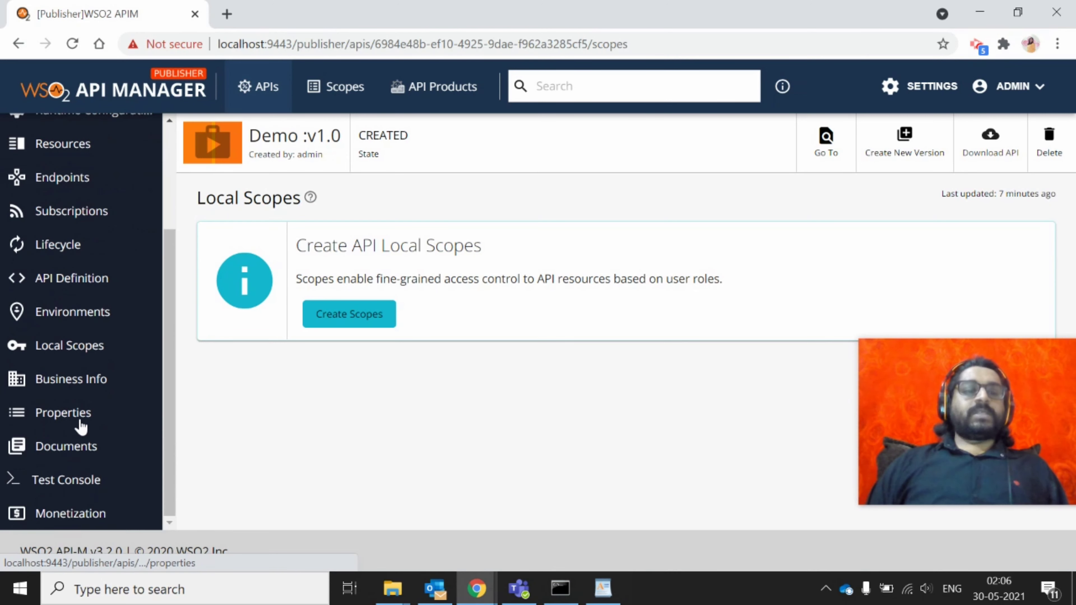
left_click(84, 379)
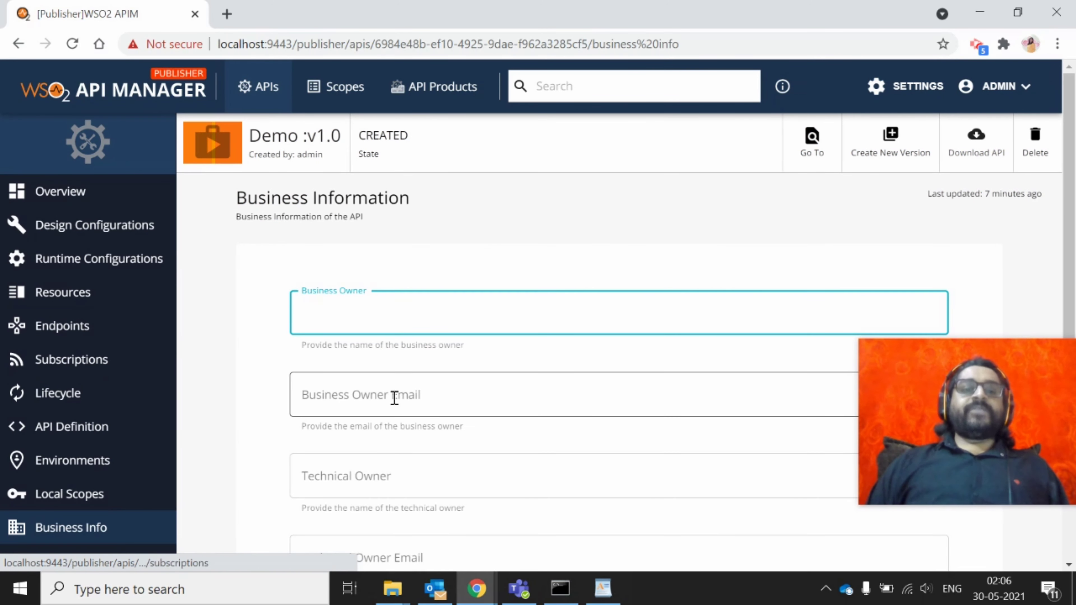
scroll(394, 398, "down", 3)
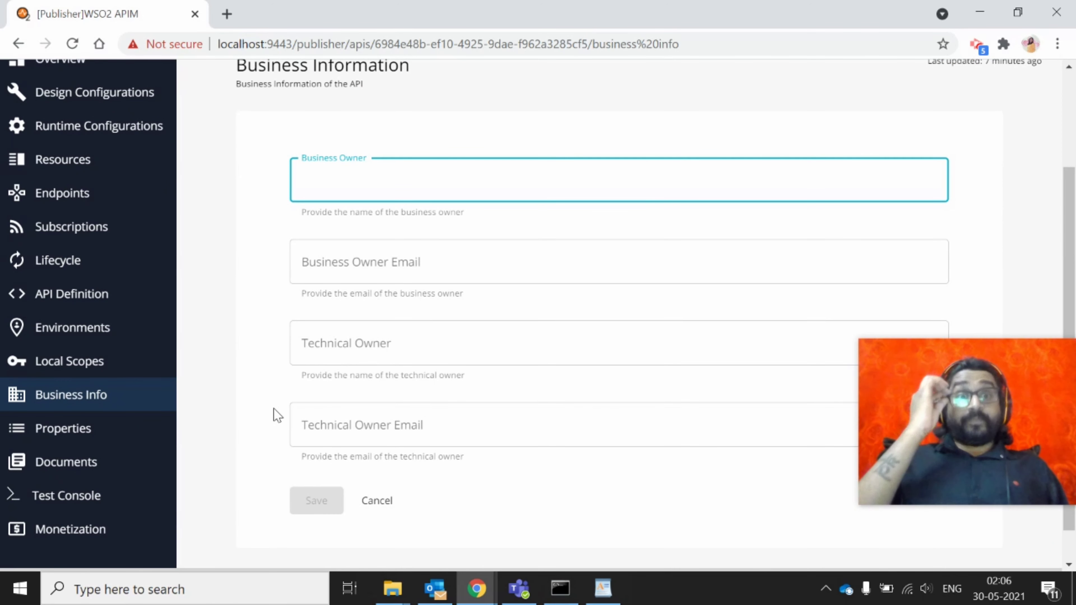
left_click(96, 430)
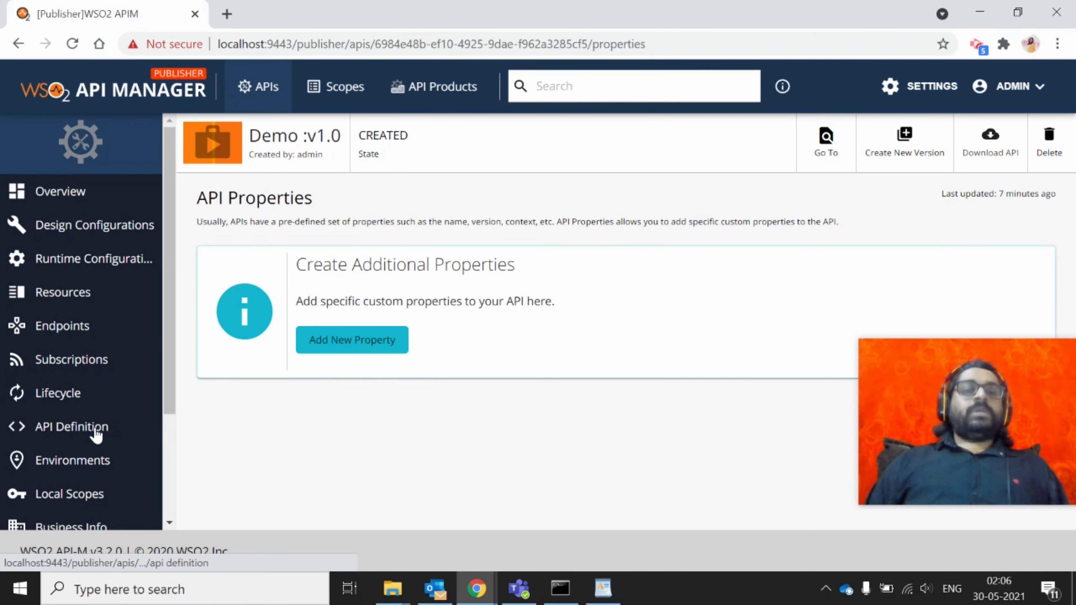
scroll(91, 402, "down", 3)
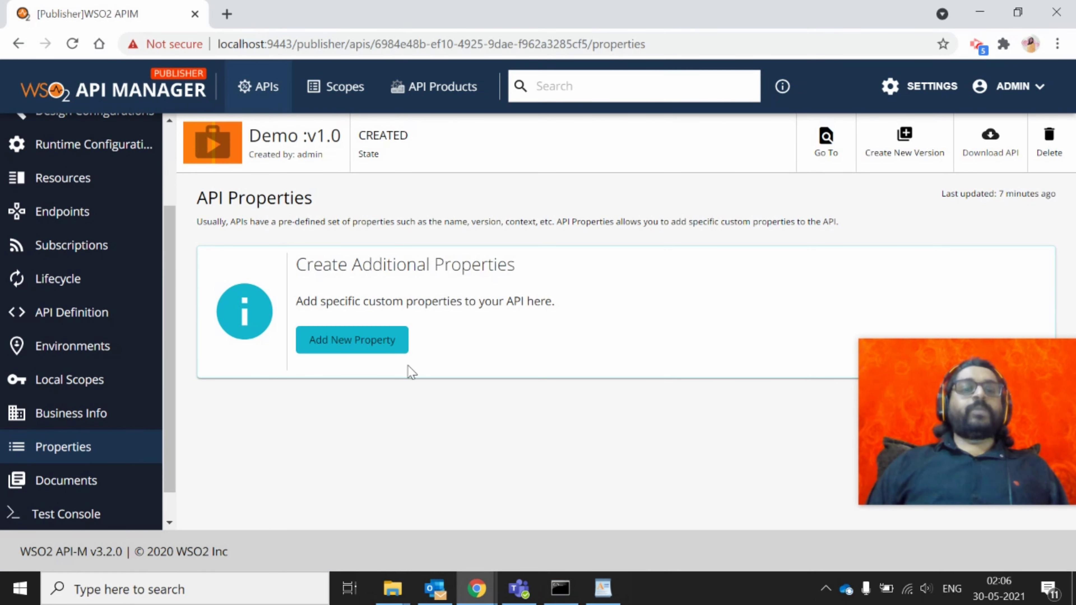
left_click(73, 495)
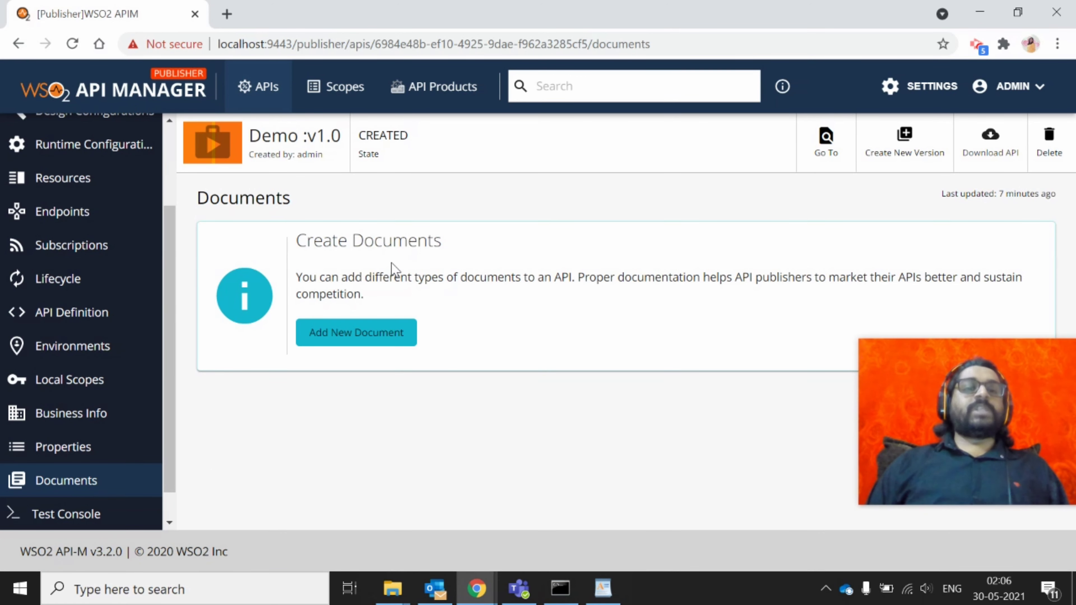
left_click(68, 518)
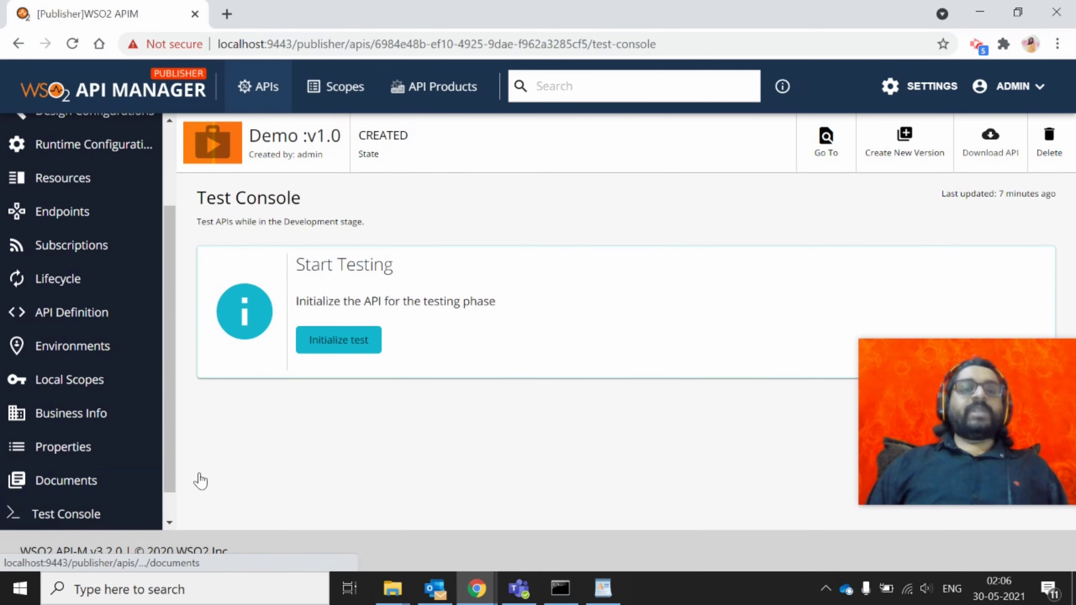
left_click(336, 341)
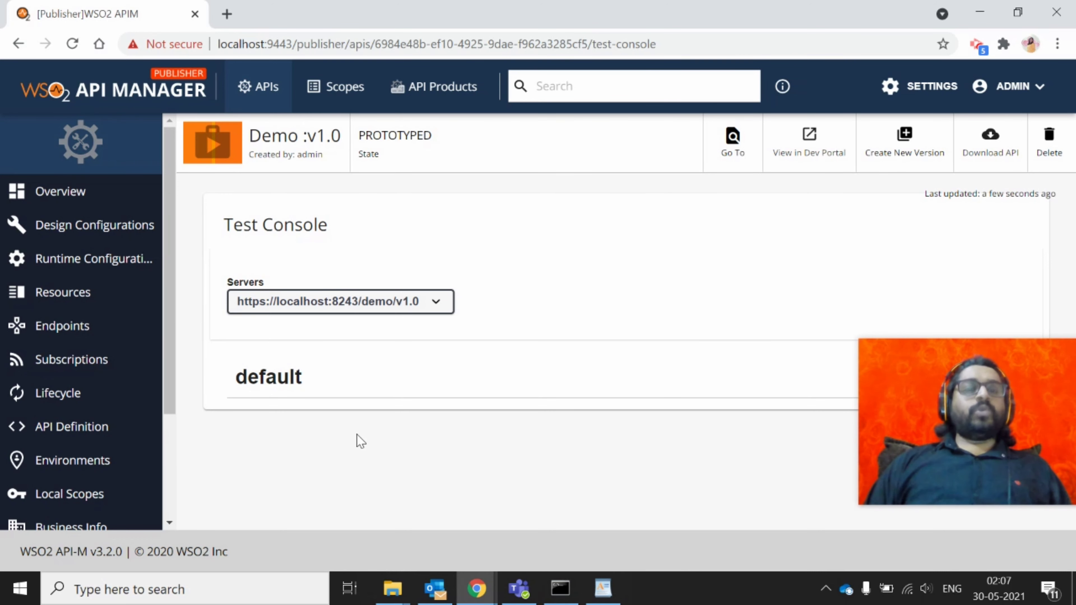
Switch the browser address from publisher to devportal and load it
left_click_drag(298, 44, 823, 48)
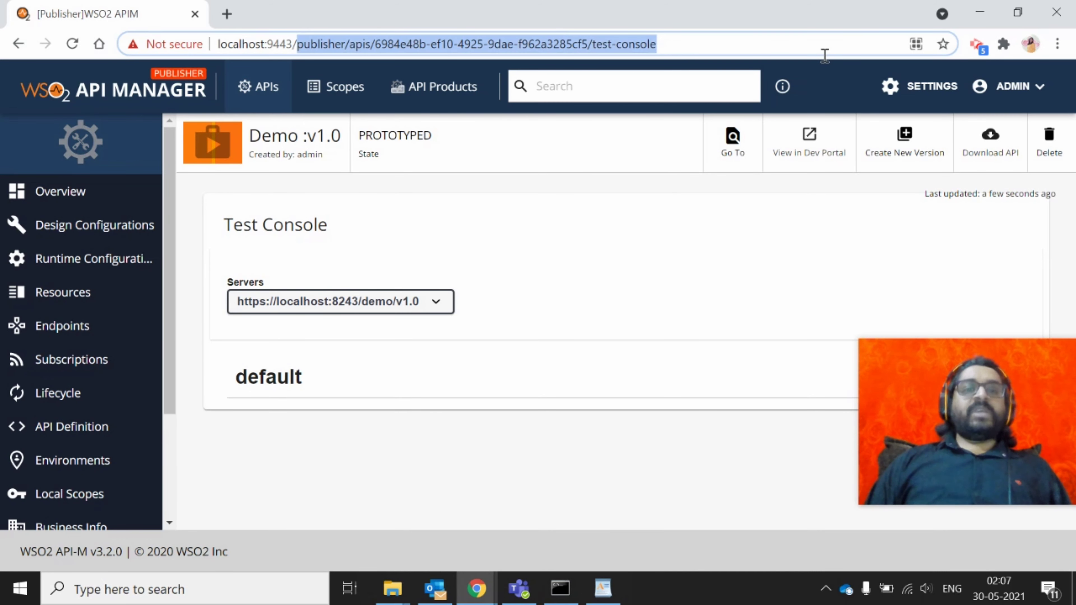
type("dev")
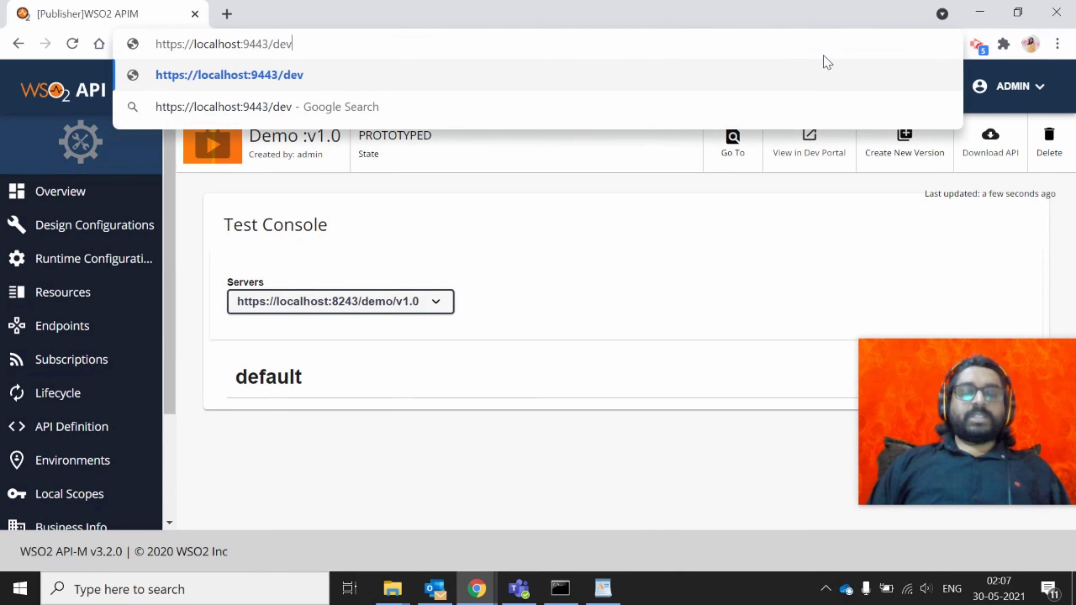
type("portal")
key("Return")
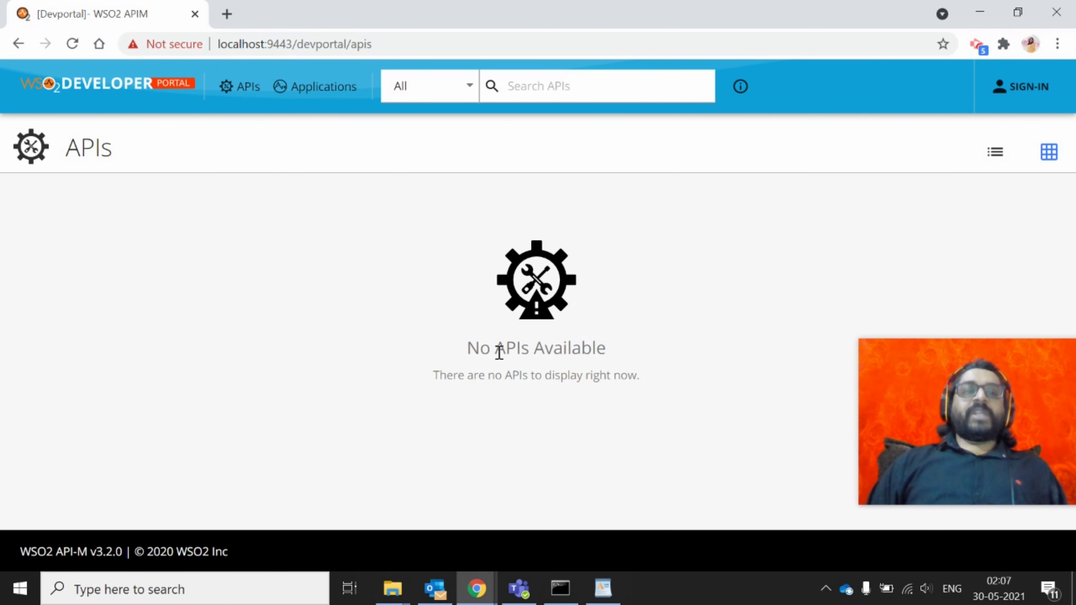
Sign in to the Developer Portal with the admin account's username and password
left_click(1015, 91)
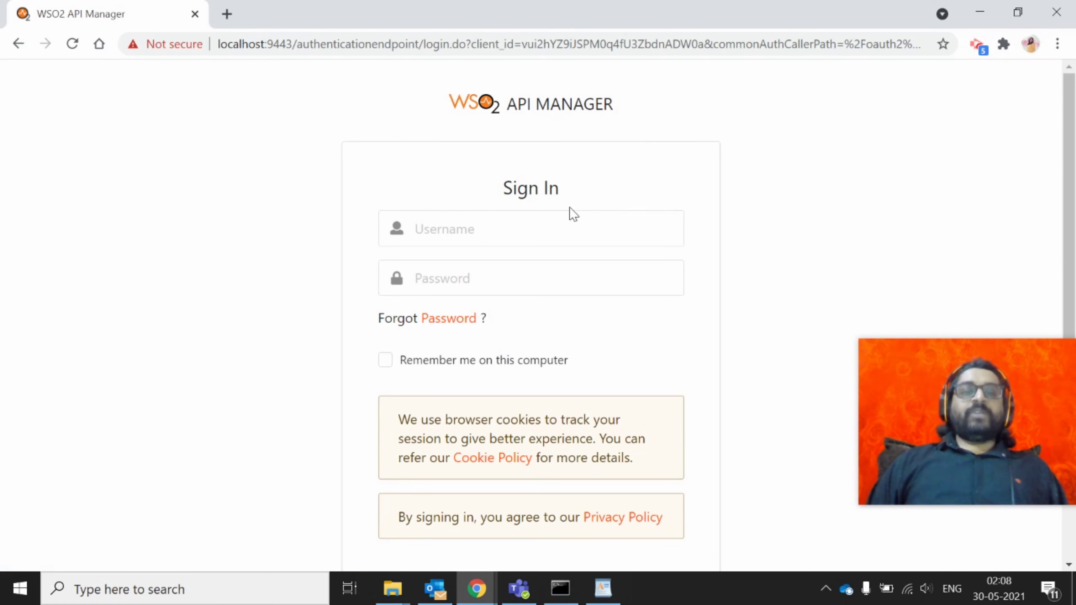
left_click(546, 212)
type("admin")
key("Tab")
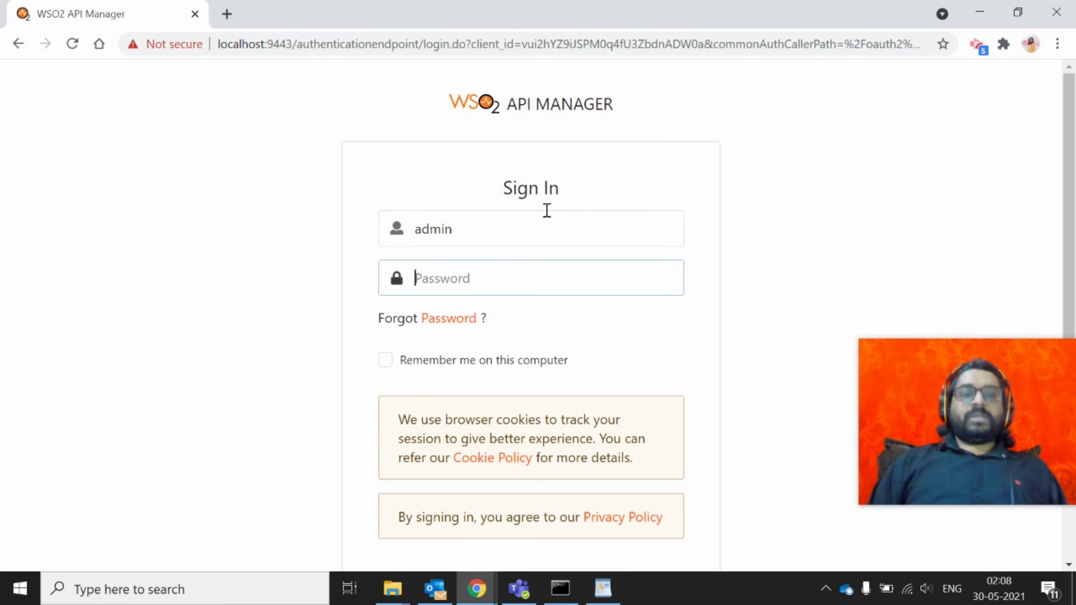
type("admin")
key("Return")
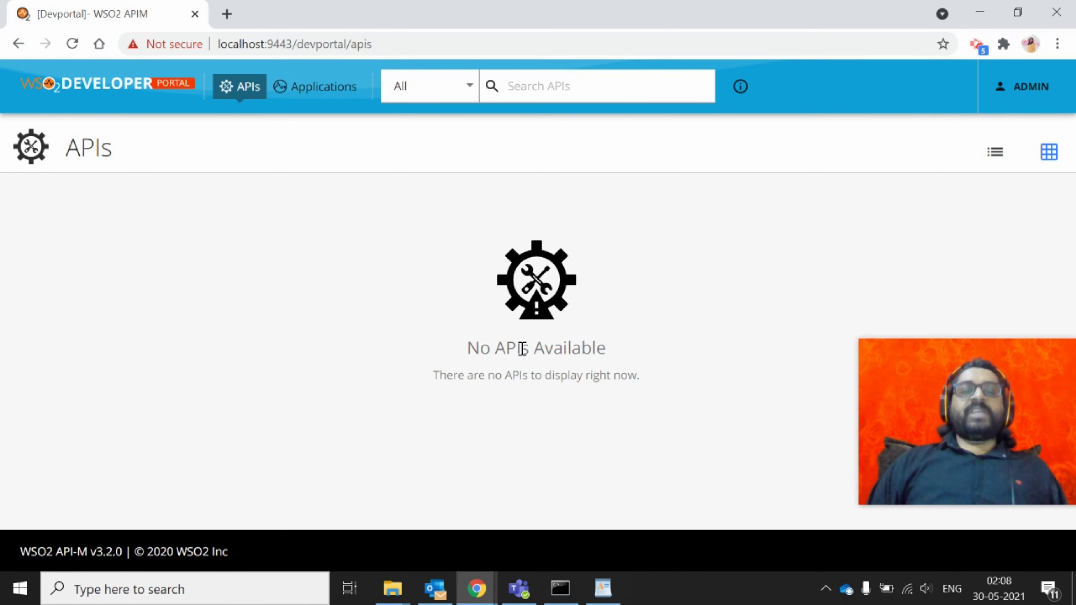
Duplicate the tab and return to the Publisher's environments page for Demo
right_click(55, 3)
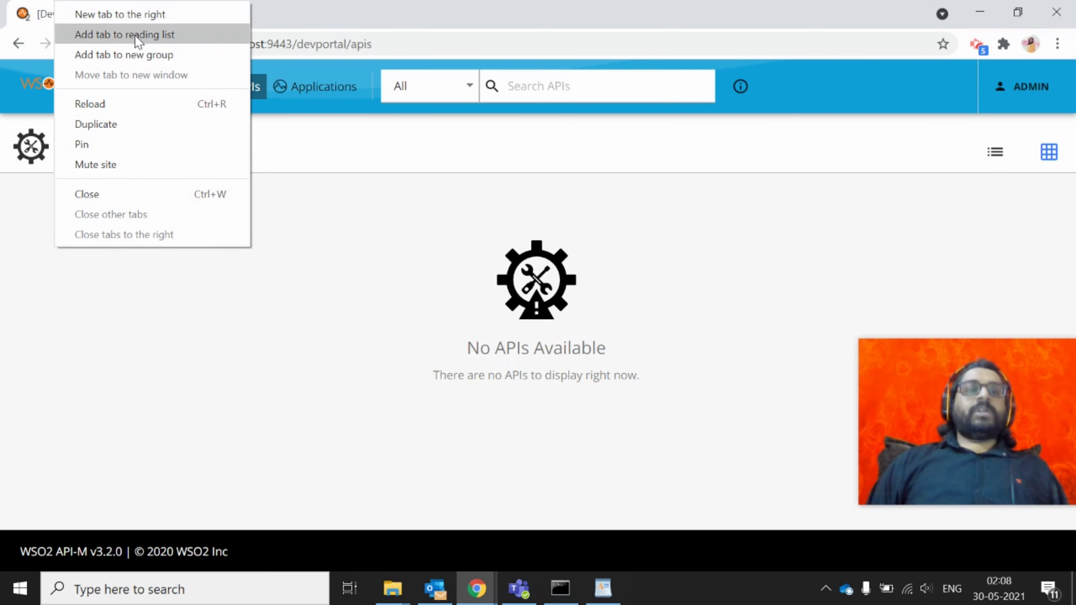
left_click(99, 124)
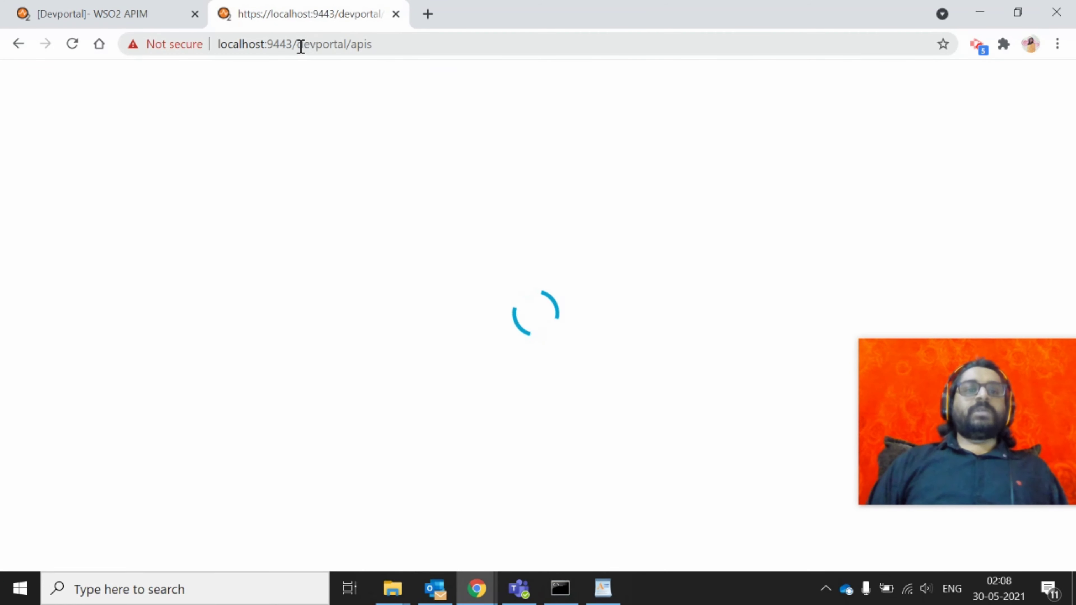
left_click_drag(301, 44, 427, 50)
type("publi")
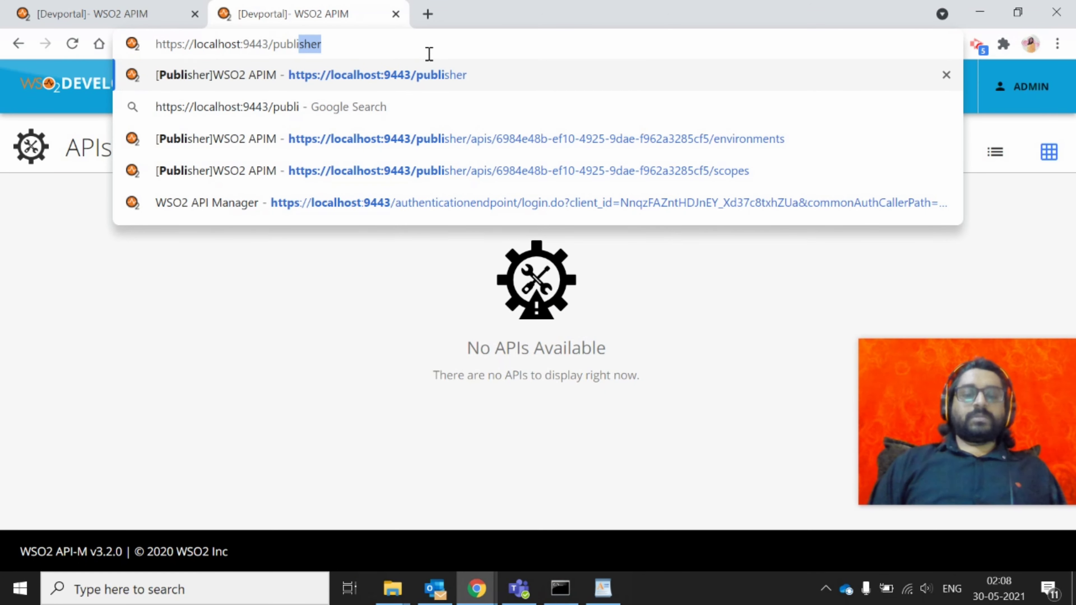
key("Delete")
key("Return")
left_click(392, 37)
left_click(392, 37)
key("BackSpace")
key("Up")
key("Up")
key("Up")
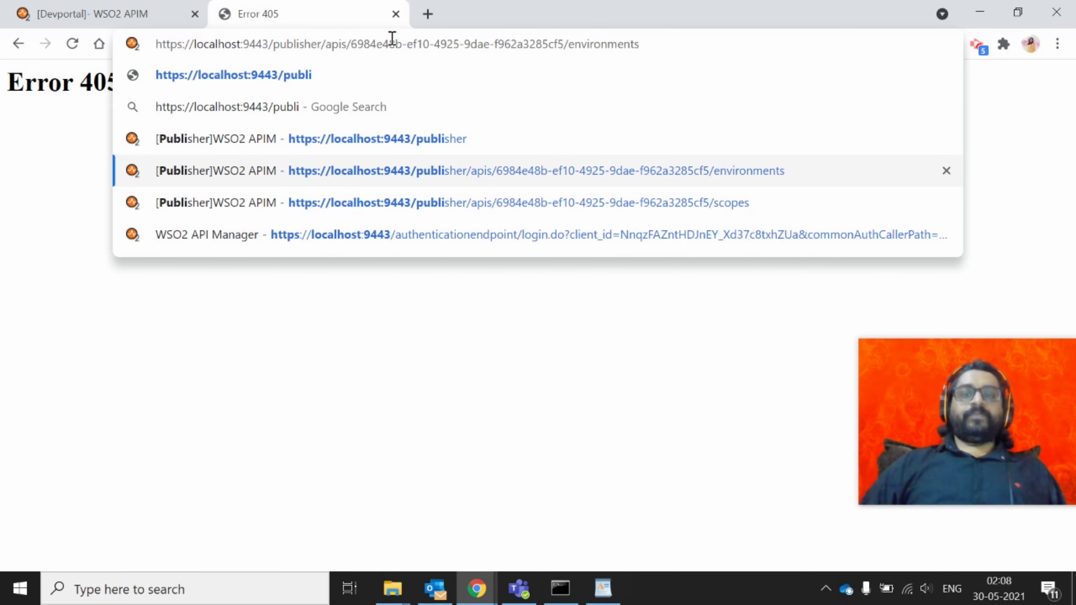
key("Return")
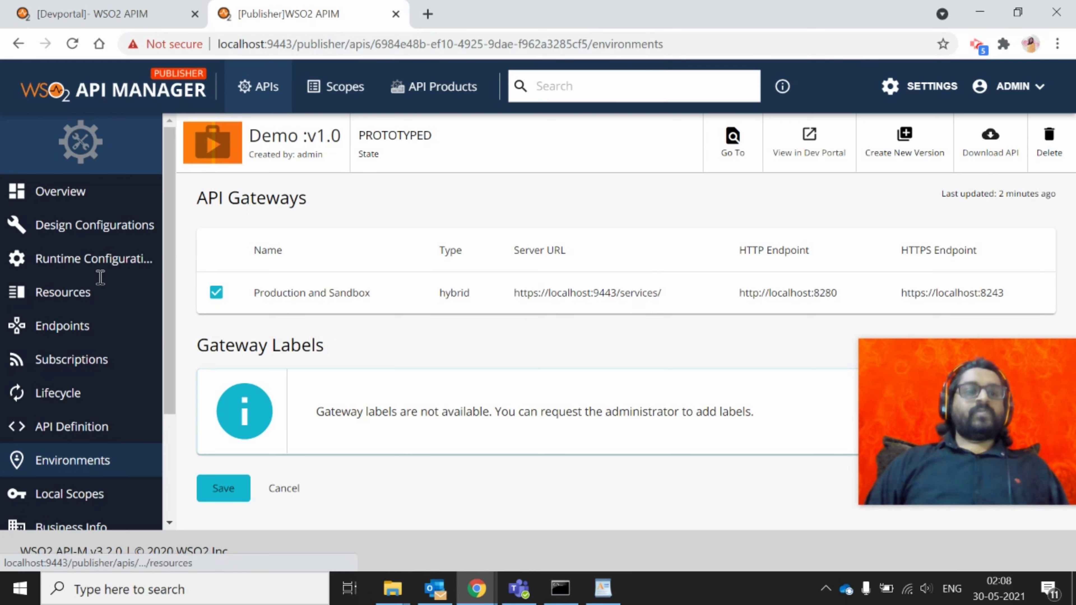
Publish Demo v1.0 from its Lifecycle page and confirm the state update
left_click(64, 397)
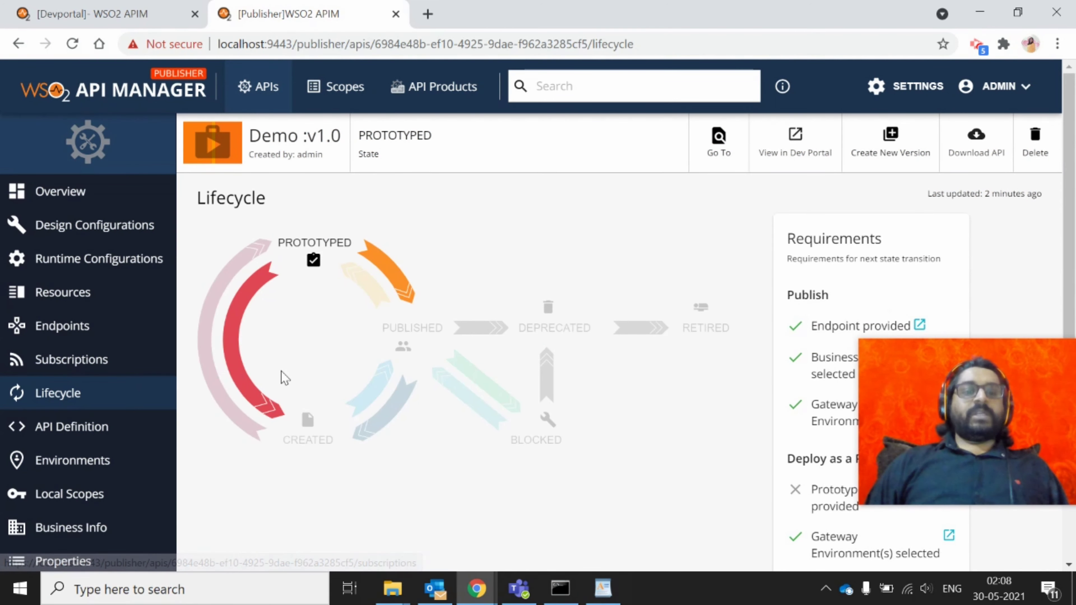
scroll(280, 377, "down", 2)
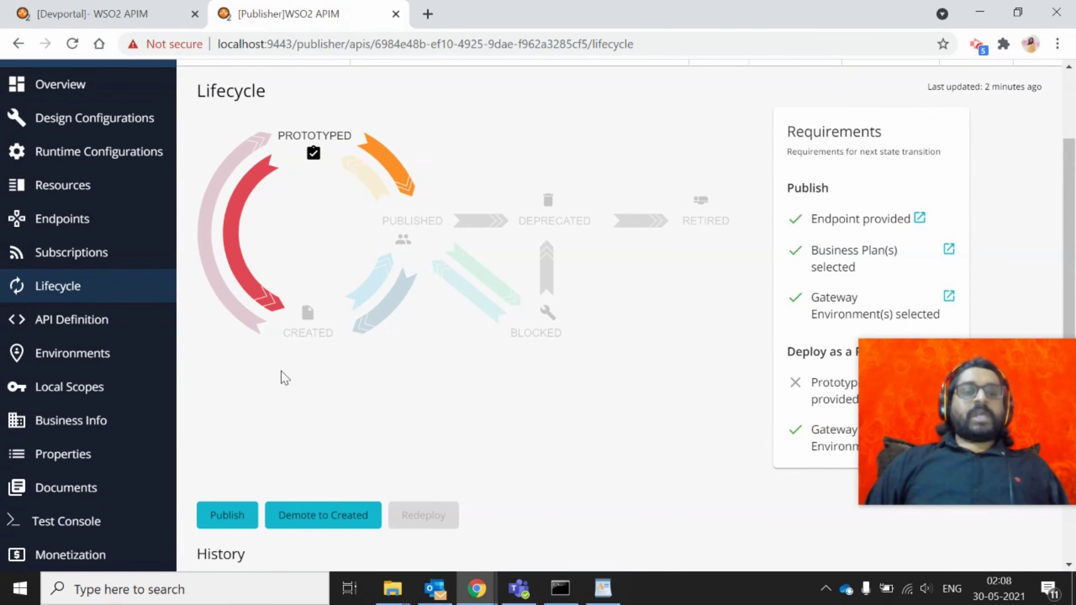
left_click(220, 522)
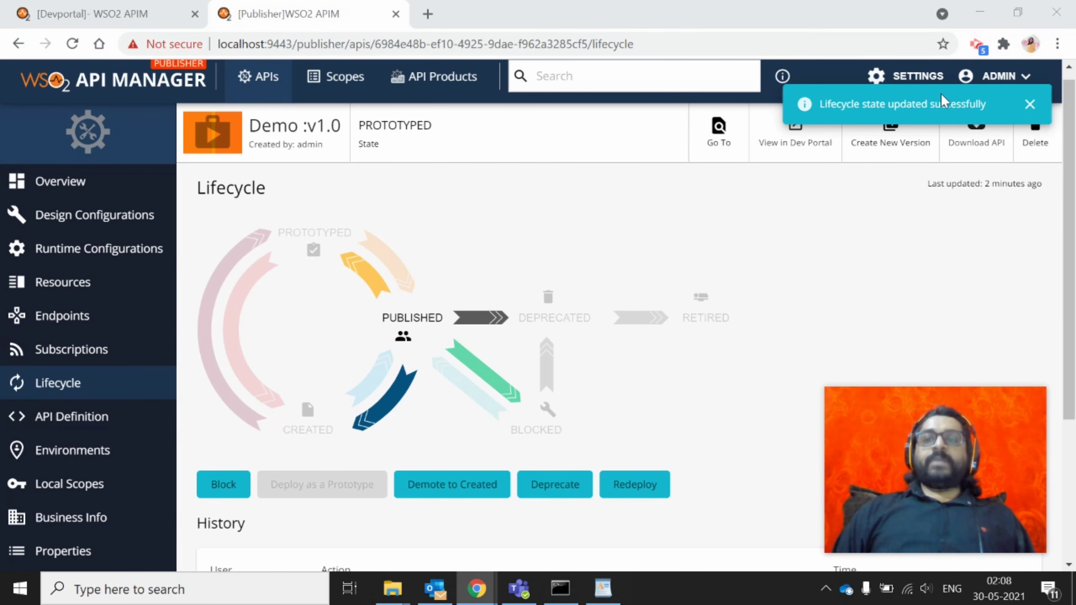
triple_click(941, 101)
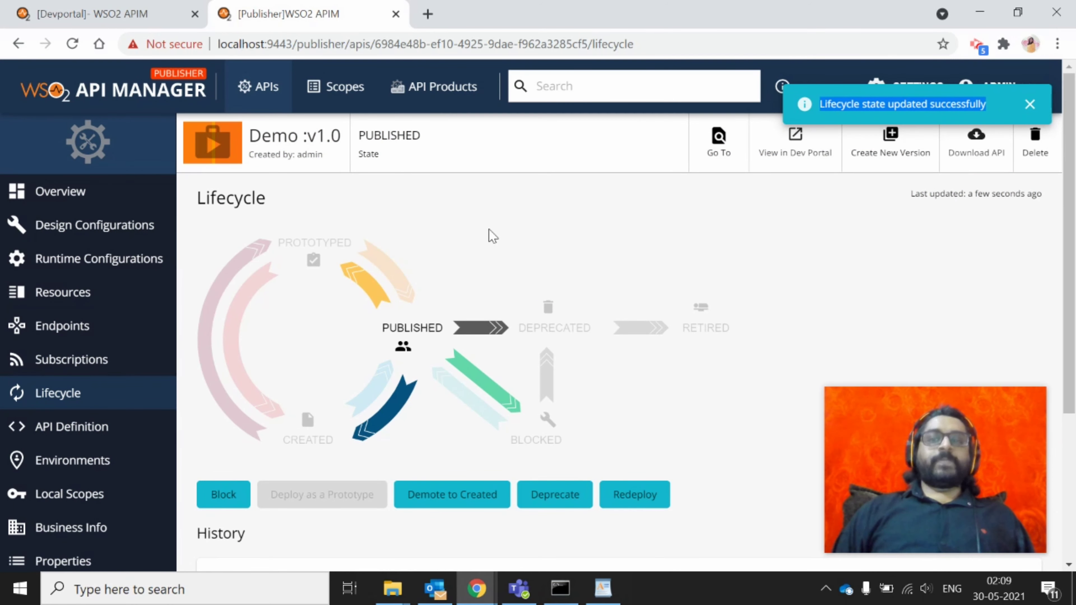
Reload the Developer Portal API list and open the Demo v1.0 card
left_click(14, 5)
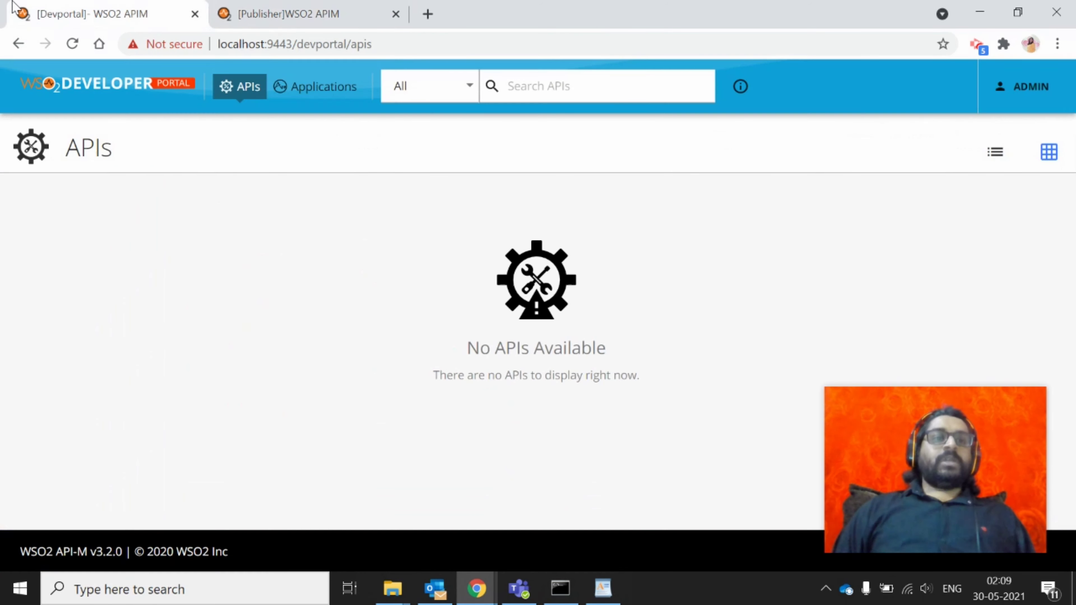
left_click(279, 44)
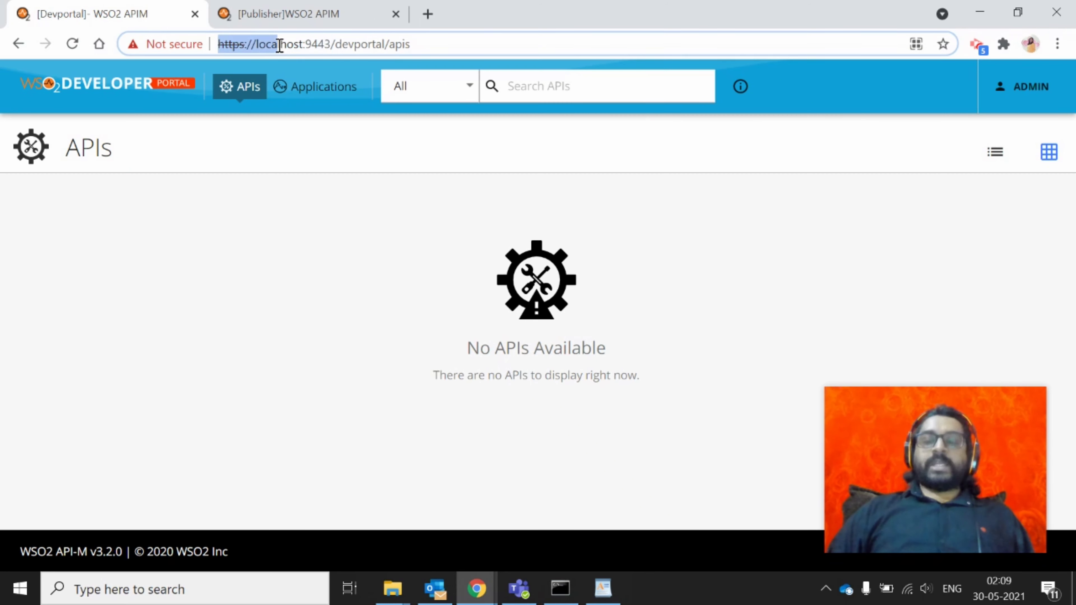
key("Return")
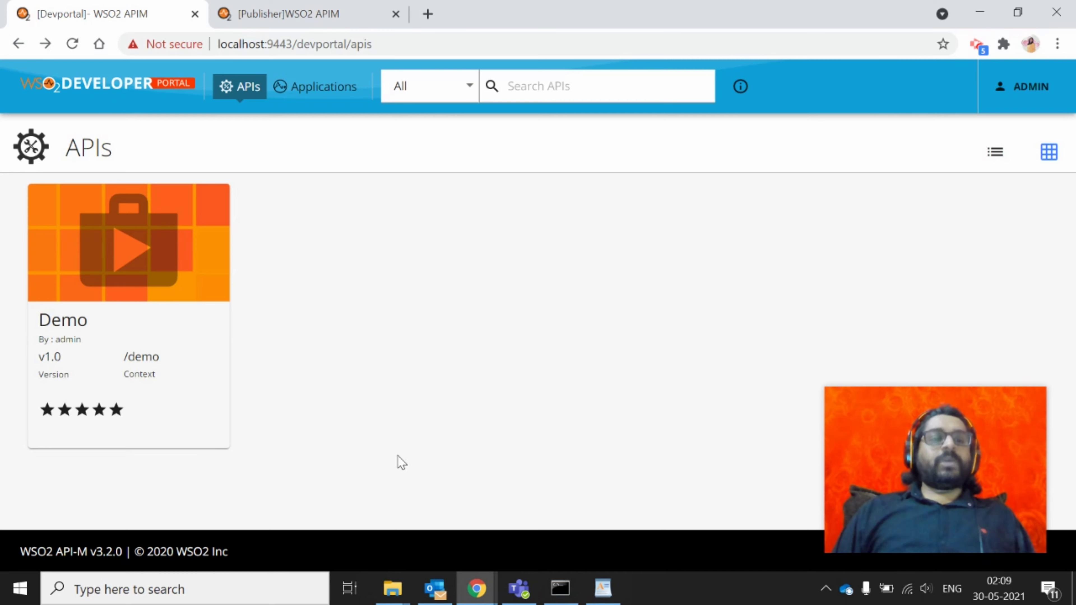
left_click(119, 272)
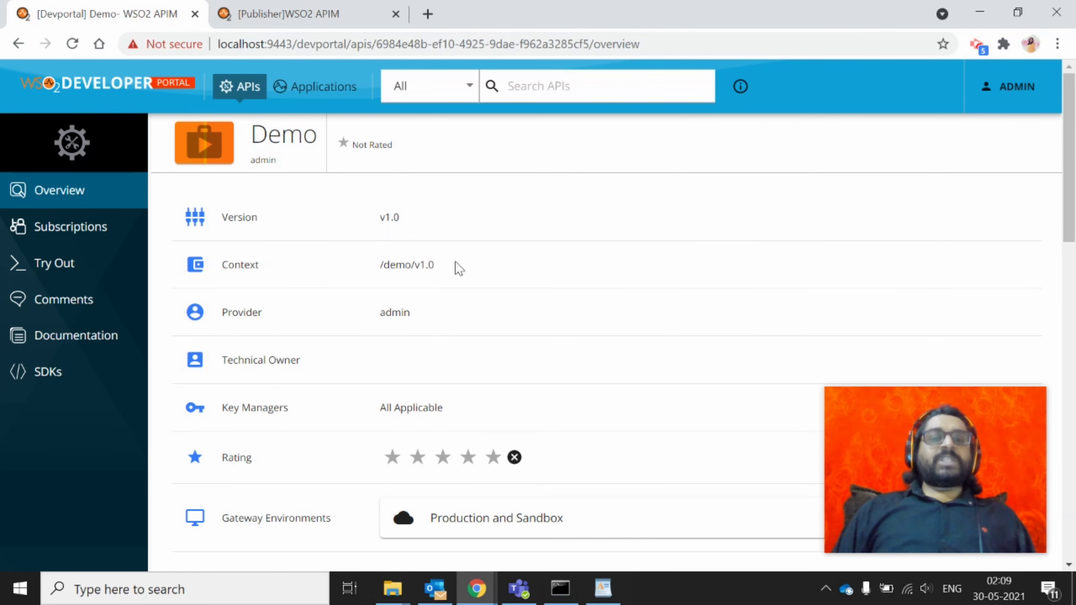
Highlight the Context demo/v1.0 and Provider admin values on the Demo overview
left_click_drag(431, 264, 387, 262)
left_click_drag(434, 319, 409, 359)
left_click(442, 408)
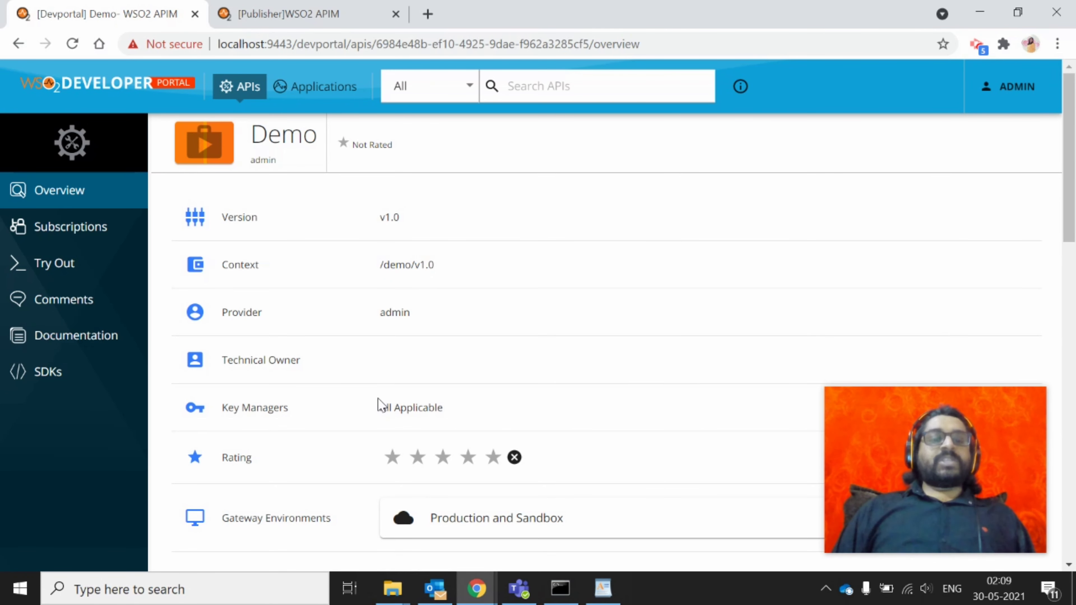
scroll(591, 383, "down", 2)
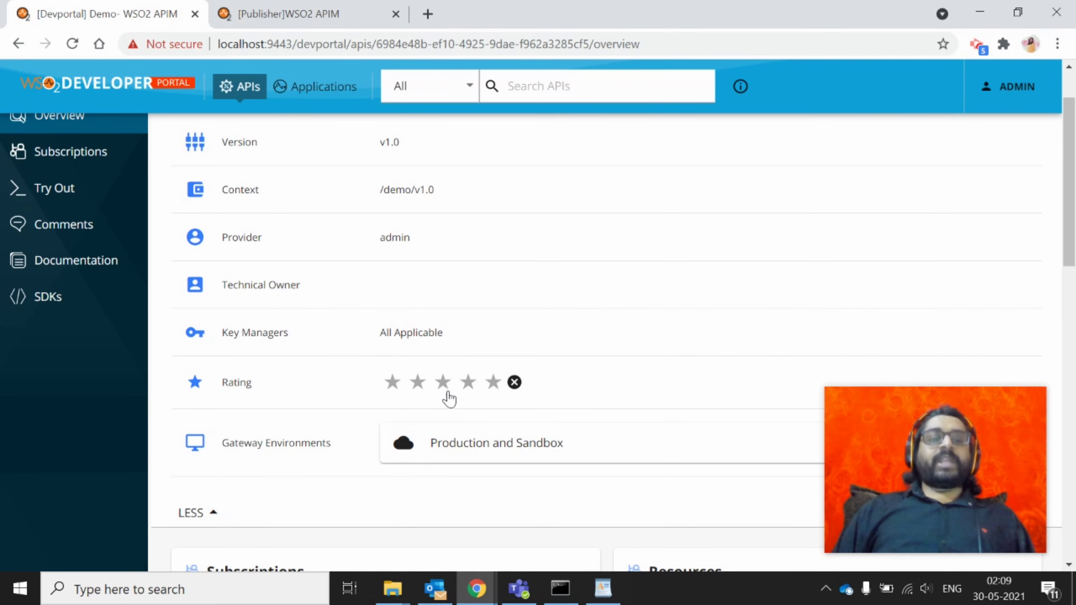
scroll(526, 396, "down", 3)
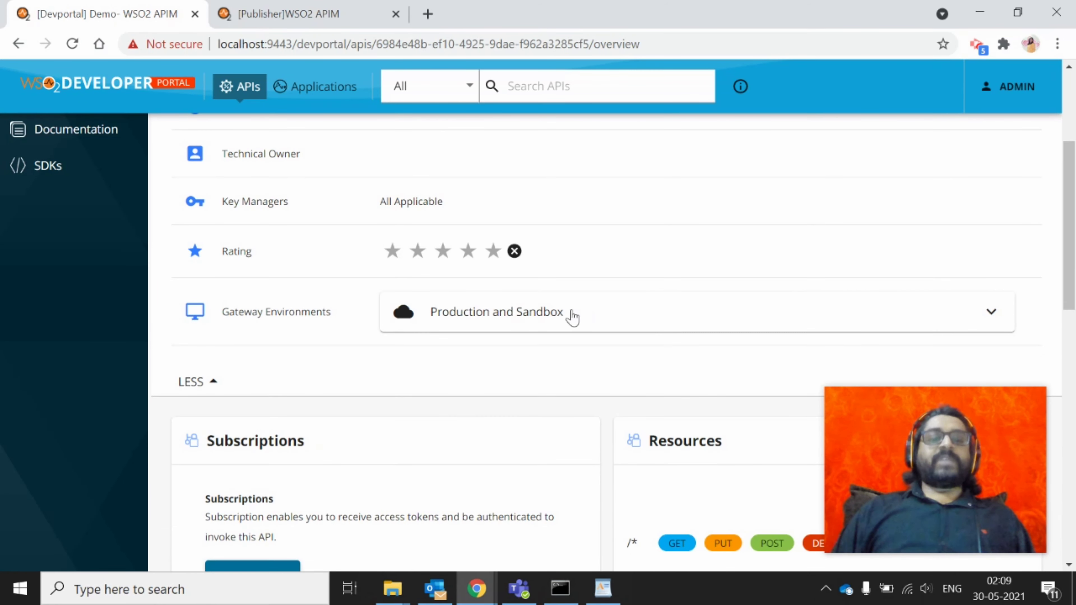
scroll(564, 313, "down", 1)
Expand the Production and Sandbox gateway section to show its HTTP and HTTPS URLs
left_click(609, 248)
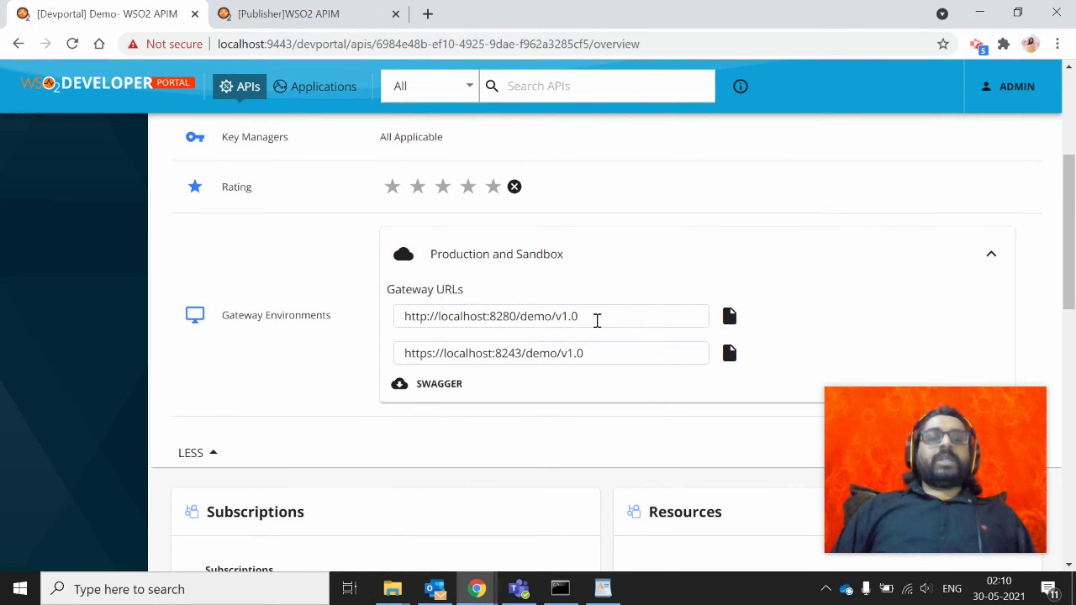
left_click_drag(596, 320, 354, 321)
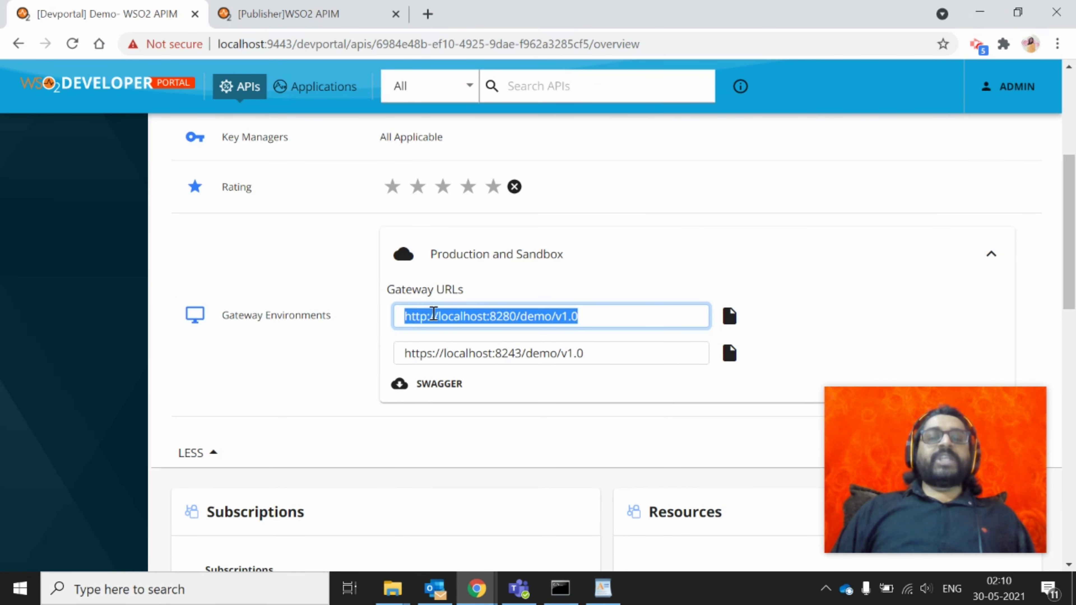
left_click(433, 314)
left_click(441, 352)
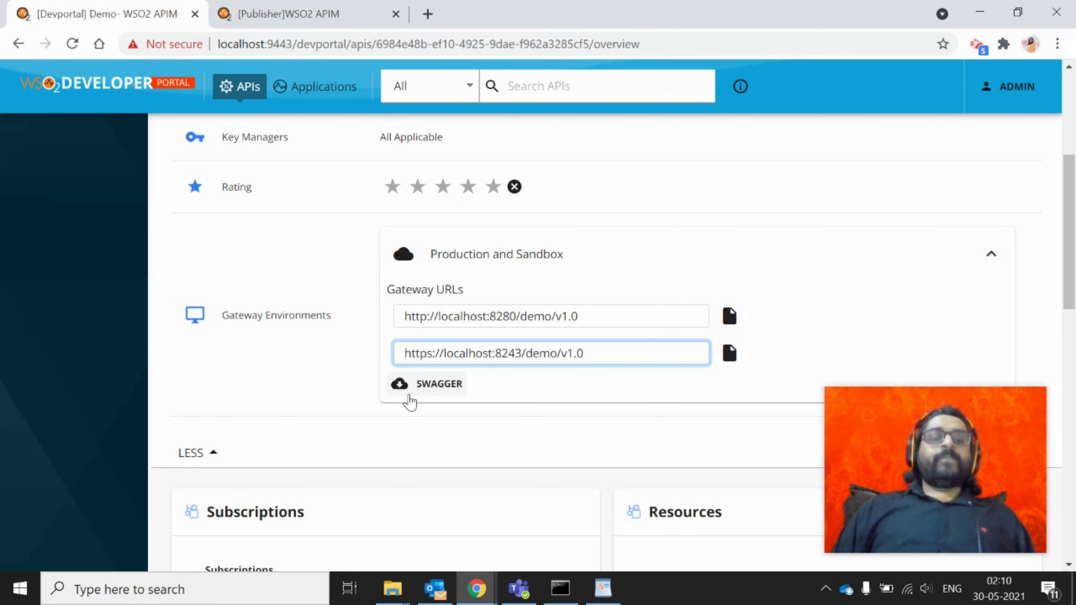
scroll(217, 449, "down", 5)
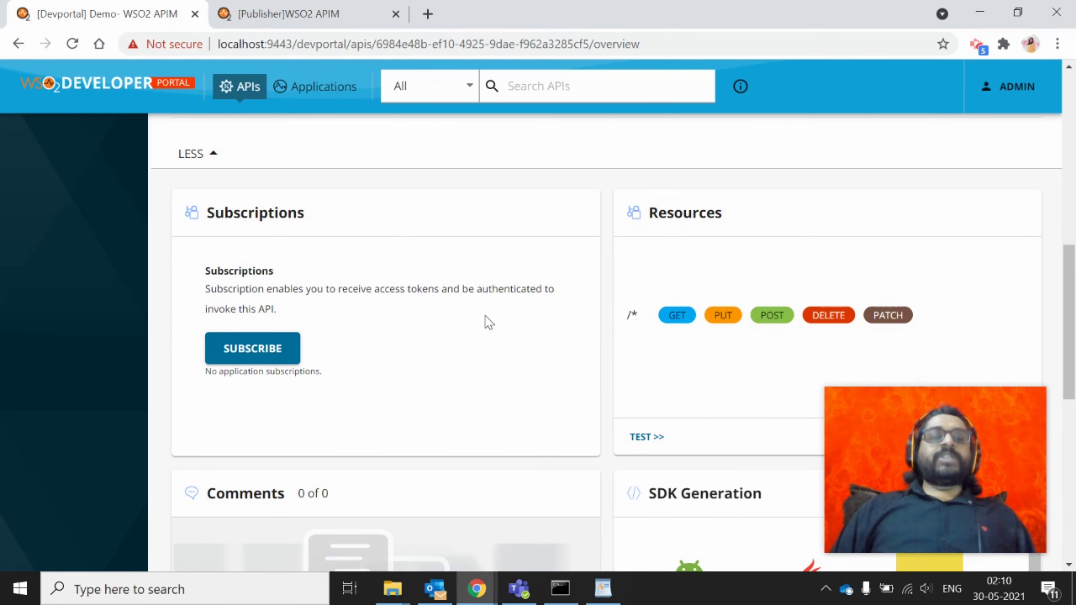
scroll(765, 278, "down", 1)
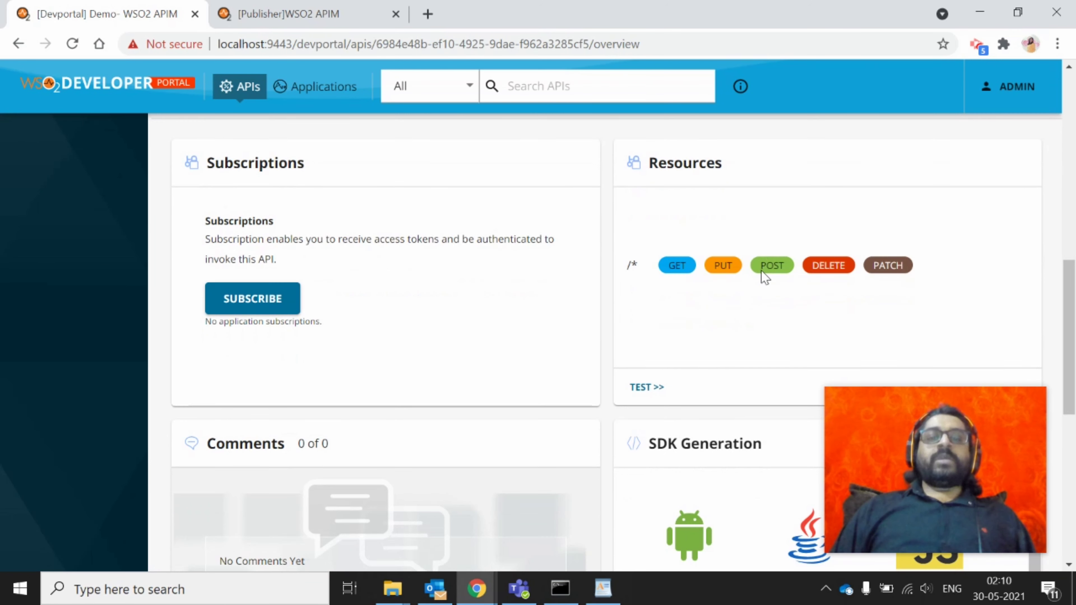
scroll(632, 286, "down", 1)
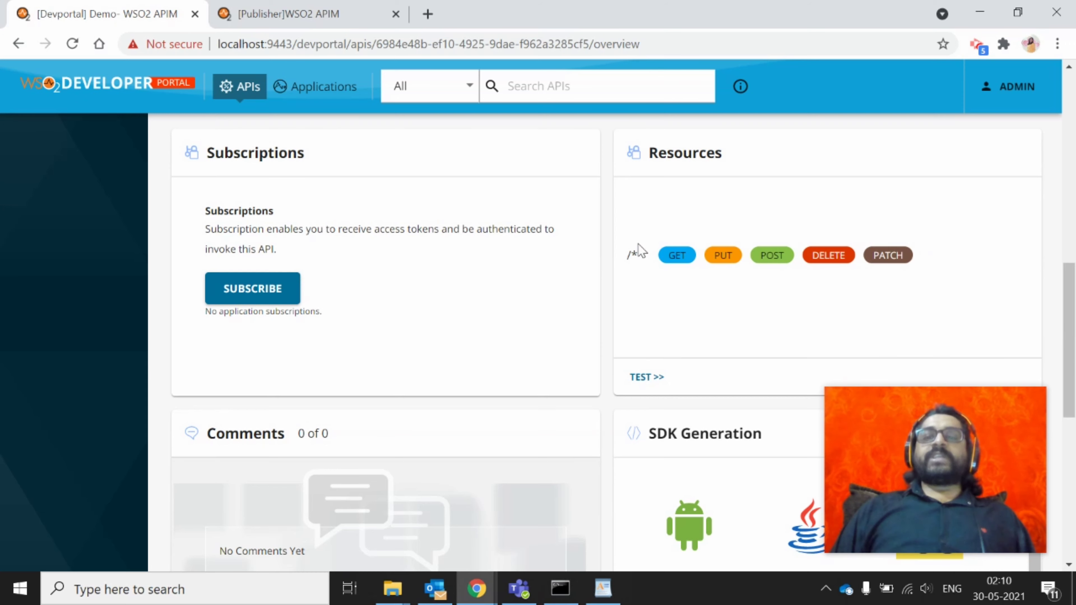
scroll(740, 318, "down", 4)
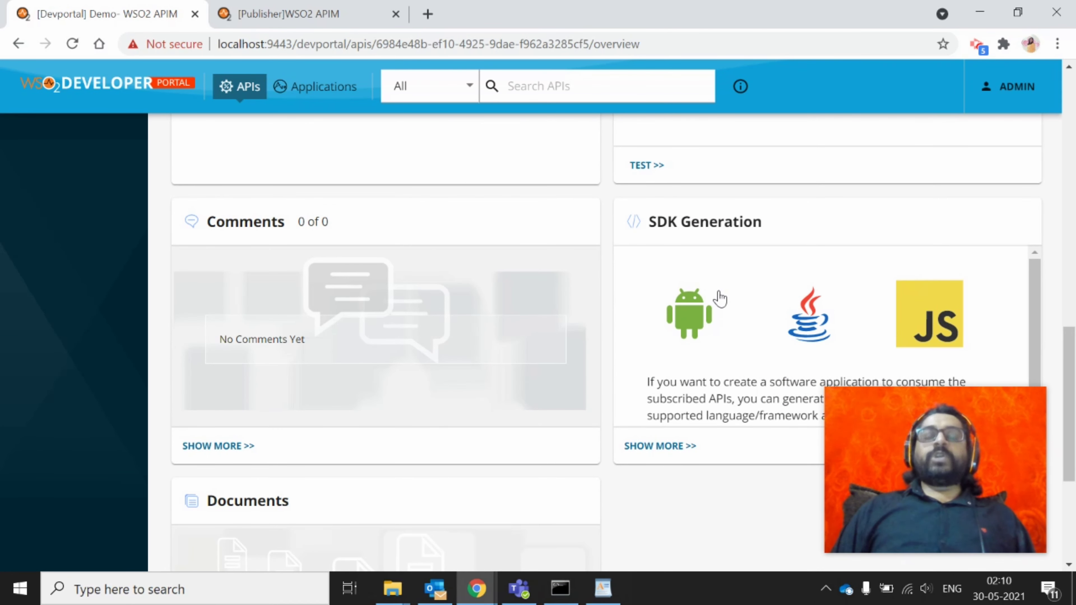
scroll(720, 299, "down", 1)
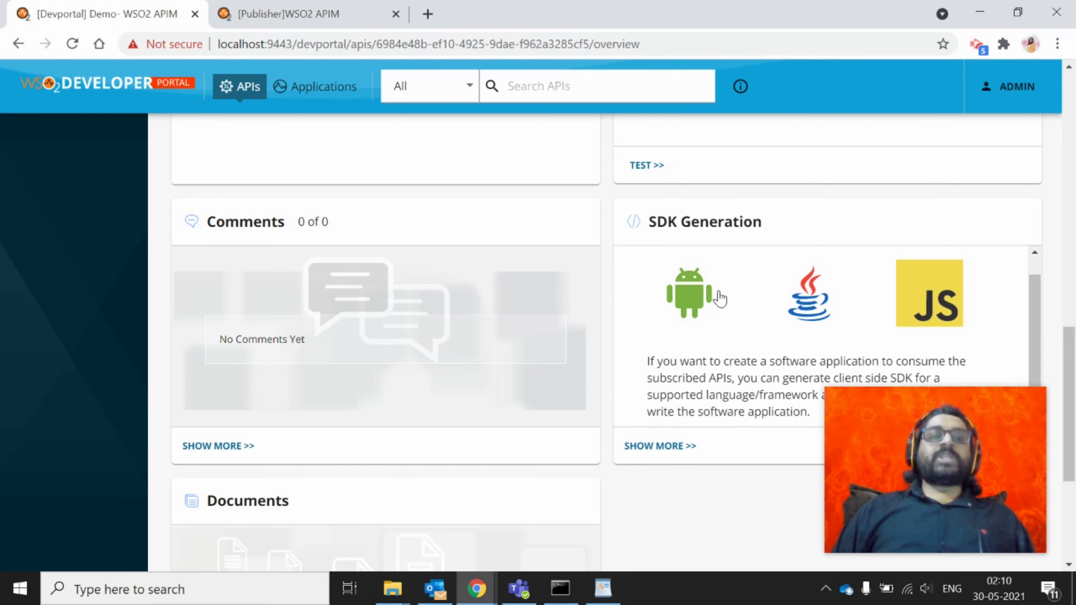
scroll(511, 314, "down", 2)
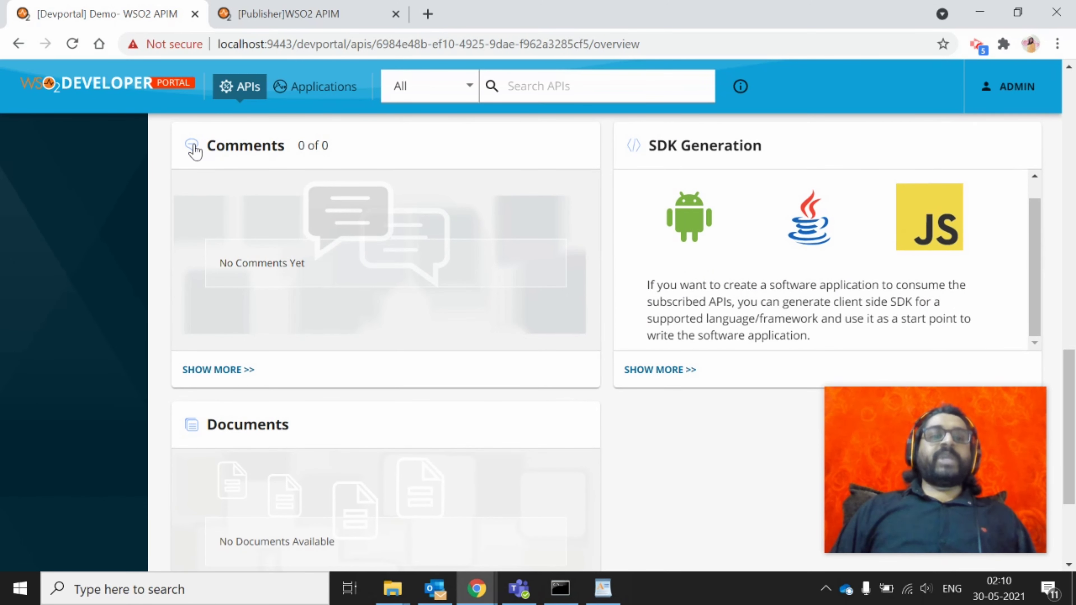
scroll(301, 288, "down", 3)
scroll(301, 287, "down", 1)
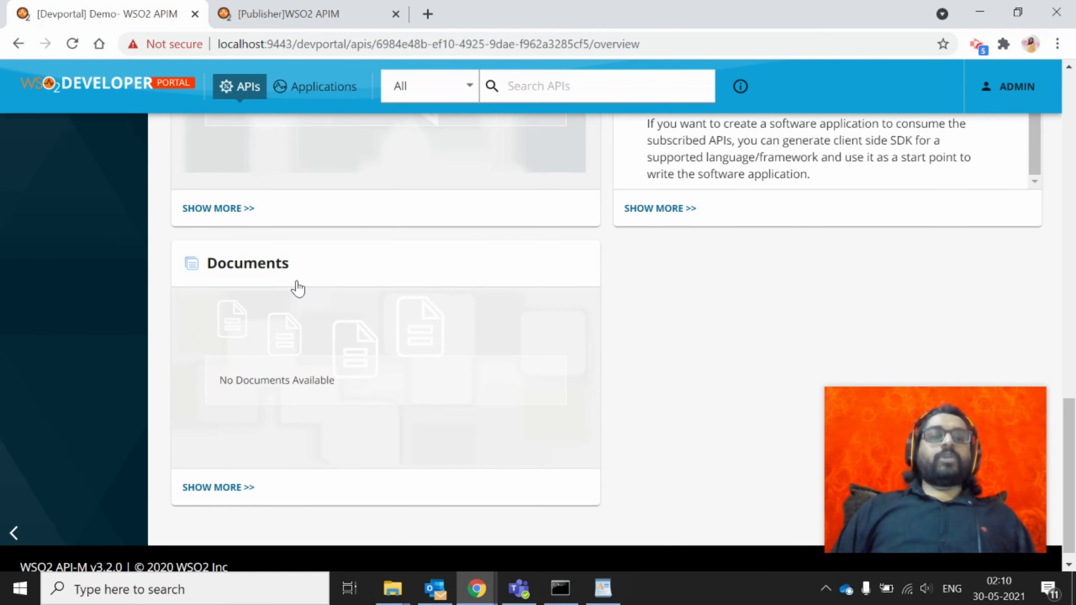
scroll(333, 386, "up", 10)
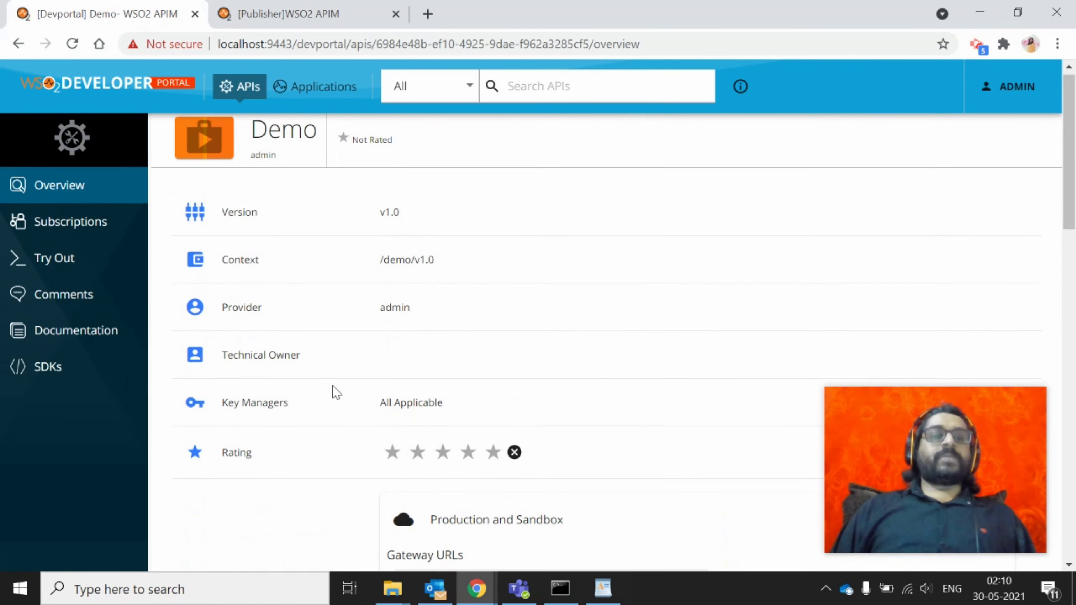
scroll(308, 282, "down", 10)
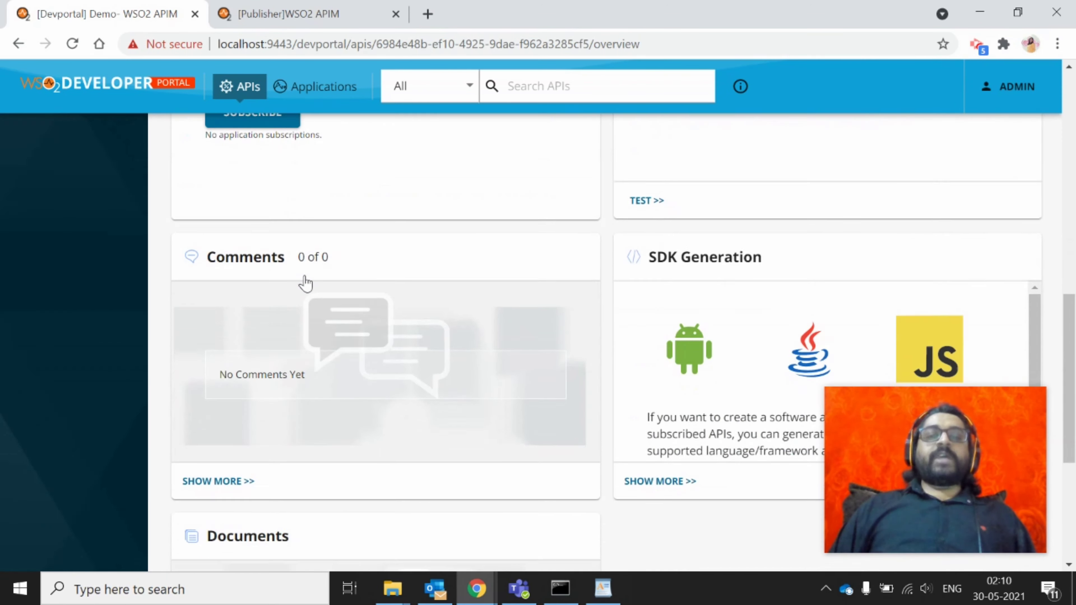
scroll(305, 283, "up", 10)
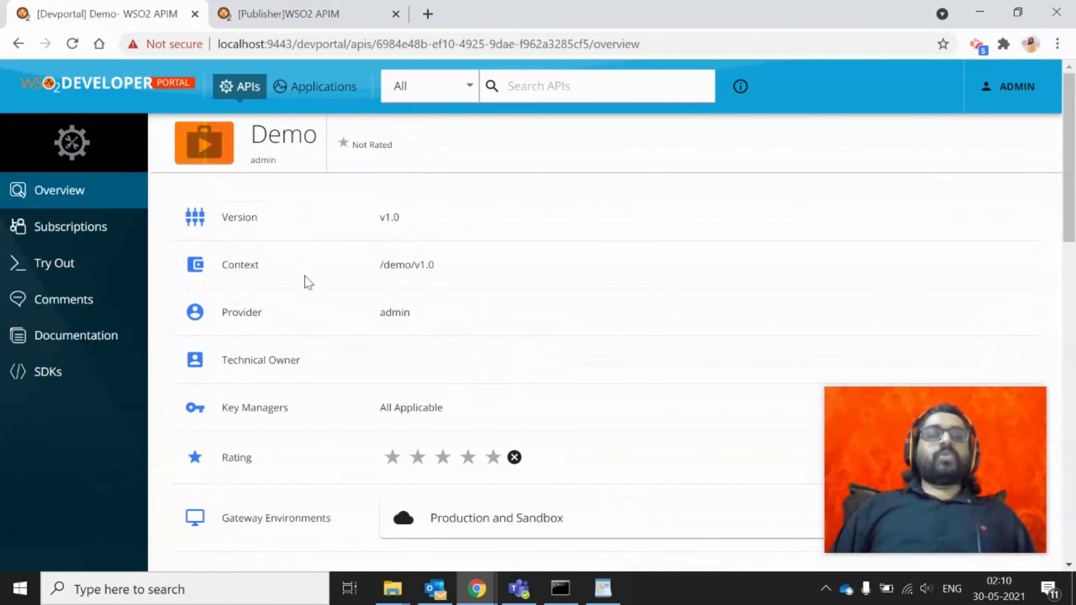
left_click(95, 240)
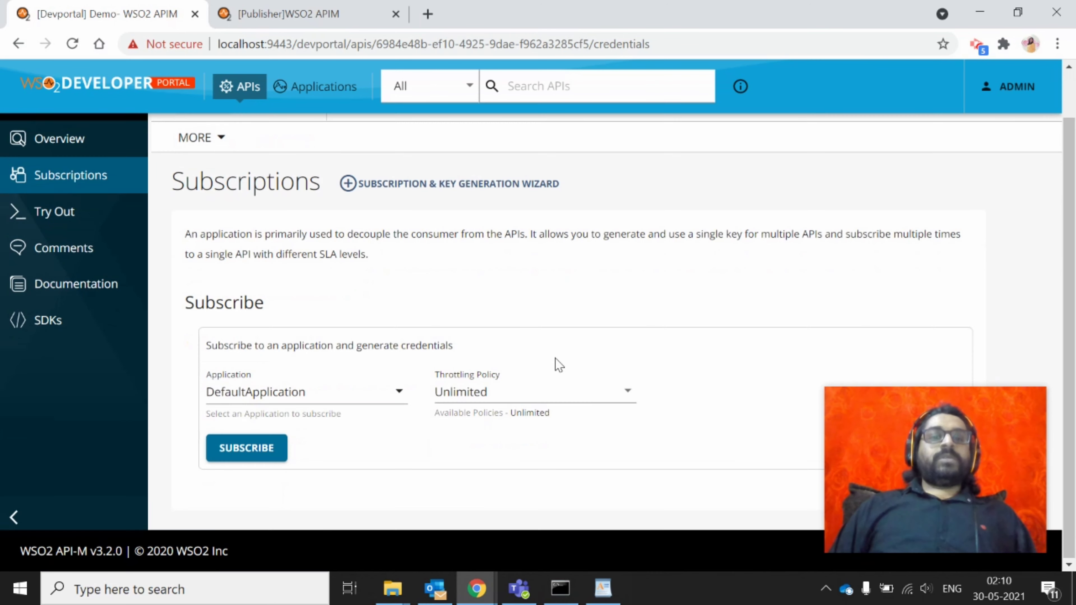
Set the subscription to DefaultApplication with the Unlimited throttling policy
left_click(288, 388)
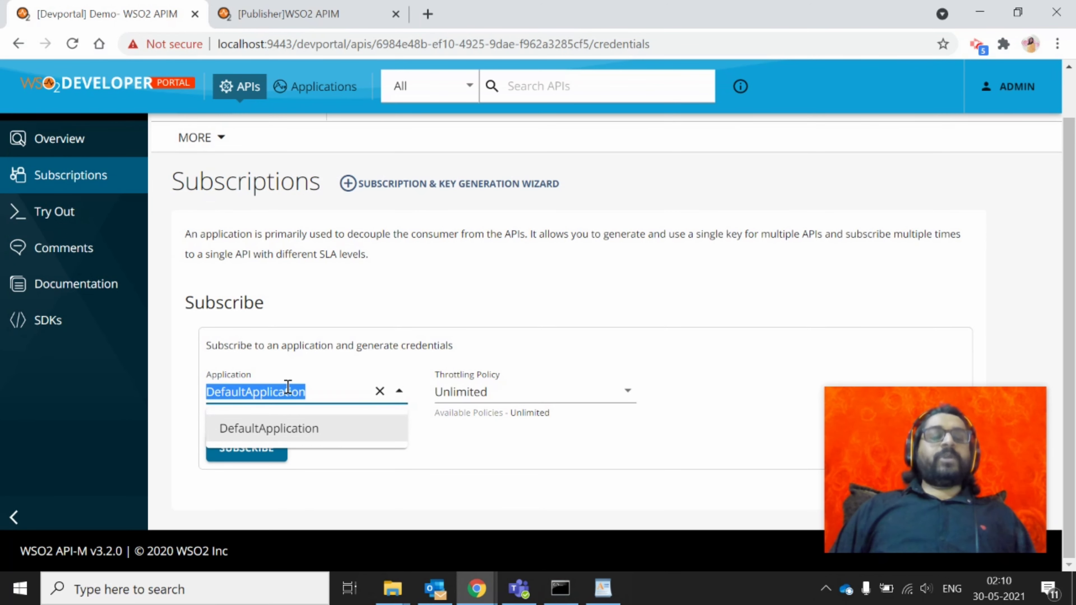
left_click(508, 404)
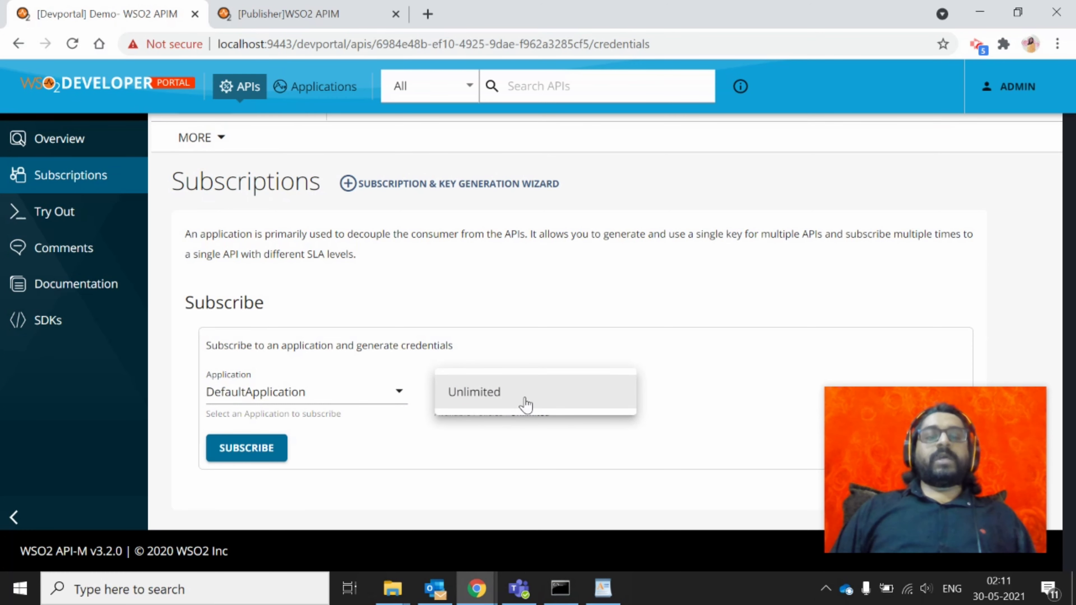
left_click(525, 405)
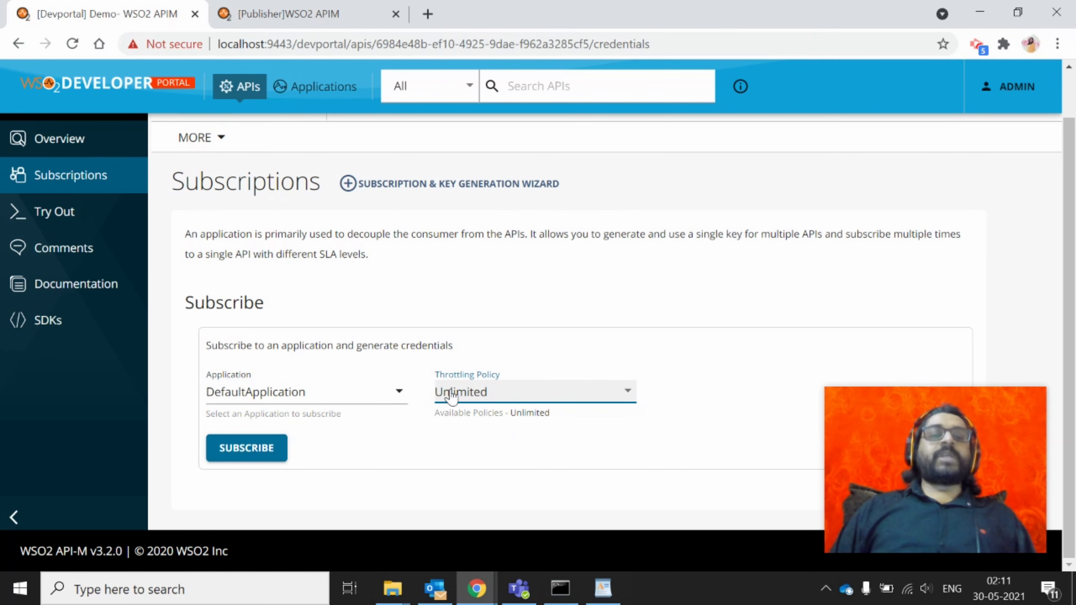
left_click(63, 226)
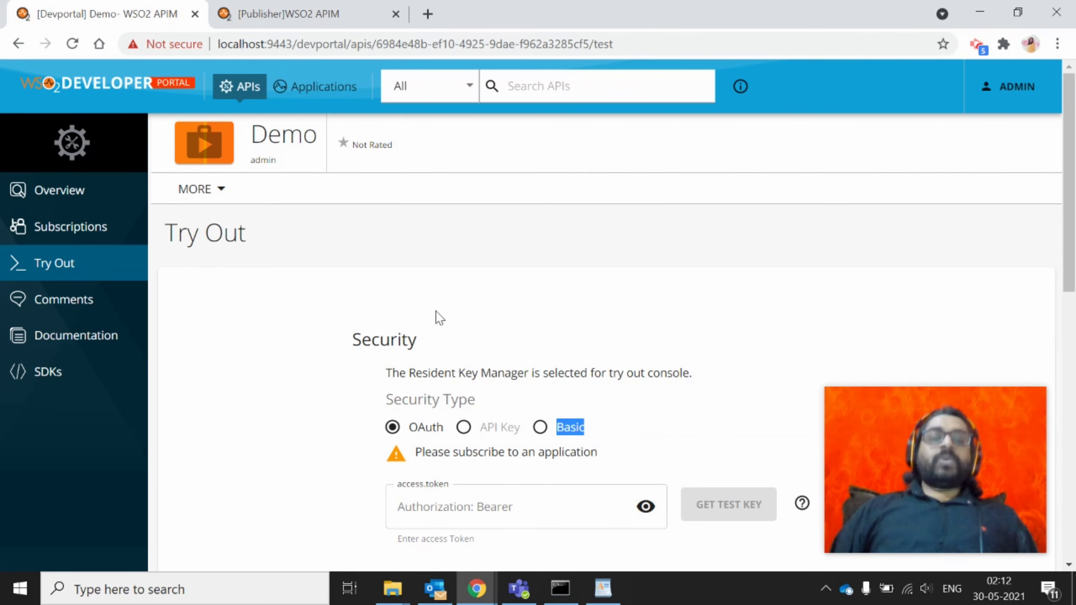
scroll(440, 318, "down", 4)
scroll(439, 318, "down", 9)
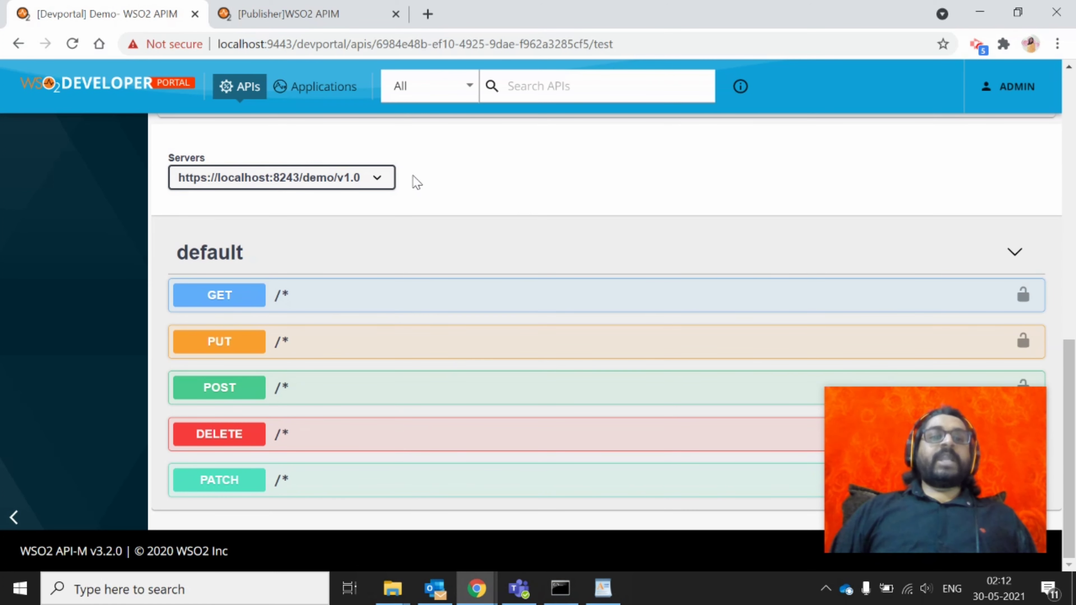
left_click(376, 180)
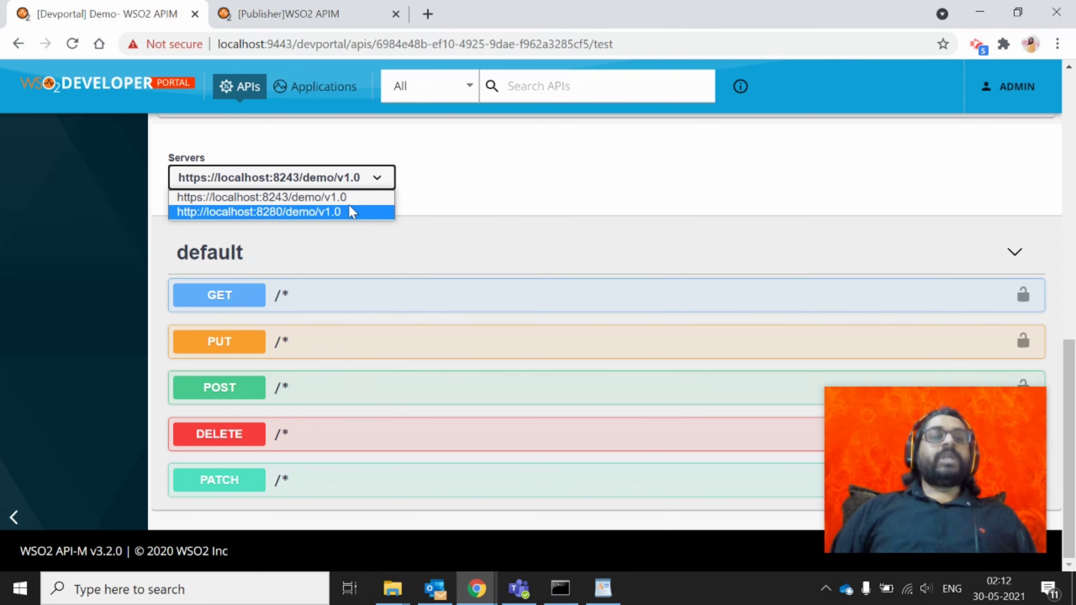
left_click(644, 234)
scroll(651, 236, "up", 2)
scroll(650, 236, "up", 5)
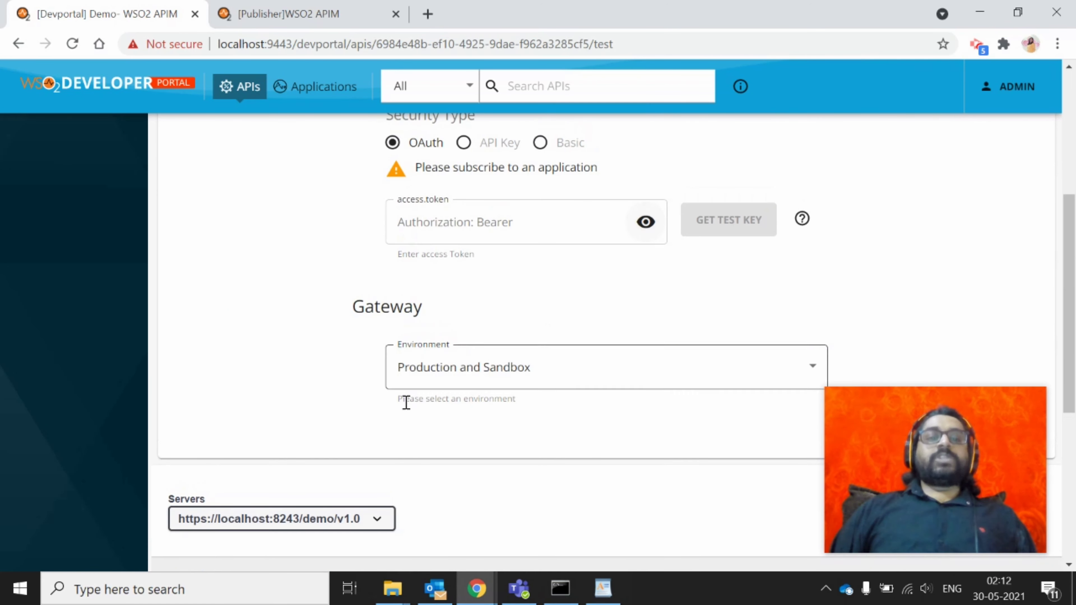
scroll(441, 379, "down", 2)
left_click(544, 249)
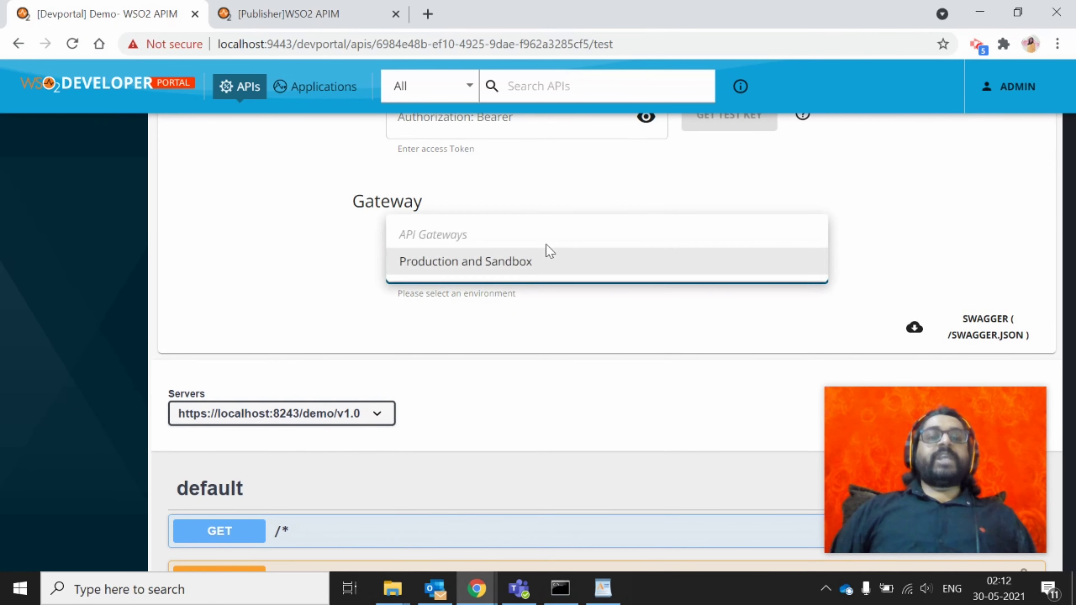
left_click(527, 296)
scroll(528, 295, "up", 5)
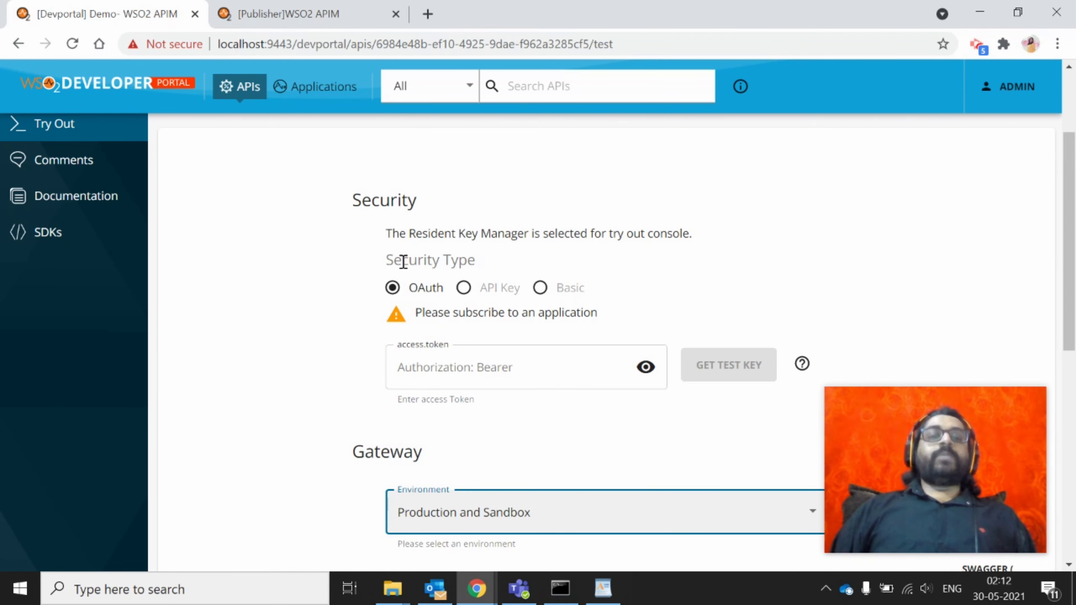
left_click_drag(389, 259, 519, 278)
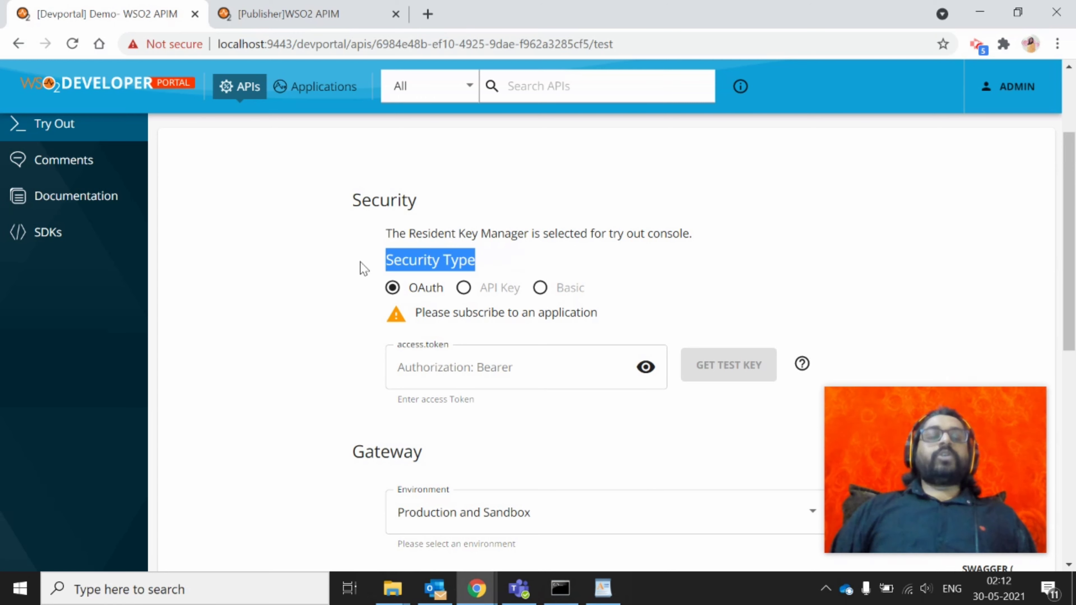
scroll(695, 335, "down", 3)
scroll(695, 335, "up", 2)
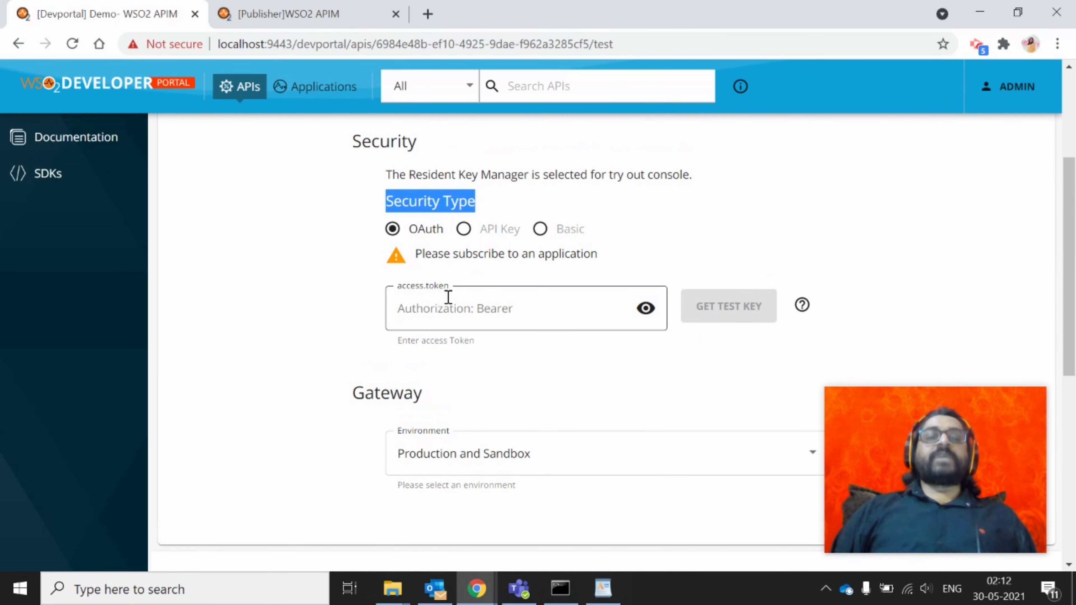
scroll(608, 261, "up", 3)
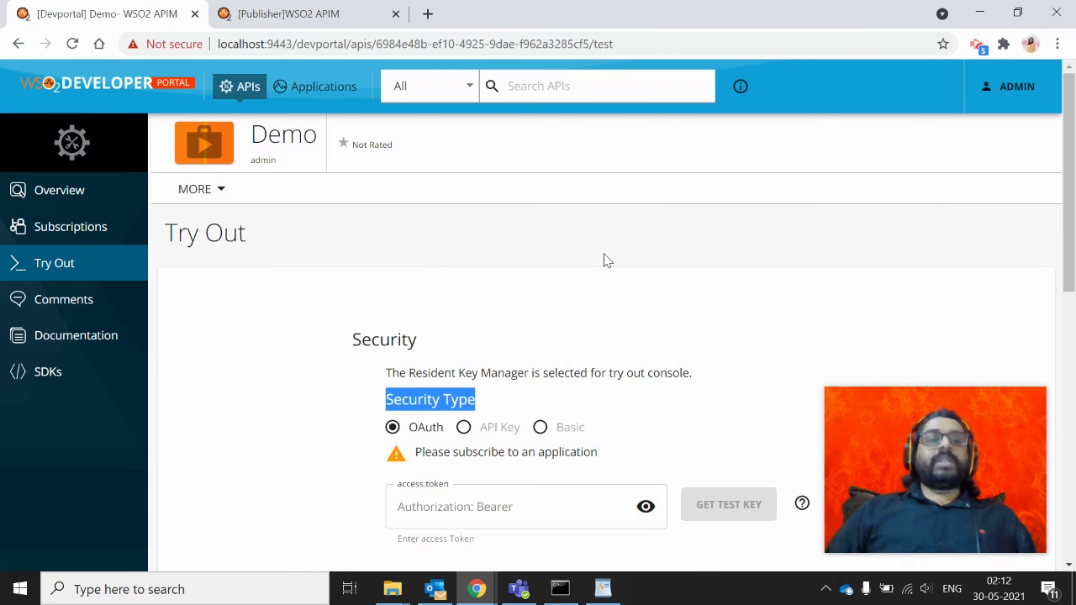
left_click(67, 301)
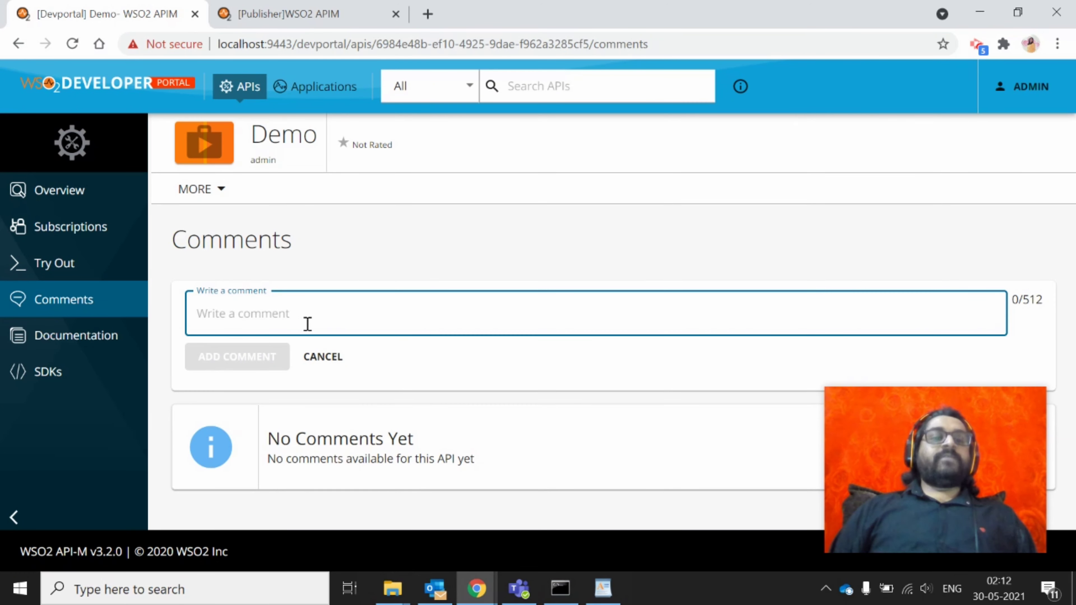
Post a 'Test' comment on the Demo API, then view its Documentation and SDKs pages
type("Test")
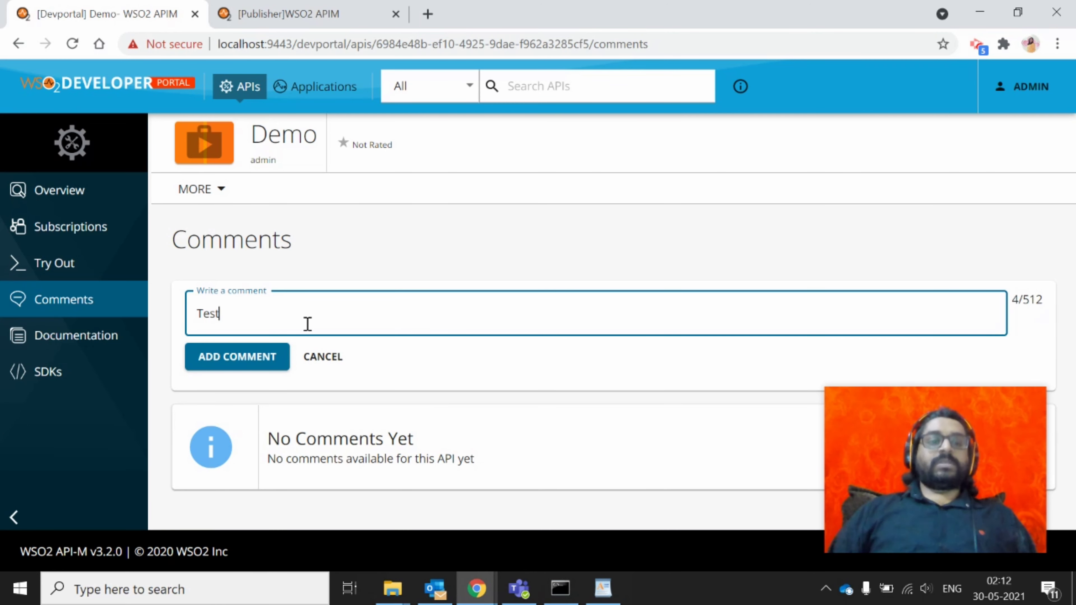
left_click(252, 360)
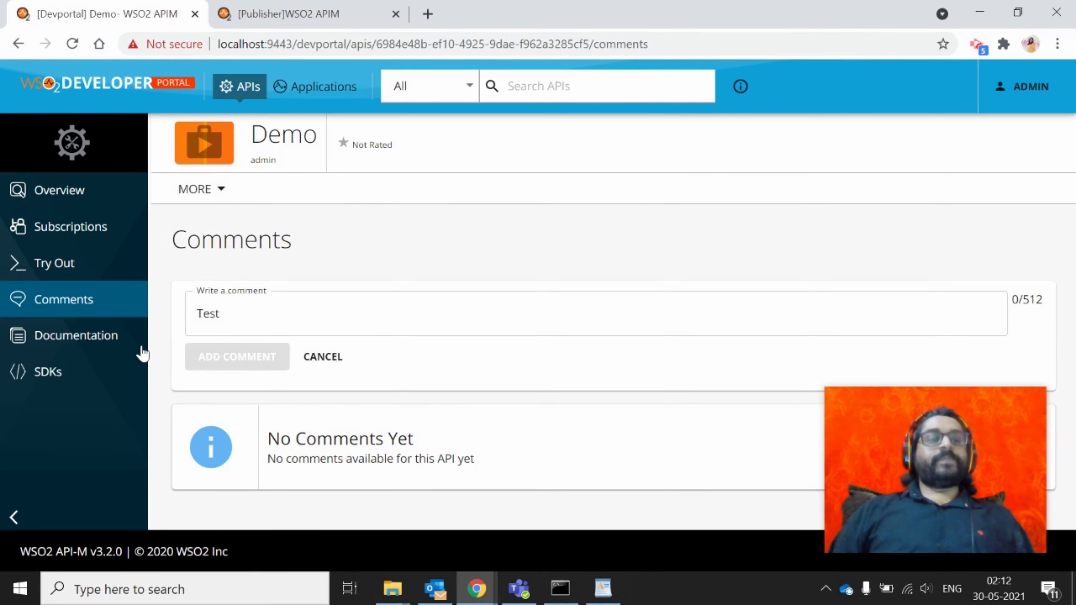
left_click(87, 350)
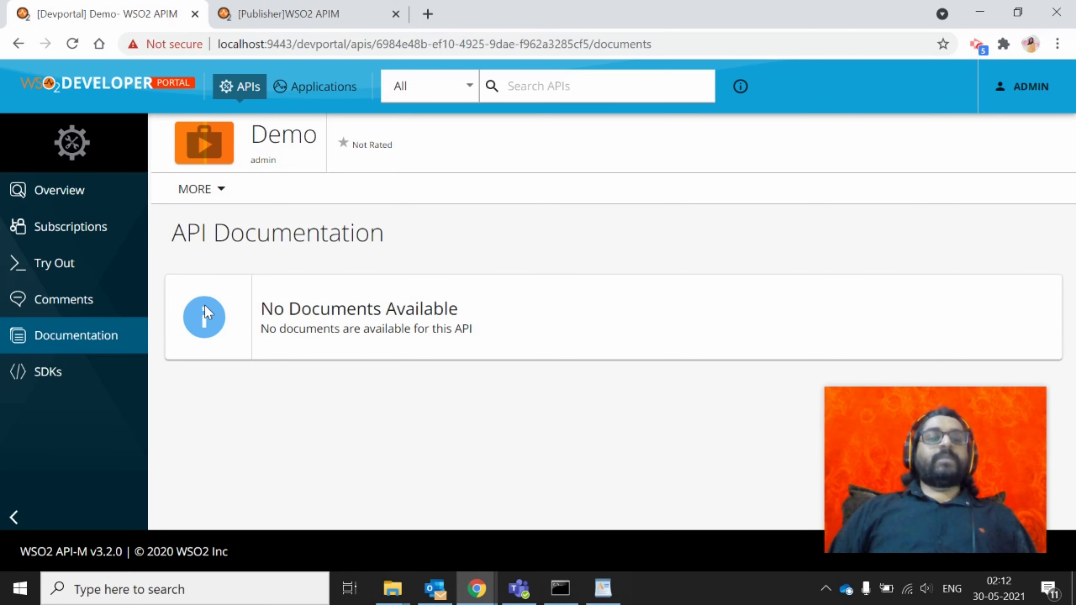
left_click(81, 370)
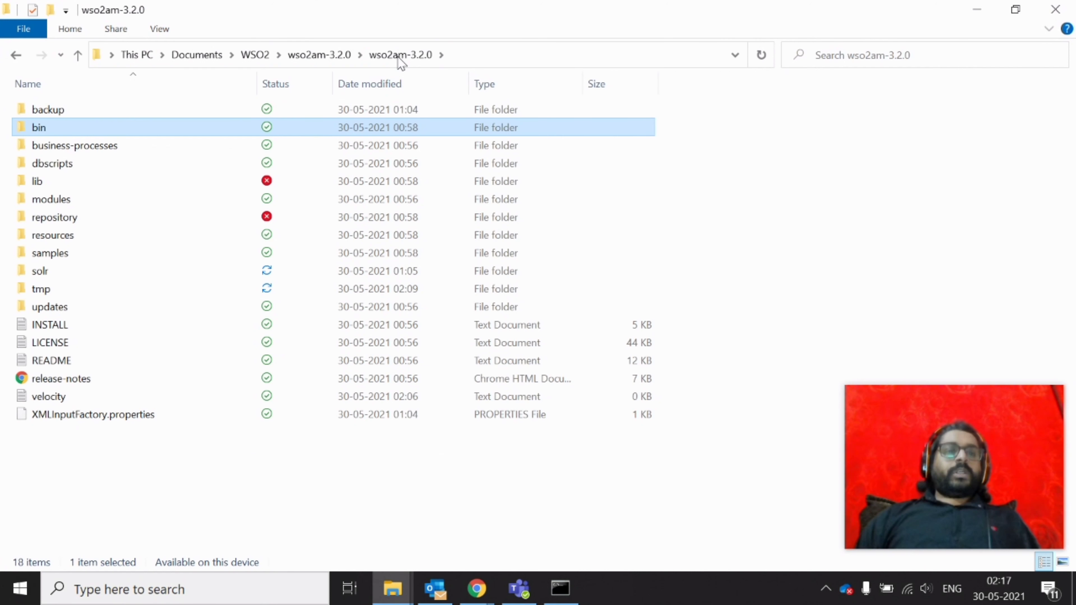
Go from the wso2am-3.2.0 installation folder into repository, then conf
left_click(400, 59)
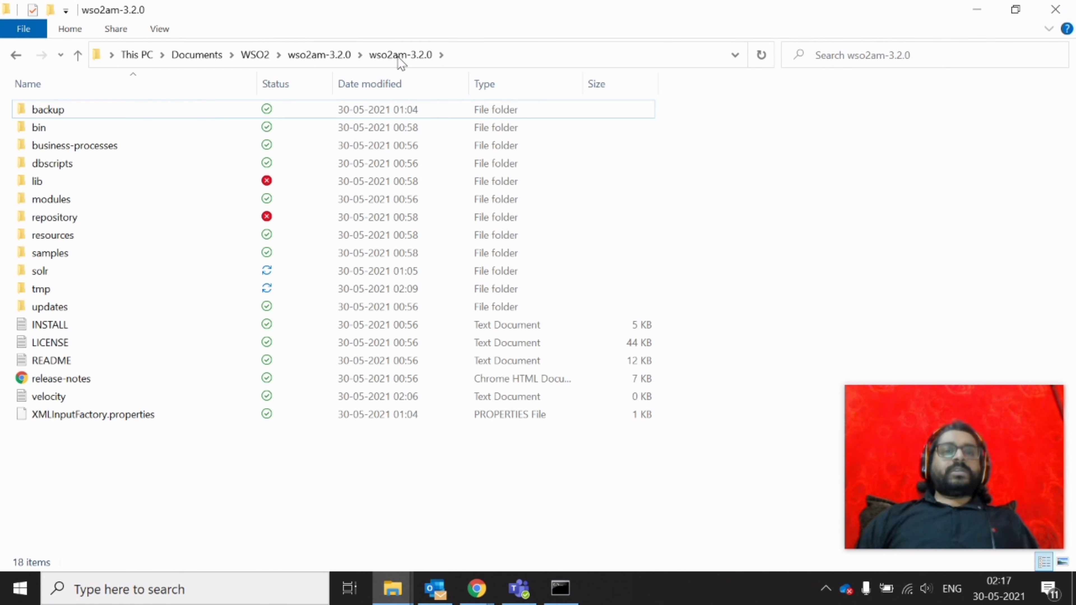
double_click(71, 222)
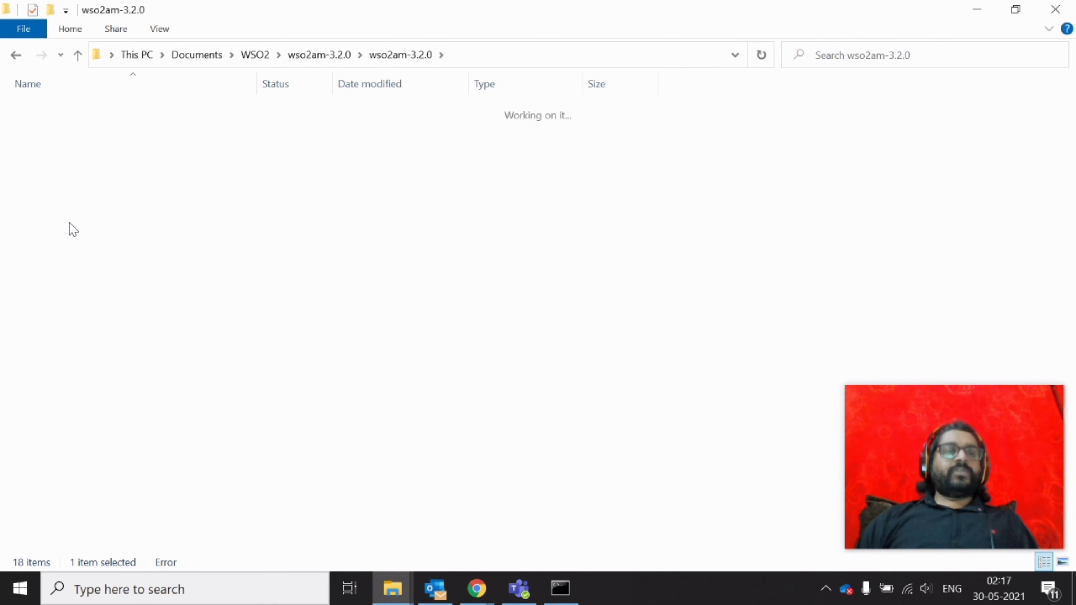
double_click(75, 124)
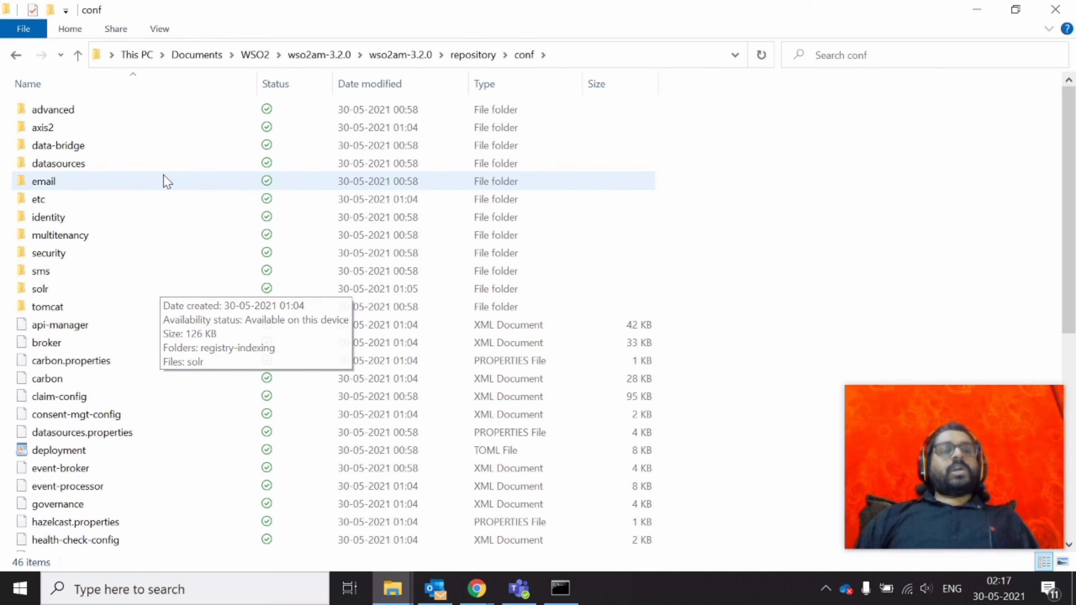
Locate deployment.toml in the conf folder and open it in WordPad
scroll(153, 527, "down", 4)
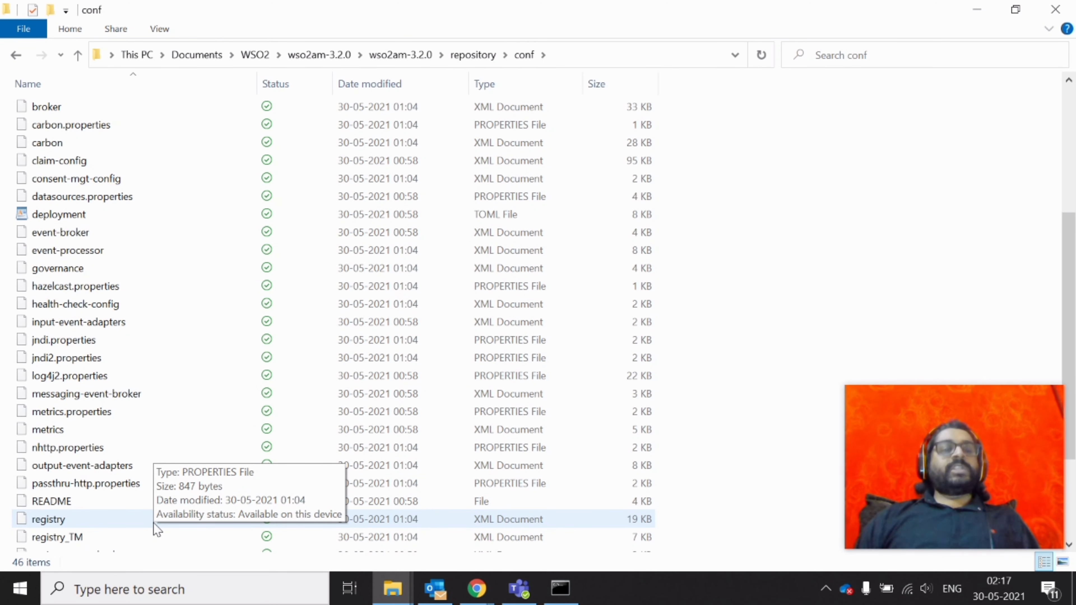
scroll(230, 279, "up", 2)
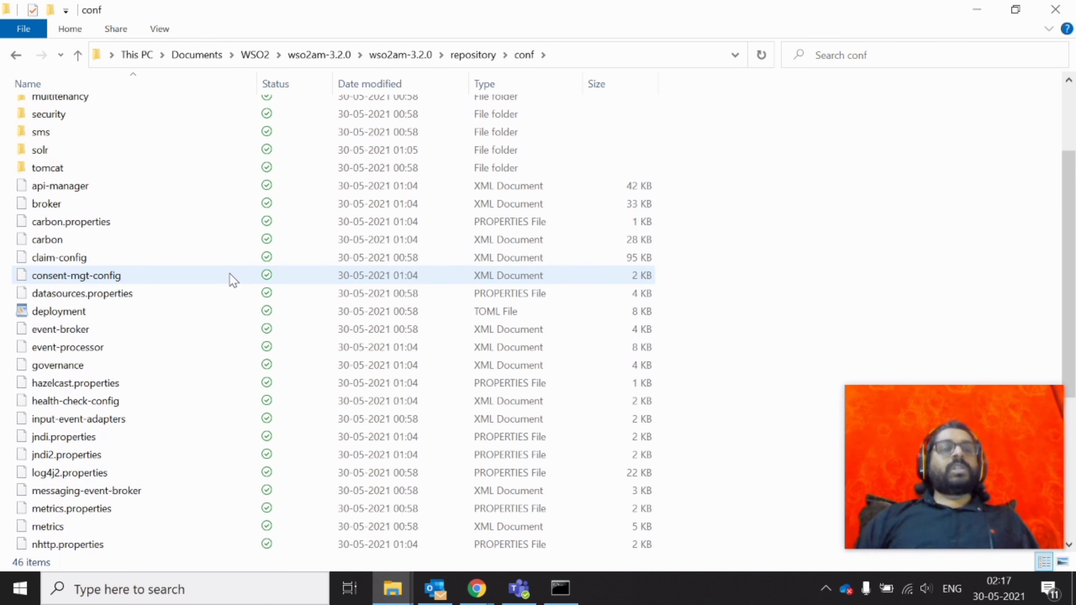
scroll(230, 280, "down", 3)
scroll(232, 281, "up", 4)
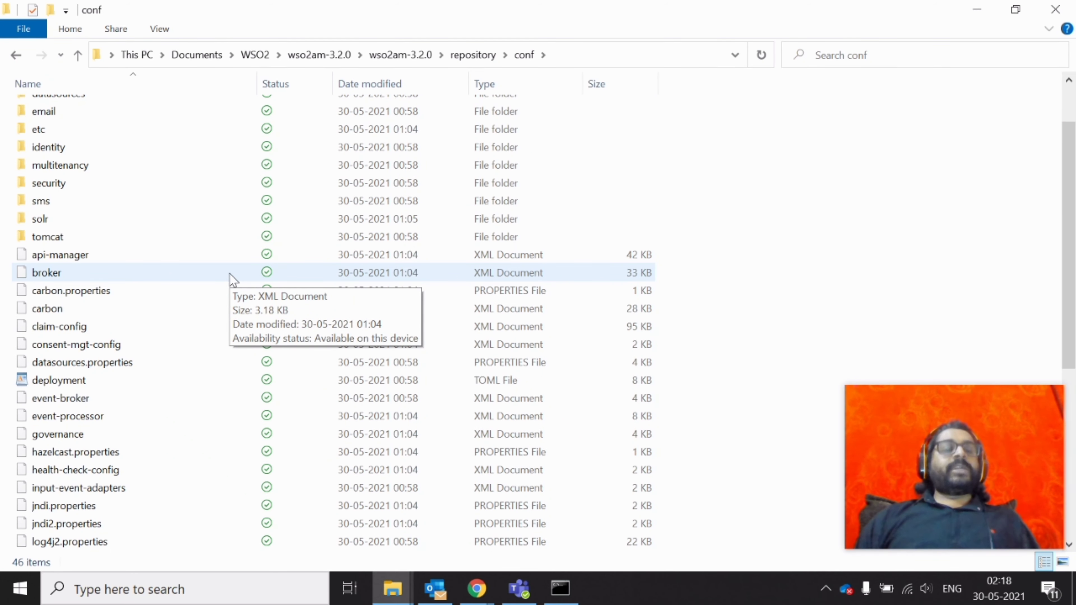
left_click(102, 386)
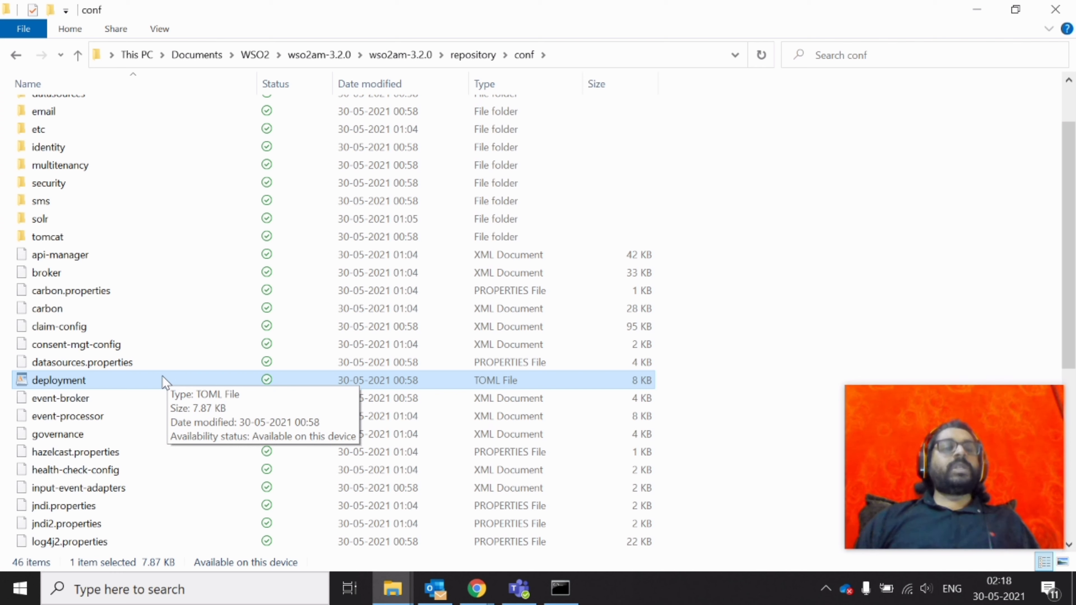
scroll(240, 303, "down", 4)
scroll(240, 303, "down", 2)
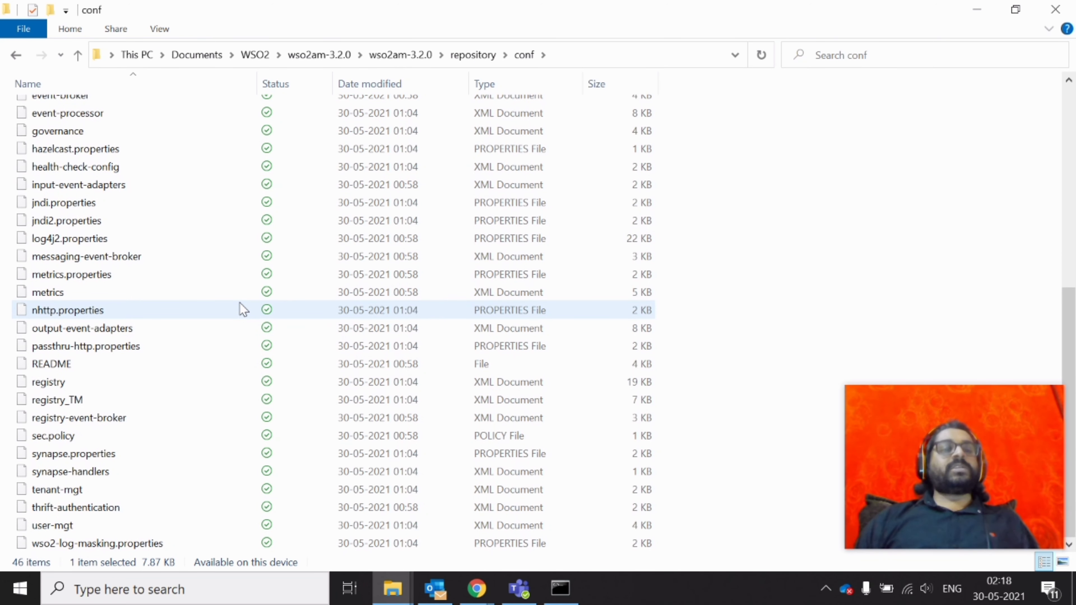
scroll(239, 303, "up", 2)
scroll(240, 303, "up", 3)
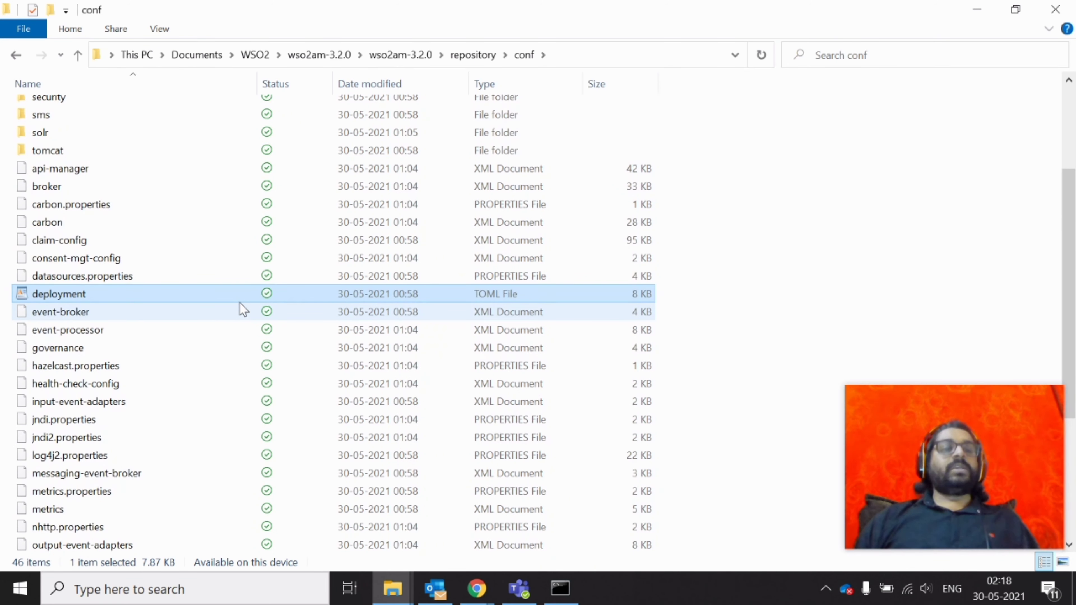
double_click(90, 297)
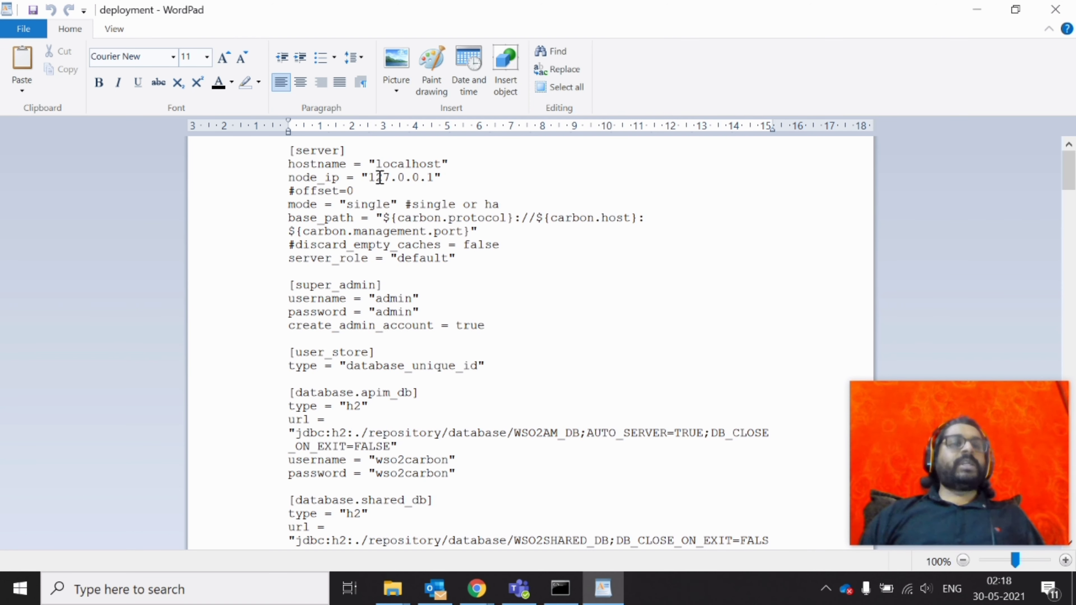
Review the [server] block: highlight server, localhost and node_ip, then place the cursor after #offset=0
double_click(316, 150)
left_click(358, 148)
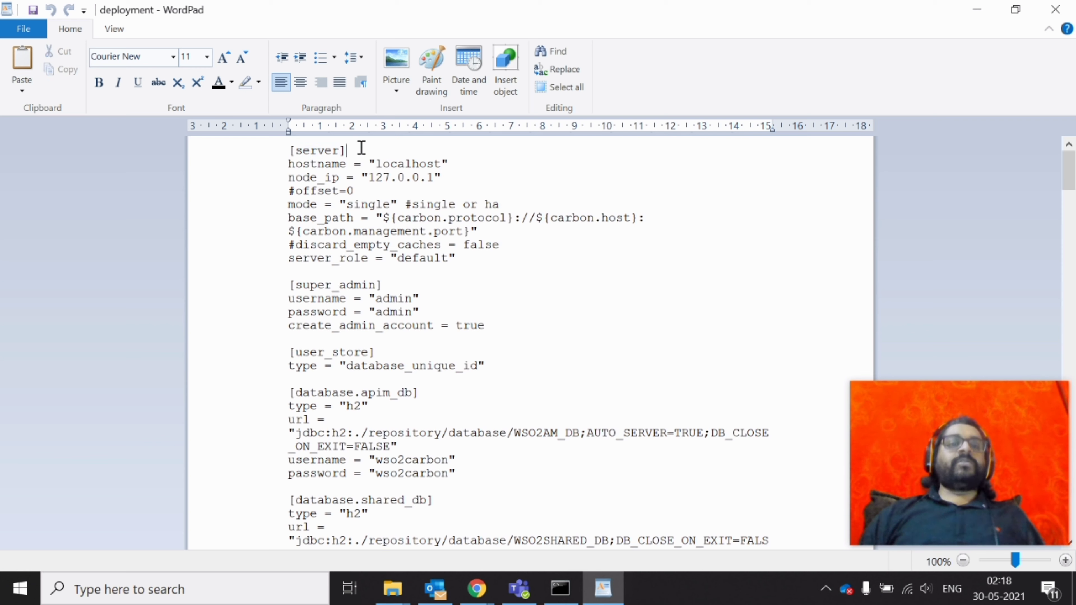
double_click(386, 165)
double_click(301, 178)
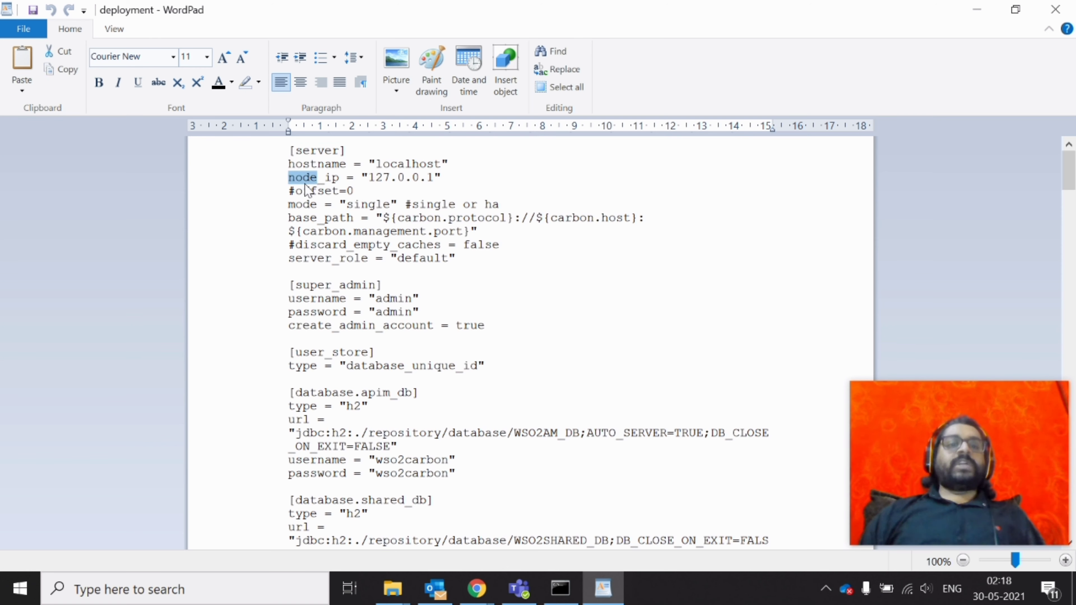
left_click(315, 178)
left_click(367, 194)
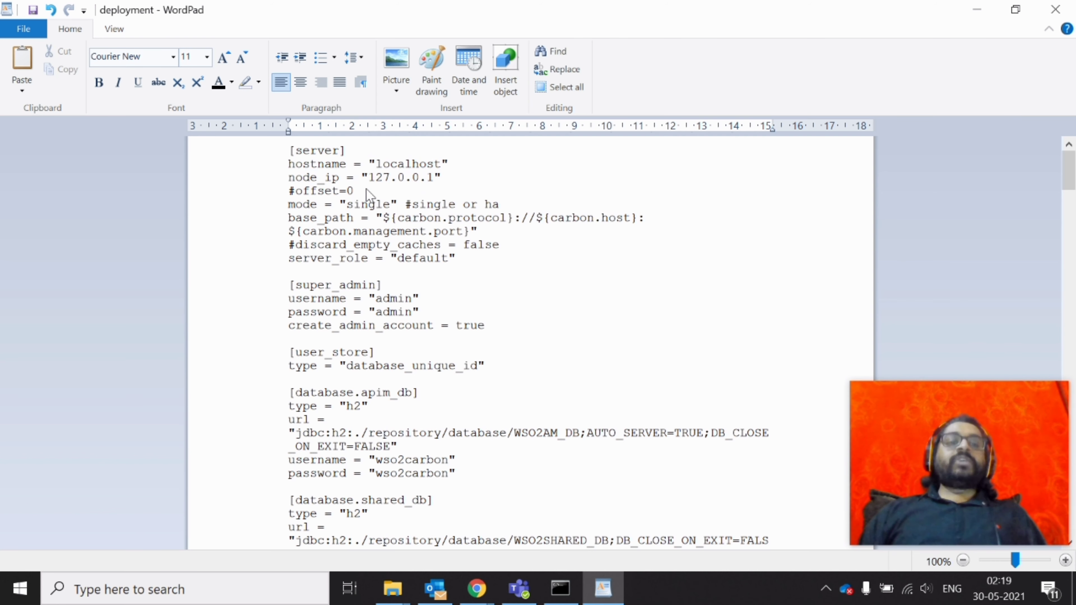
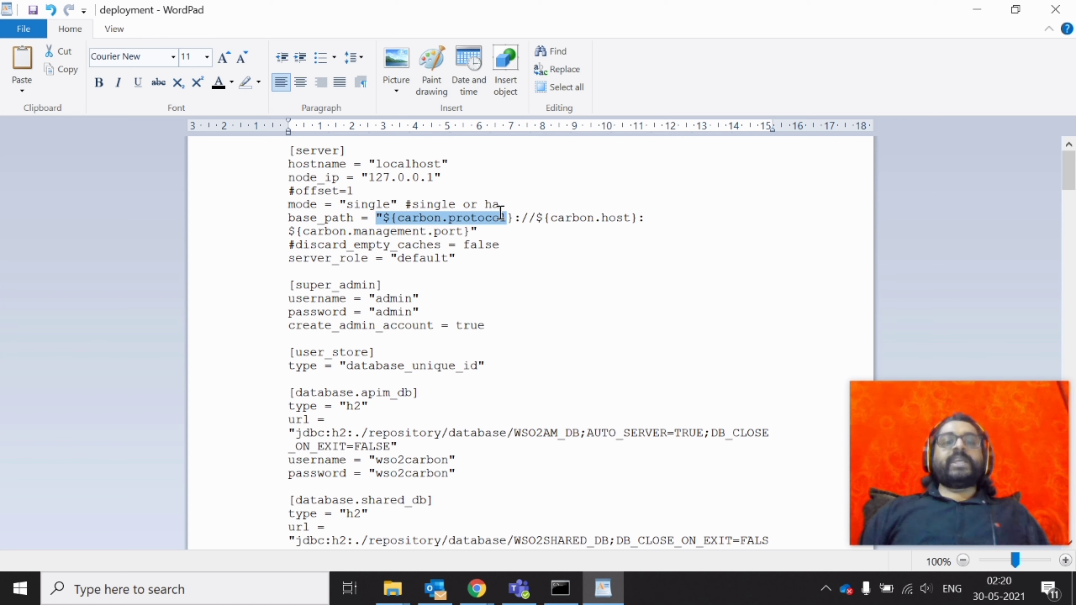
Review the base_path host and protocol parts and the hostname value localhost
left_click(540, 219)
left_click_drag(507, 220, 644, 215)
left_click(512, 219)
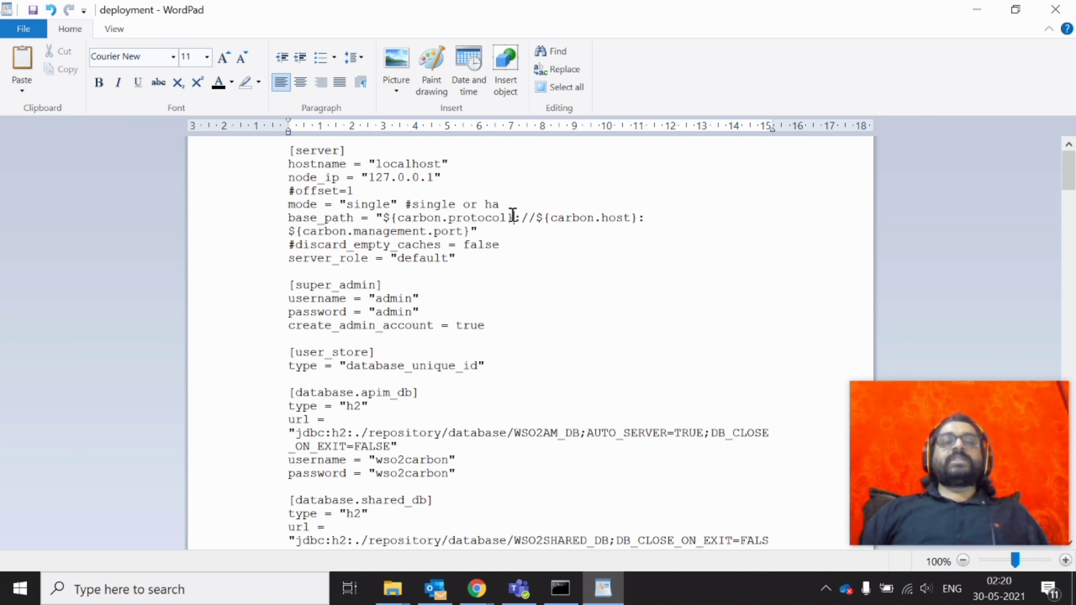
left_click_drag(550, 219, 393, 219)
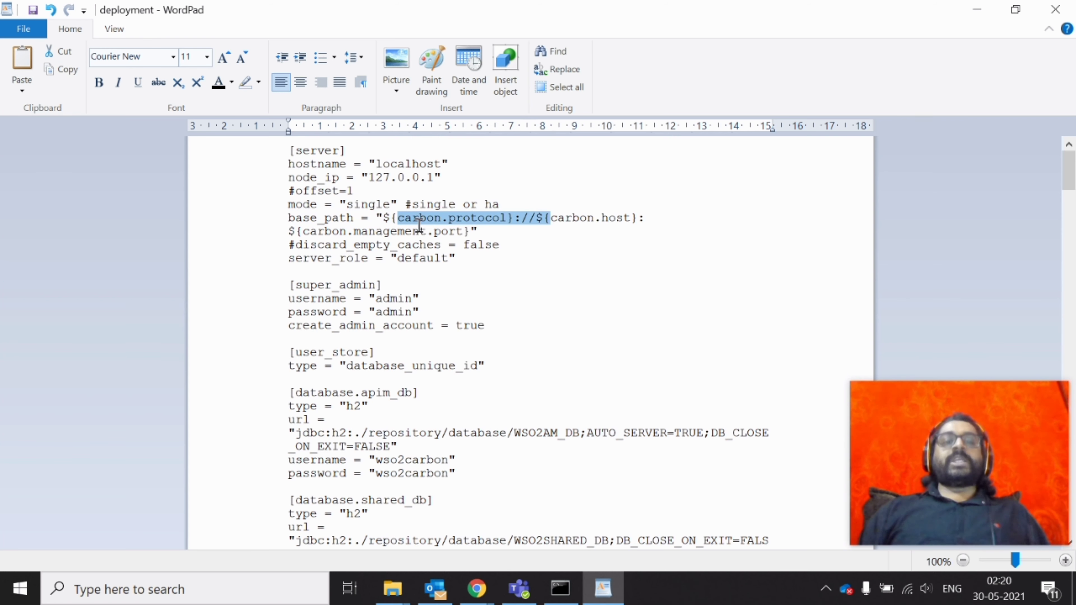
left_click(546, 219)
double_click(391, 165)
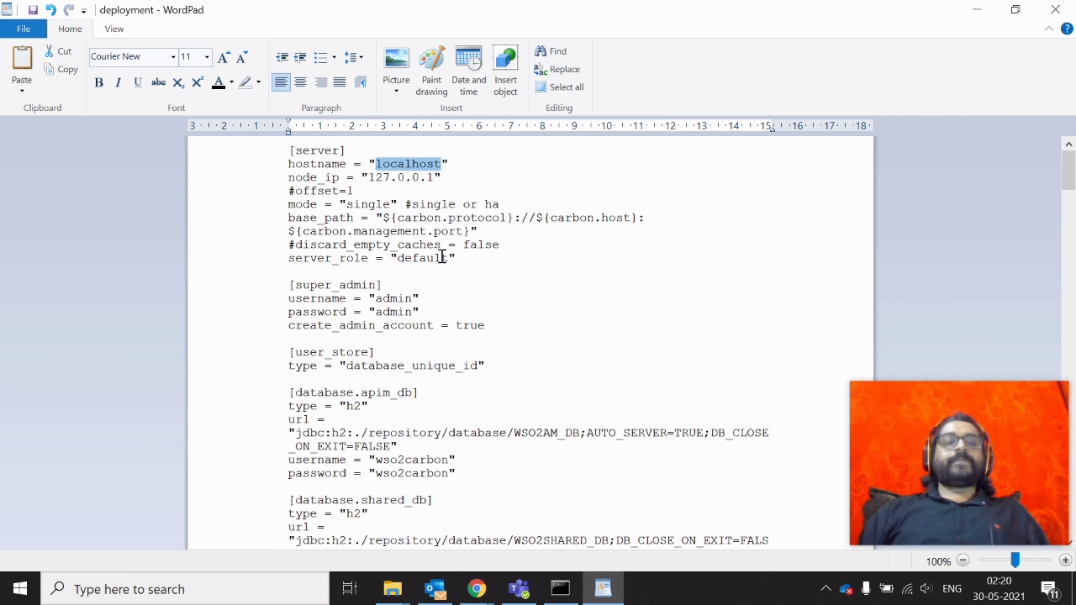
Highlight the server_role value default and the super_admin heading
double_click(329, 259)
double_click(436, 257)
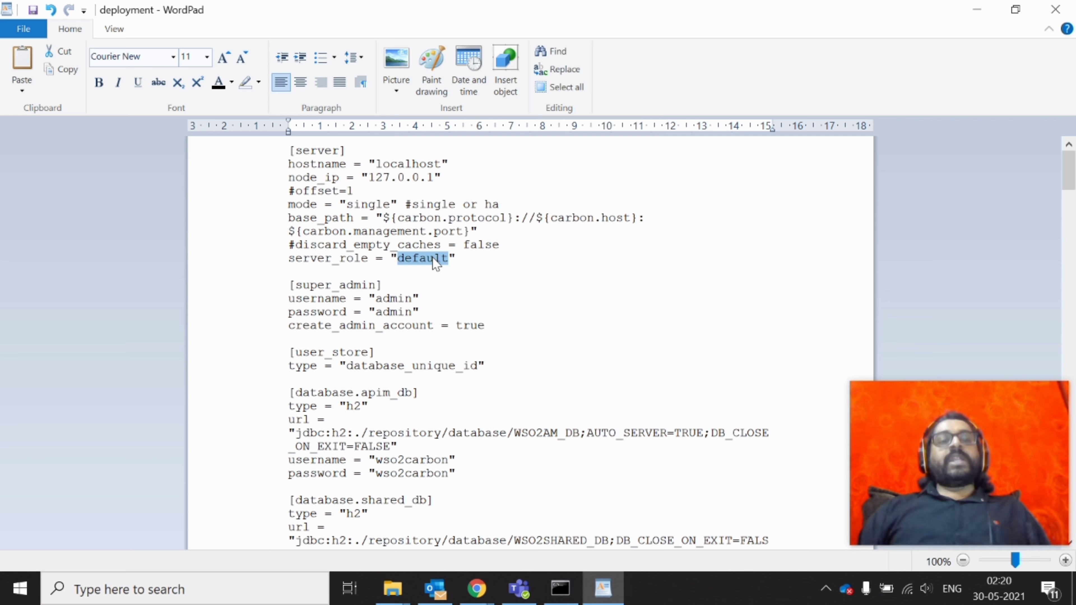
double_click(339, 286)
left_click(339, 288)
Check the admin username, password and create_admin_account lines, briefly appending '_admin' then removing it
left_click(448, 296)
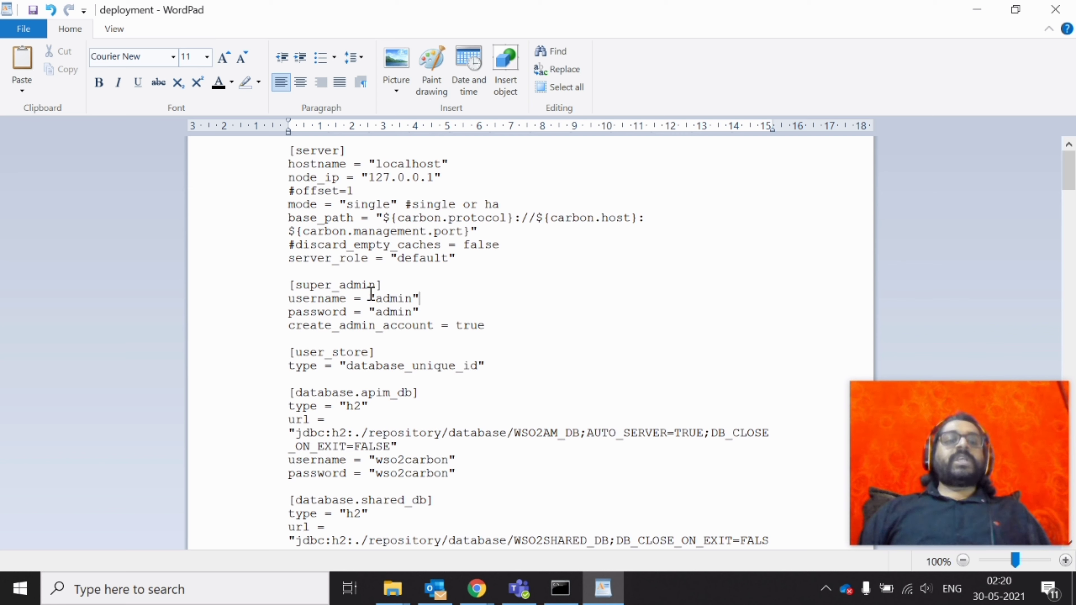
double_click(387, 299)
double_click(389, 312)
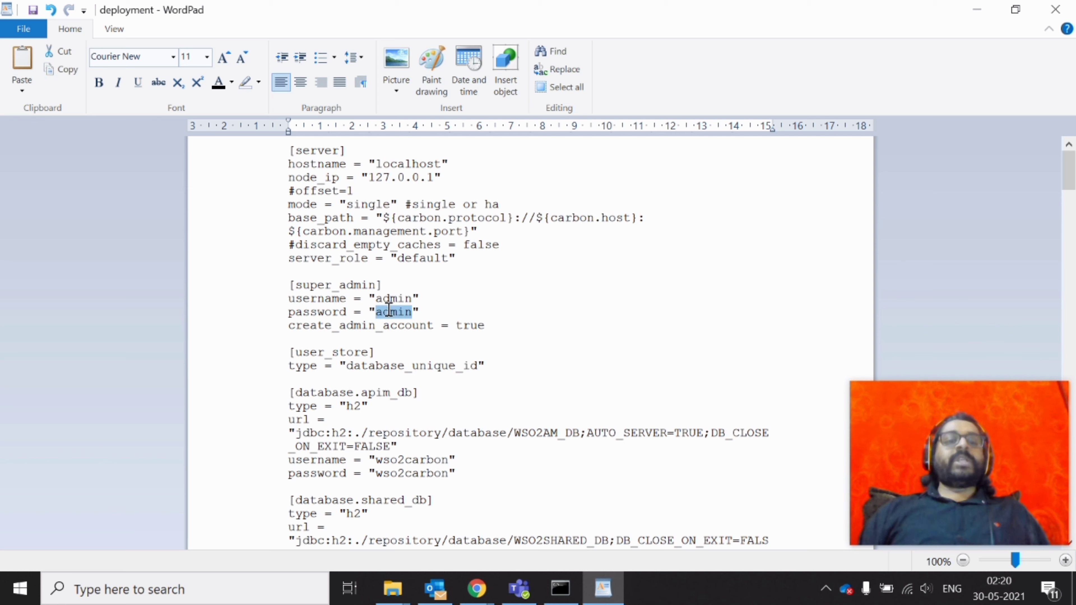
left_click(283, 332)
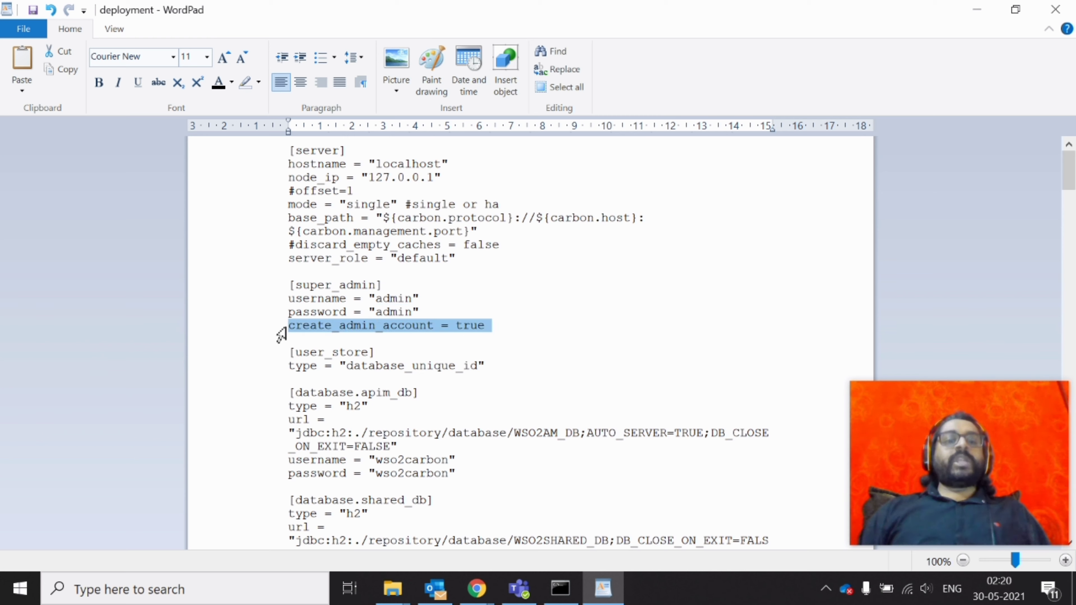
left_click(504, 328)
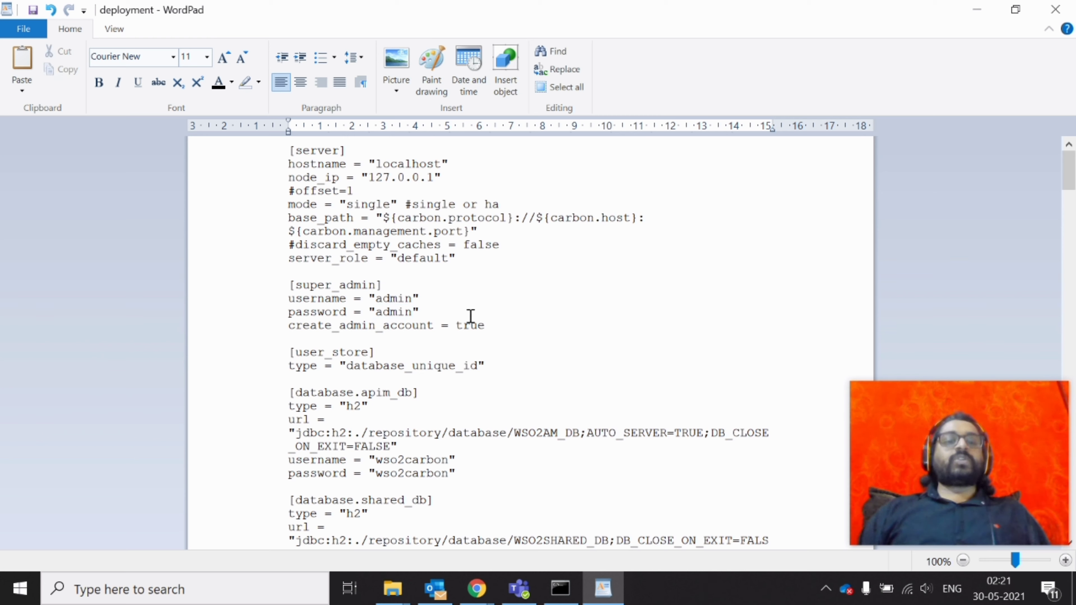
left_click(413, 299)
type("_admin")
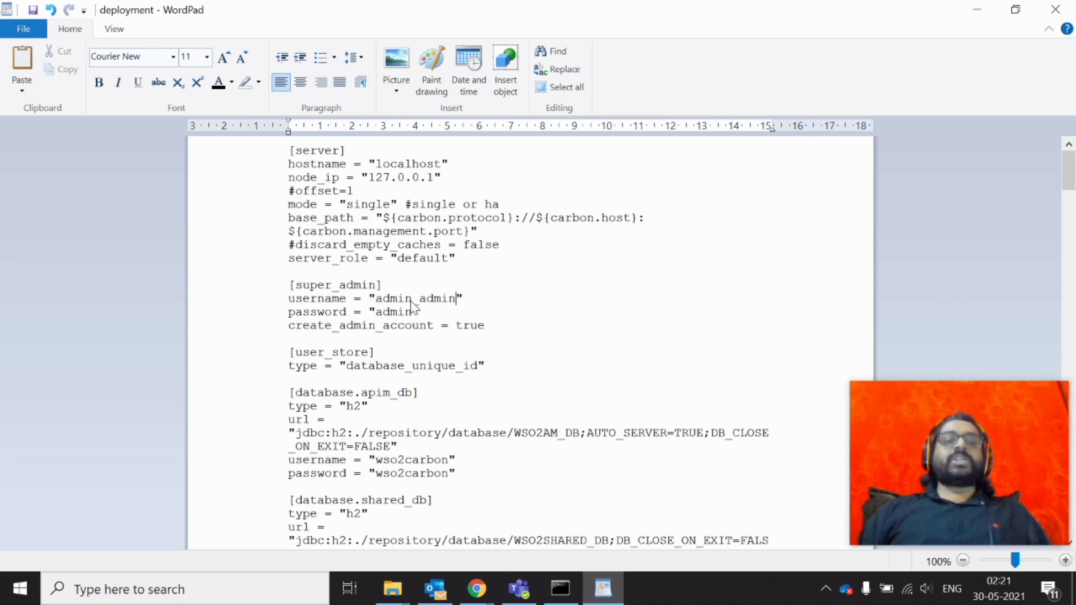
key("BackSpace")
key("BackSpace")
key("BackSpace")
key("BackSpace")
key("BackSpace")
key("BackSpace")
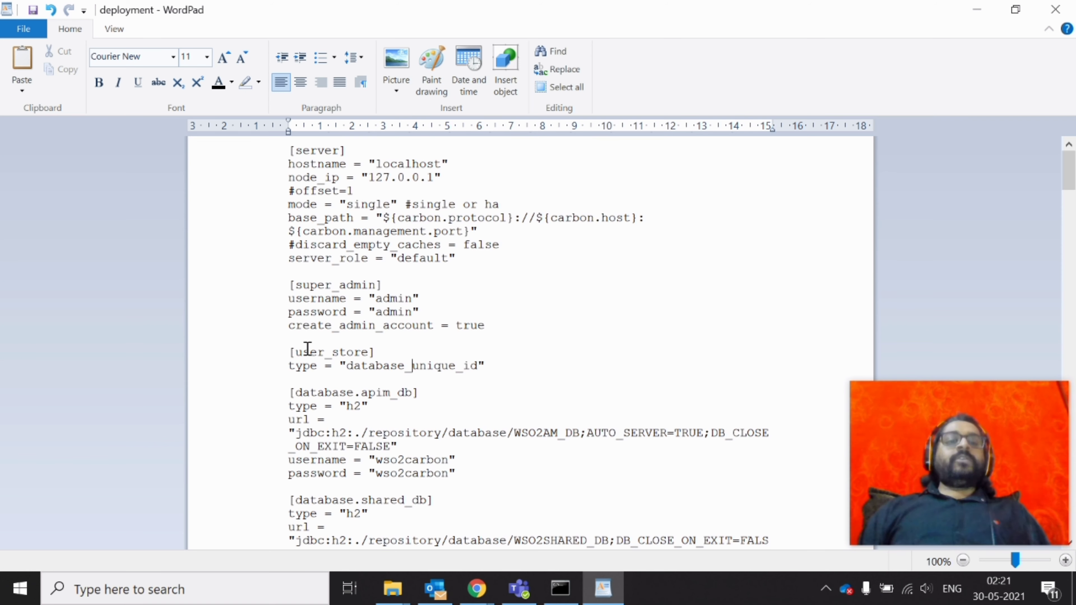
Review the user_store type value database_unique_id
left_click_drag(478, 365, 347, 366)
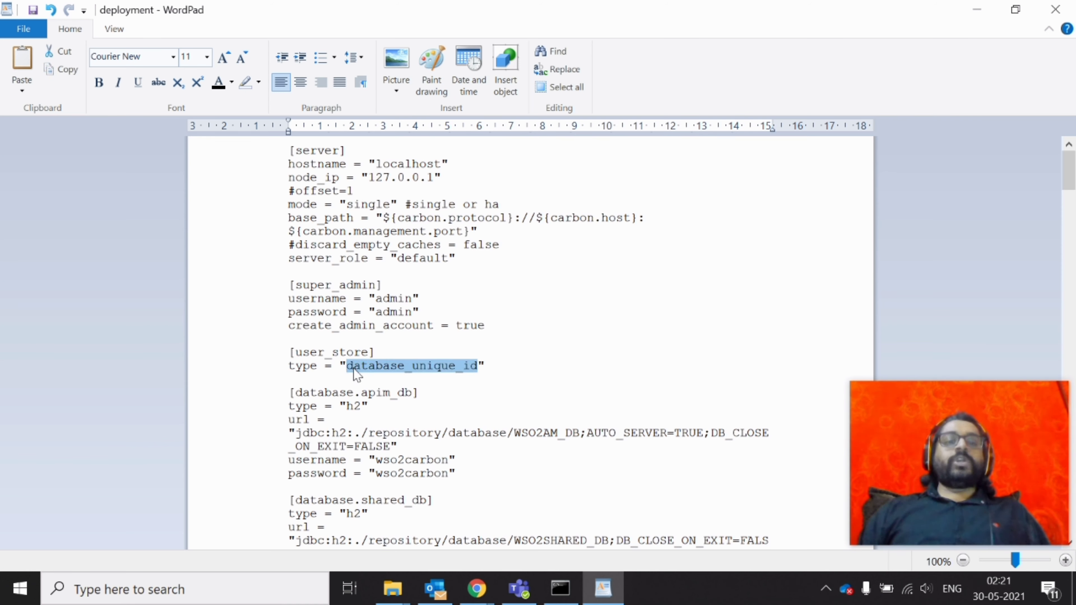
left_click(390, 367)
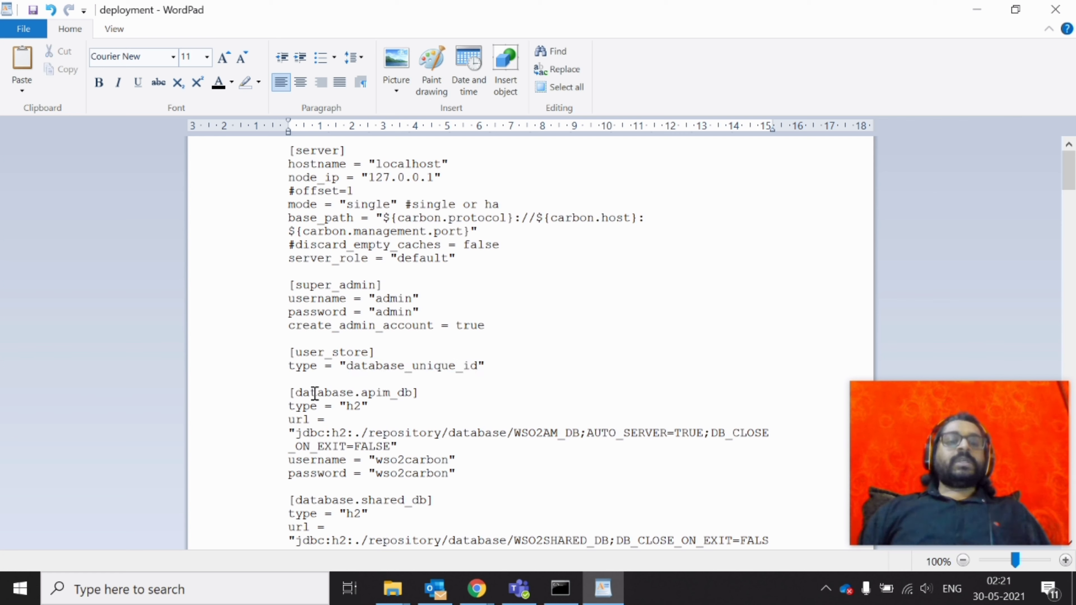
double_click(371, 367)
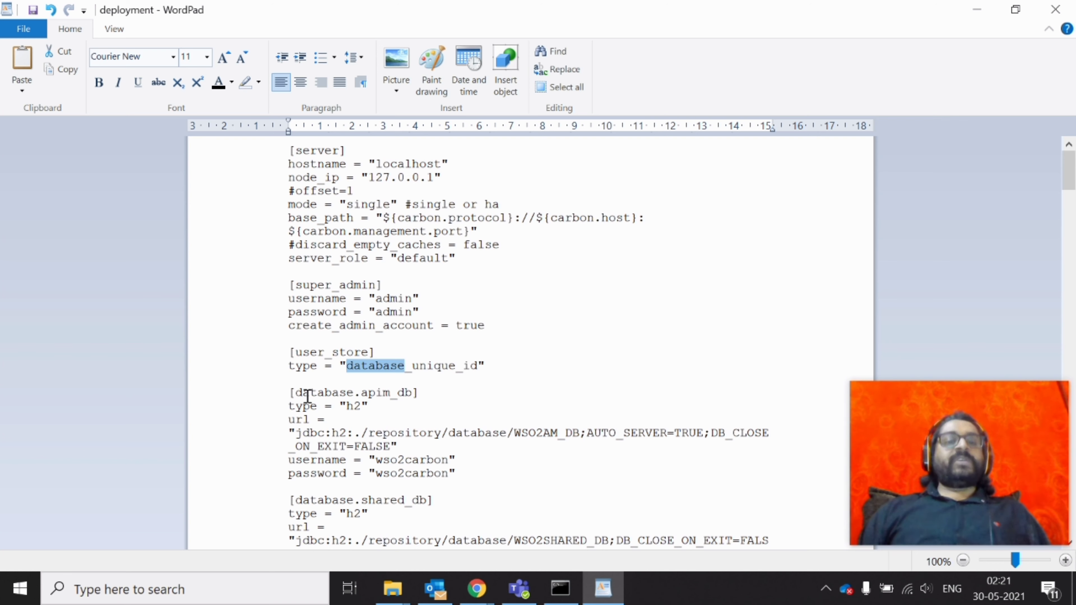
Review the database.apim_db and shared_db headings and their type keys
double_click(304, 406)
scroll(304, 406, "down", 2)
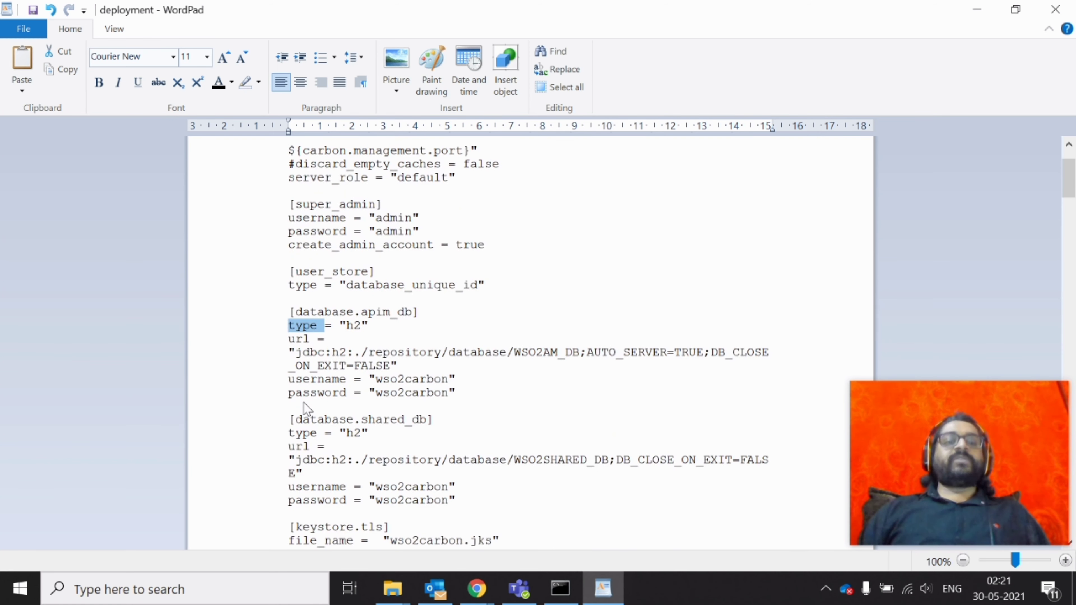
left_click(382, 316)
double_click(382, 313)
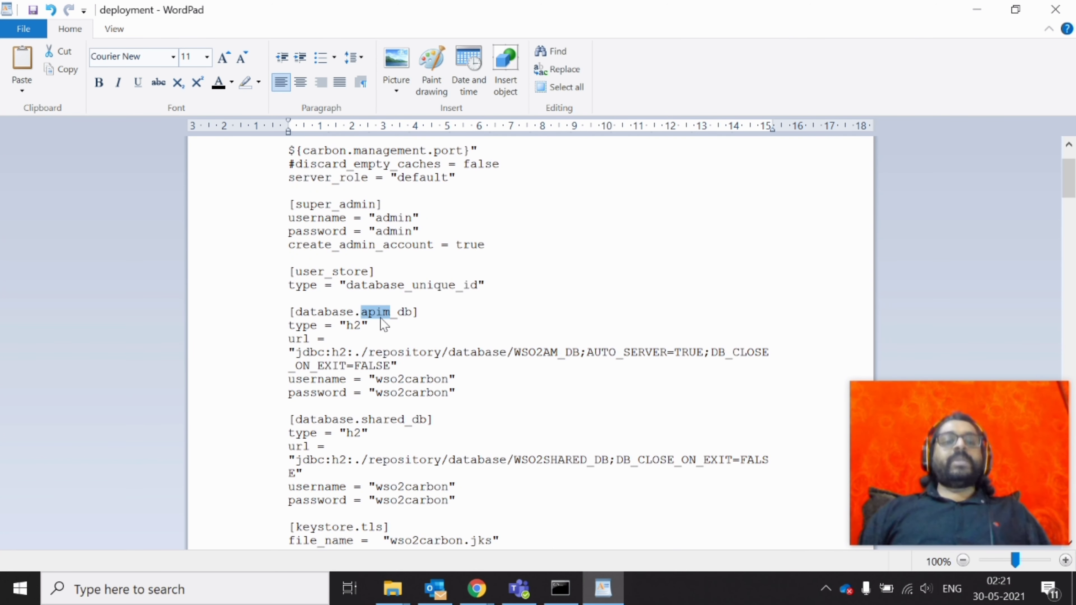
double_click(381, 420)
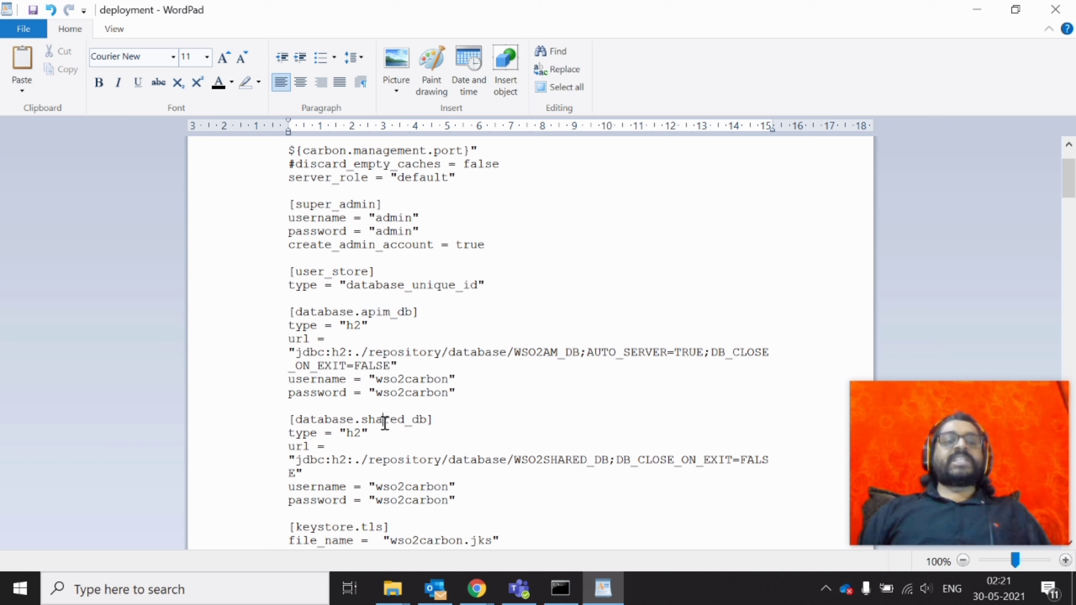
double_click(405, 312)
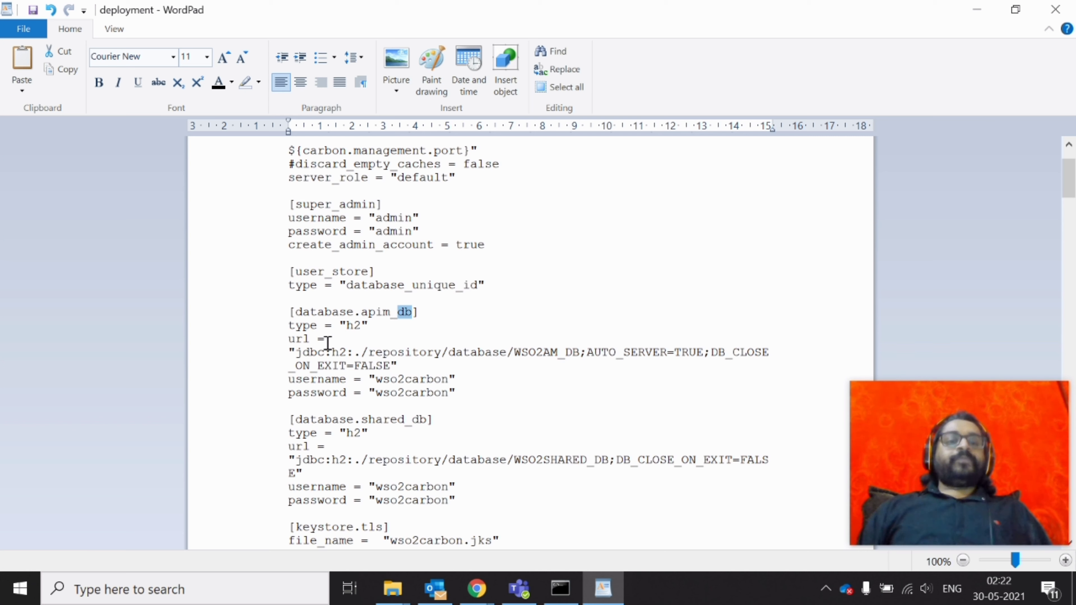
left_click(309, 330)
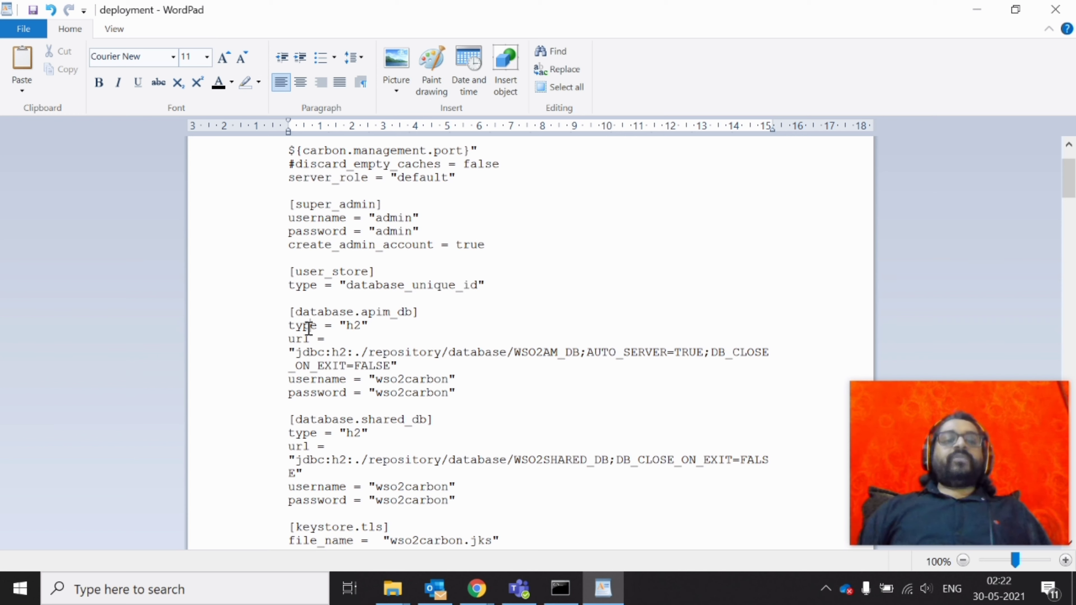
Try replacing the apim_db type h2 with mysql, then restore it to h2
double_click(350, 327)
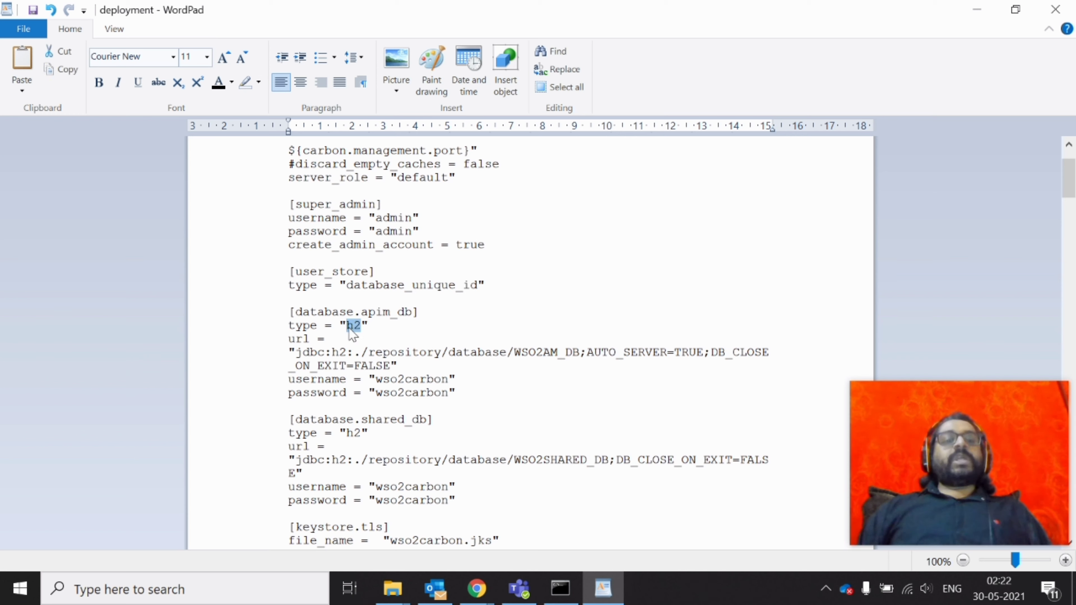
left_click(350, 327)
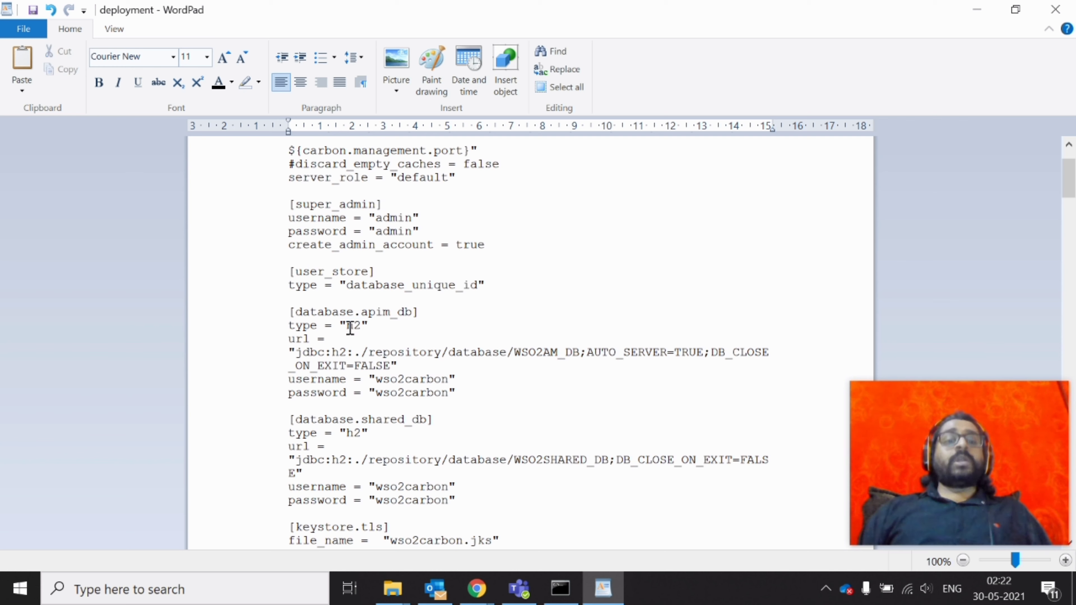
double_click(360, 326)
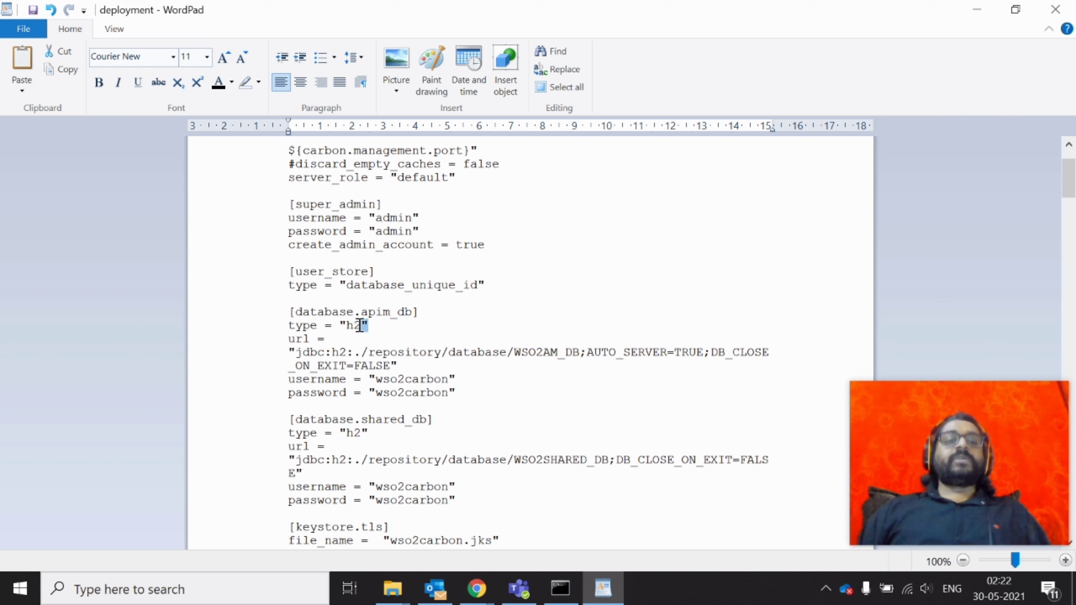
double_click(352, 327)
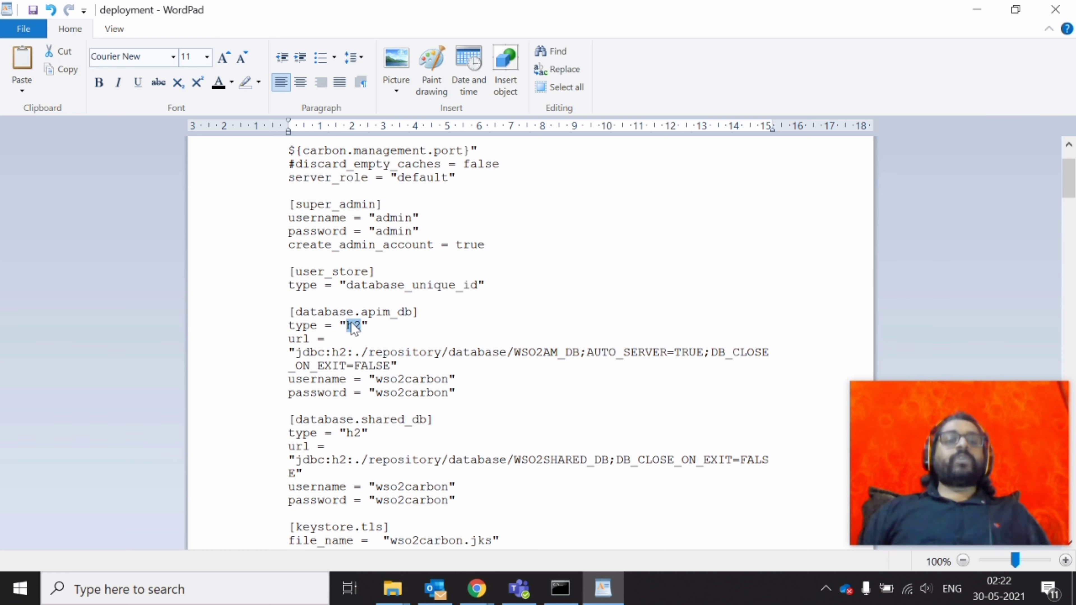
type("mysql")
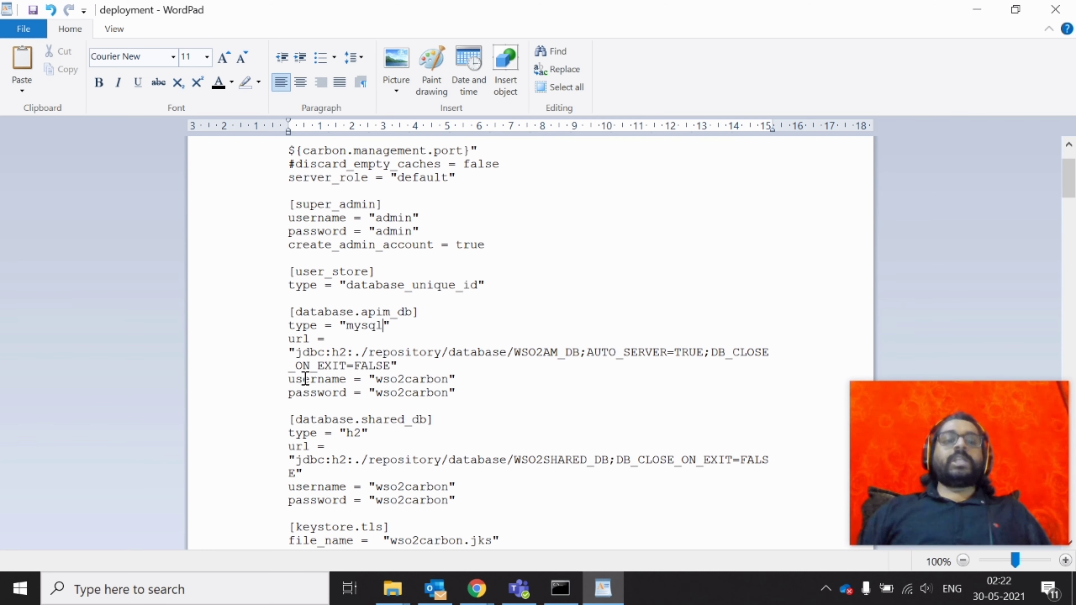
key("BackSpace")
key("BackSpace")
key("BackSpace")
key("BackSpace")
key("BackSpace")
type("h2")
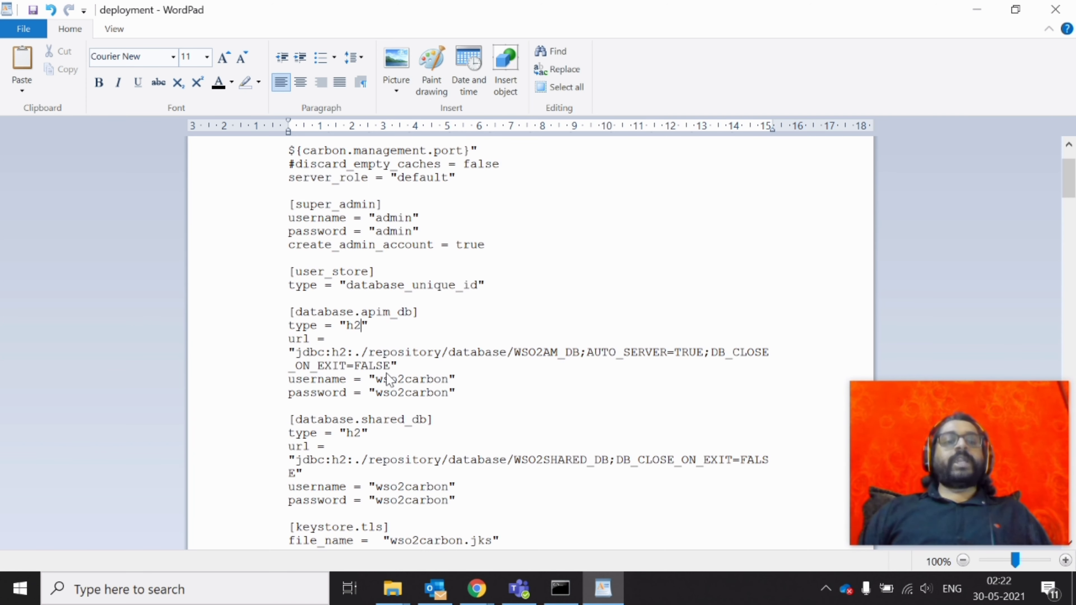
Review the shared_db section: its heading, type h2 and JDBC URL
scroll(423, 326, "down", 3)
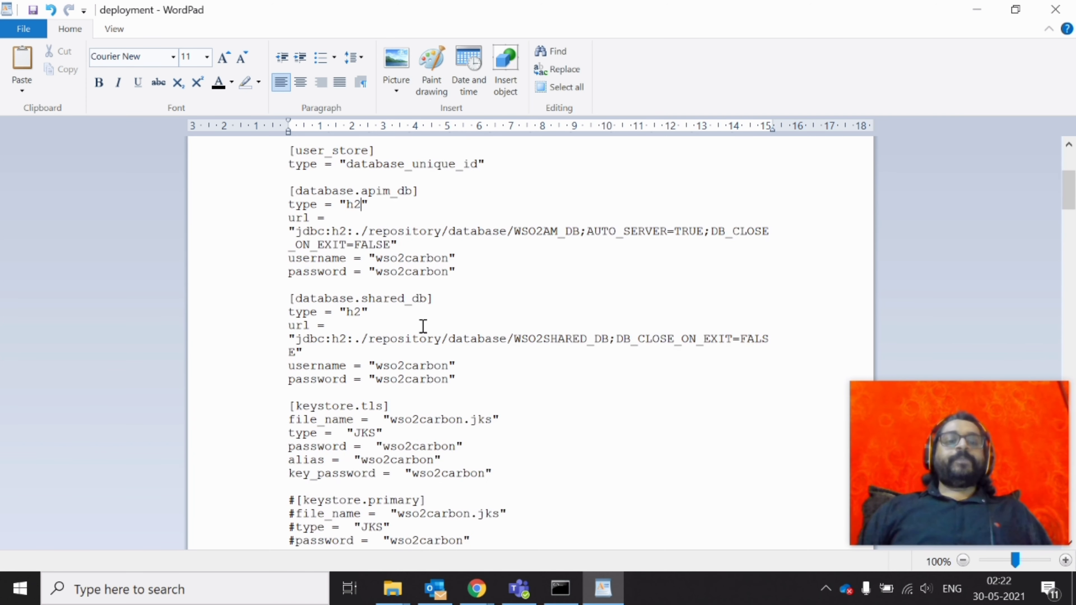
double_click(302, 299)
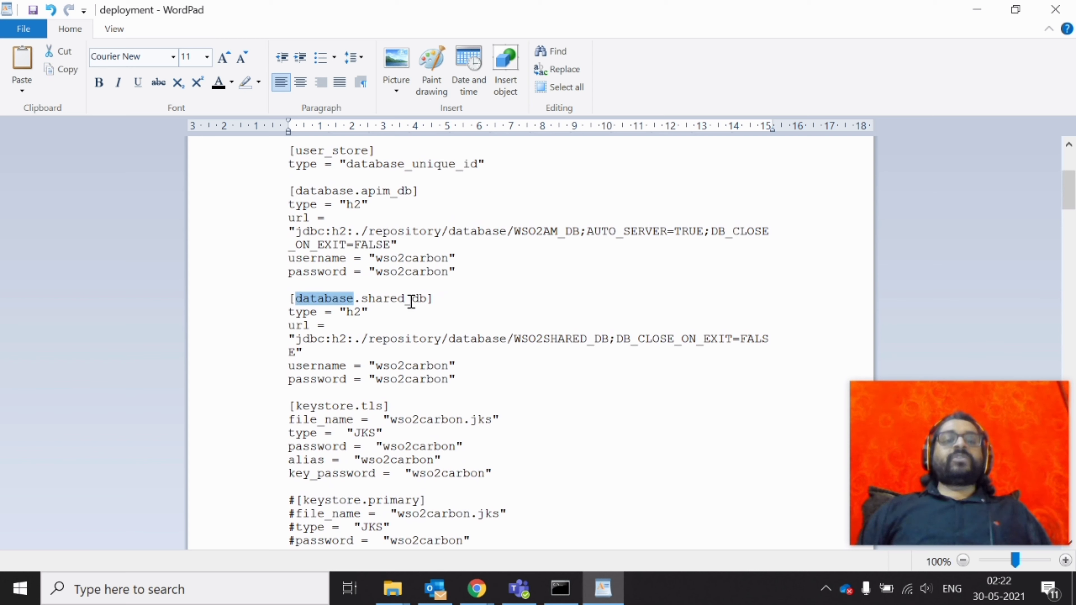
double_click(401, 298)
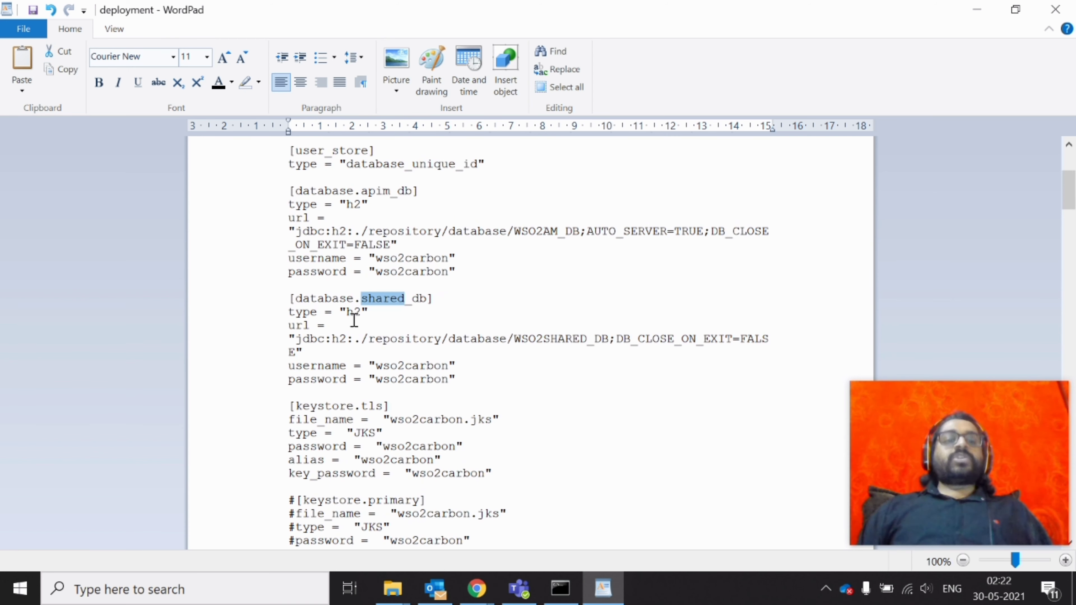
left_click_drag(362, 315, 351, 313)
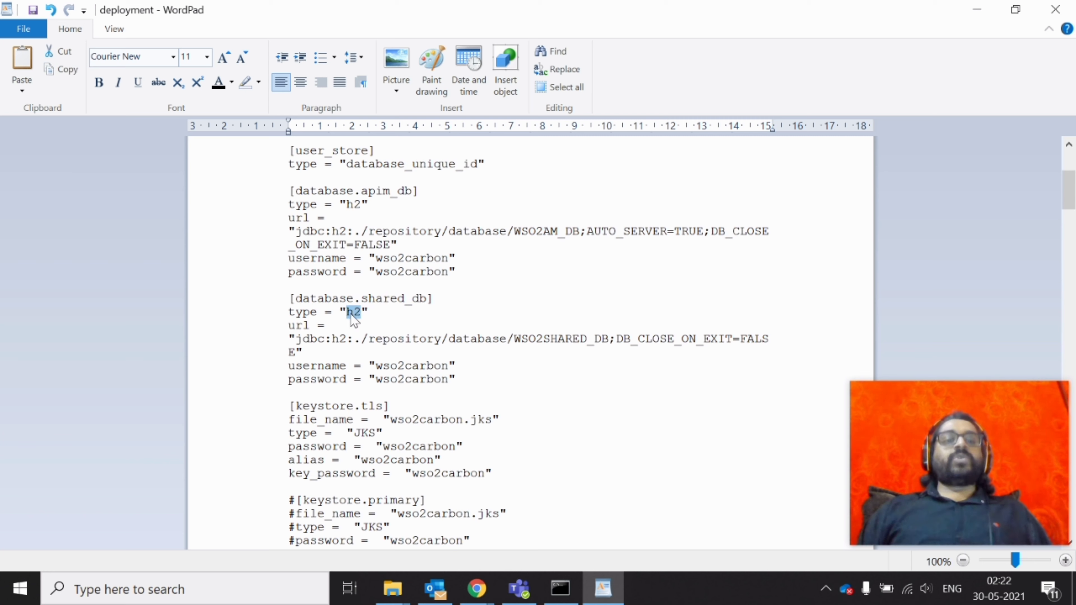
left_click_drag(296, 340, 300, 348)
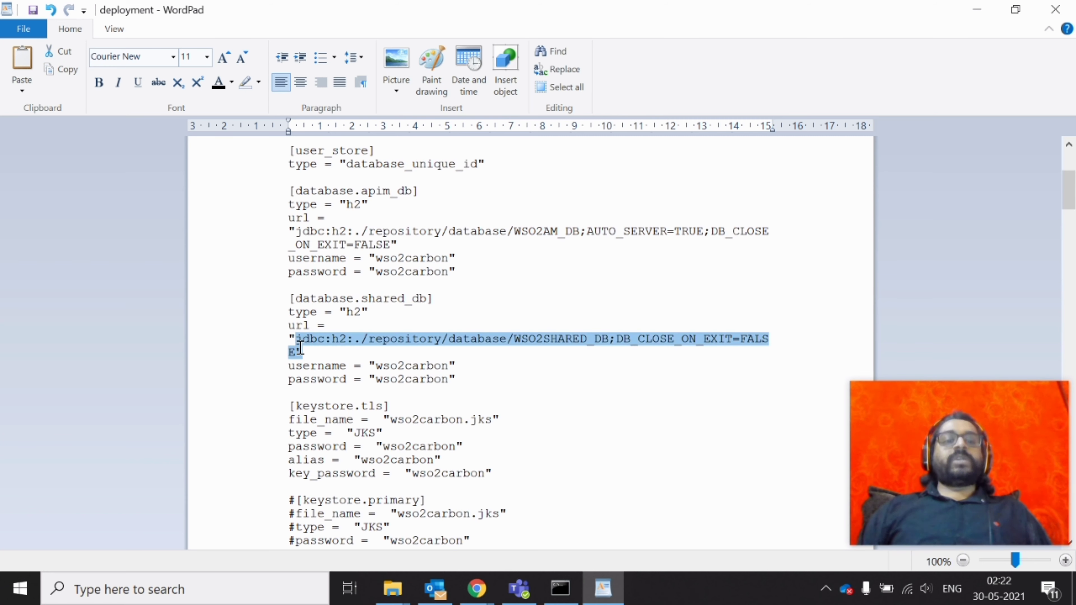
double_click(416, 299)
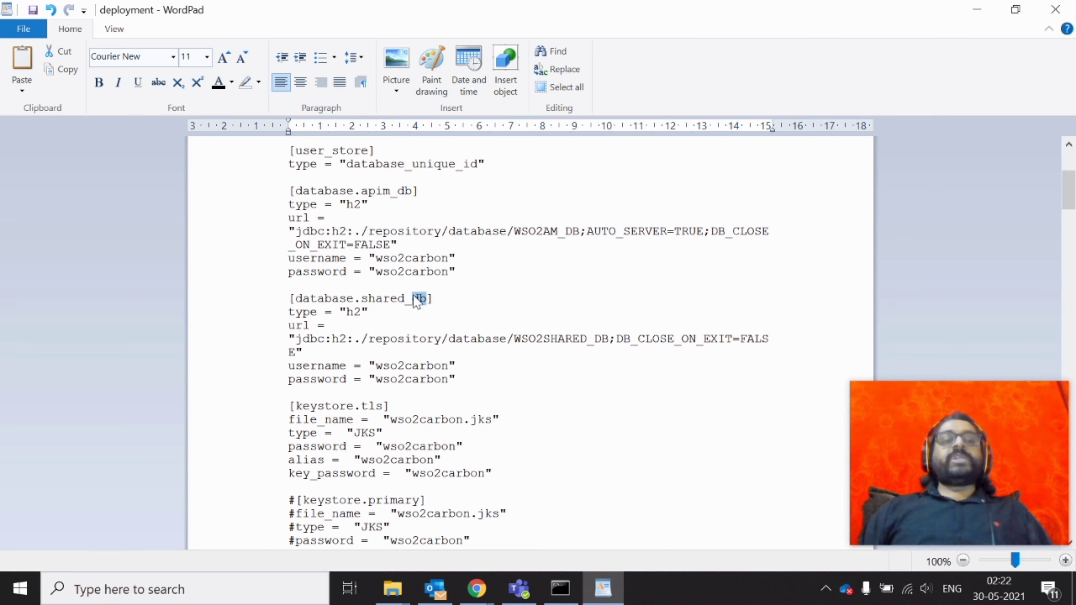
double_click(373, 298)
Review the keystore.tls settings (wso2carbon.jks) and the commented keystore.primary and keystore.internal blocks
scroll(435, 386, "down", 5)
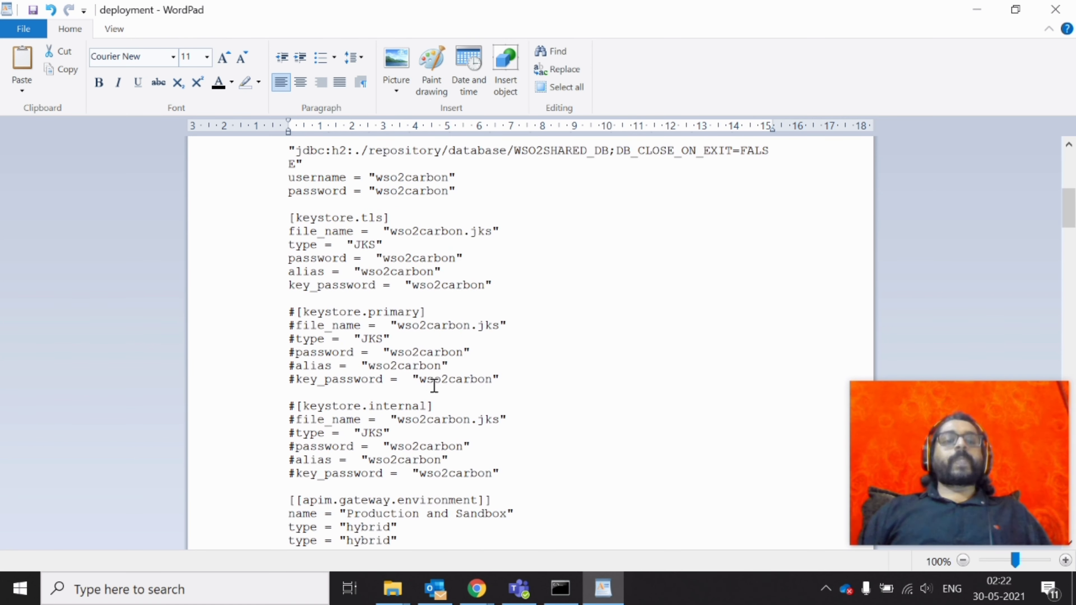
left_click(457, 245)
double_click(316, 208)
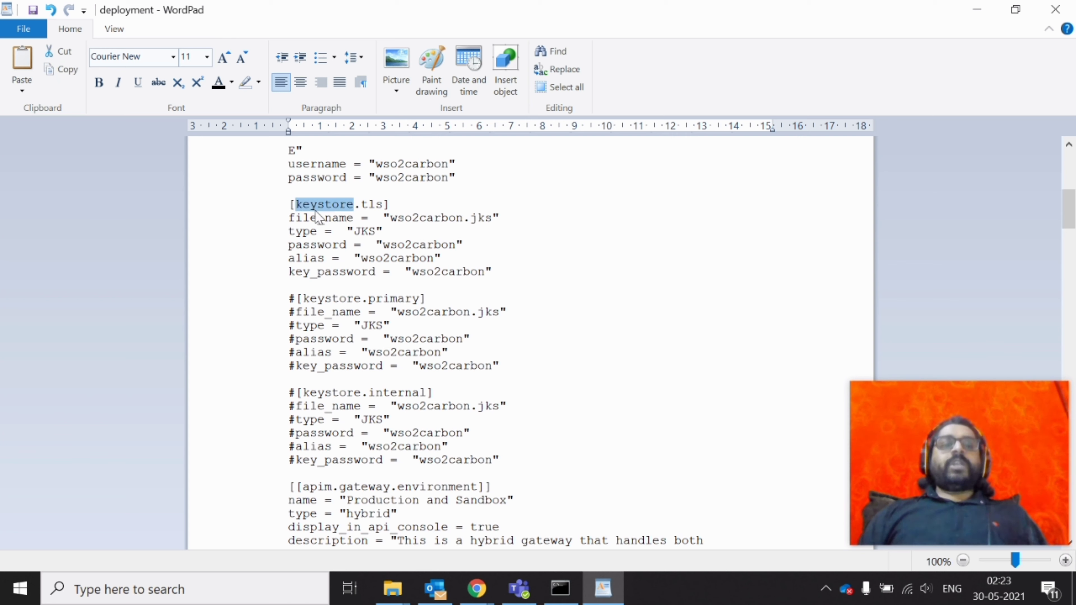
double_click(339, 218)
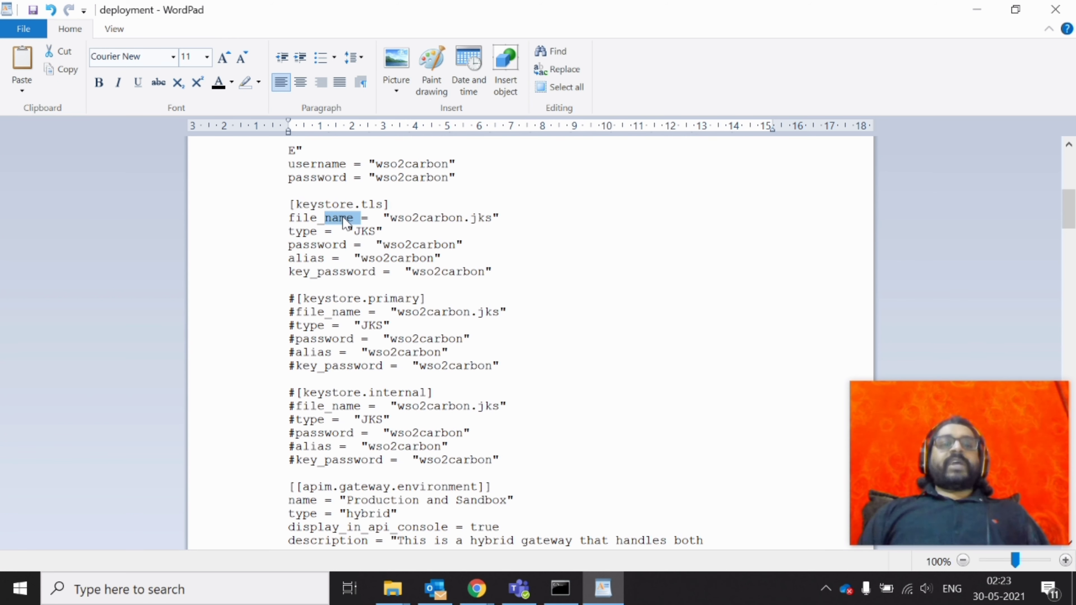
left_click(413, 218)
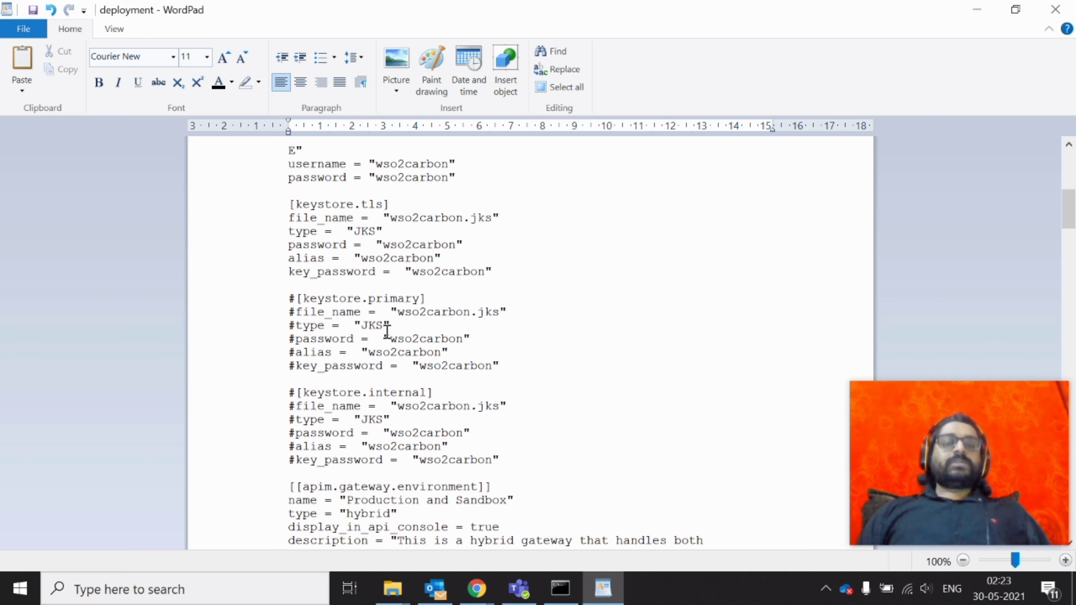
scroll(387, 332, "down", 3)
left_click_drag(290, 175, 506, 340)
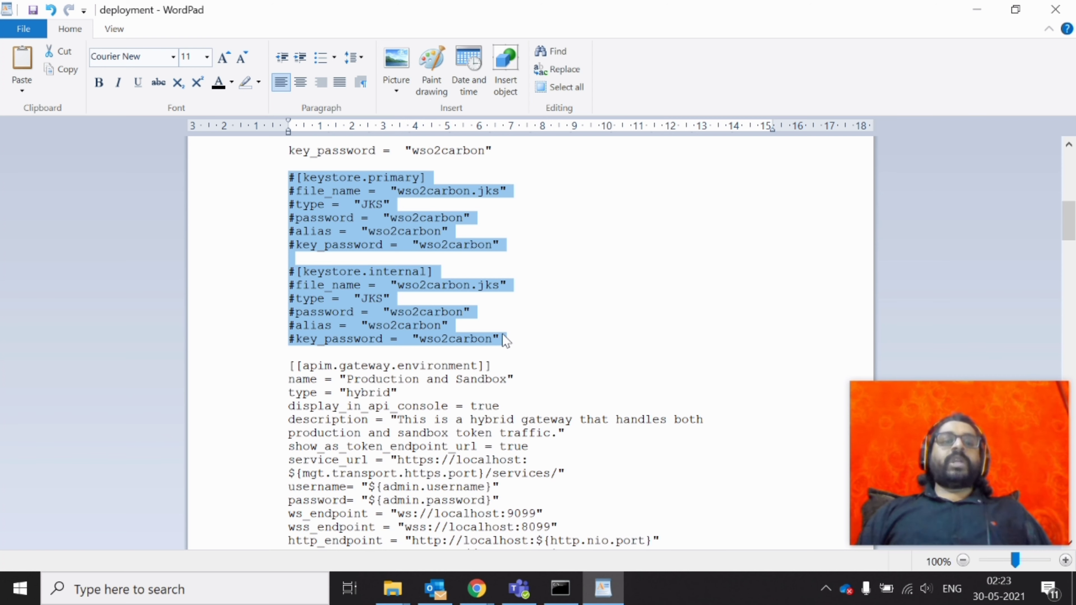
left_click(281, 293)
Review the gateway environment's type and show_as_token_endpoint_url true settings
scroll(280, 293, "down", 2)
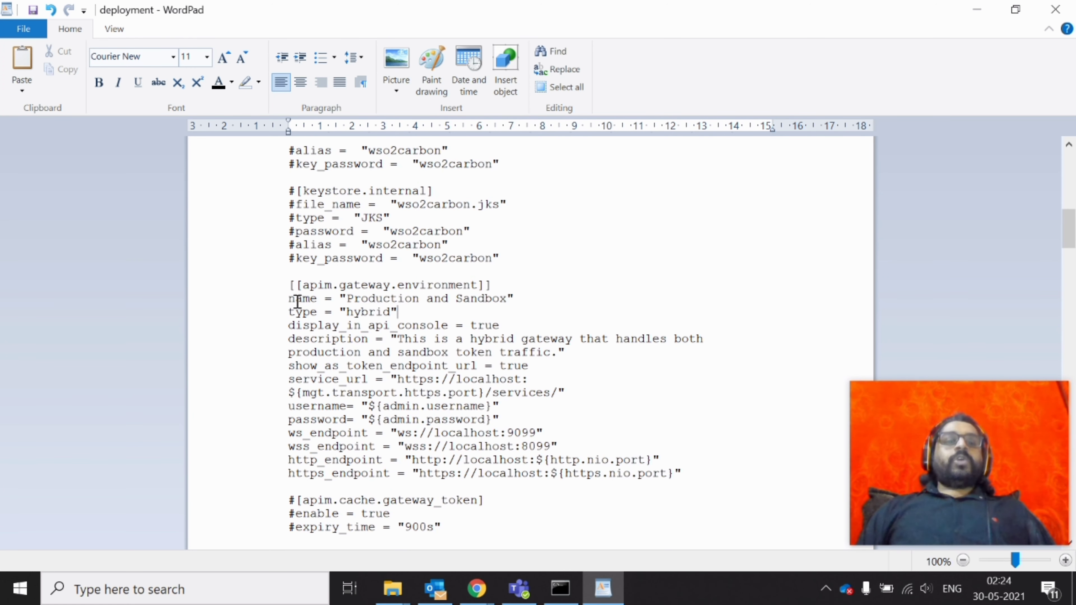
double_click(297, 311)
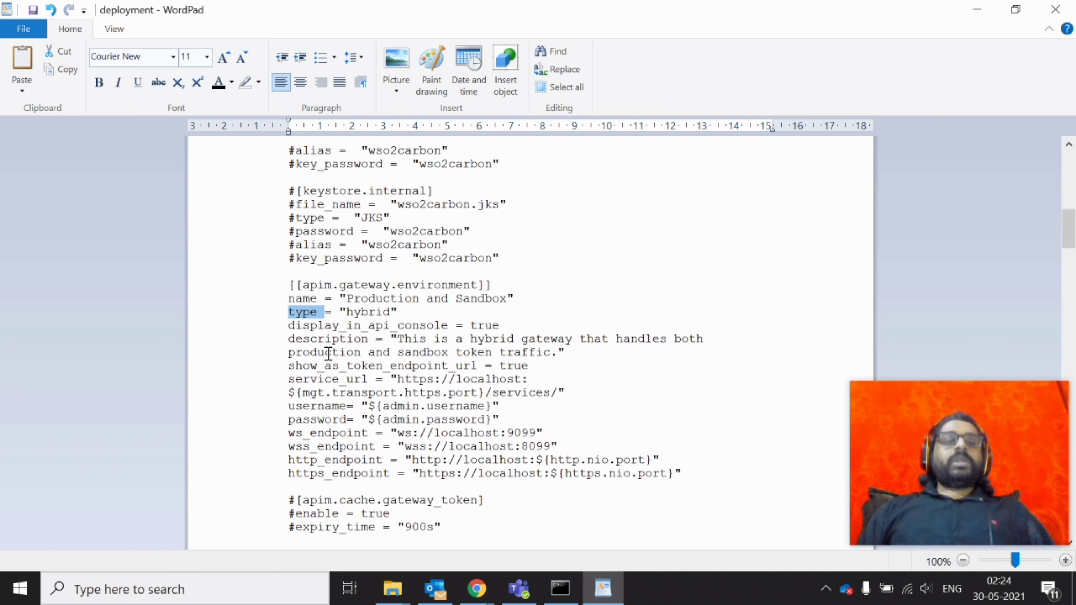
double_click(327, 368)
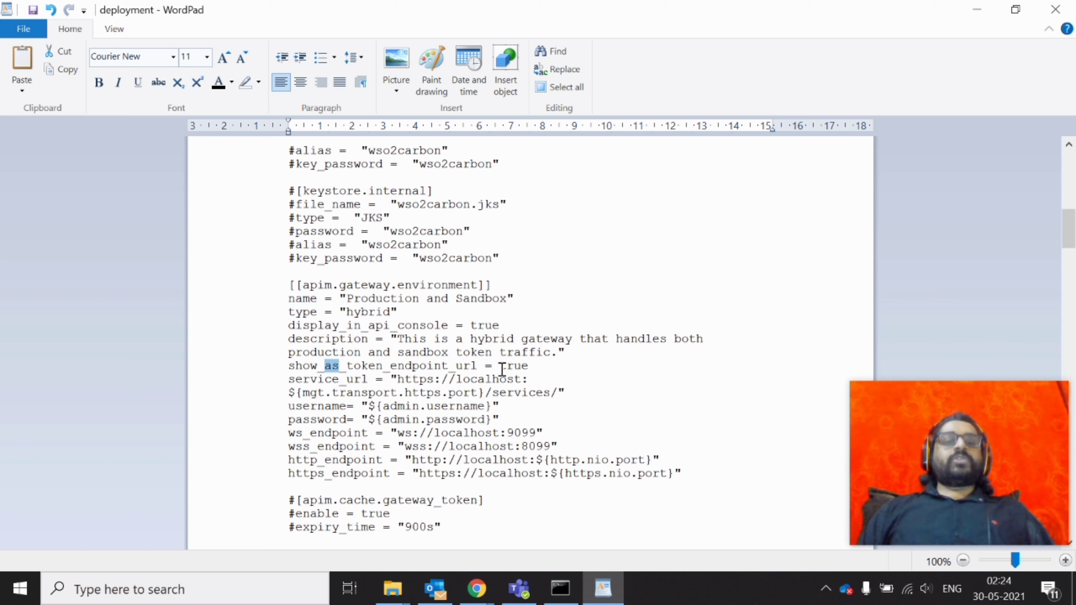
left_click_drag(501, 367, 527, 369)
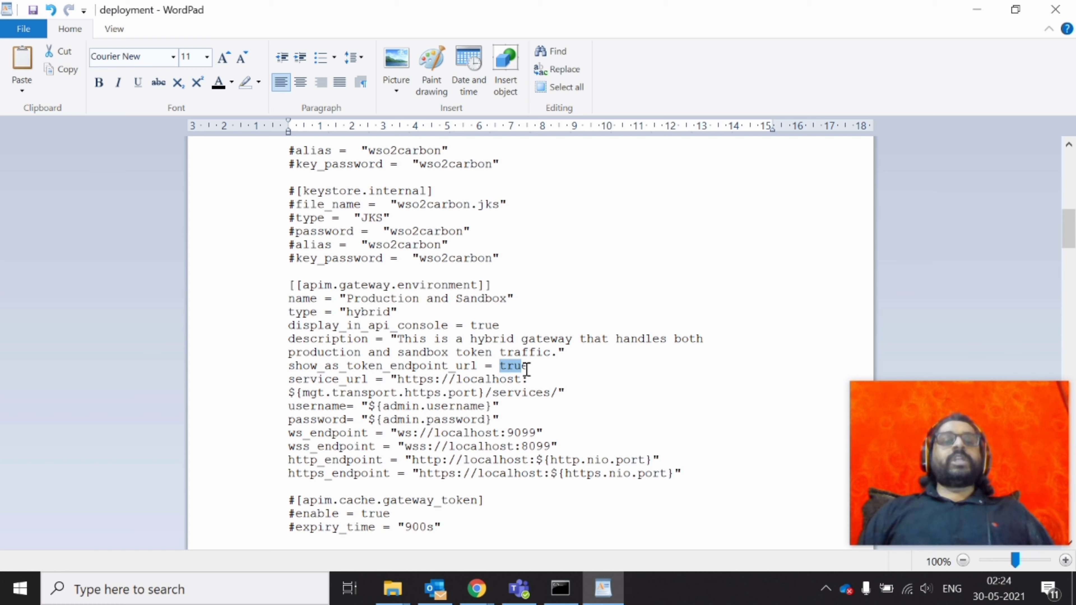
Delete the $ before {mgt.transport.https.port} in service_url and review it with the credentials
double_click(298, 381)
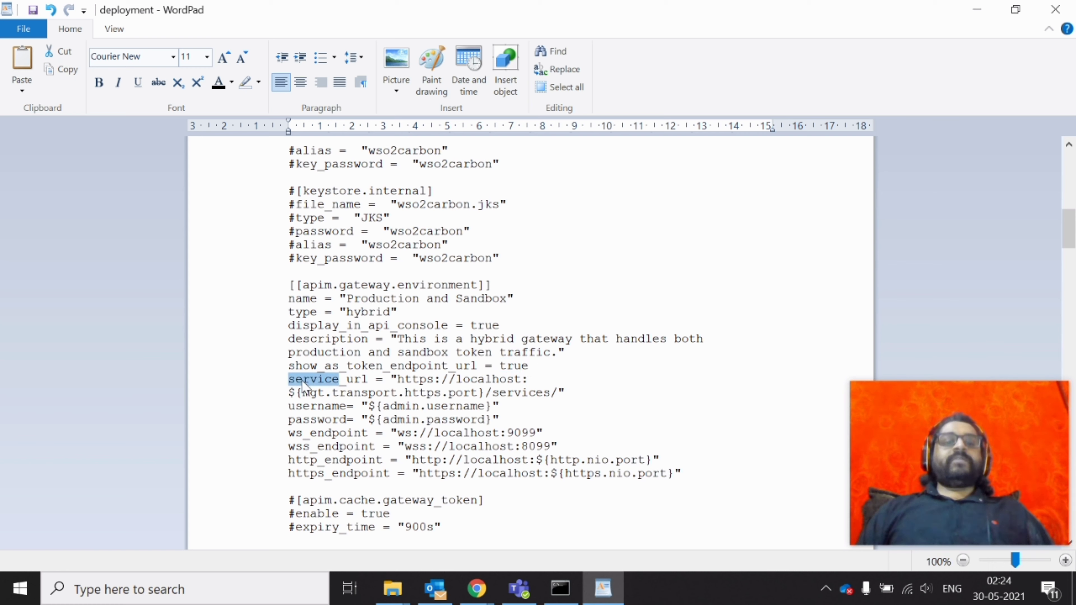
left_click(535, 380)
key("Delete")
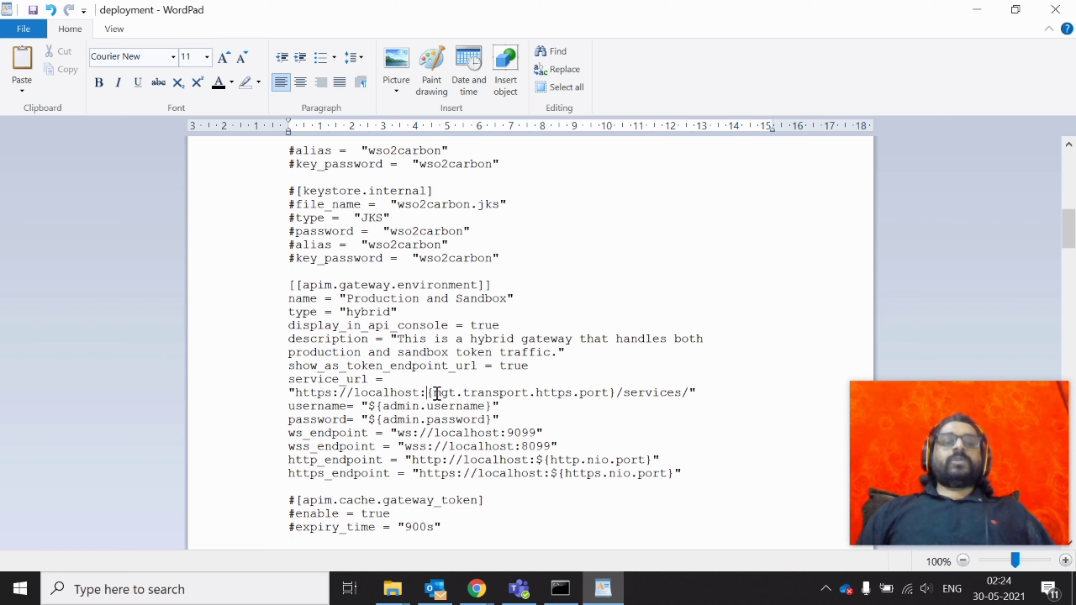
left_click_drag(422, 393, 617, 393)
triple_click(644, 392)
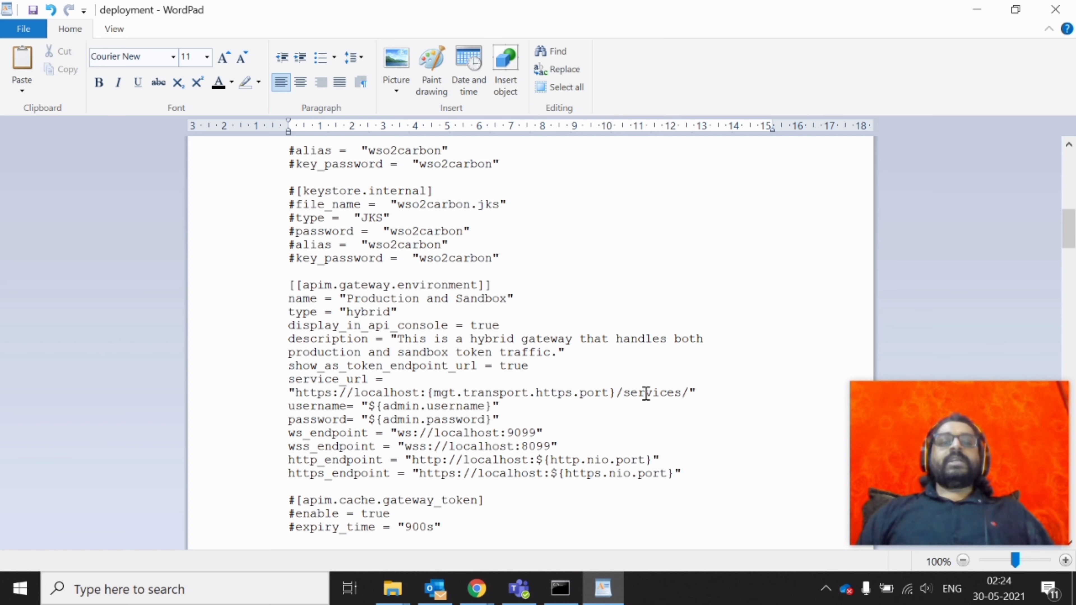
left_click_drag(568, 384, 322, 426)
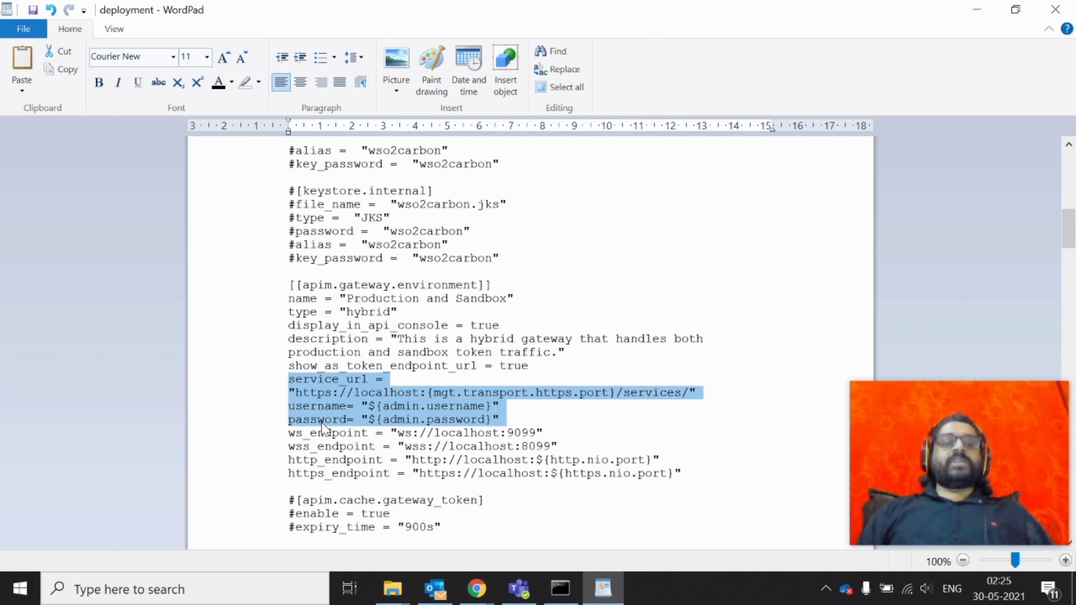
Review the ws, wss, http and https endpoint lines and their port placeholders
double_click(324, 434)
left_click(327, 448)
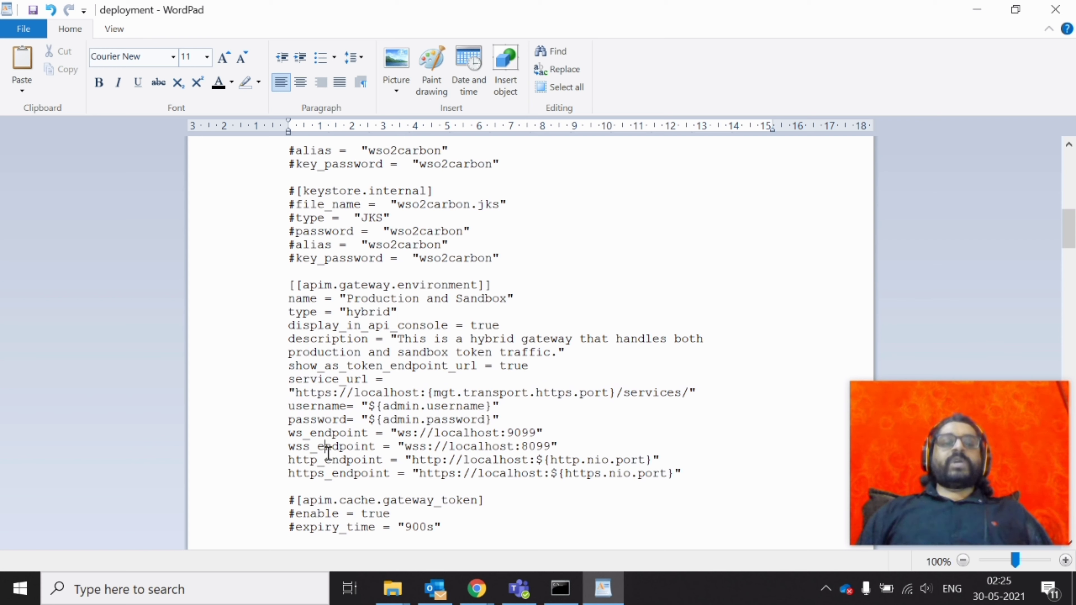
double_click(328, 447)
triple_click(329, 461)
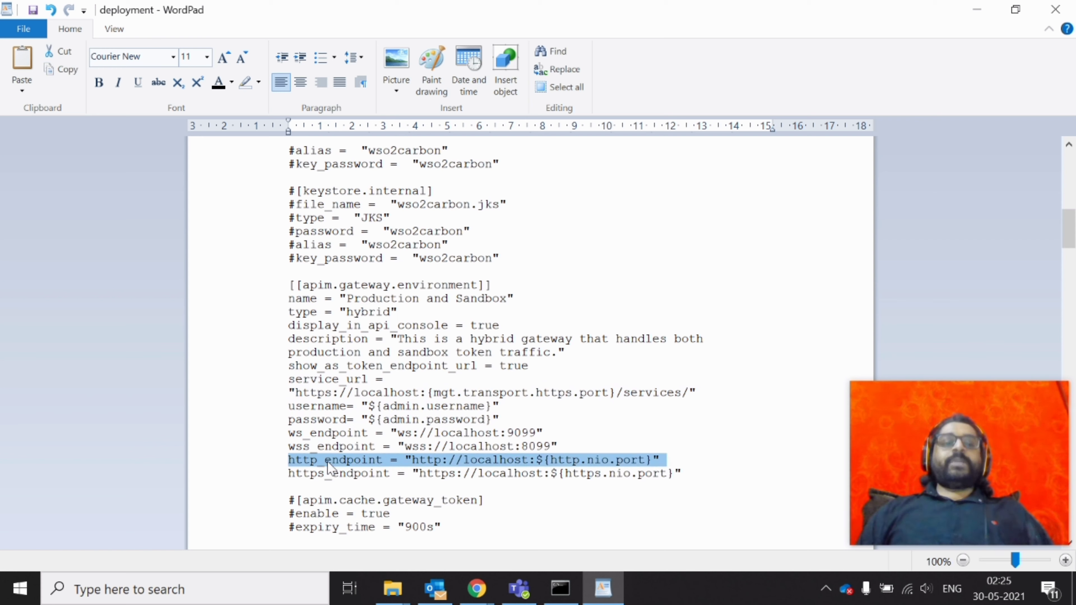
double_click(353, 474)
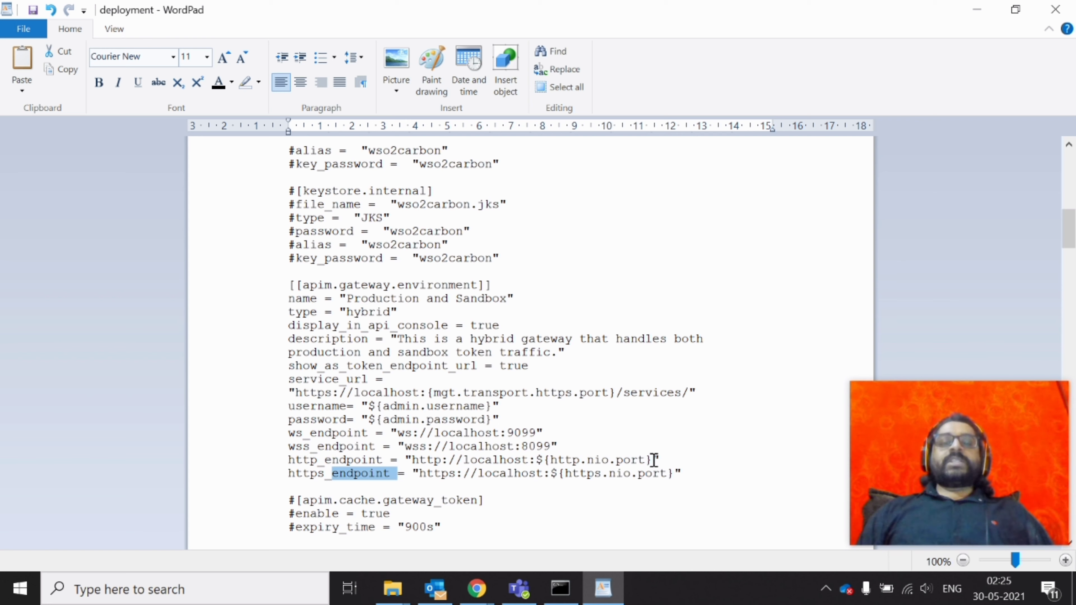
left_click_drag(659, 461, 530, 460)
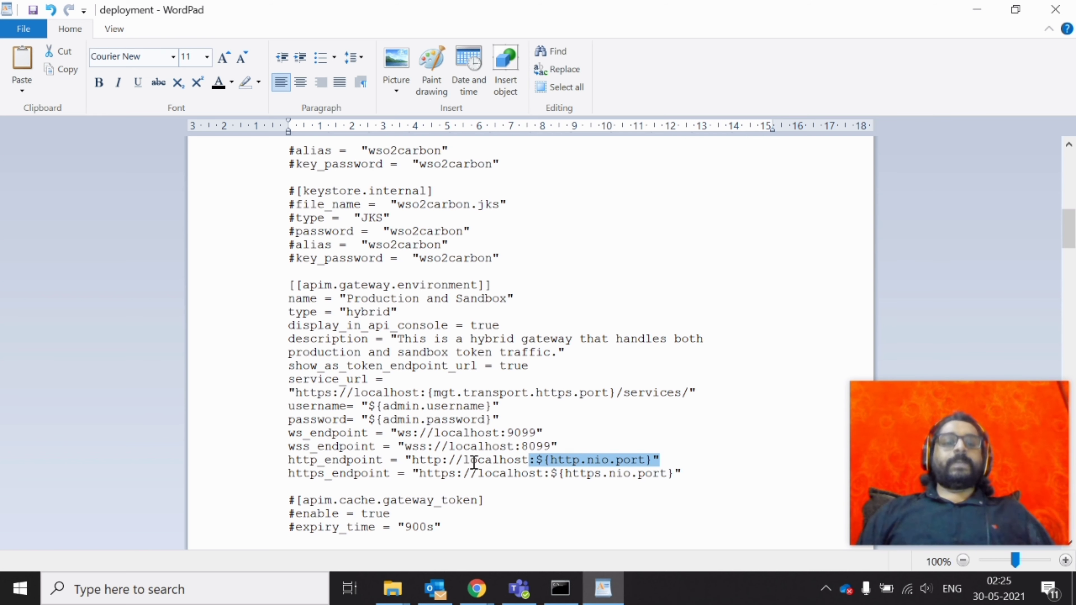
scroll(290, 219, "down", 7)
left_click(290, 219)
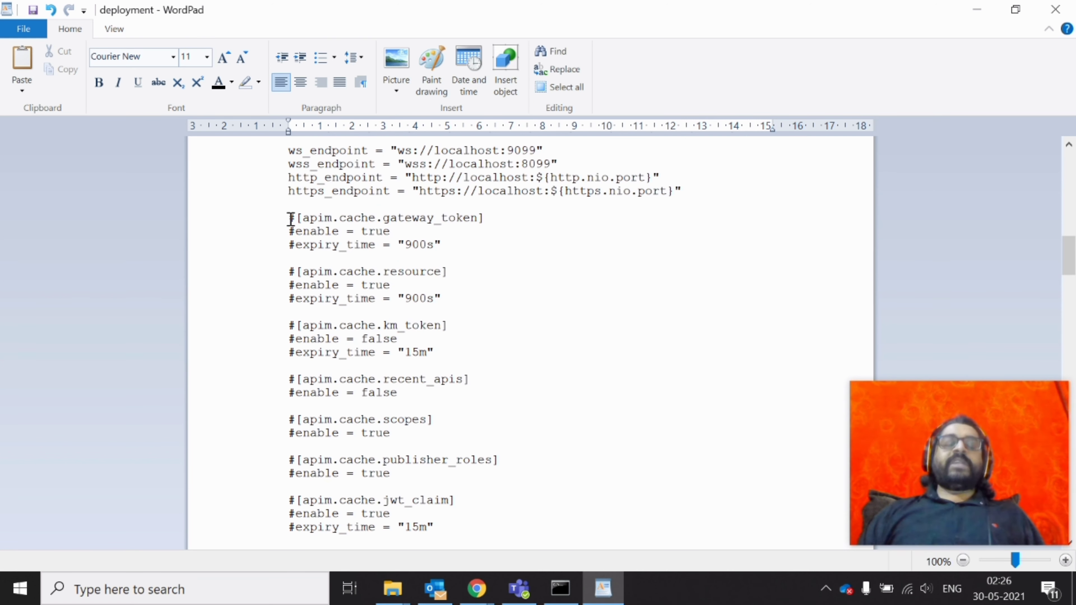
double_click(463, 216)
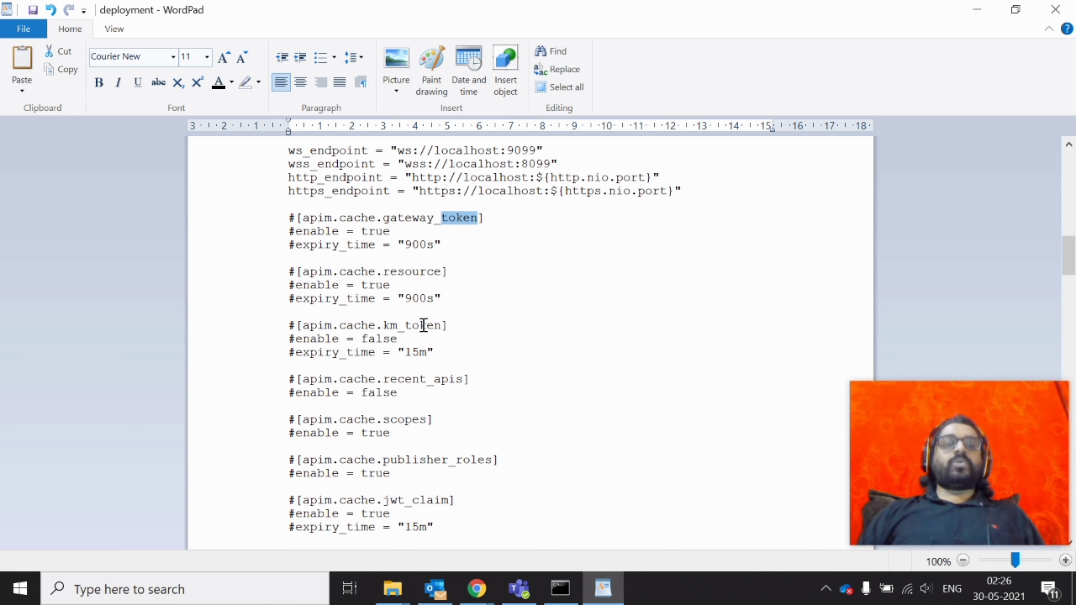
scroll(580, 365, "down", 7)
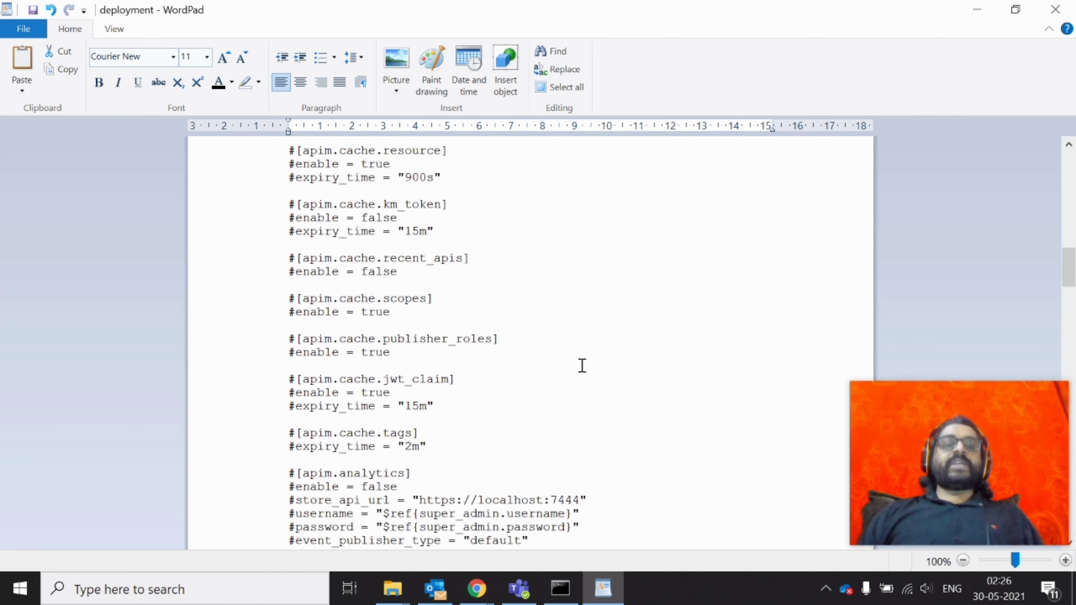
scroll(582, 365, "down", 1)
scroll(581, 365, "up", 10)
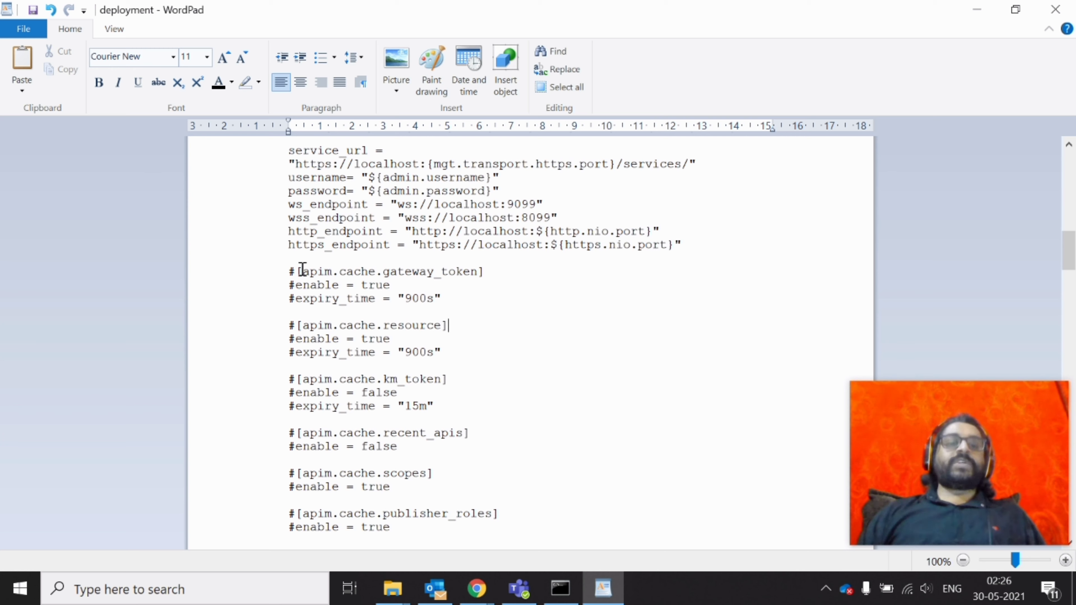
scroll(666, 368, "down", 11)
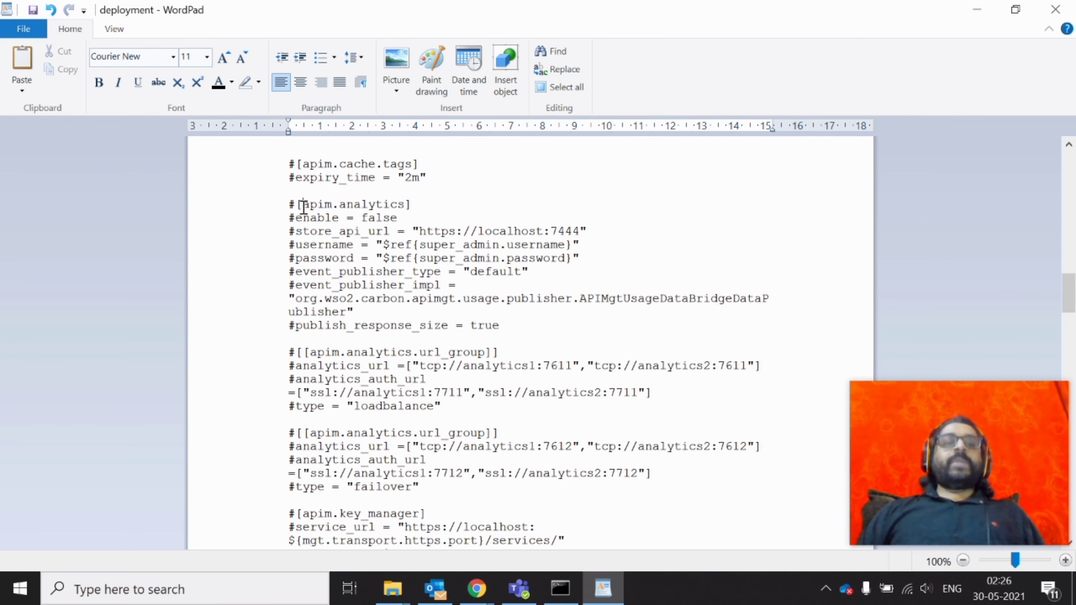
left_click(303, 206)
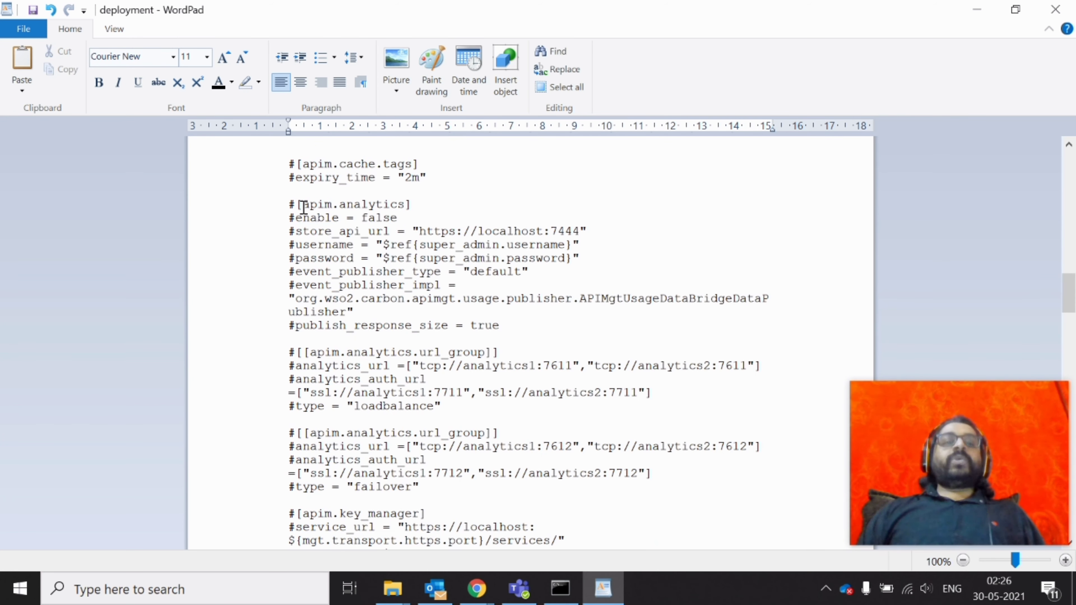
double_click(328, 219)
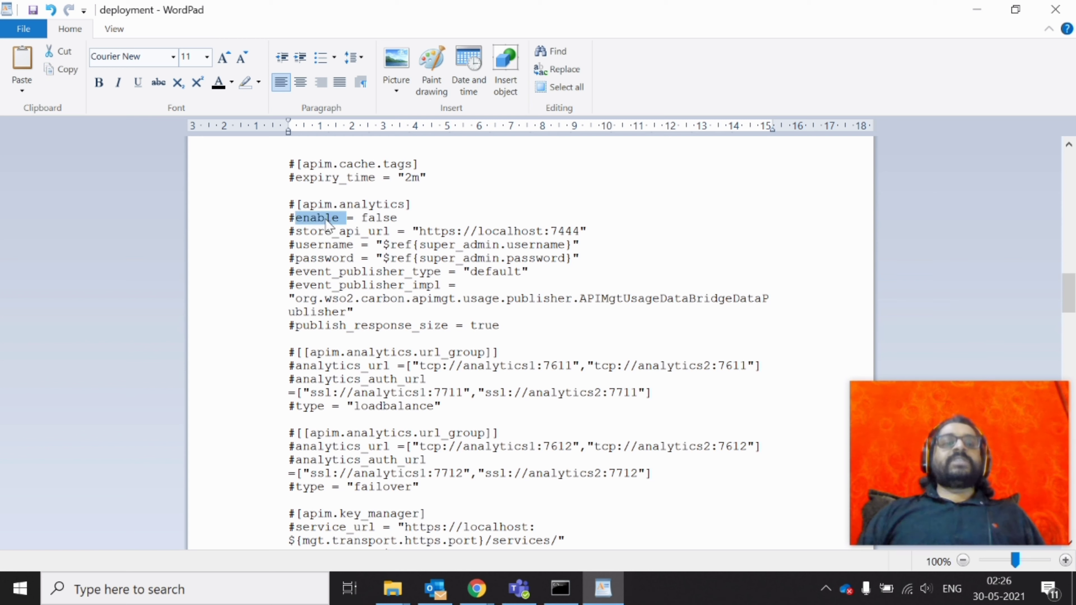
double_click(377, 219)
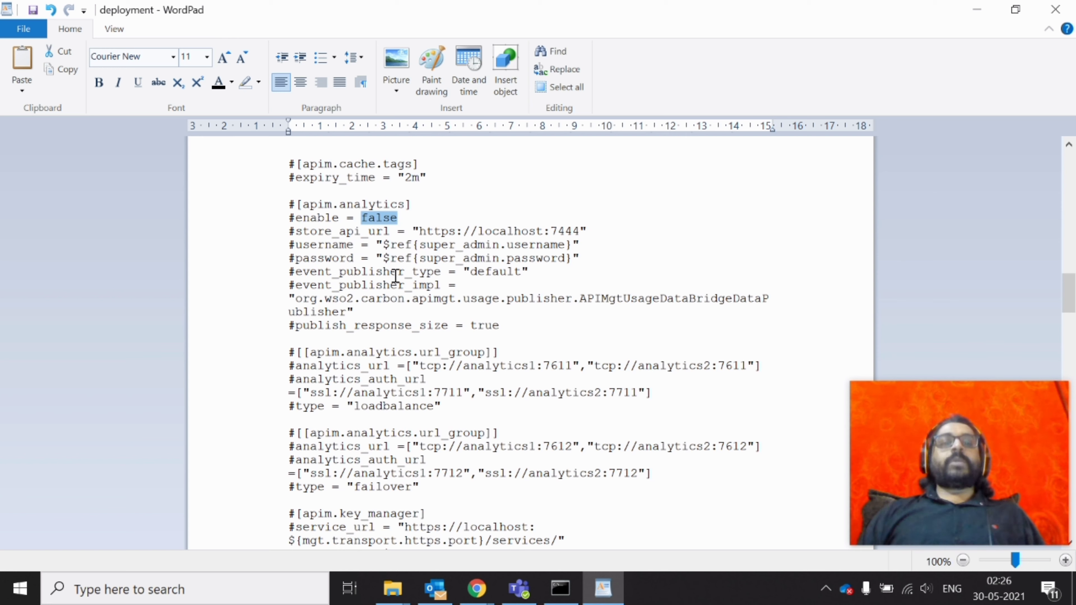
double_click(504, 274)
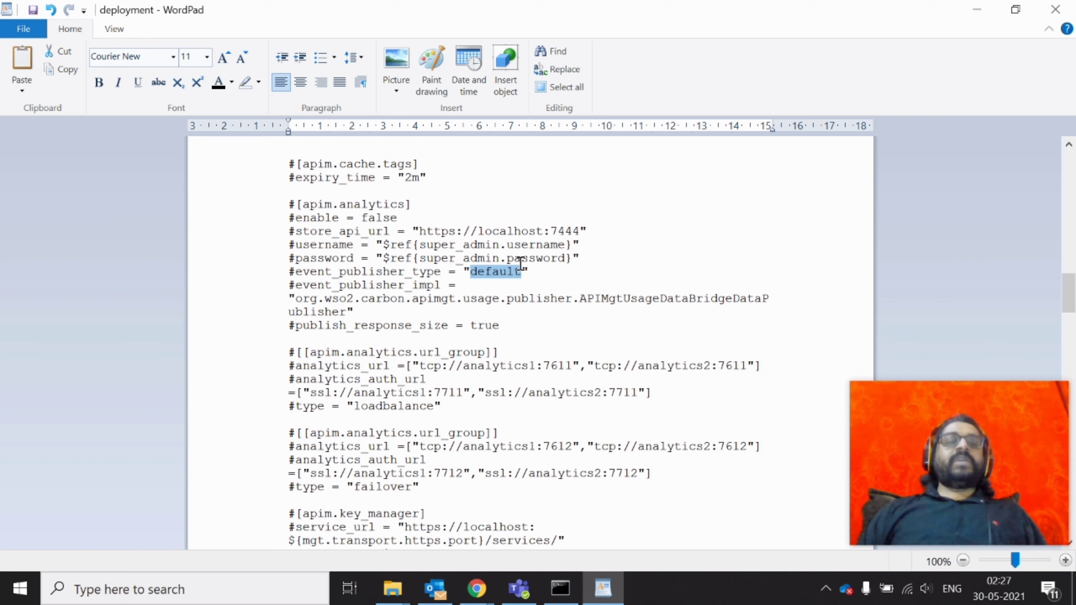
double_click(368, 210)
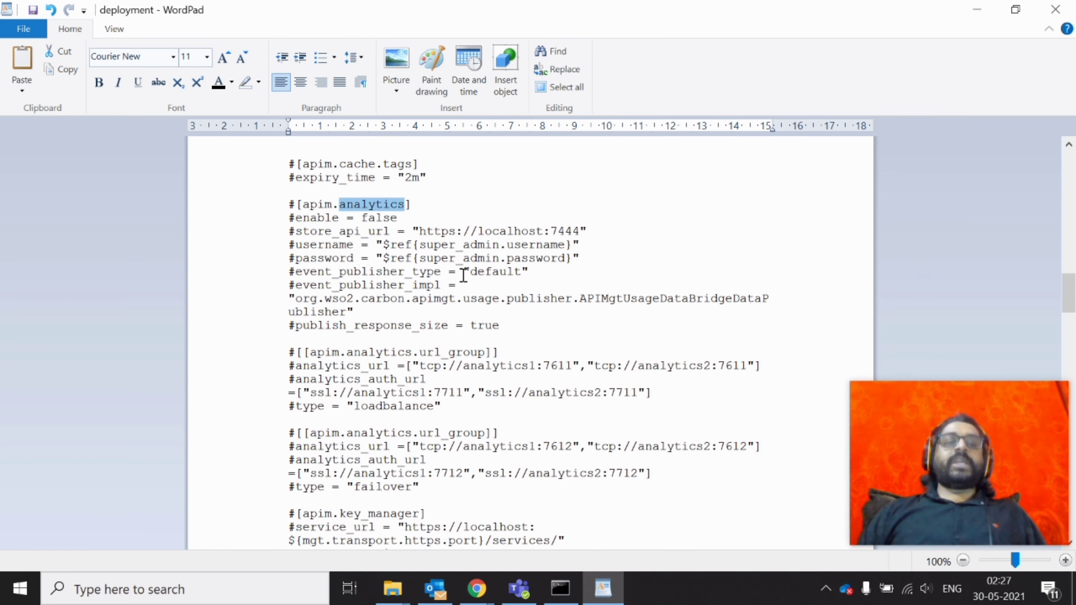
scroll(458, 354, "down", 1)
left_click_drag(423, 446, 237, 170)
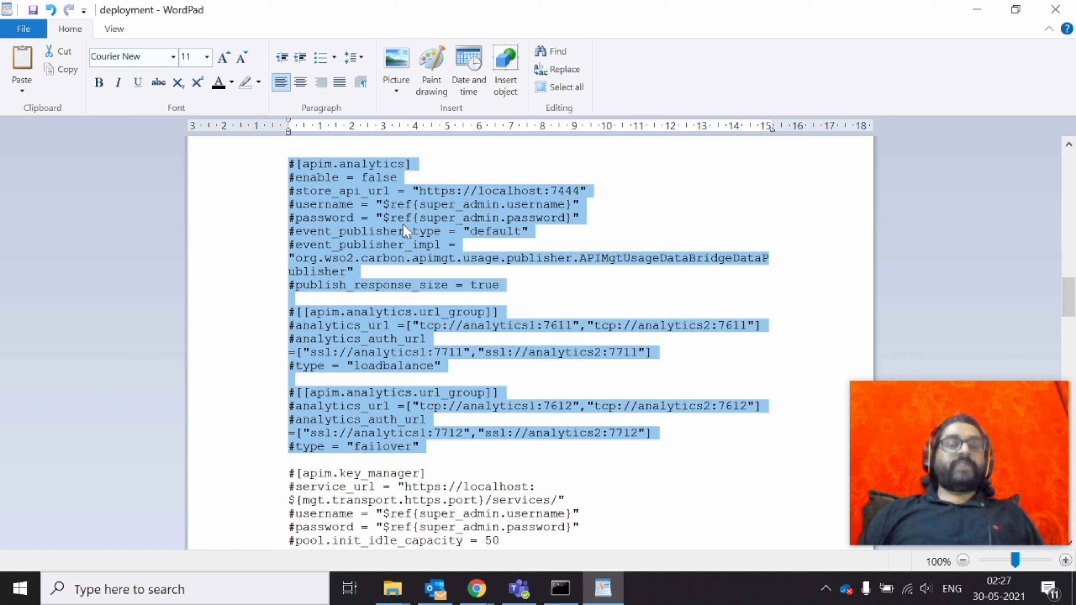
scroll(403, 226, "down", 5)
scroll(403, 231, "down", 1)
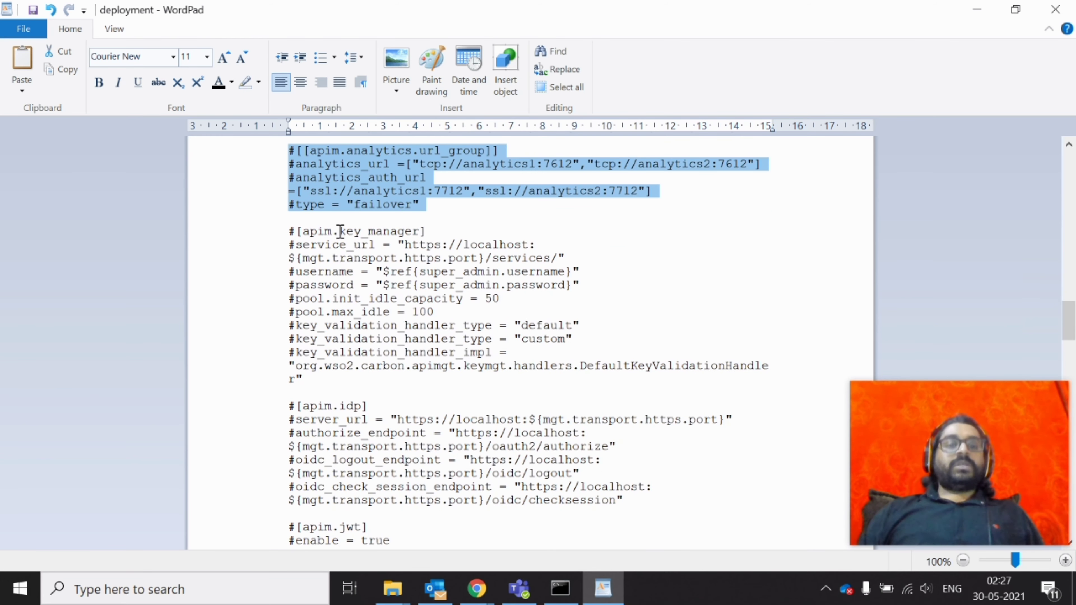
left_click(284, 234)
left_click_drag(284, 238, 365, 385)
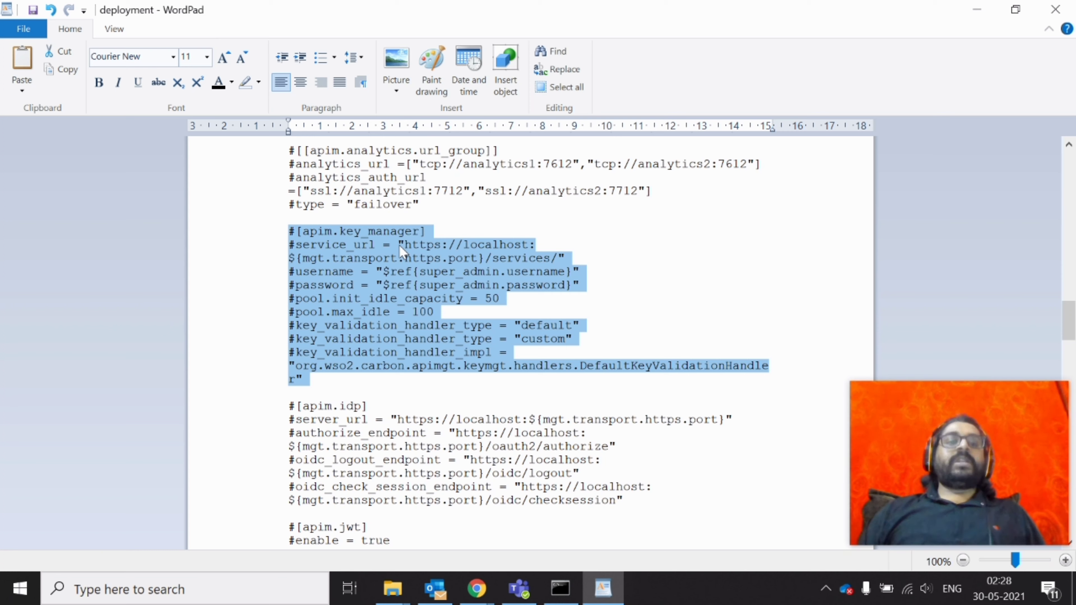
left_click(608, 280)
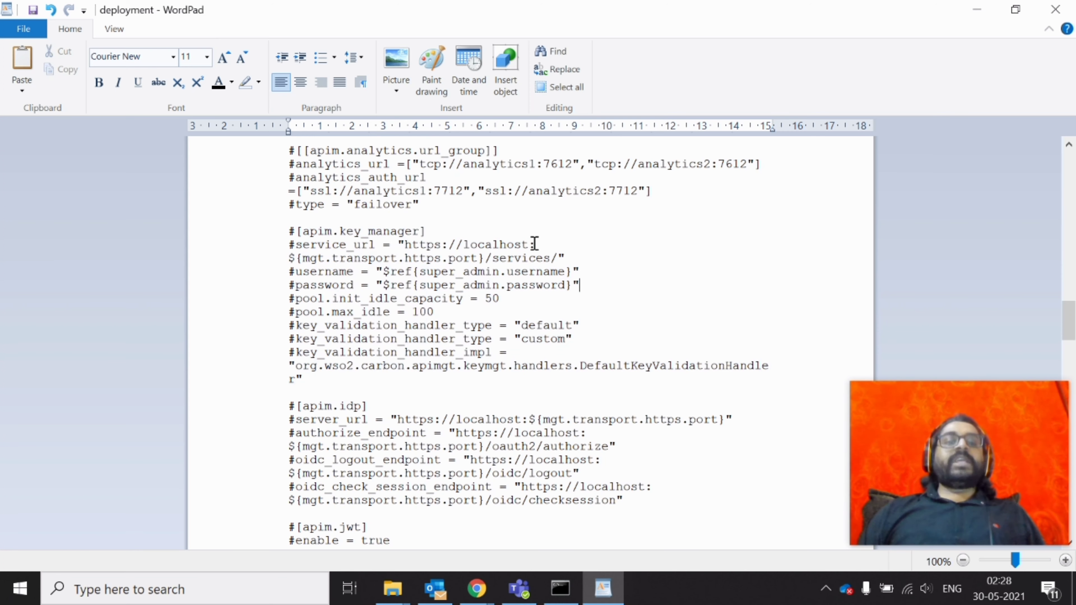
left_click_drag(405, 245, 528, 246)
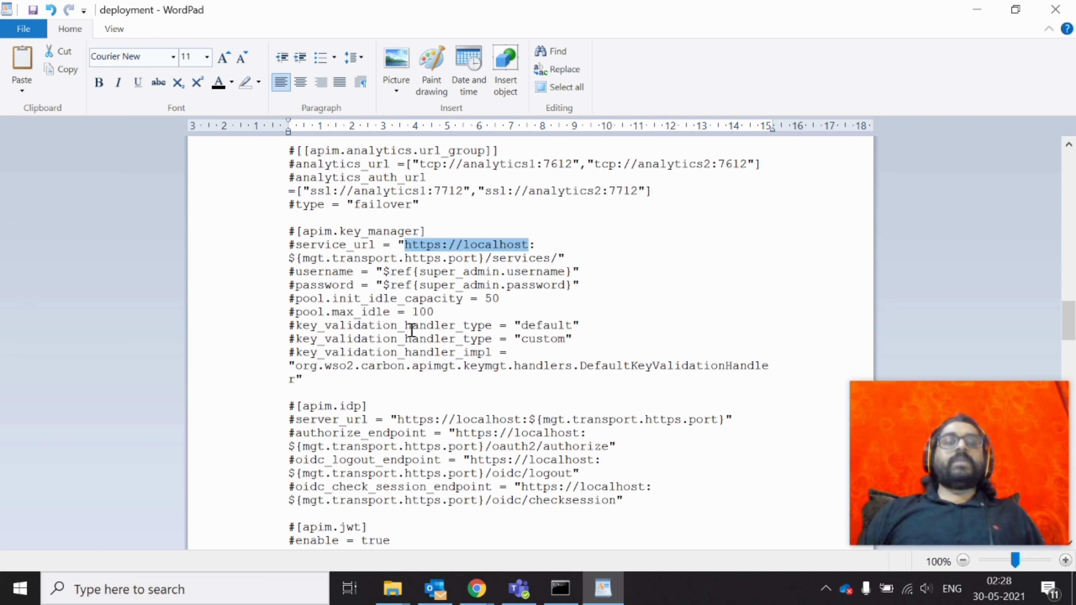
scroll(547, 316, "up", 1)
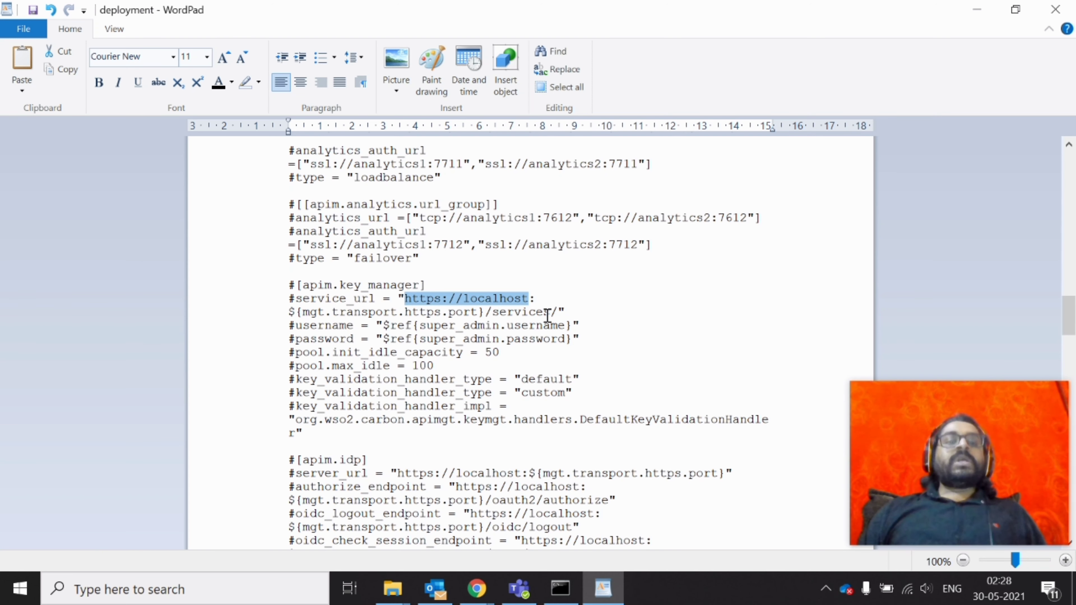
scroll(548, 316, "down", 6)
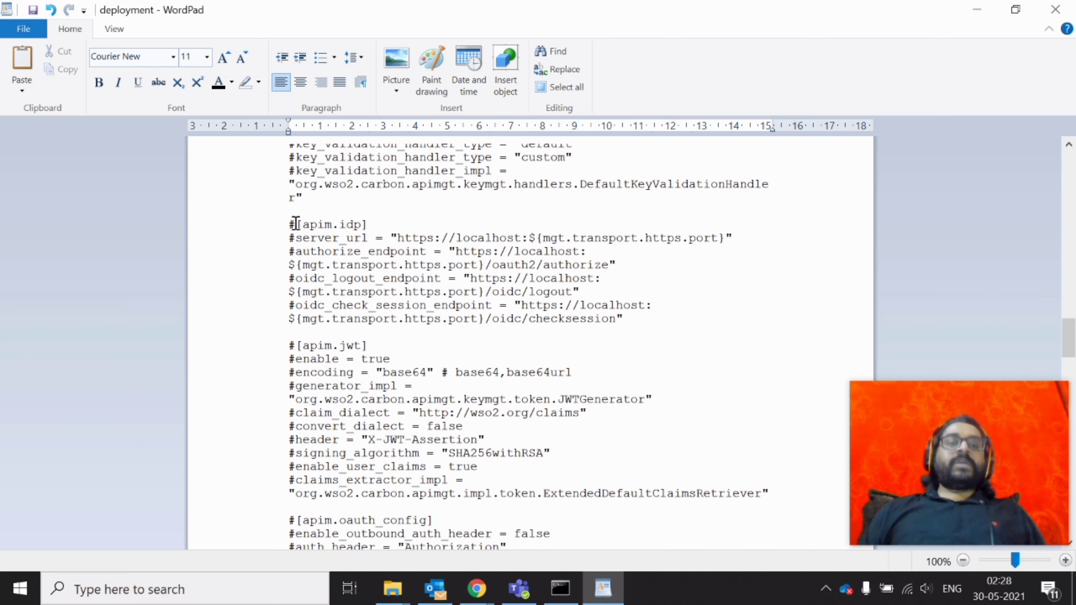
left_click_drag(289, 224, 385, 231)
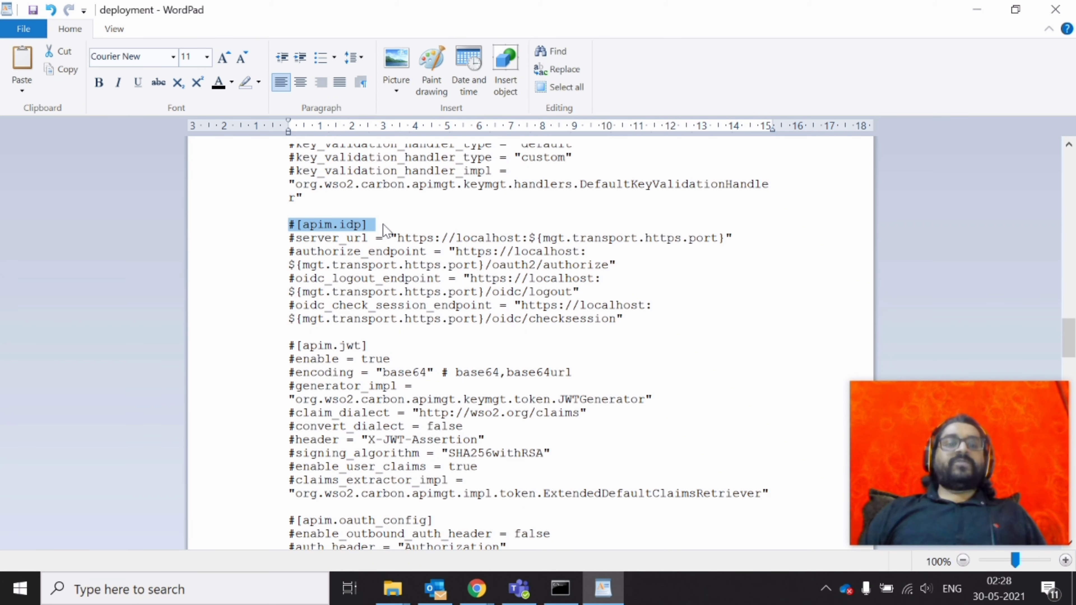
left_click_drag(289, 345, 383, 343)
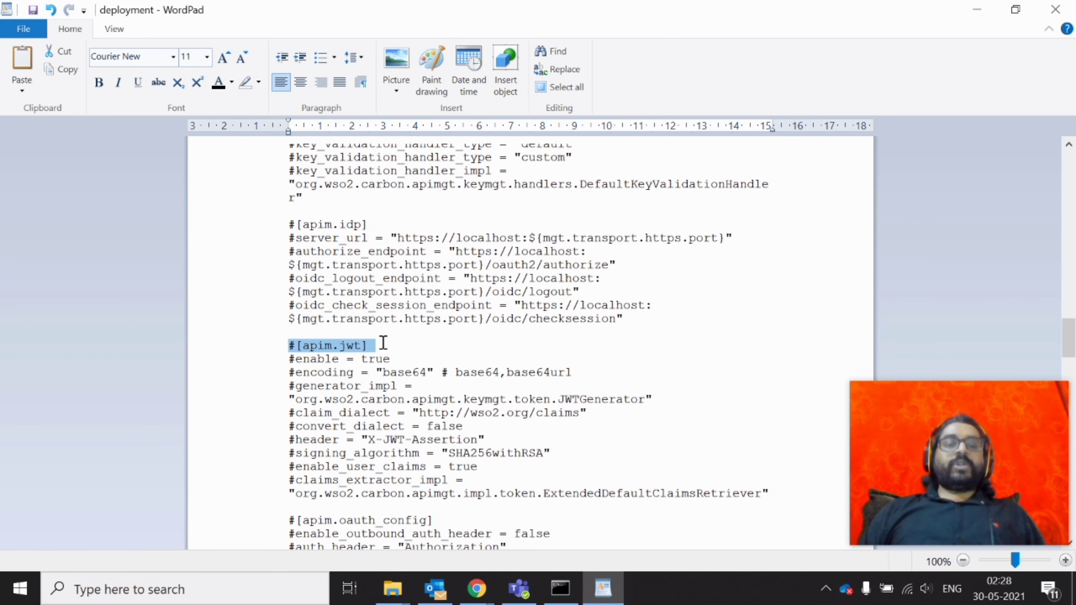
left_click(383, 344)
scroll(393, 334, "down", 4)
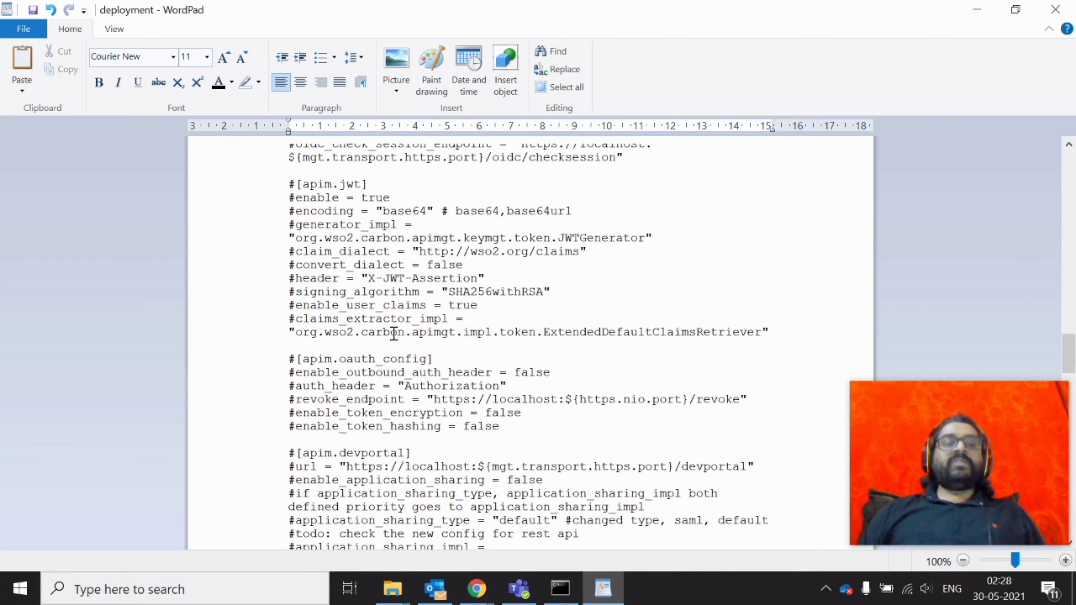
scroll(393, 334, "down", 2)
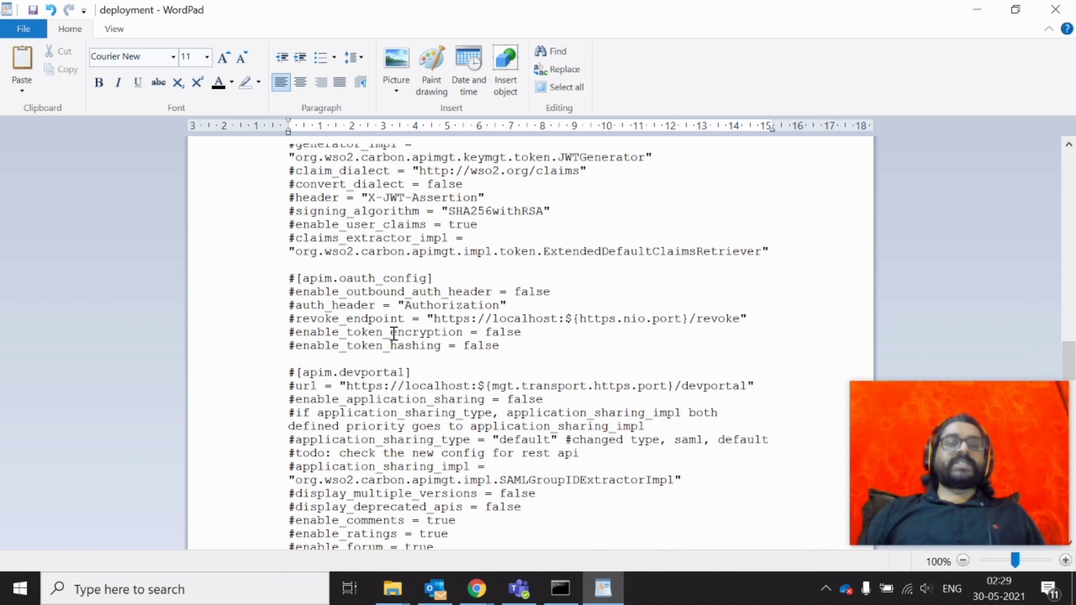
left_click_drag(289, 278, 506, 346)
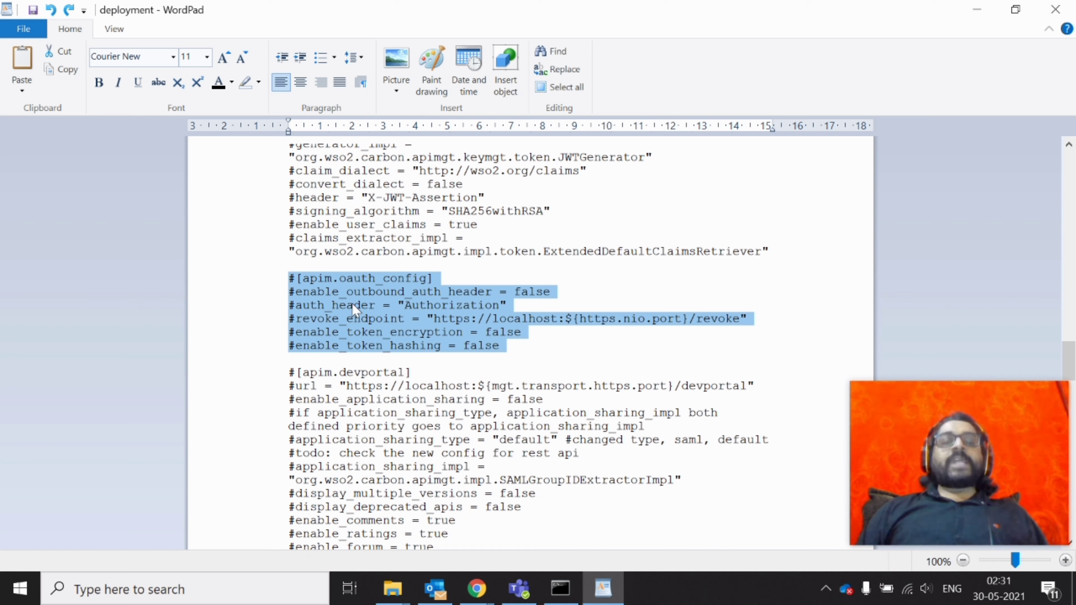
left_click(434, 309)
double_click(434, 309)
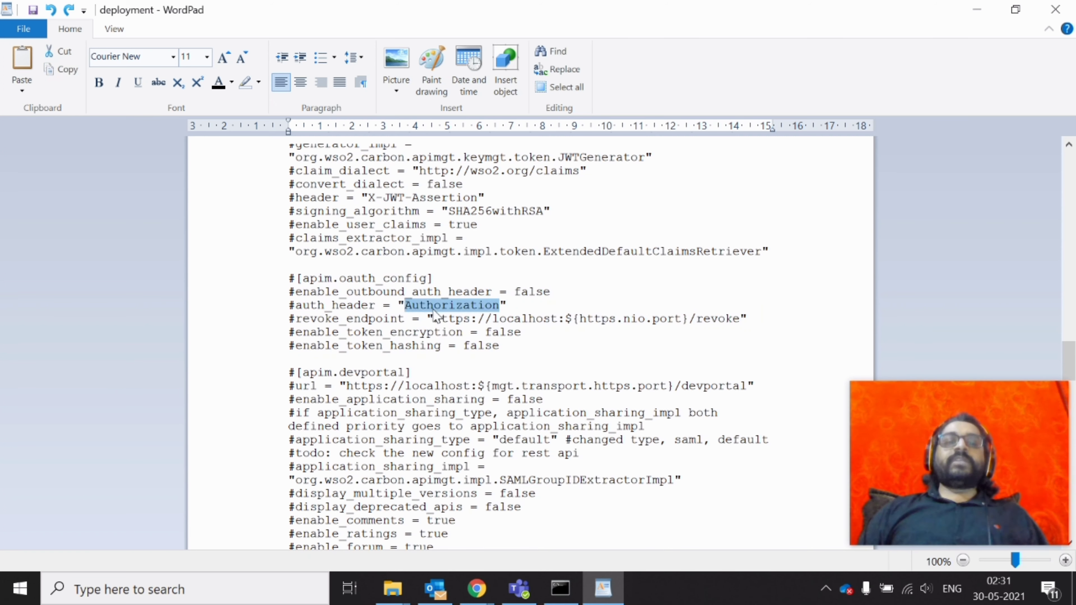
left_click(353, 320)
double_click(352, 320)
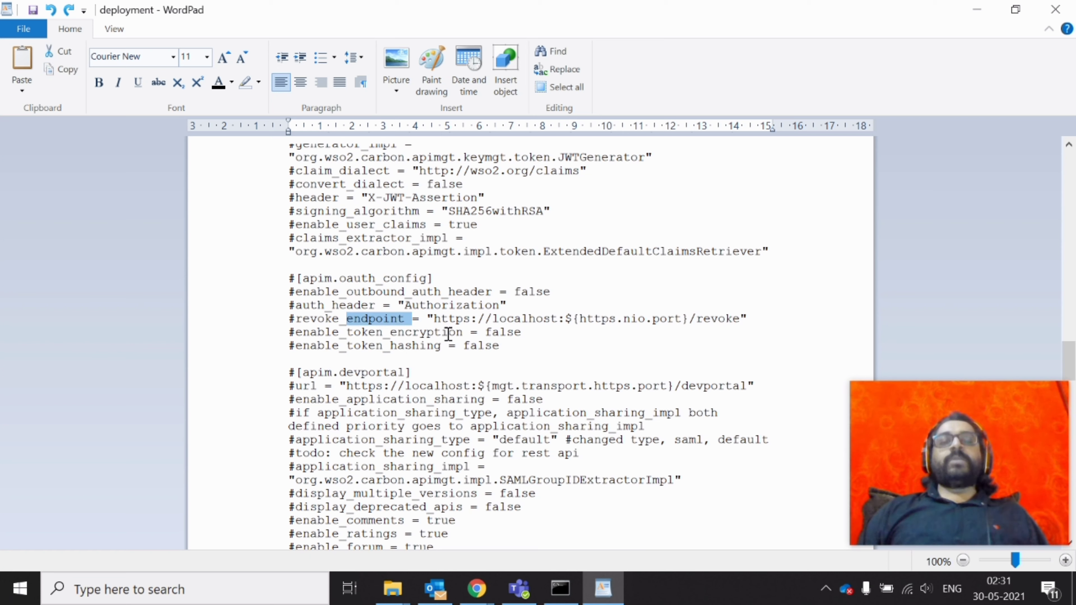
left_click_drag(434, 318, 749, 329)
double_click(405, 335)
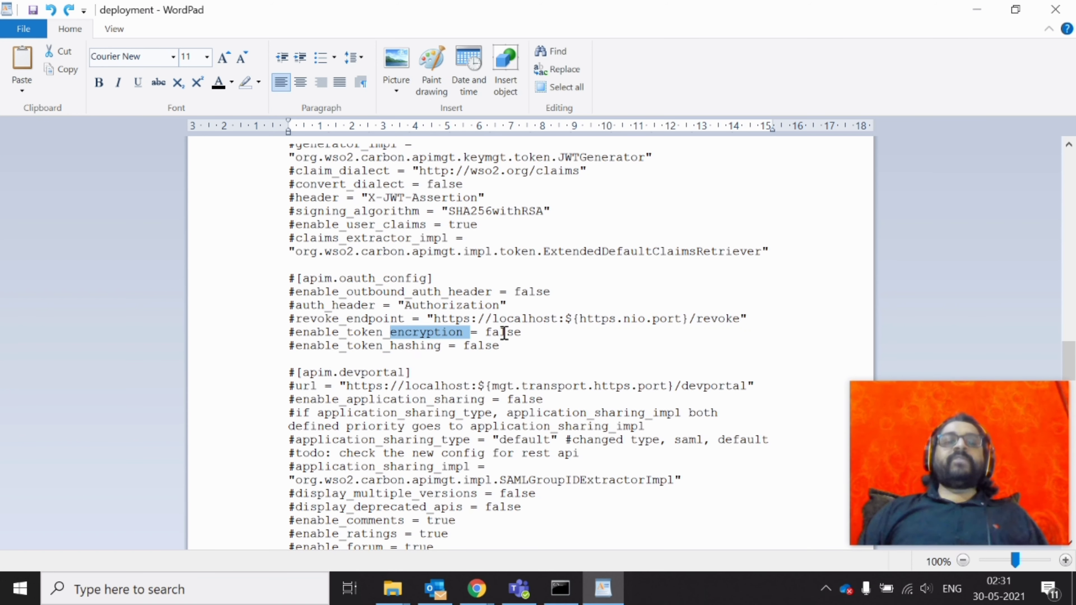
double_click(492, 347)
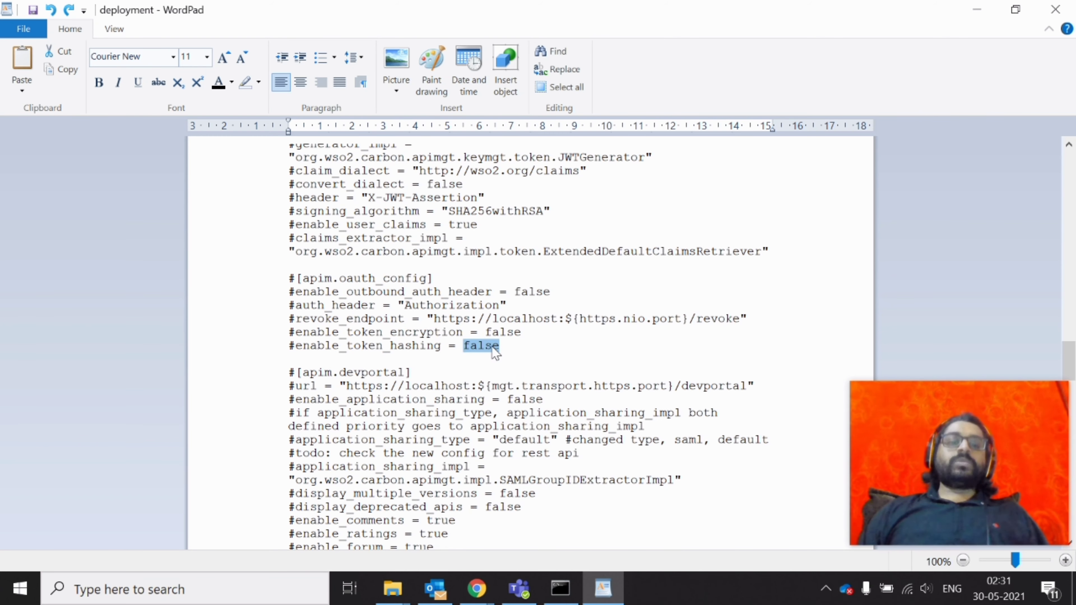
key("Down")
key("Down")
key("Down")
key("Down")
key("Down")
key("Down")
key("Down")
key("Down")
key("Down")
key("Down")
key("Down")
key("Down")
key("Down")
key("Down")
scroll(381, 322, "down", 2)
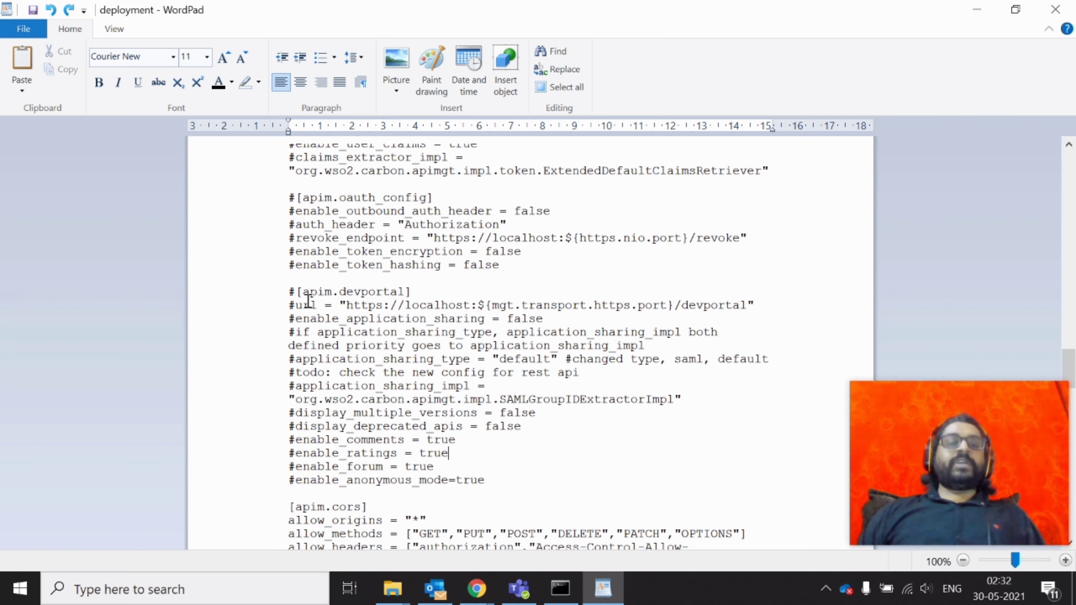
right_click(308, 300)
key("Escape")
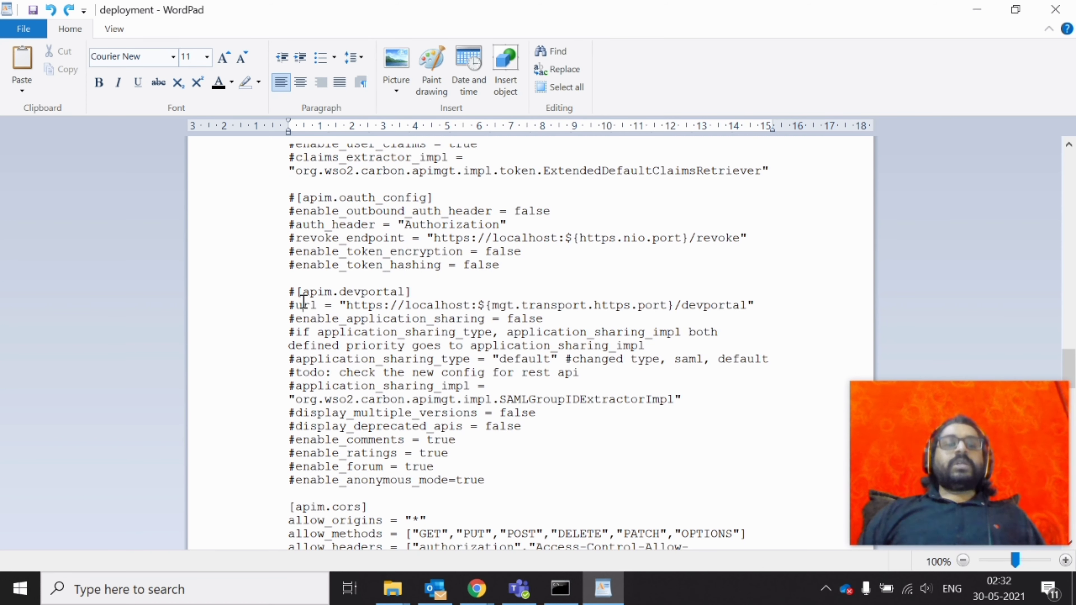
double_click(312, 319)
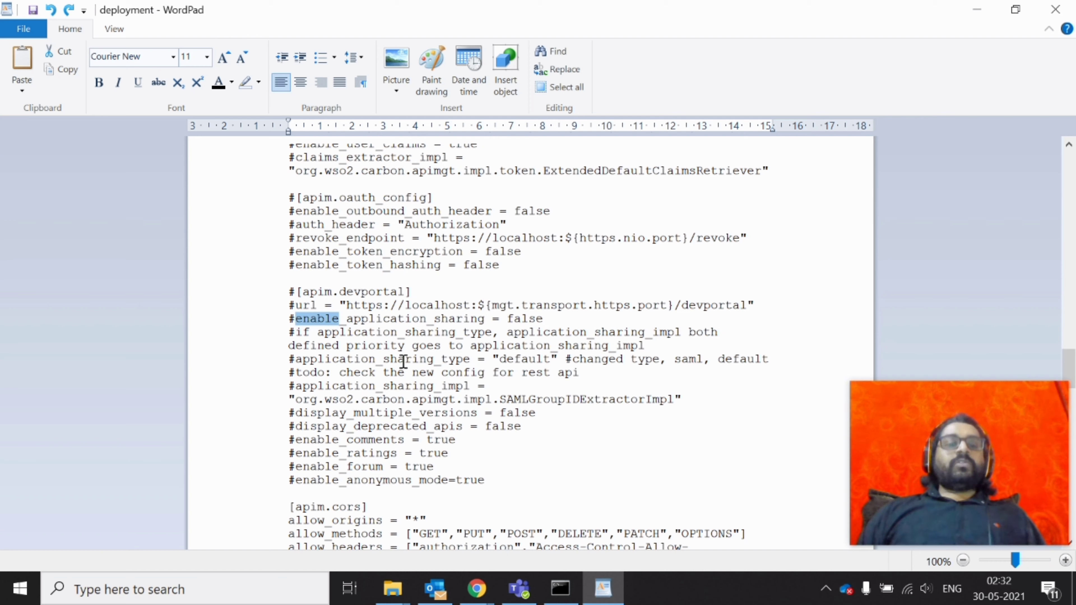
left_click(394, 361)
double_click(393, 362)
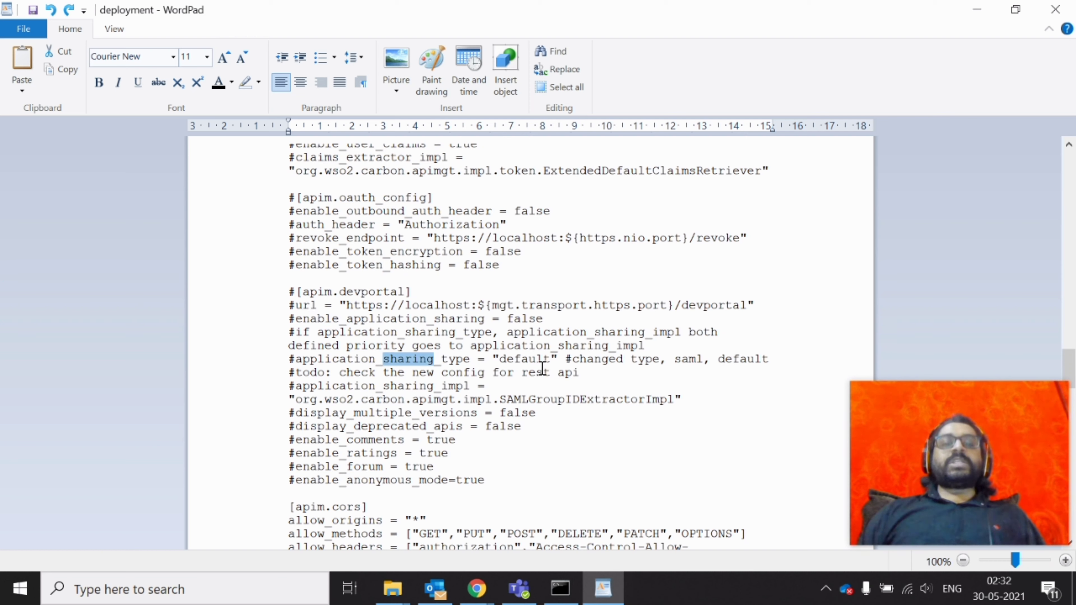
left_click(382, 442)
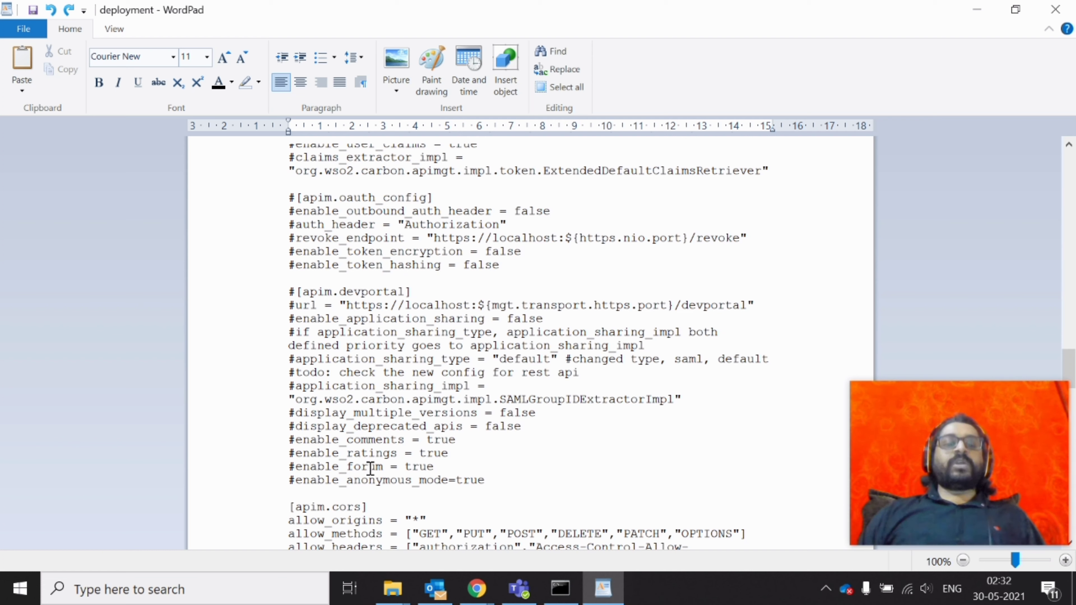
double_click(370, 481)
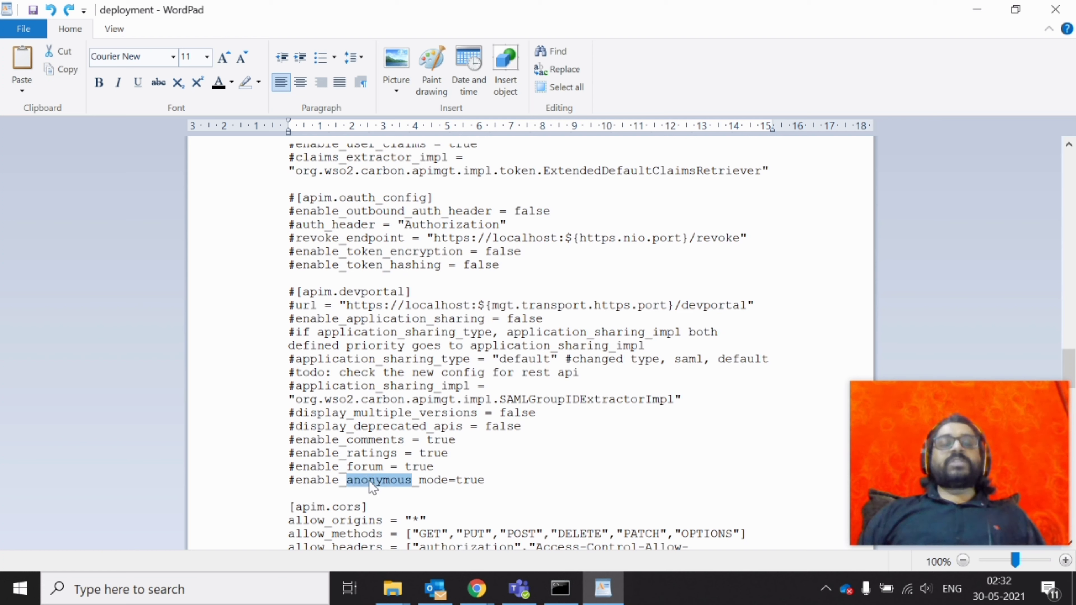
left_click_drag(504, 478, 257, 316)
left_click(475, 465)
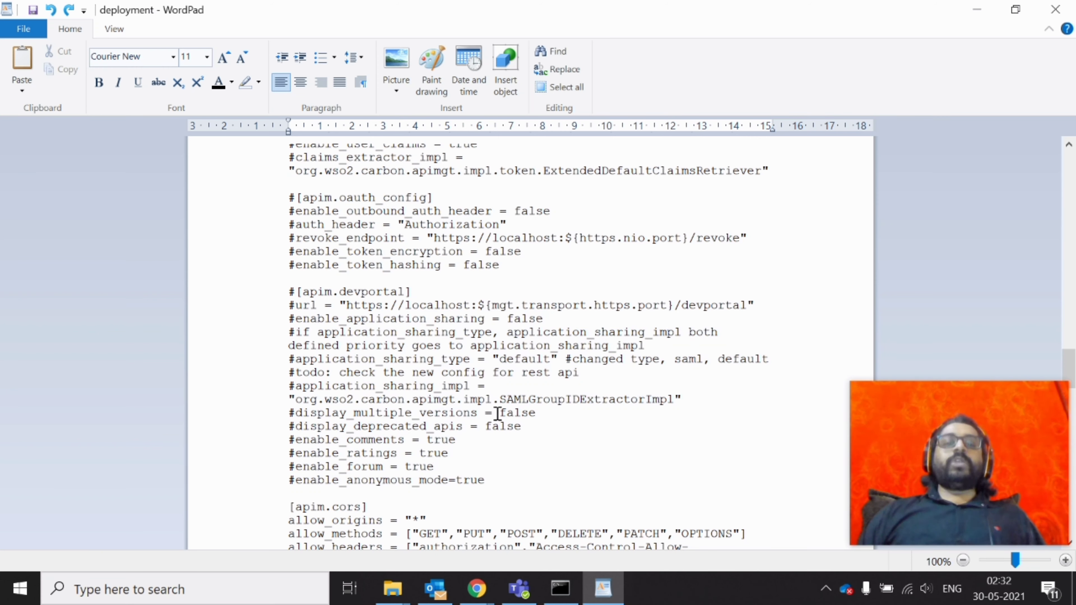
double_click(527, 412)
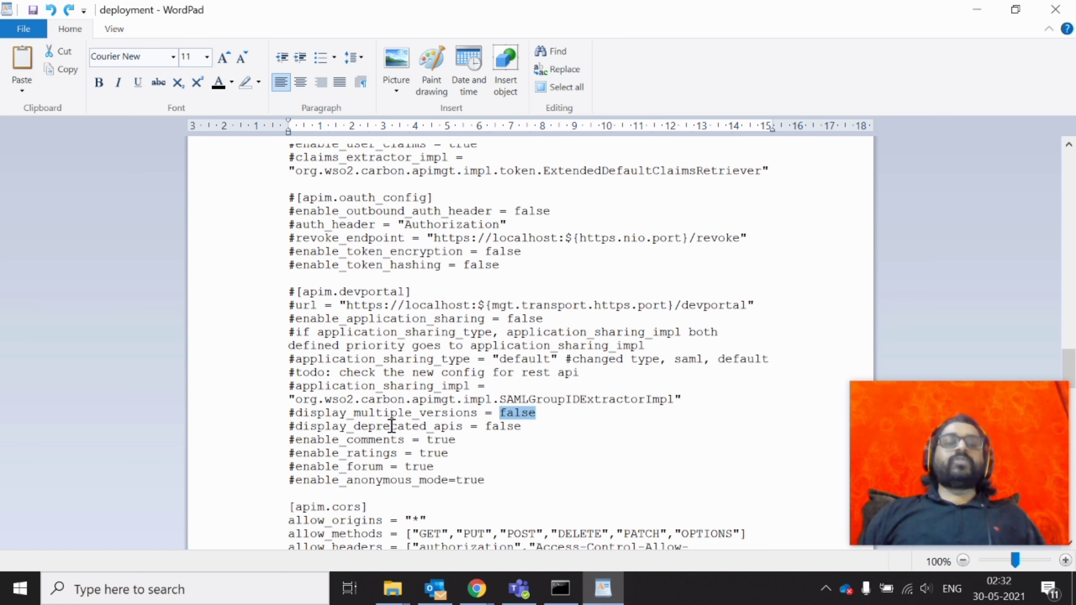
double_click(493, 435)
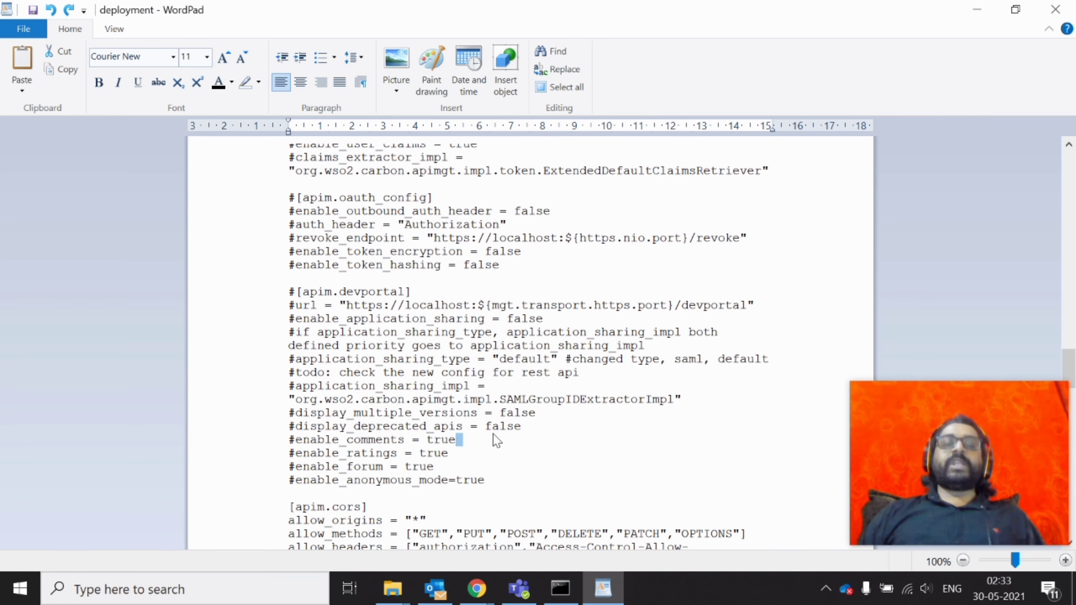
scroll(483, 490, "down", 7)
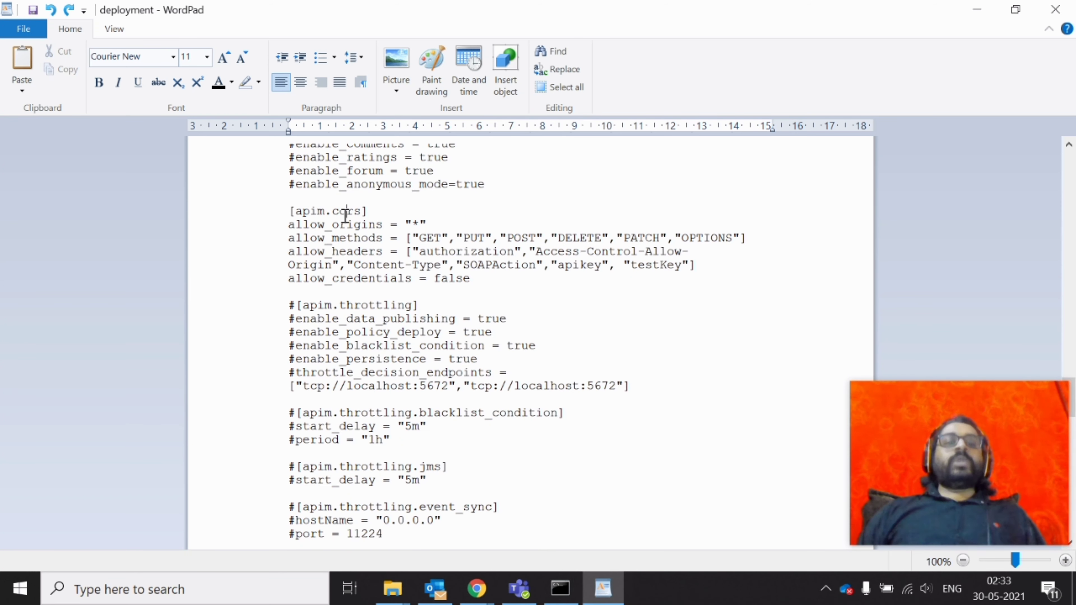
double_click(345, 212)
double_click(359, 225)
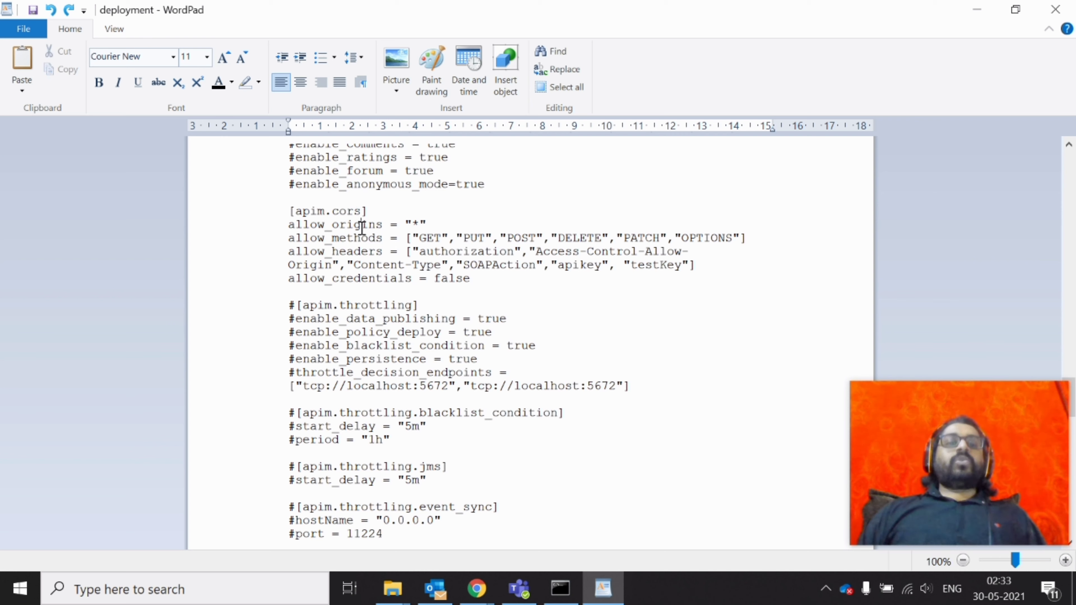
left_click_drag(494, 281, 271, 223)
left_click(275, 217)
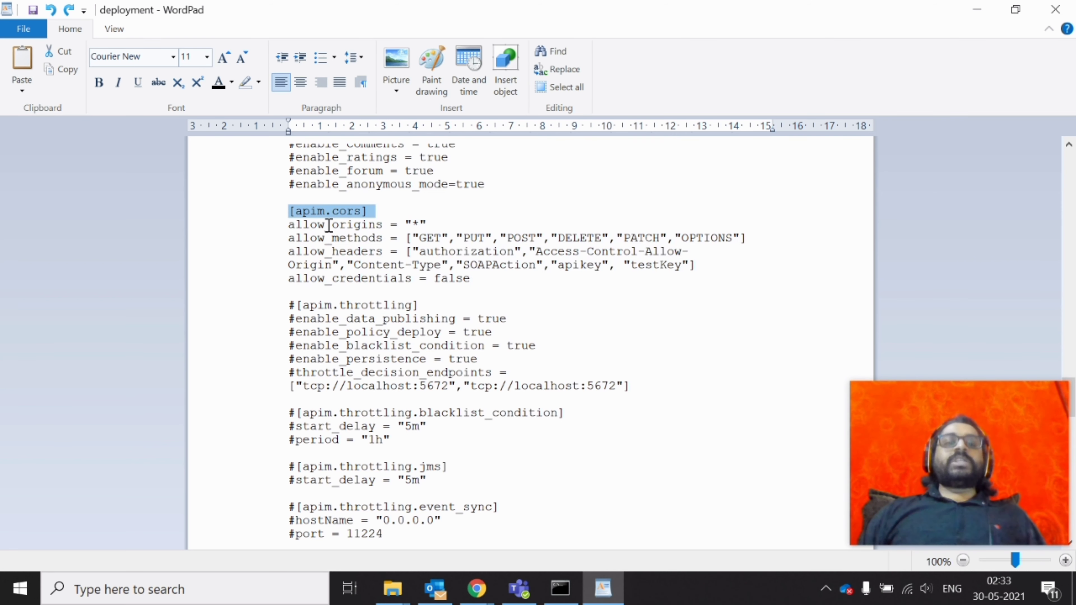
left_click(420, 227)
double_click(418, 228)
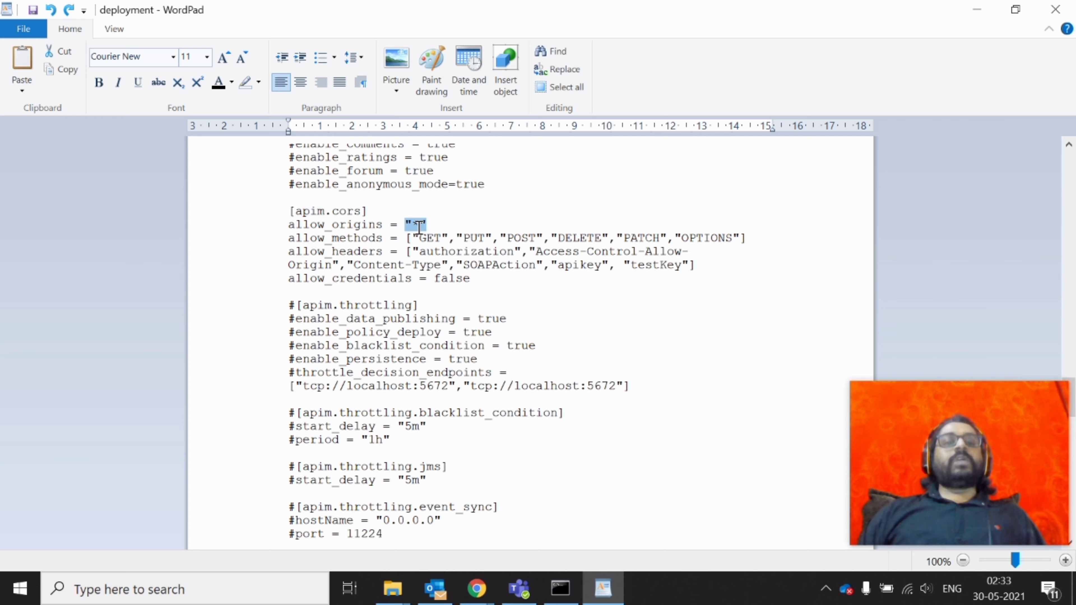
left_click_drag(419, 227, 685, 282)
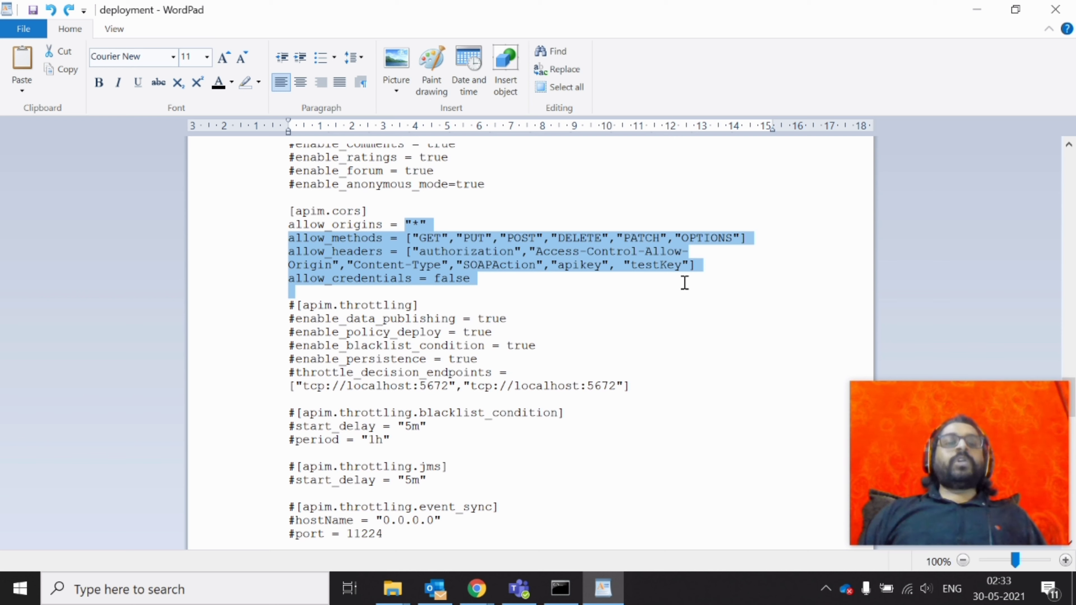
left_click(551, 283)
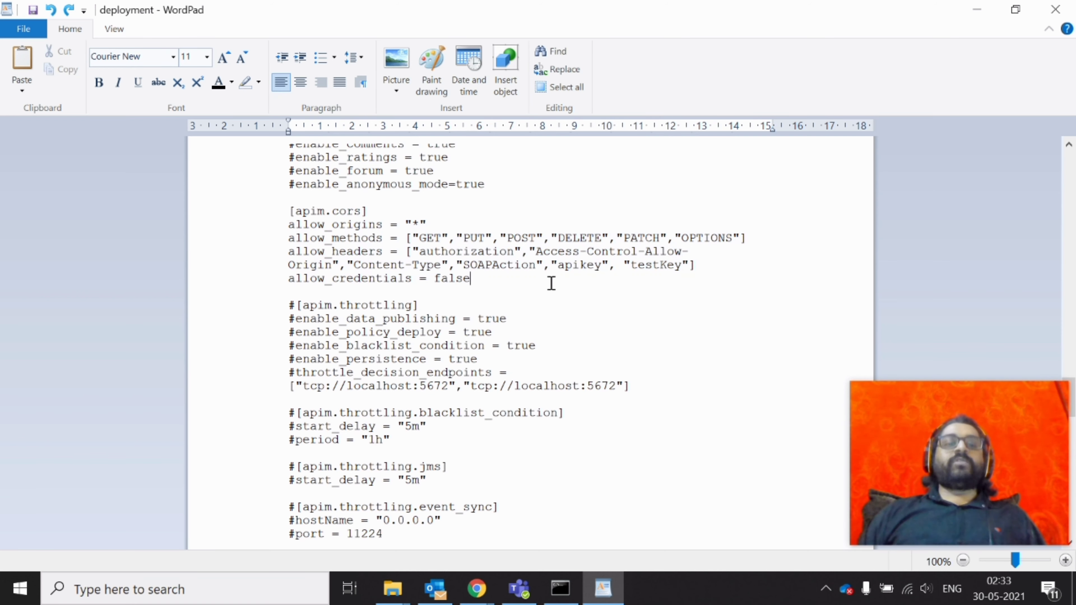
scroll(547, 275, "down", 1)
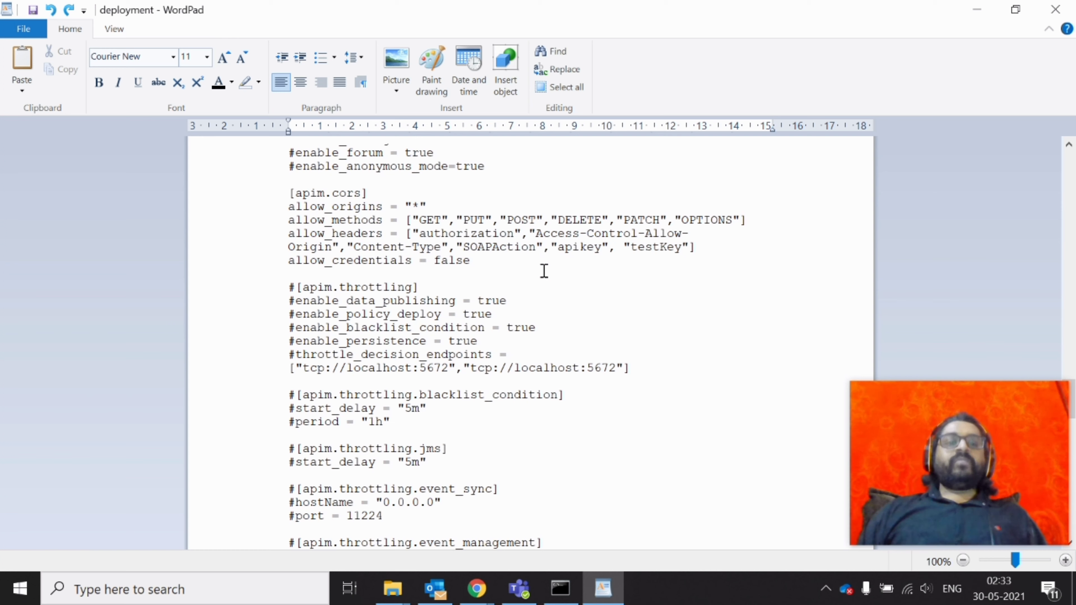
Scroll through deployment.toml once more, then close WordPad with Alt+F4
scroll(544, 271, "down", 4)
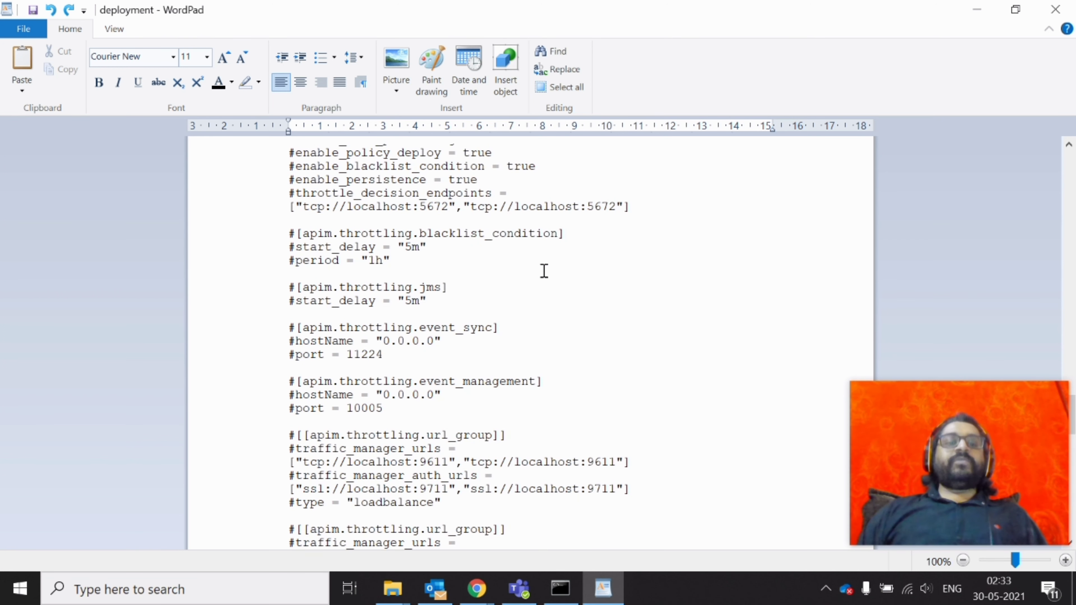
scroll(544, 271, "down", 5)
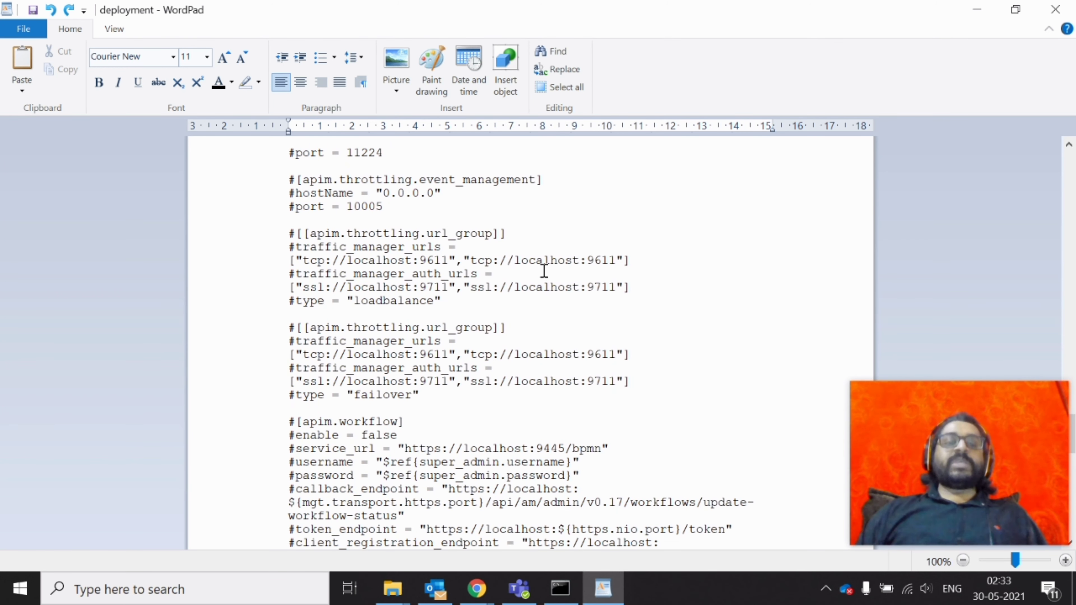
scroll(545, 271, "up", 20)
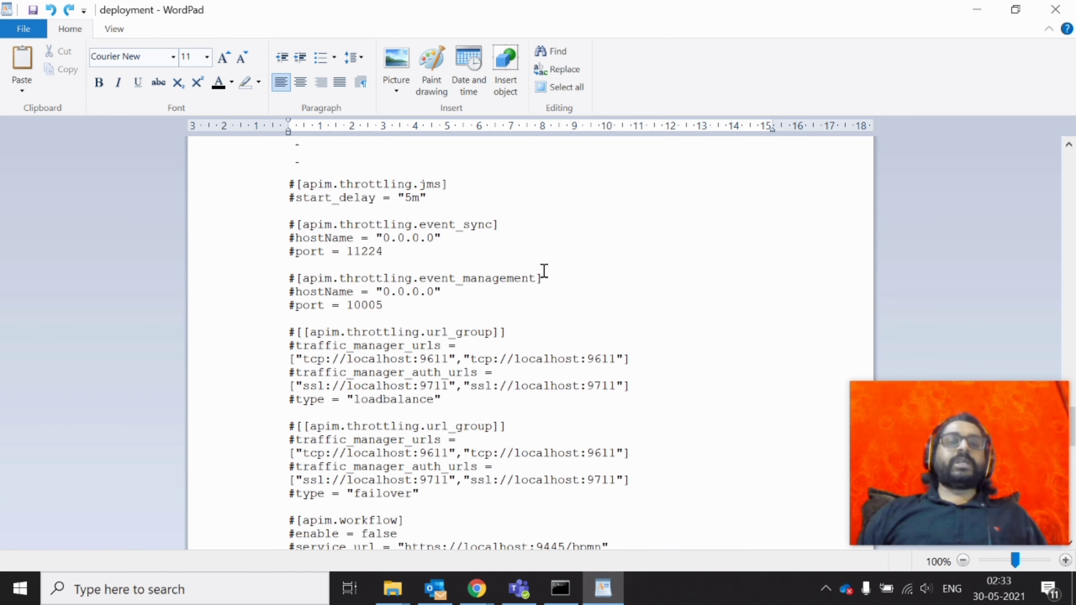
key("alt+F4")
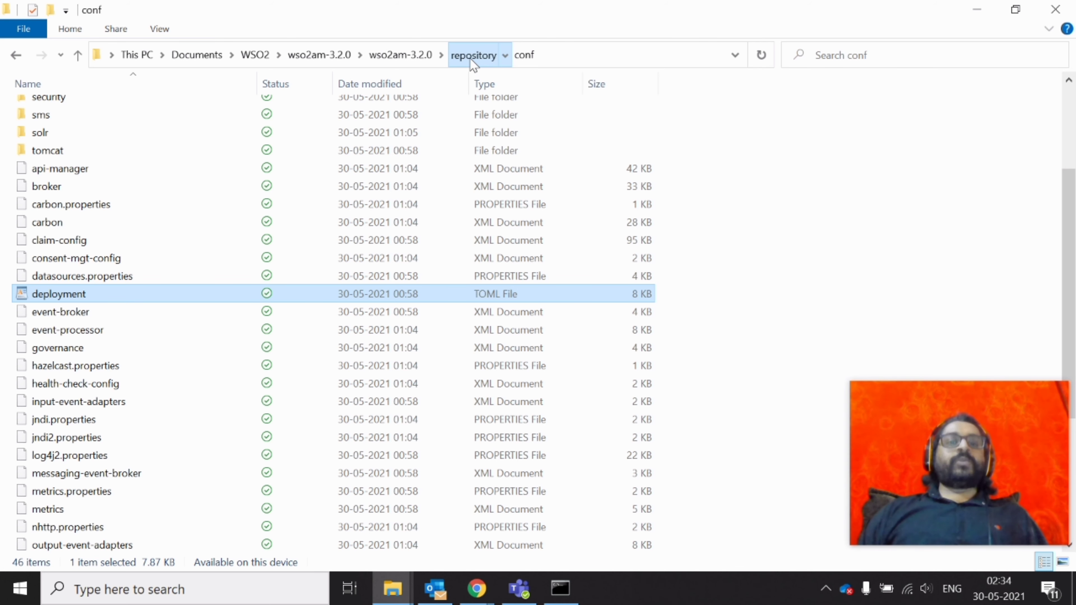
Go up to repository, into the logs folder, and open the audit log in Notepad
left_click(471, 60)
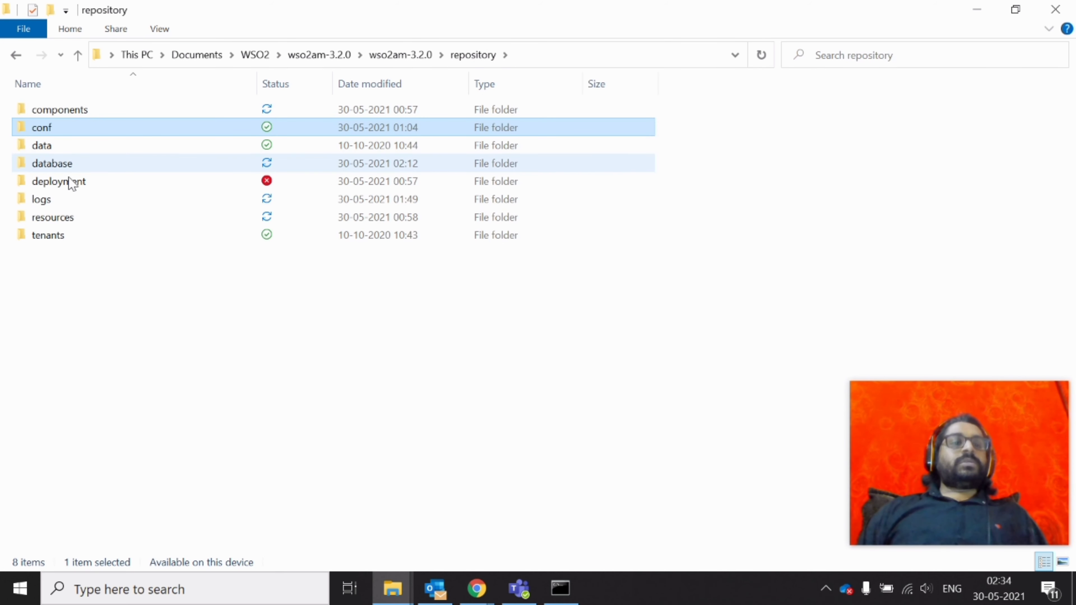
double_click(90, 201)
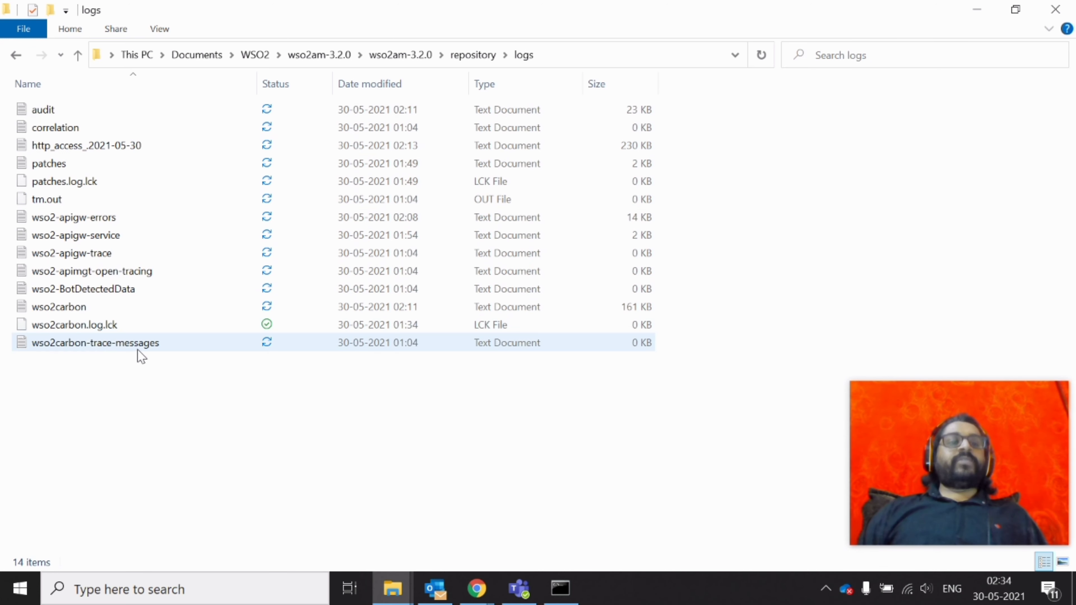
double_click(47, 110)
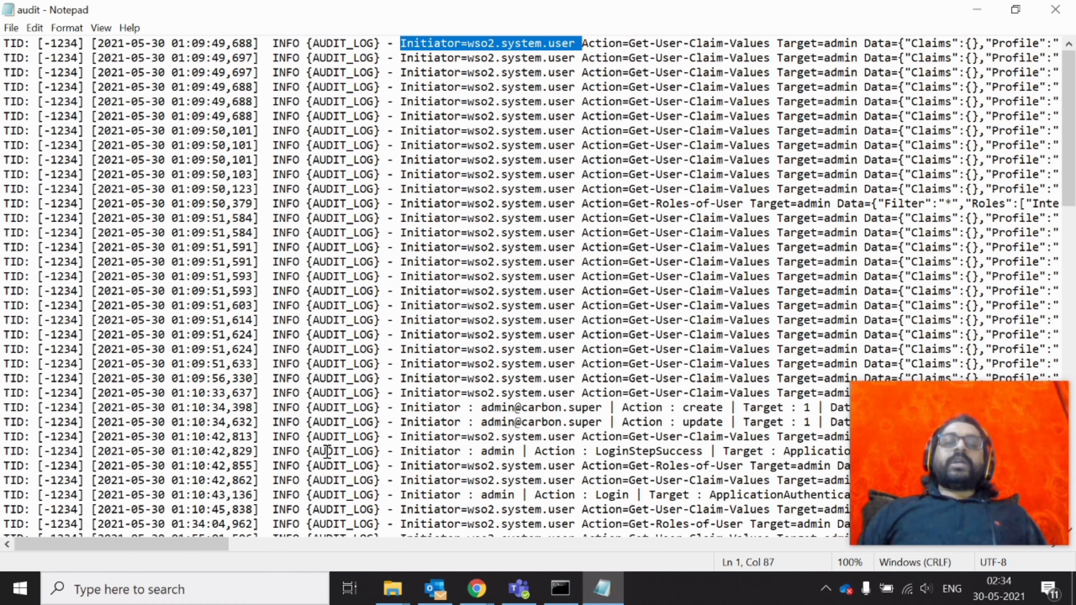
Select lines 26–27, the admin's apim_publisher create and update entries, and scroll sideways to read them
left_click(362, 409)
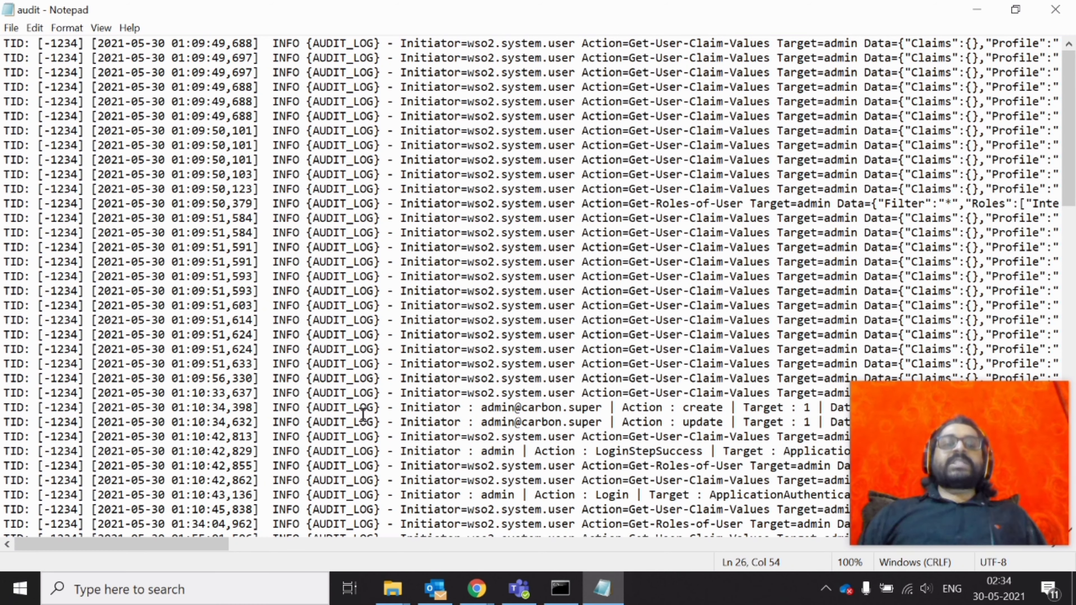
mouse_move(948, 505)
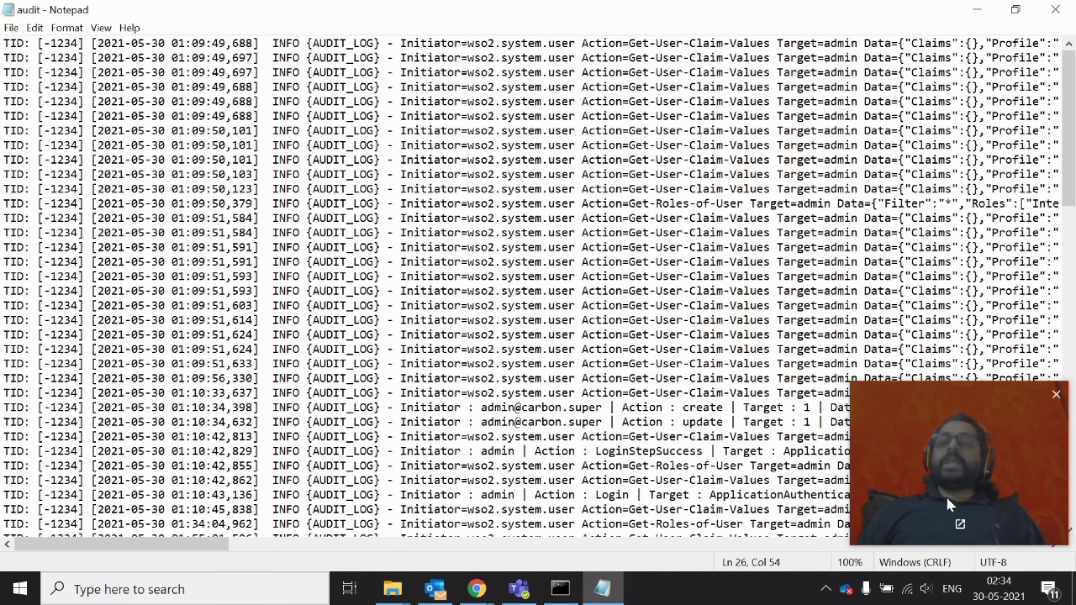
left_click_drag(948, 504, 948, 140)
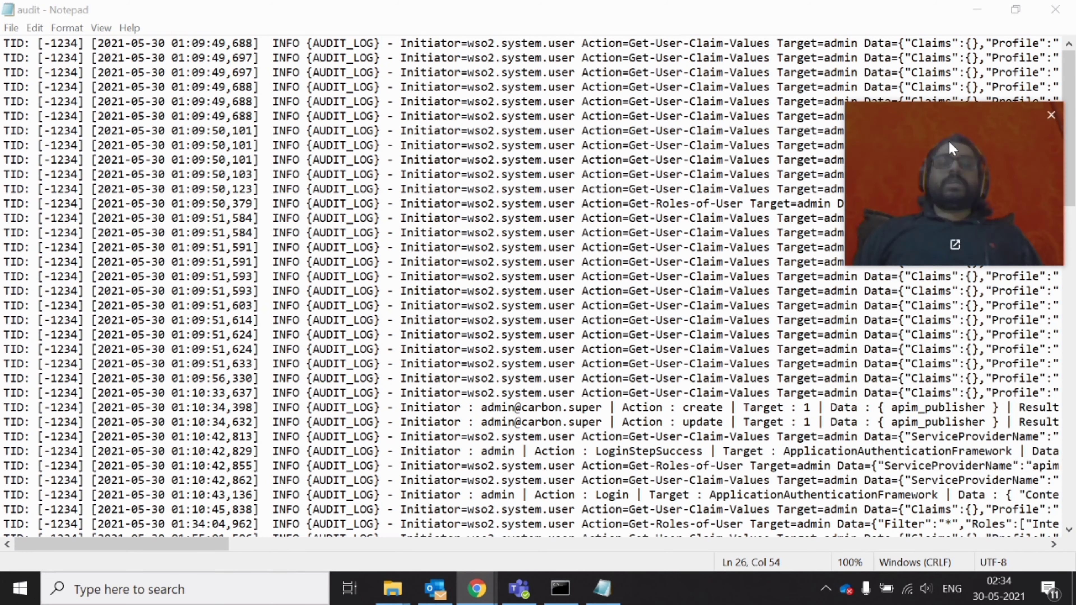
left_click(3, 406)
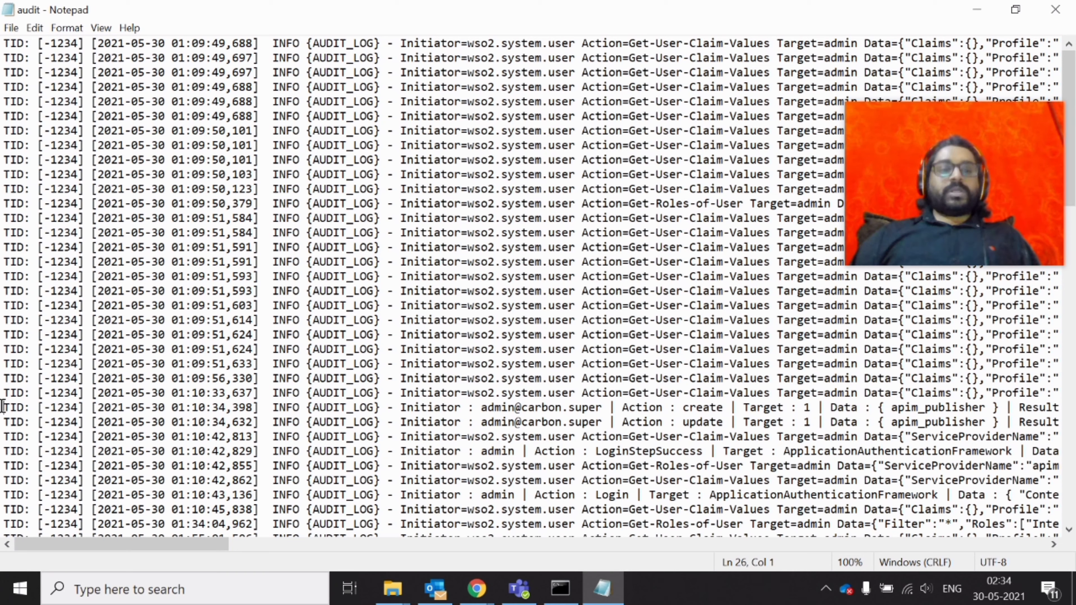
key("shift+Down")
key("shift+Down")
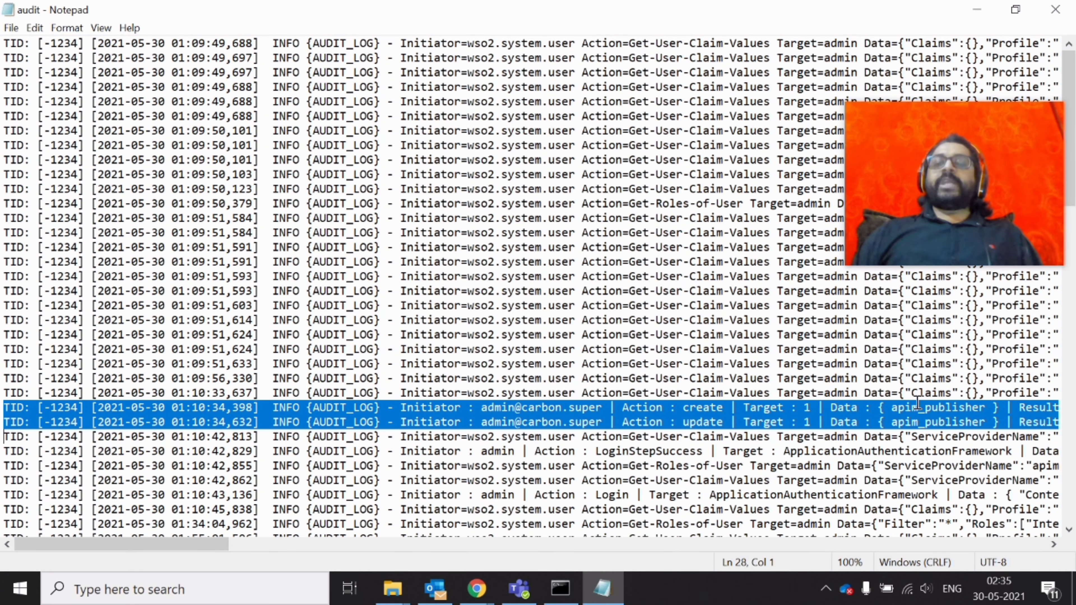
scroll(944, 400, "right", 5)
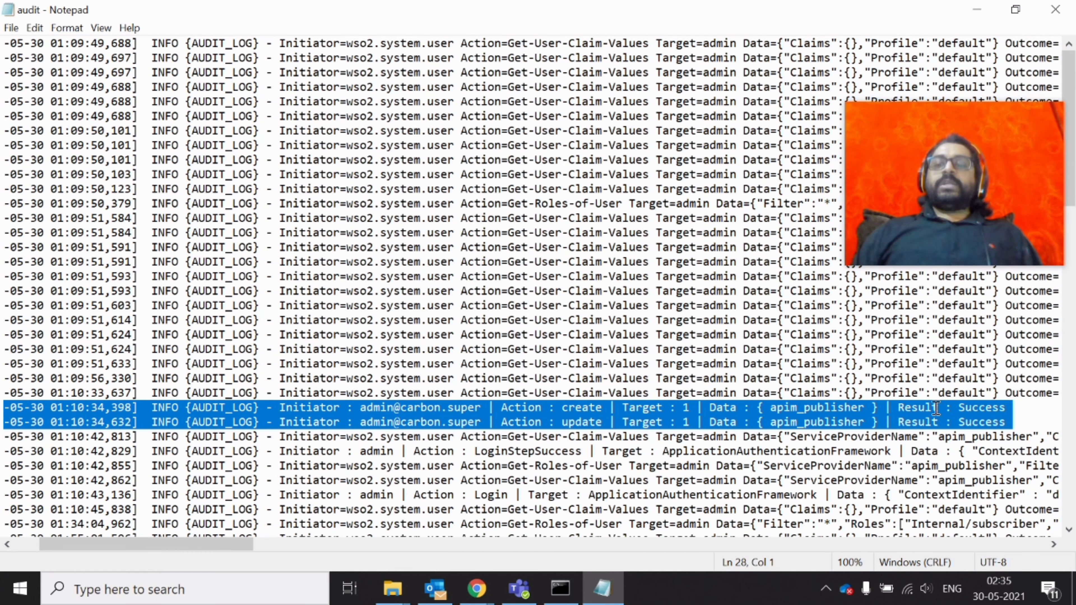
scroll(382, 501, "left", 5)
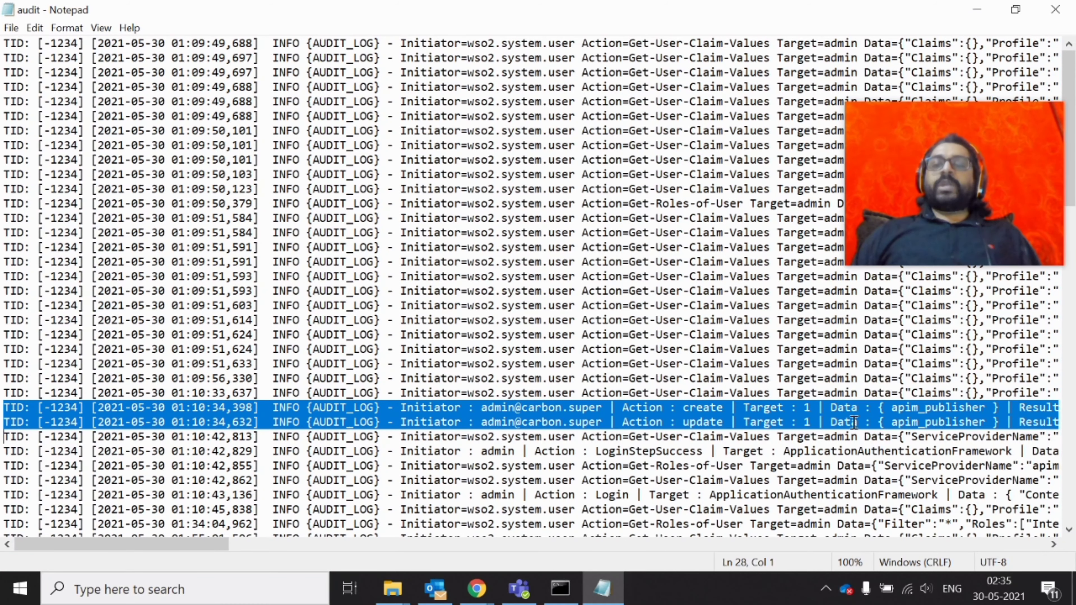
scroll(928, 424, "right", 2)
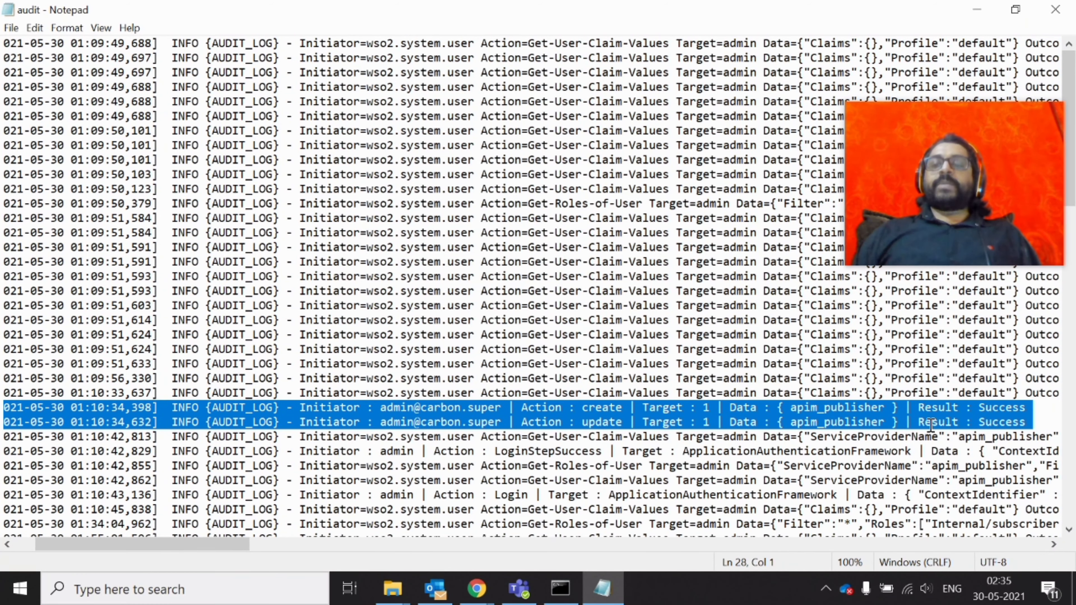
left_click(1035, 423)
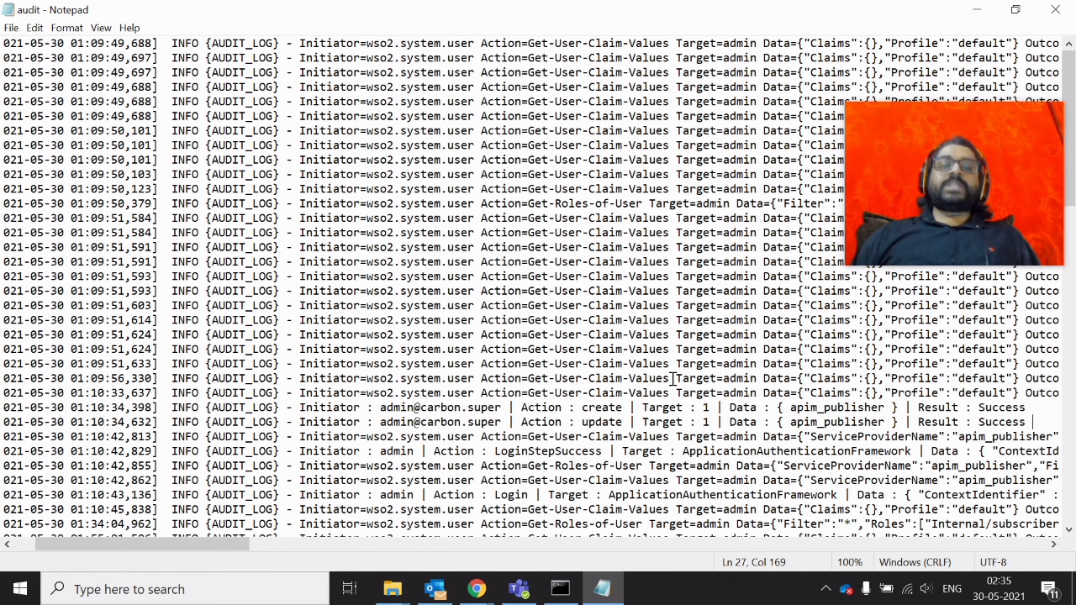
Close the audit log, open http_access_2021-05-30 maximized in Notepad, and jump to its end
left_click(1055, 9)
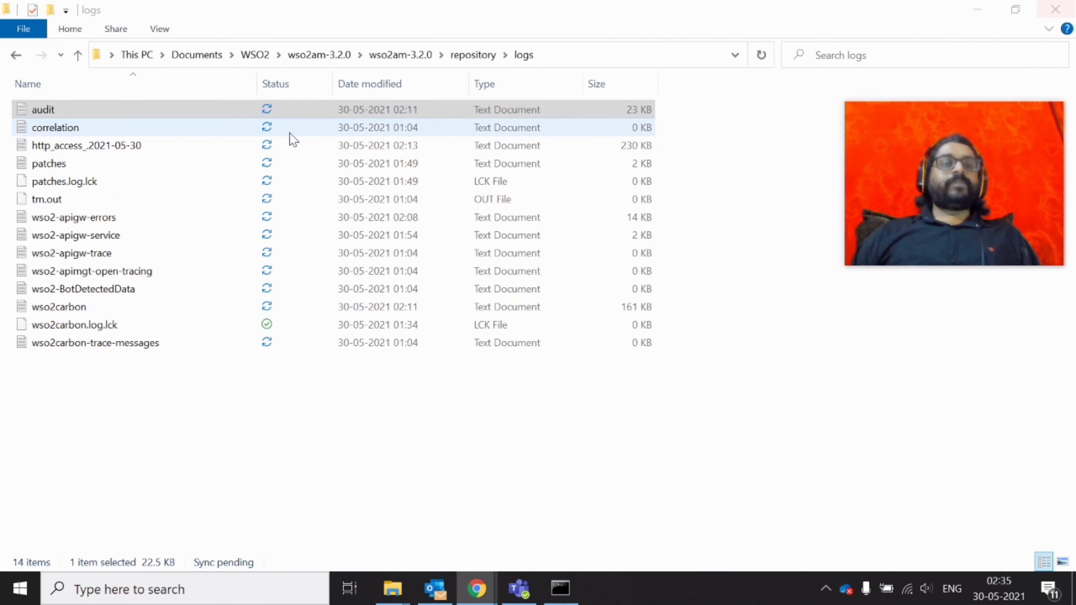
left_click(292, 142)
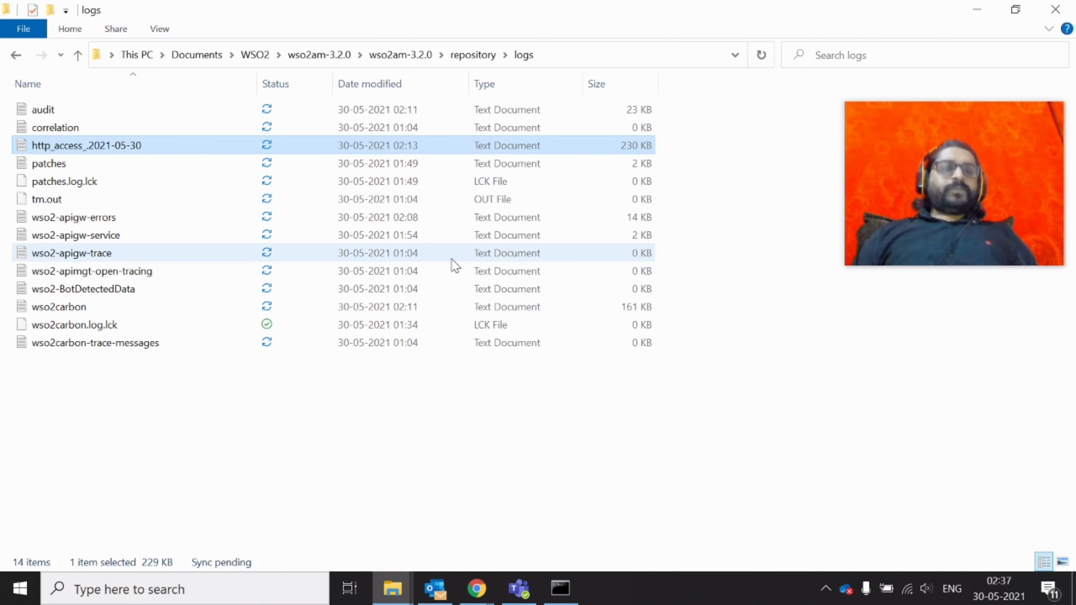
double_click(151, 151)
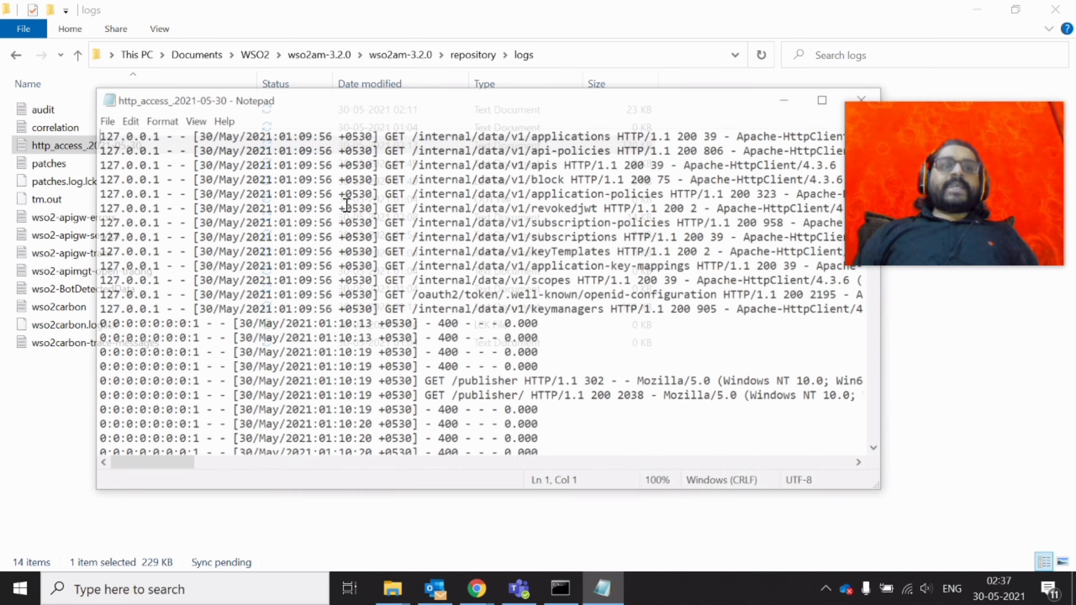
key("super+Up")
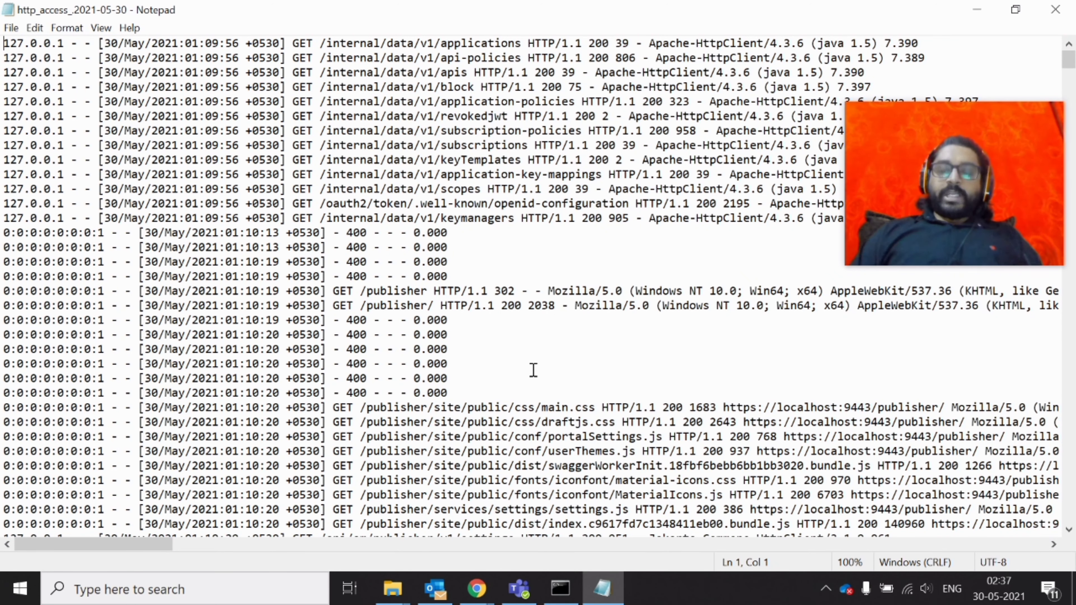
key("ctrl+End")
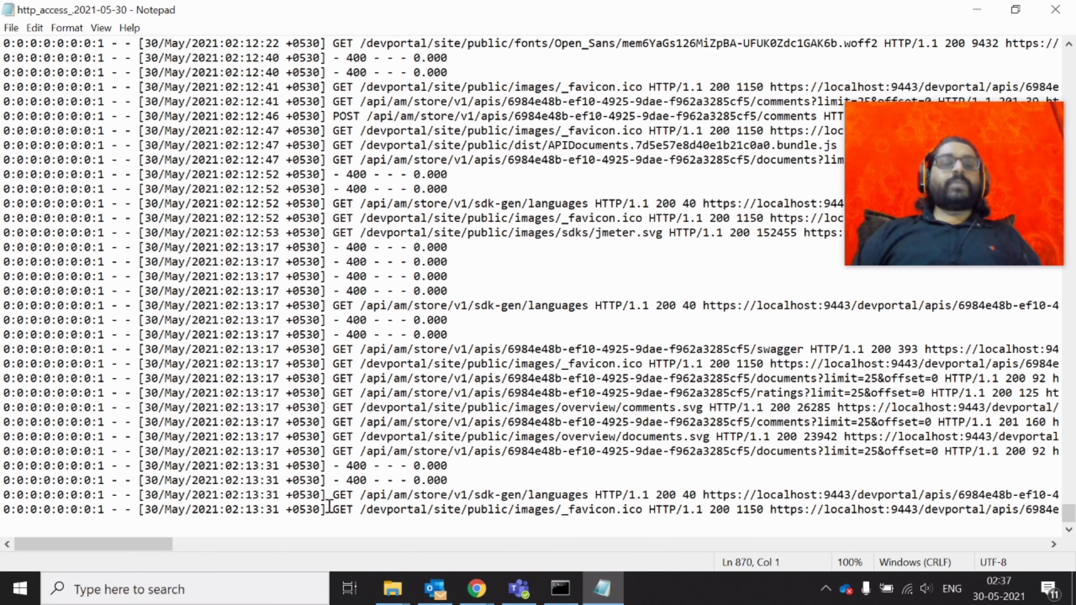
Inspect line 868's sdk-gen/languages GET request and its 200 status, then minimize the log
left_click(333, 495)
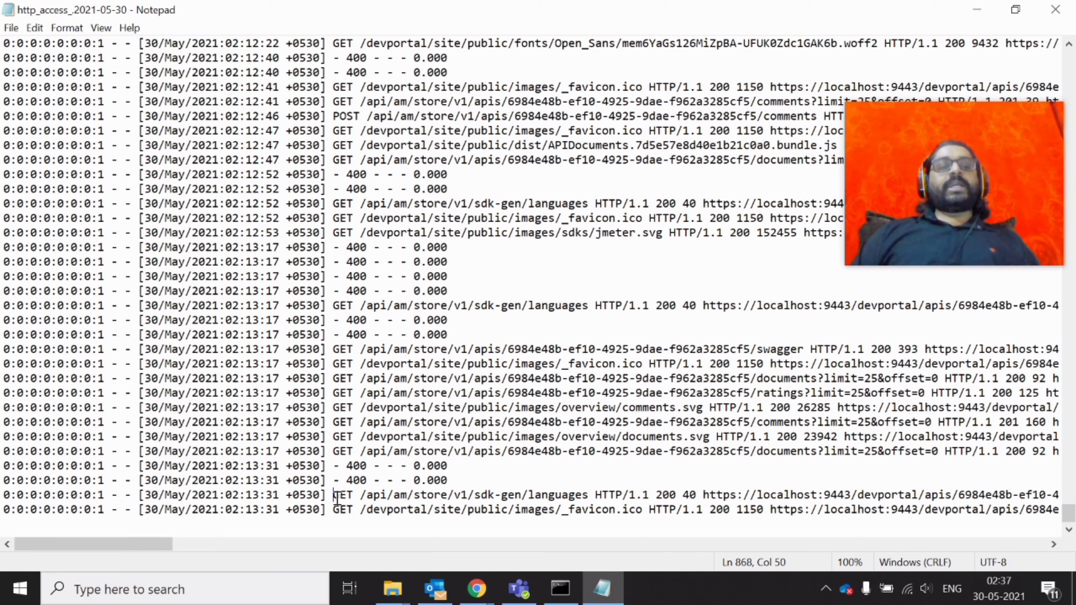
triple_click(336, 497)
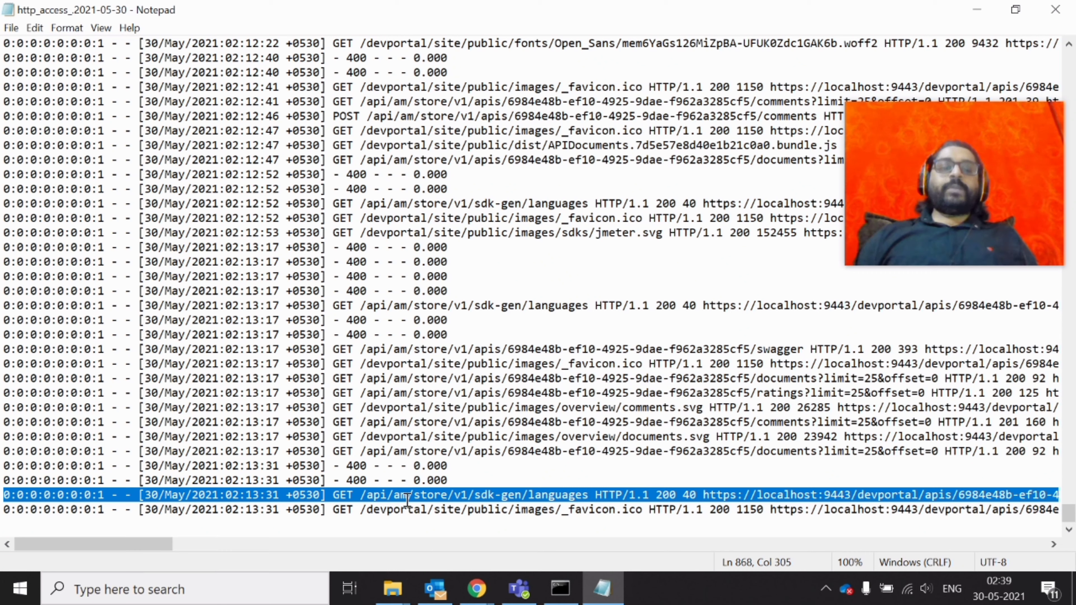
left_click_drag(355, 494, 650, 495)
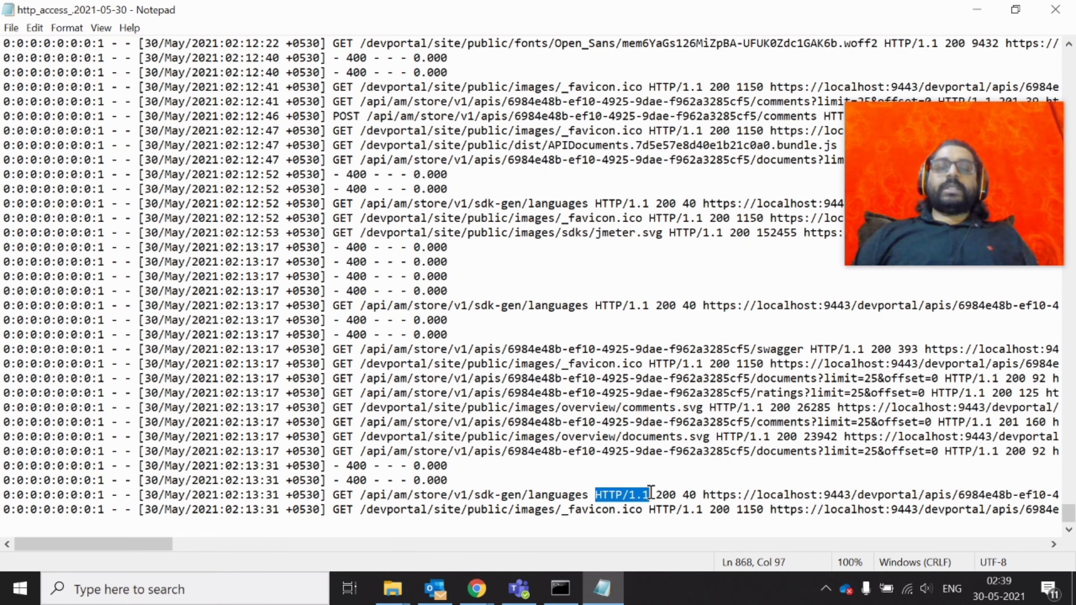
double_click(667, 494)
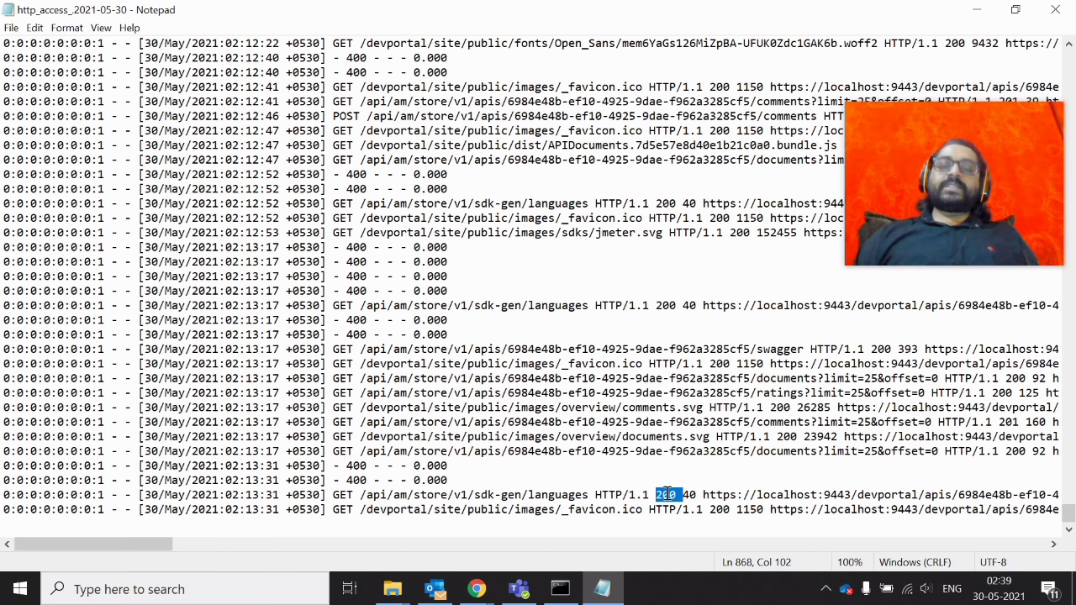
left_click(684, 494)
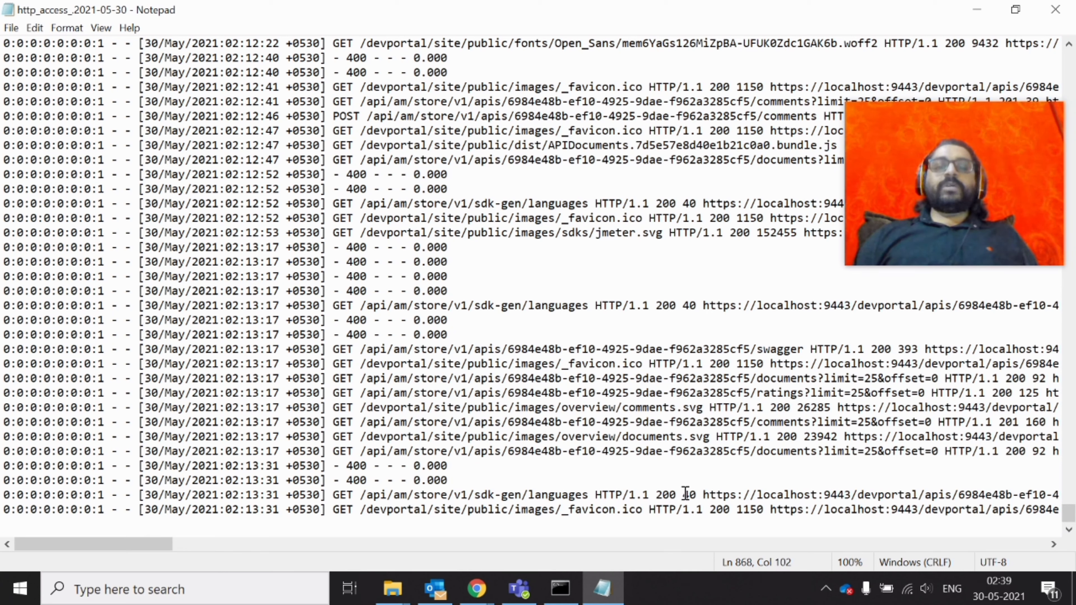
left_click_drag(679, 494, 332, 495)
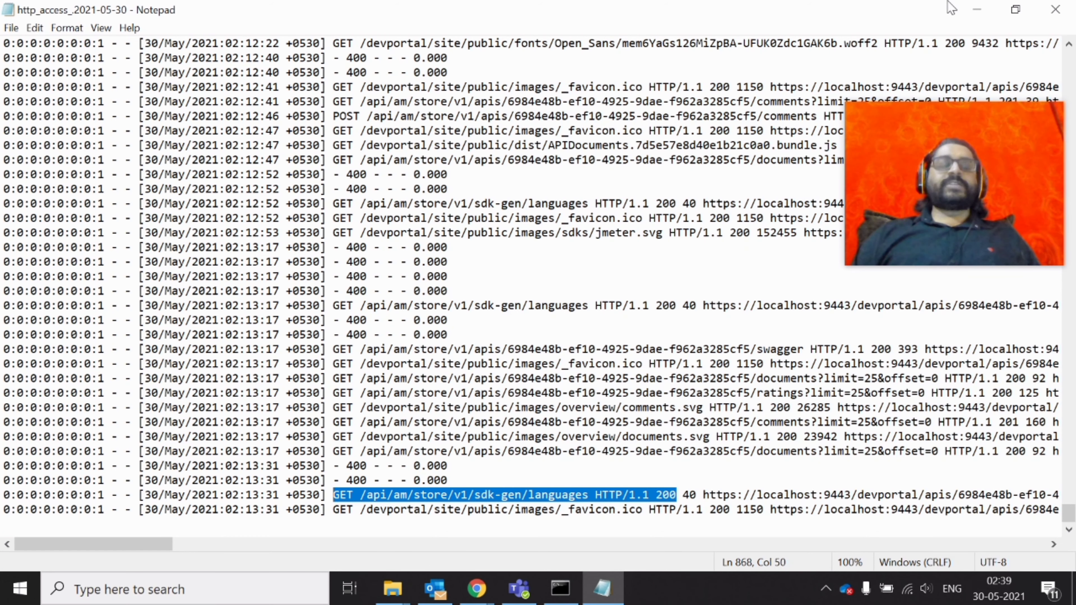
left_click(976, 9)
key("Down")
key("Down")
key("Down")
key("Down")
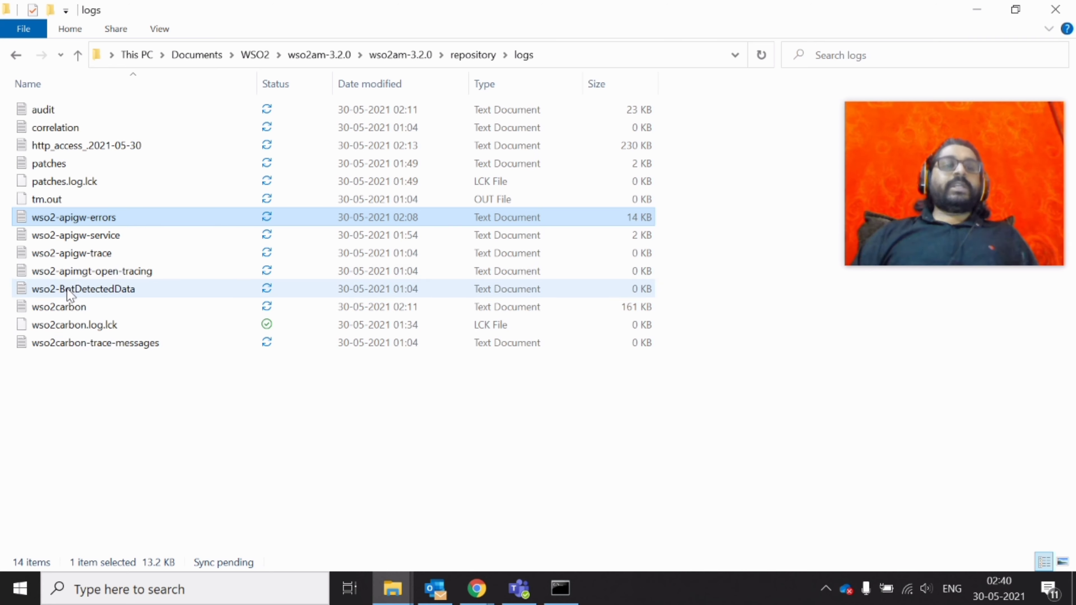
Open the wso2carbon log maximized in Notepad and scroll down to its latest entries
left_click(69, 311)
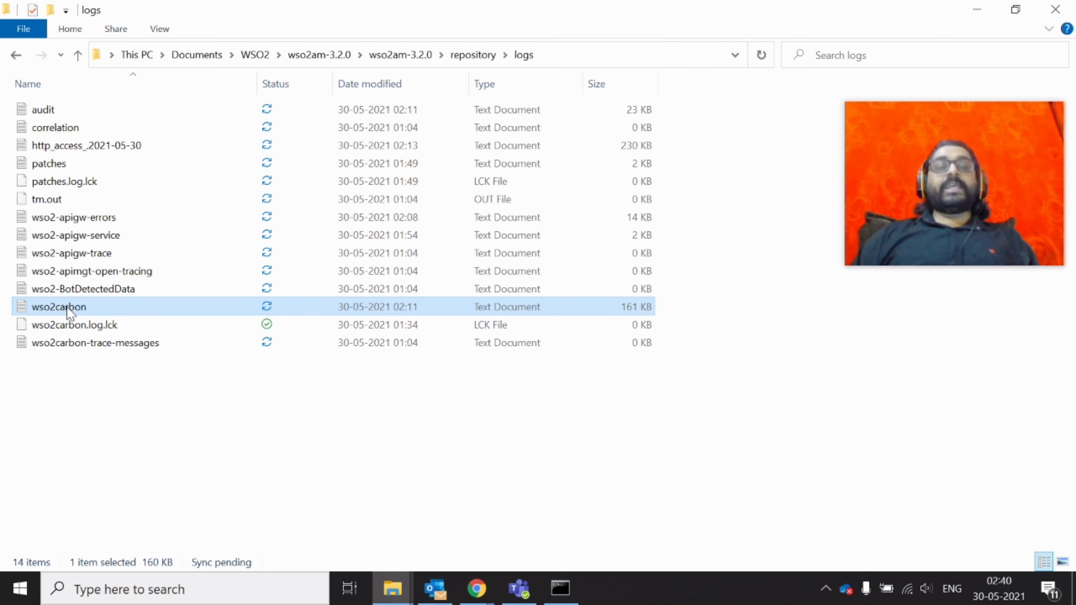
double_click(67, 309)
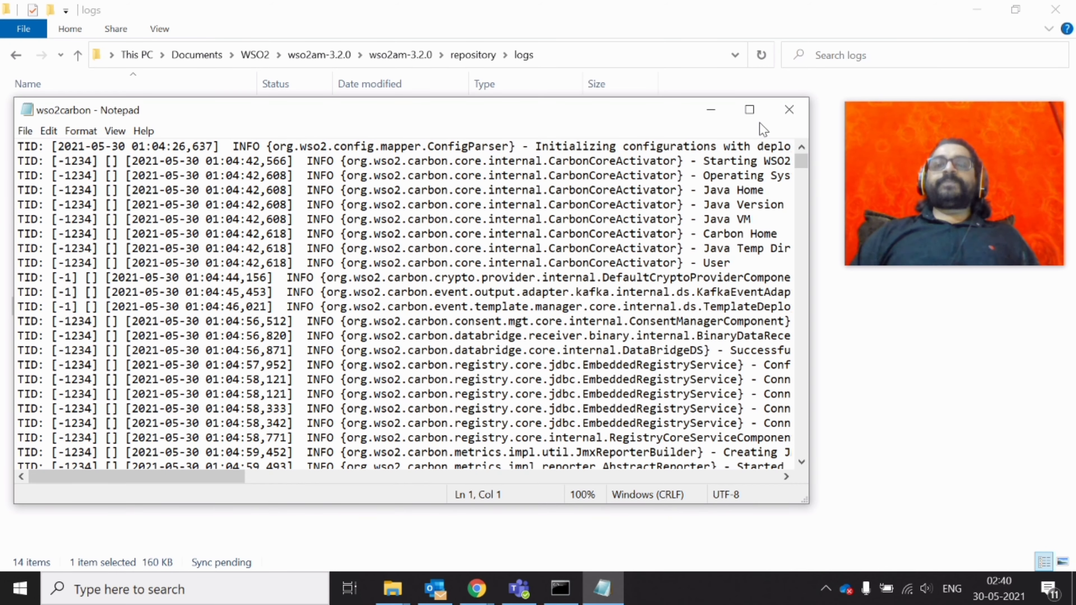
left_click(749, 109)
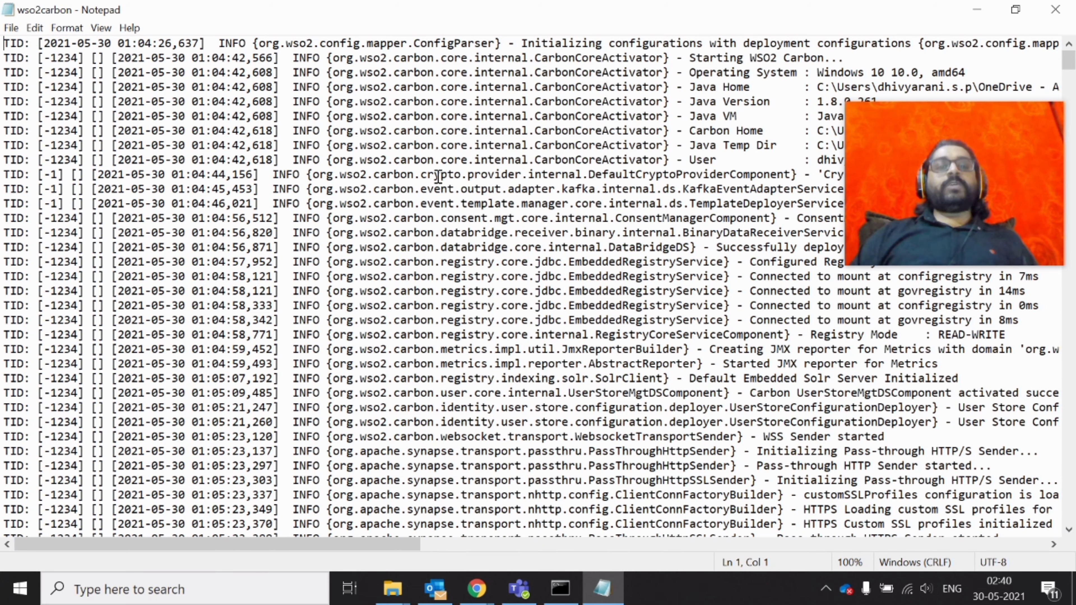
scroll(438, 175, "down", 20)
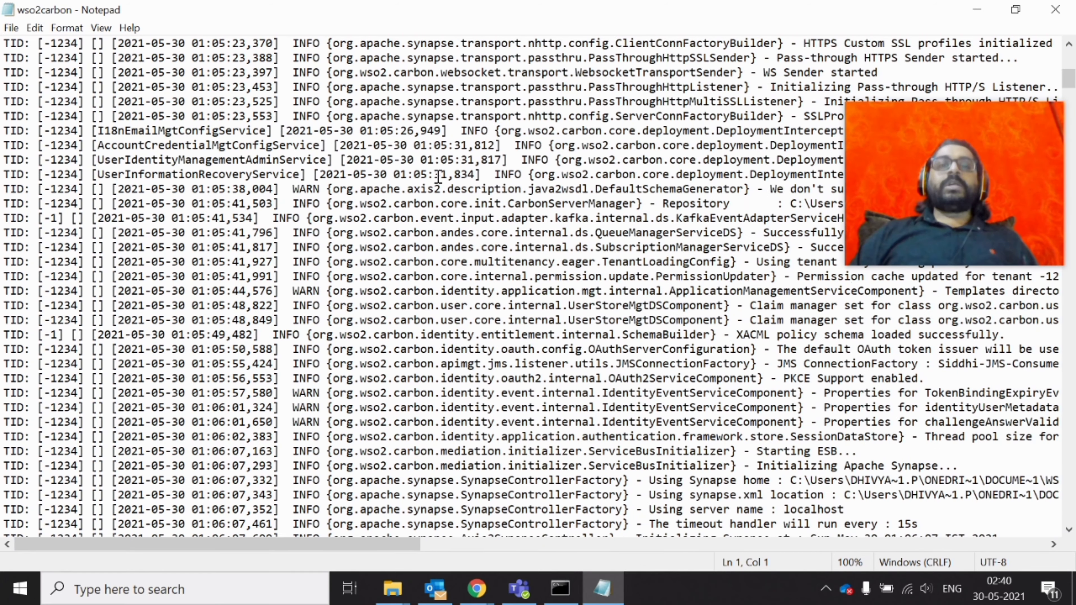
left_click_drag(1071, 95, 1072, 522)
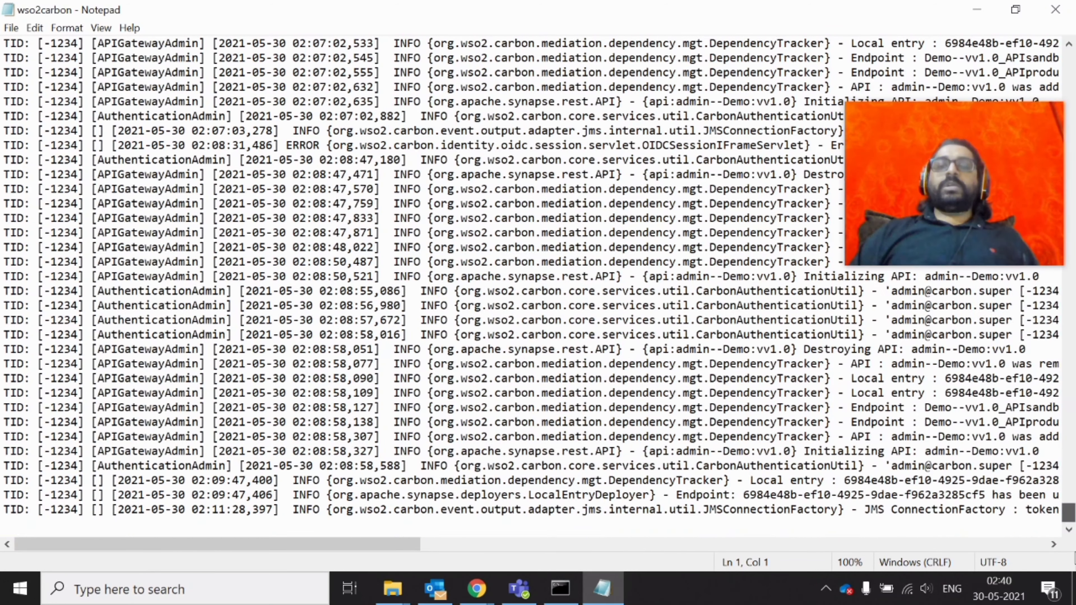